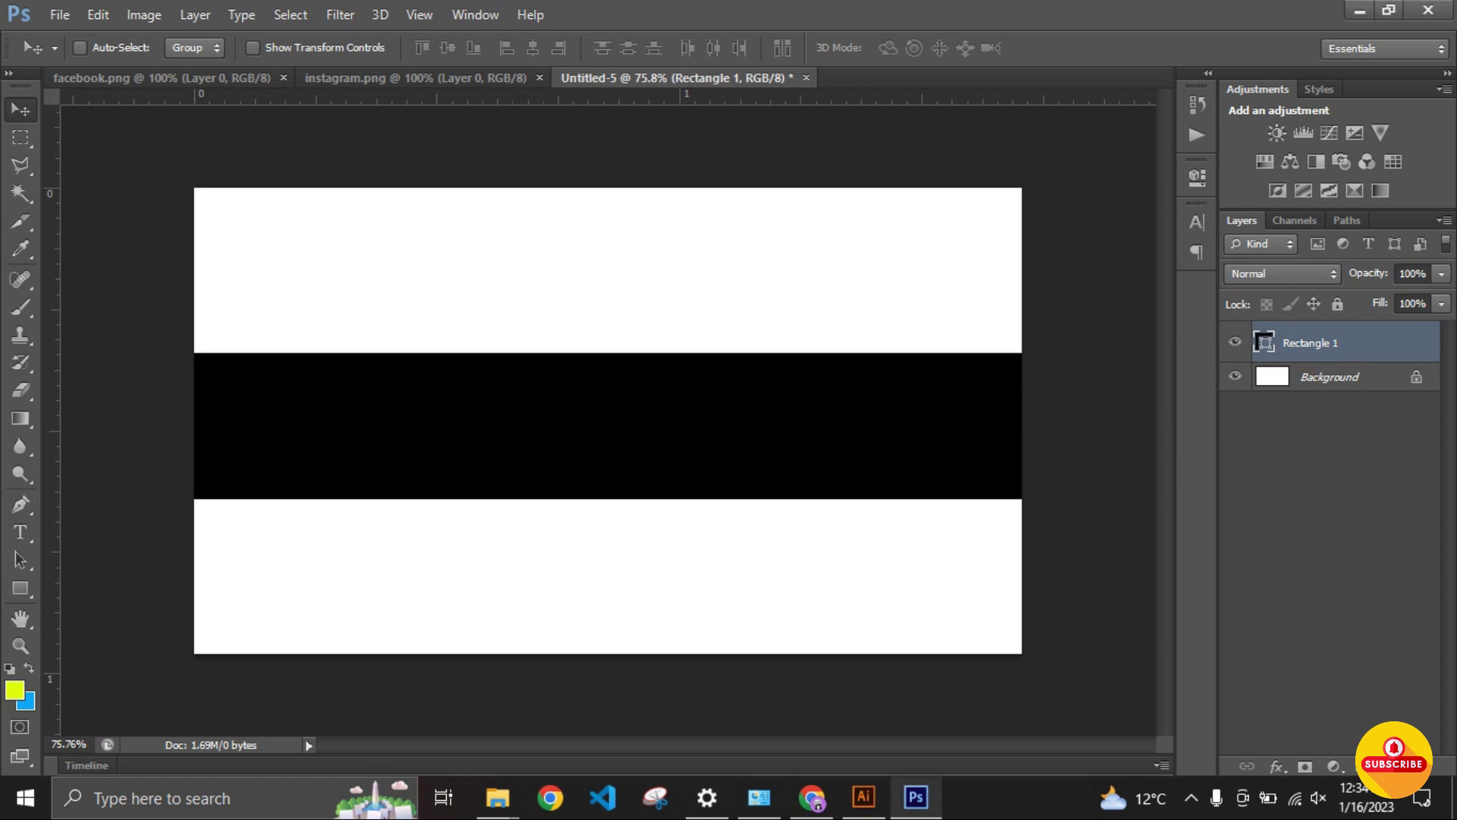
Step: Add two vertical guides from the left ruler that frame the black band's centre section
{"action": "left_click_drag", "start_coordinate": [50, 425], "coordinate": [509, 425]}
{"action": "mouse_move", "coordinate": [50, 425]}
{"action": "left_mouse_down"}
{"action": "mouse_move", "coordinate": [714, 425]}
{"action": "mouse_move", "coordinate": [696, 428]}
{"action": "left_mouse_up"}
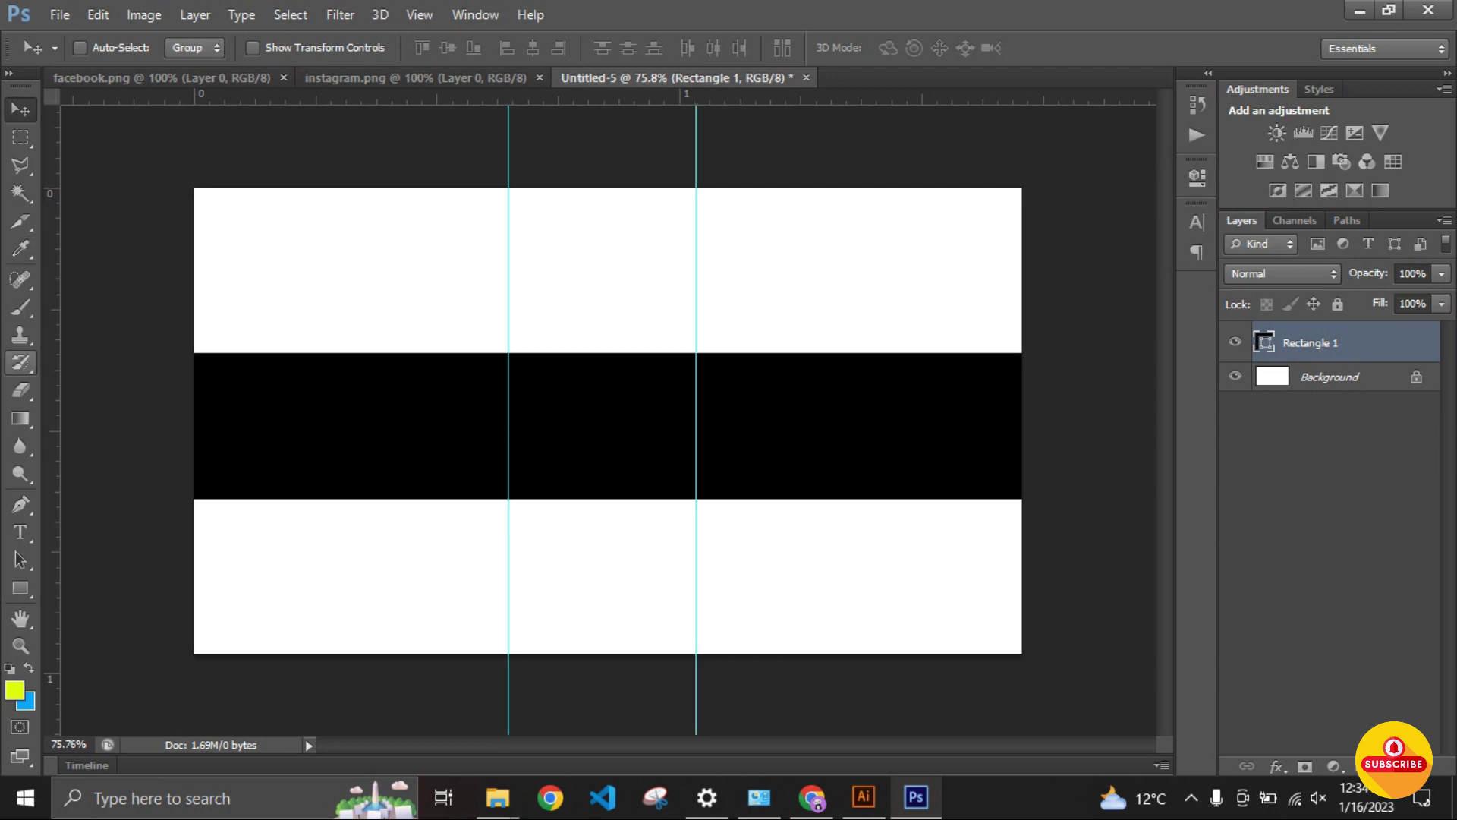
Step: Type the headline 'GROW YOUR' near the top of the canvas
{"action": "left_click", "coordinate": [20, 531]}
{"action": "left_click", "coordinate": [447, 271]}
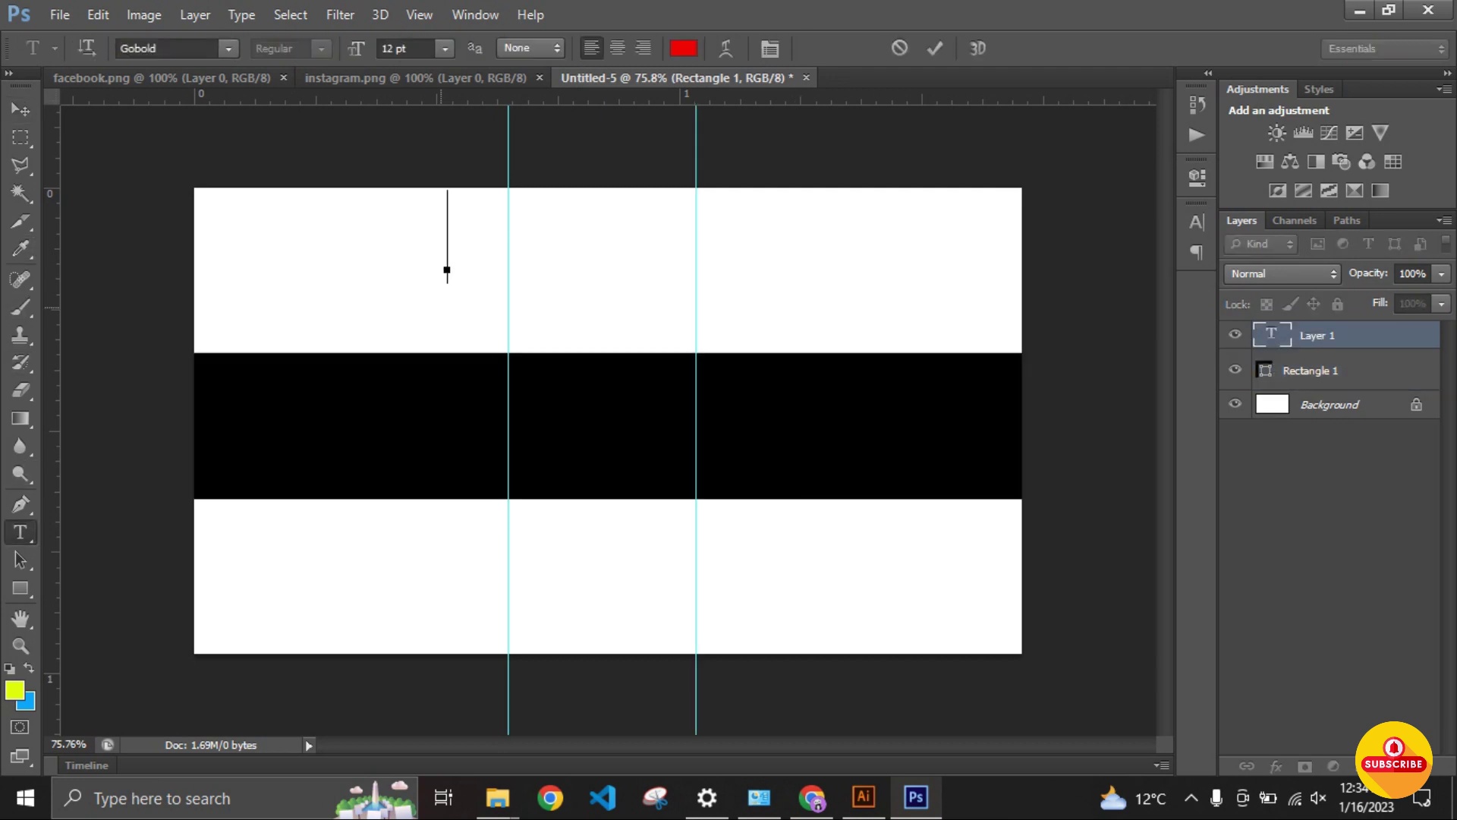
{"action": "type", "text": "GROW Y"}
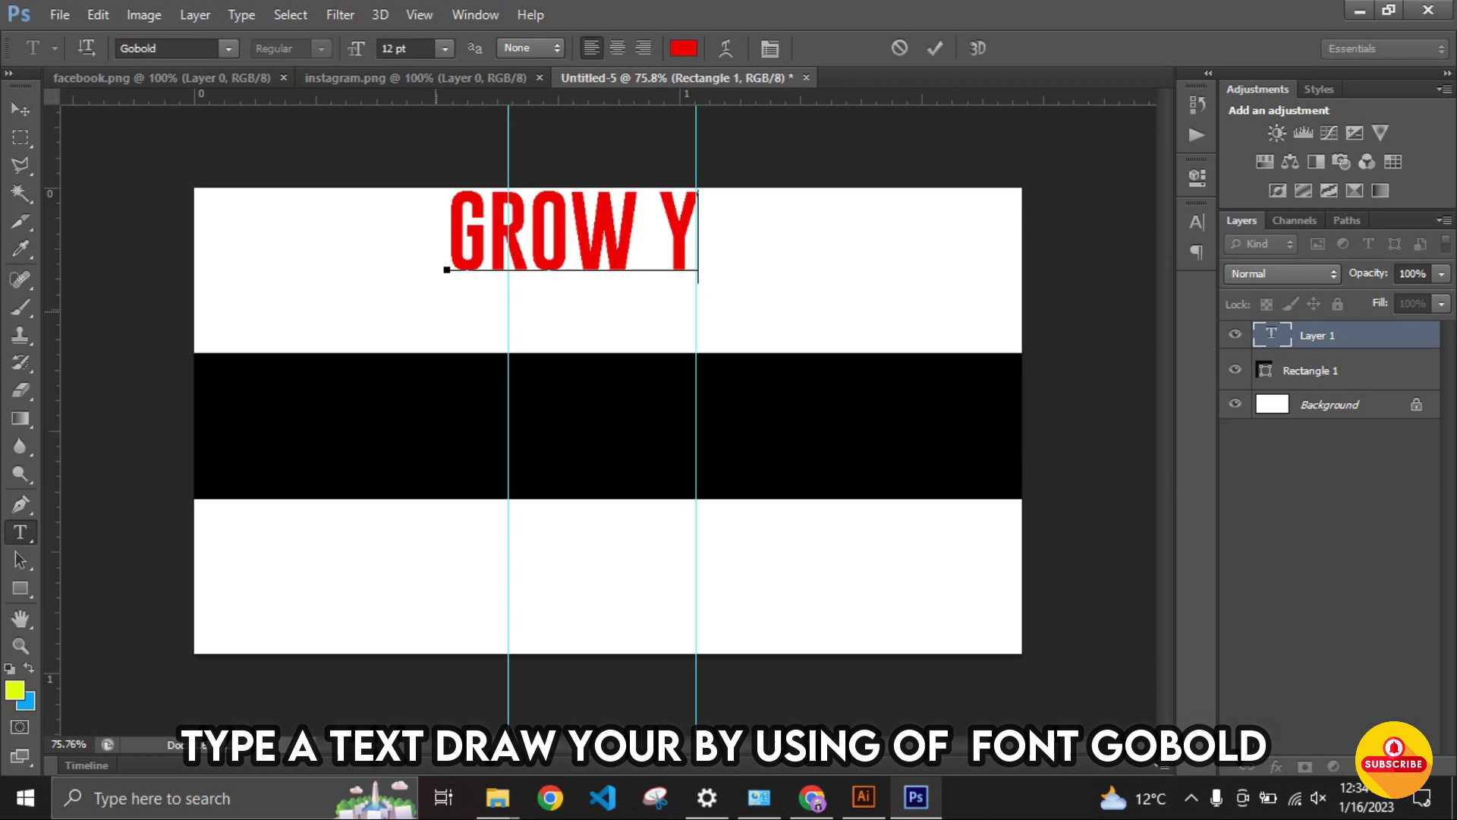
{"action": "type", "text": "OUR"}
{"action": "key", "text": "ctrl+Return"}
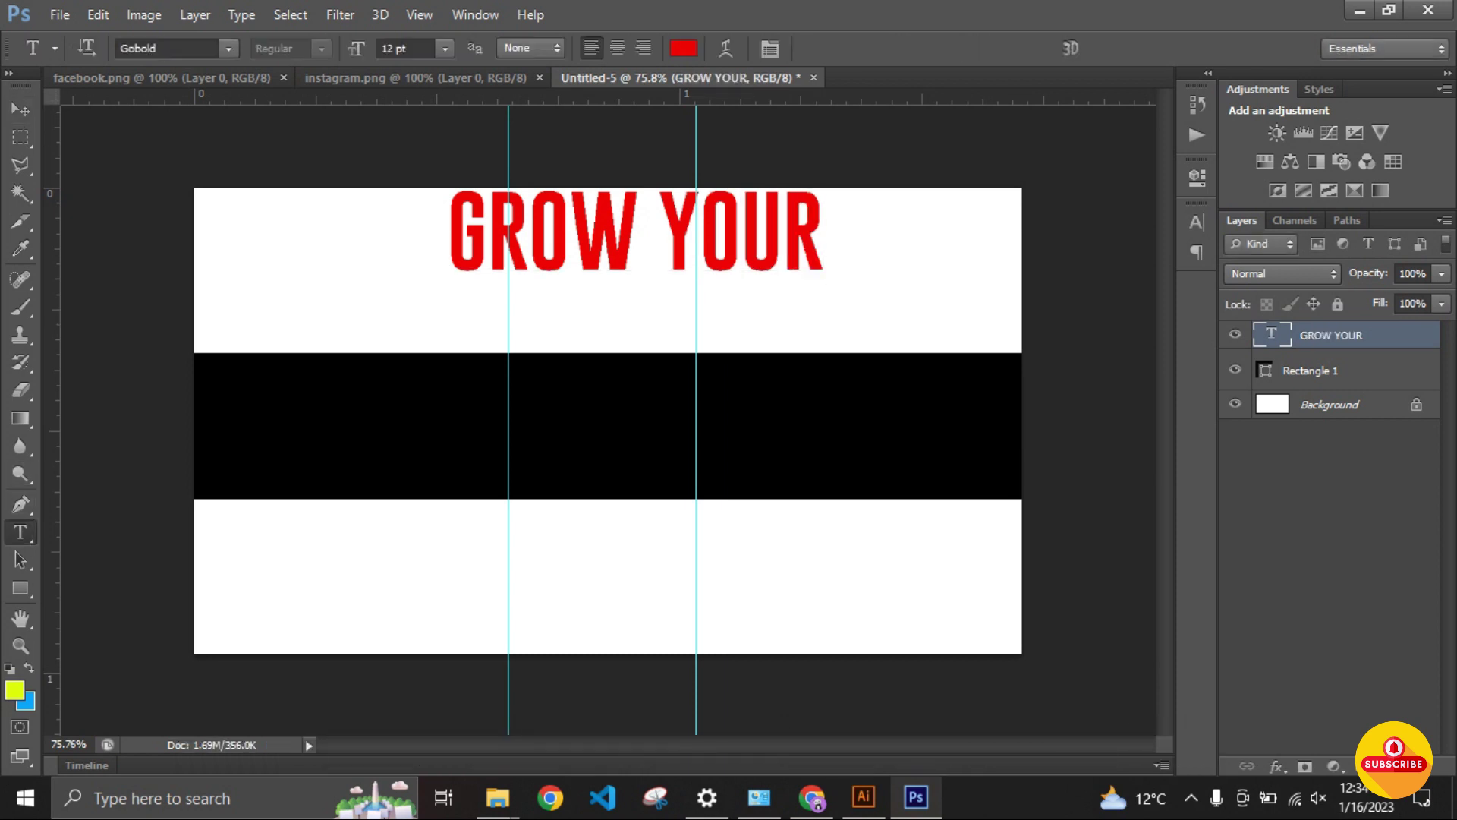
Step: Give the GROW YOUR text a dark yellow colour
{"action": "left_click", "coordinate": [683, 47]}
{"action": "left_click", "coordinate": [14, 690]}
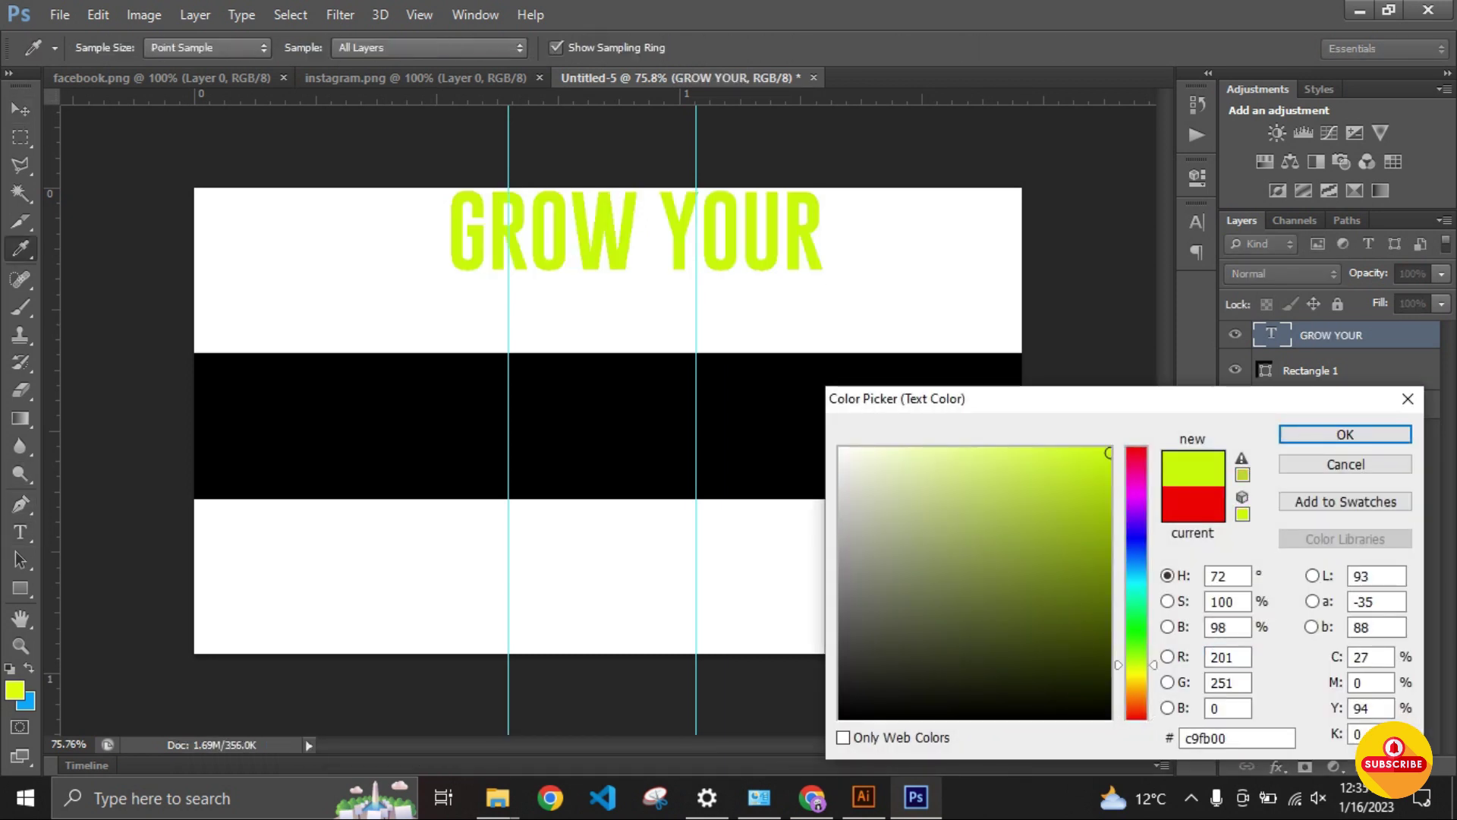
{"action": "left_click_drag", "start_coordinate": [1137, 664], "coordinate": [1137, 673]}
{"action": "left_click_drag", "start_coordinate": [1109, 453], "coordinate": [1109, 479]}
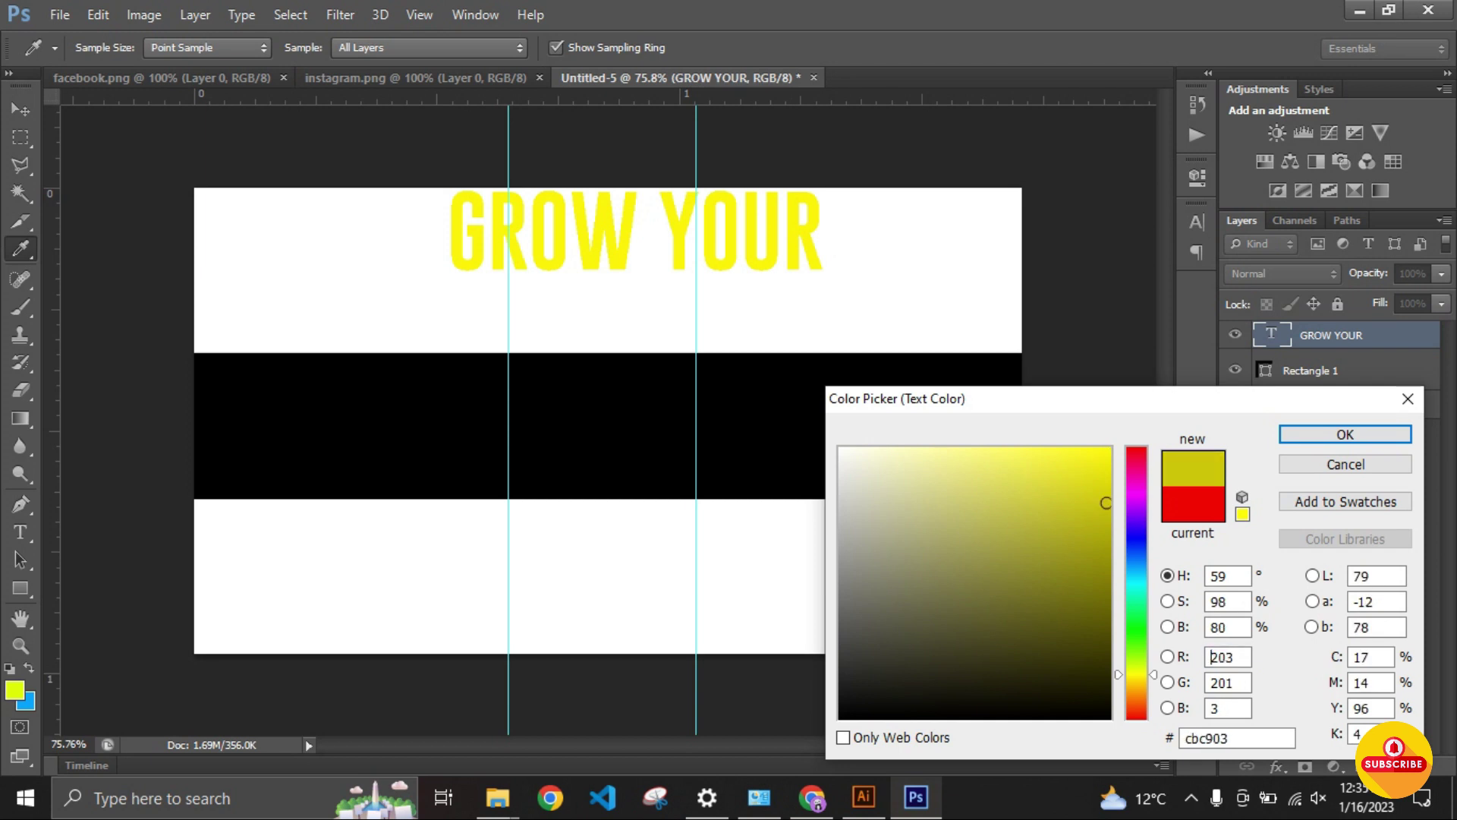
{"action": "left_click", "coordinate": [1344, 434]}
Step: Shrink GROW YOUR, tilt it about -11.44° and place it in the band between the guides
{"action": "key", "text": "v"}
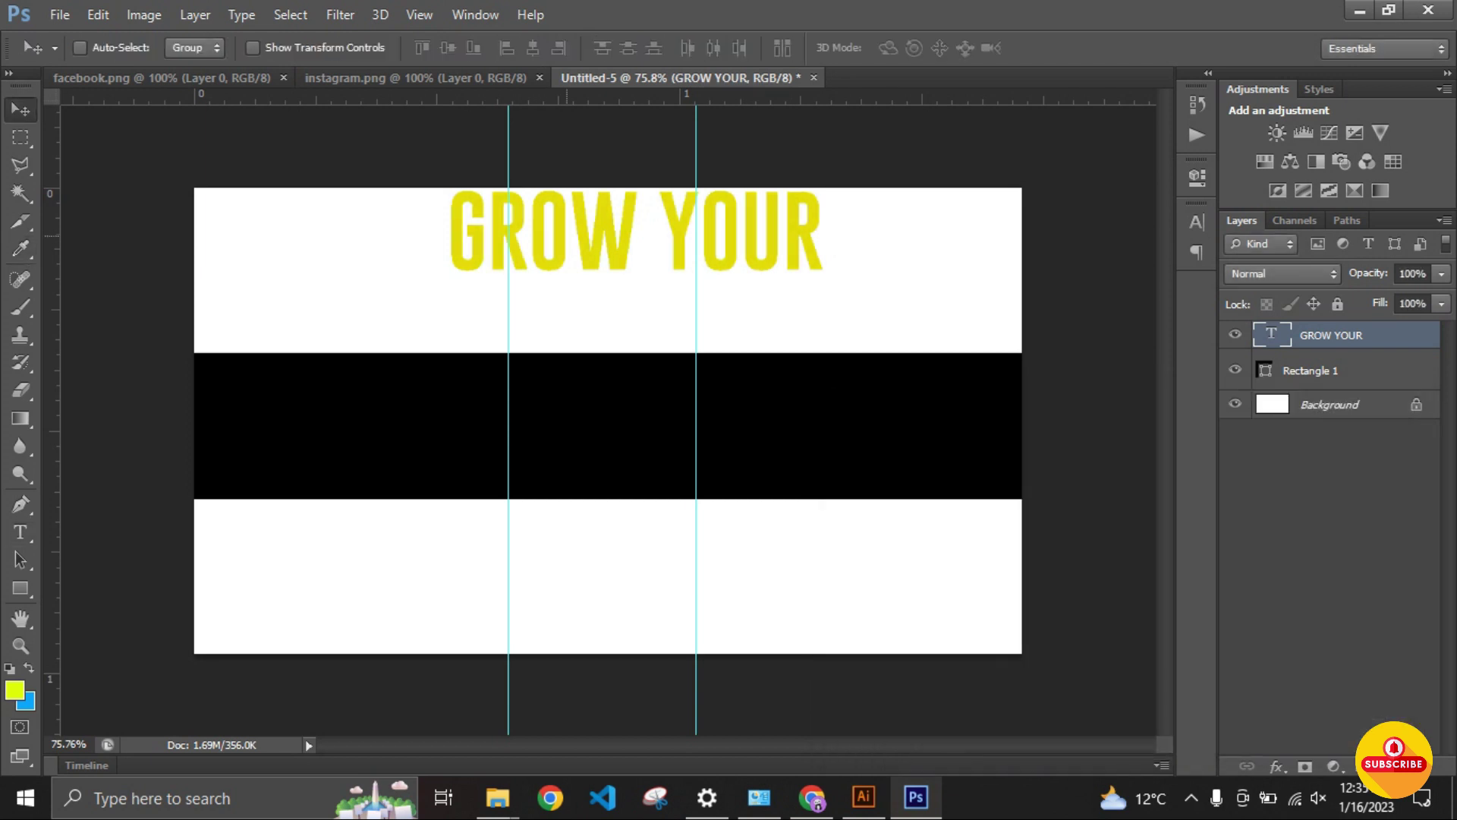
{"action": "left_click_drag", "start_coordinate": [600, 175], "coordinate": [554, 361]}
{"action": "key", "text": "ctrl+t"}
{"action": "left_click_drag", "start_coordinate": [778, 375], "coordinate": [563, 426]}
{"action": "left_click_drag", "start_coordinate": [482, 446], "coordinate": [581, 393]}
{"action": "mouse_move", "coordinate": [662, 413]}
{"action": "left_mouse_down"}
{"action": "mouse_move", "coordinate": [585, 392]}
{"action": "mouse_move", "coordinate": [641, 369]}
{"action": "mouse_move", "coordinate": [595, 379]}
{"action": "left_mouse_up"}
{"action": "key", "text": "Down"}
{"action": "key", "text": "Down"}
{"action": "key", "text": "Down"}
{"action": "key", "text": "Return"}
{"action": "key", "text": "Left"}
{"action": "key", "text": "Left"}
{"action": "key", "text": "u"}
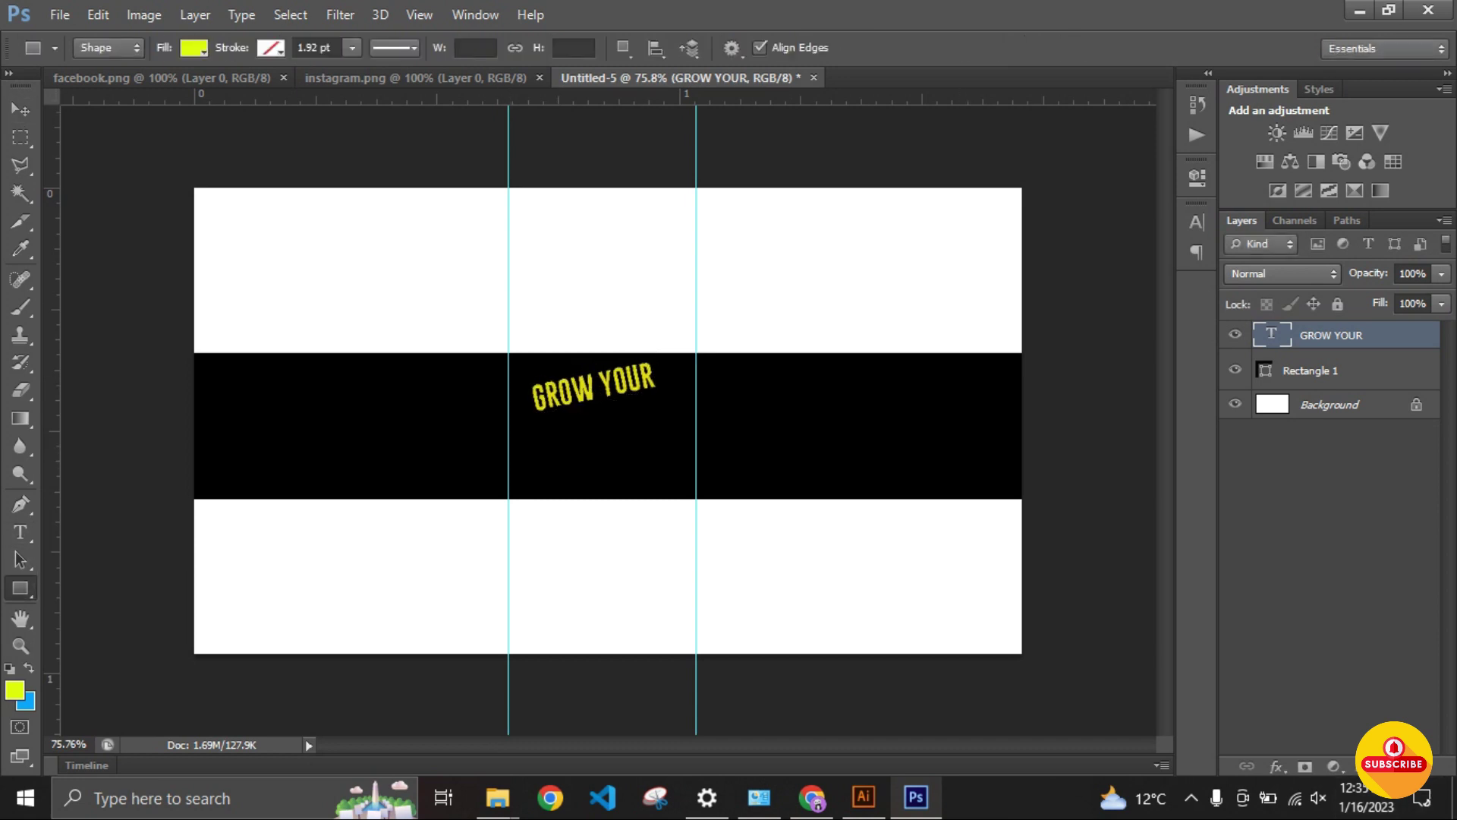
{"action": "key", "text": "ctrl+shift+alt+n"}
Step: Draw a yellow-green bar beneath GROW YOUR and rotate it about -14°
{"action": "left_click_drag", "start_coordinate": [523, 437], "coordinate": [687, 474]}
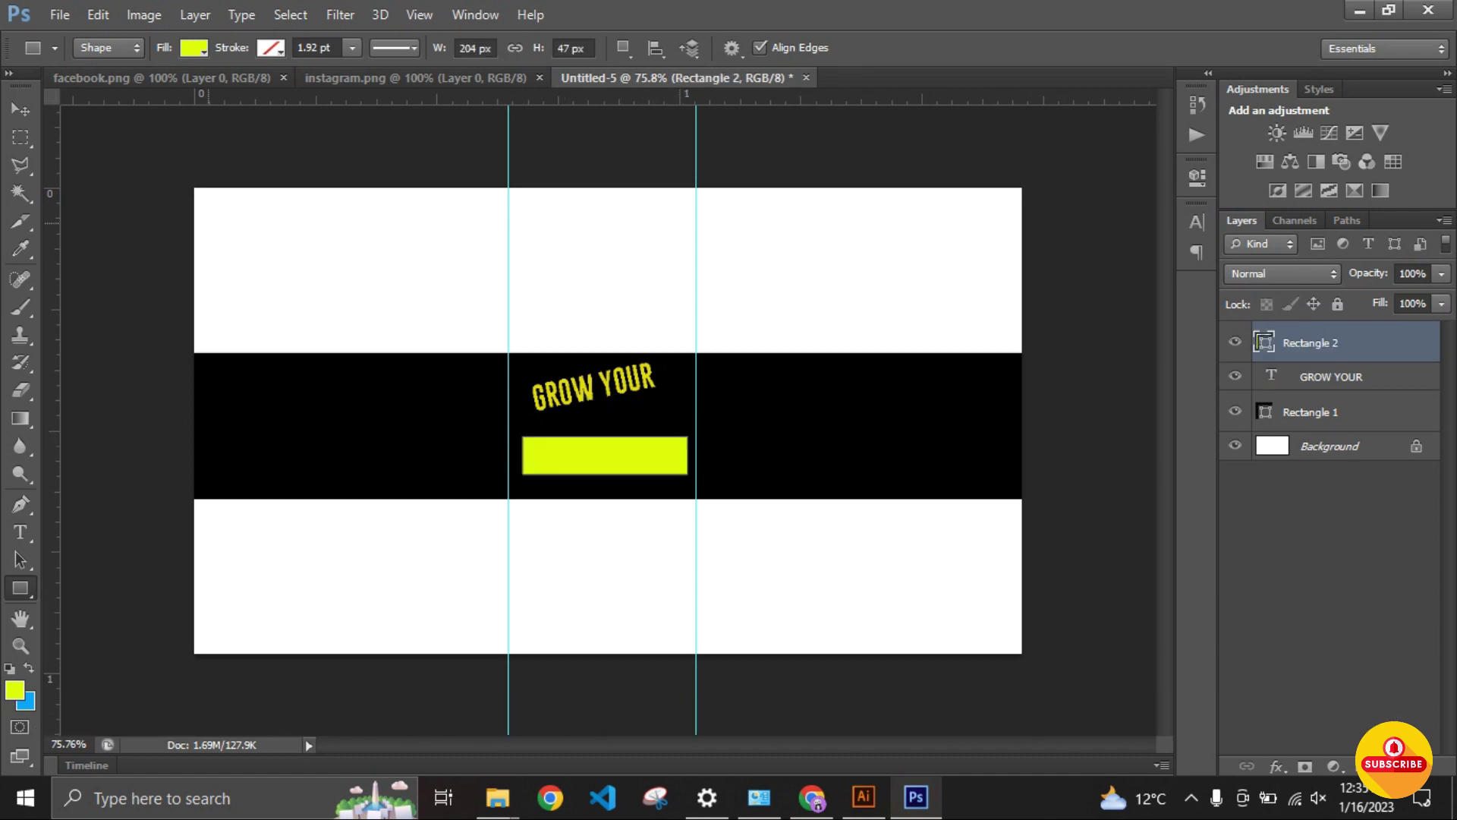
{"action": "key", "text": "v"}
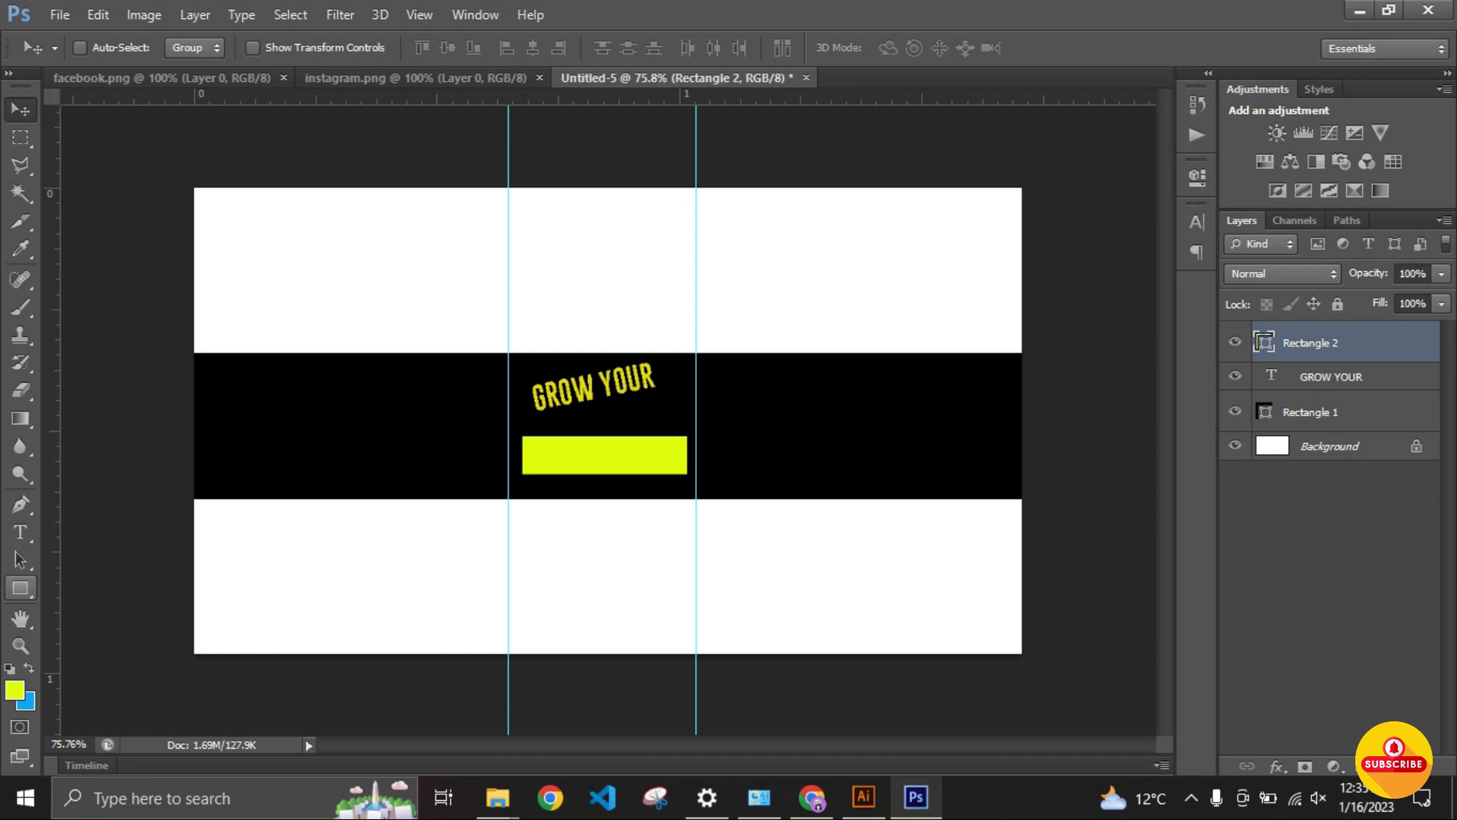
{"action": "key", "text": "ctrl+t"}
{"action": "mouse_move", "coordinate": [721, 425]}
{"action": "left_mouse_down"}
{"action": "mouse_move", "coordinate": [687, 407]}
{"action": "mouse_move", "coordinate": [703, 394]}
{"action": "left_mouse_up"}
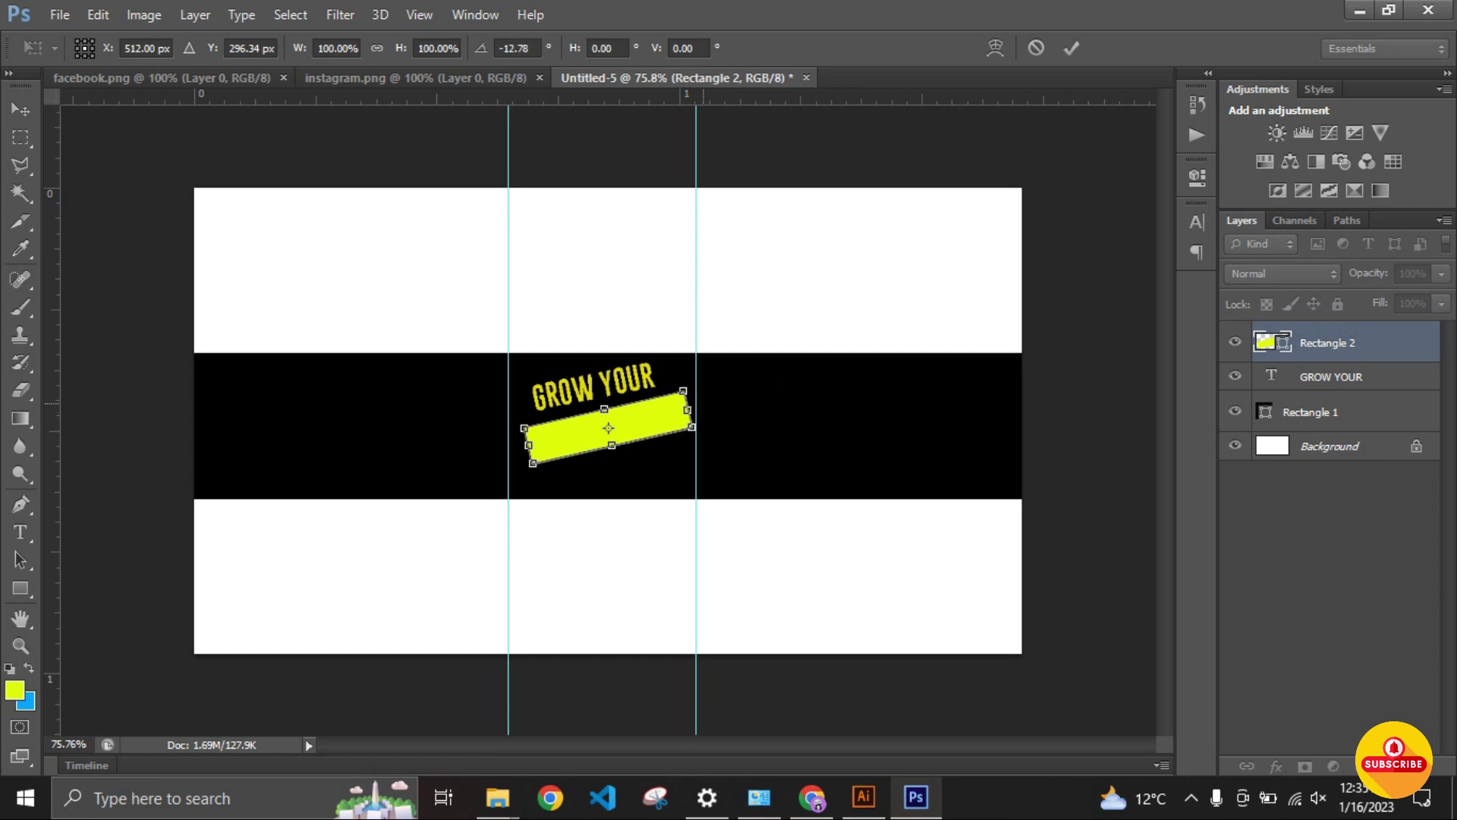
{"action": "key", "text": "Return"}
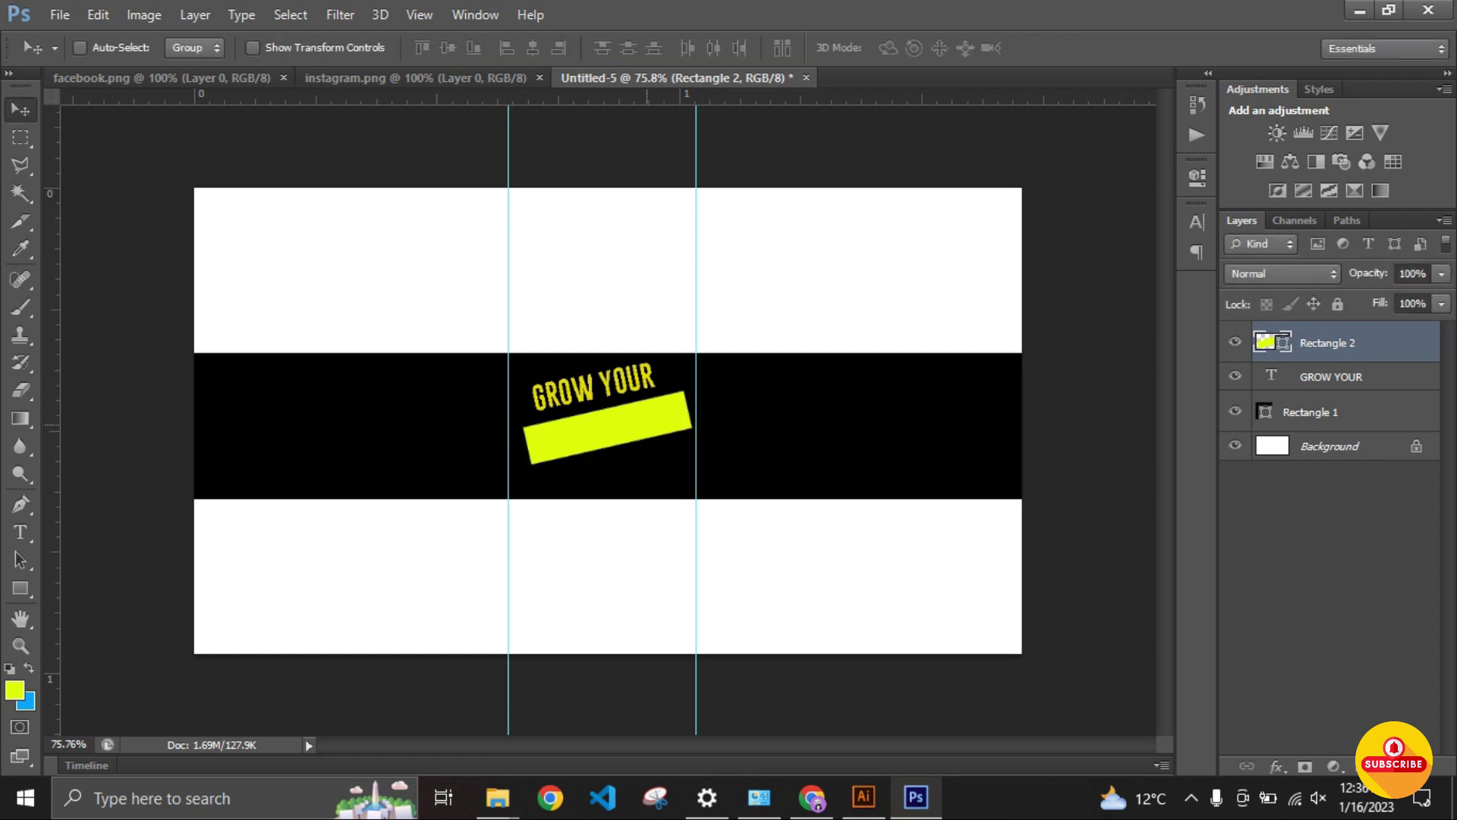
Step: Scale the tilted bar slightly larger and taller
{"action": "key", "text": "ctrl+t"}
{"action": "left_click_drag", "start_coordinate": [524, 463], "coordinate": [502, 474]}
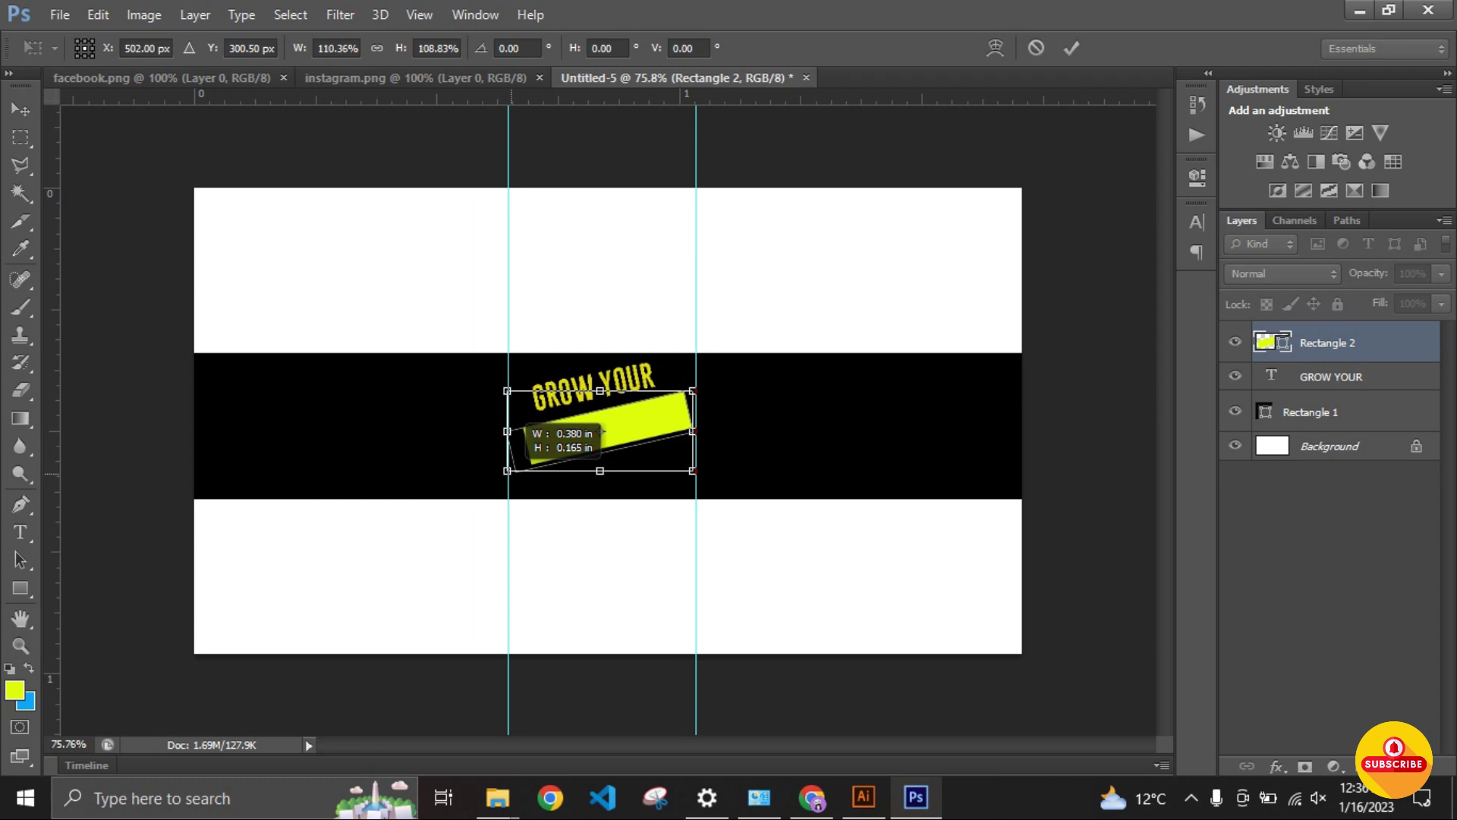
{"action": "left_click_drag", "start_coordinate": [596, 390], "coordinate": [686, 377]}
{"action": "key", "text": "Return"}
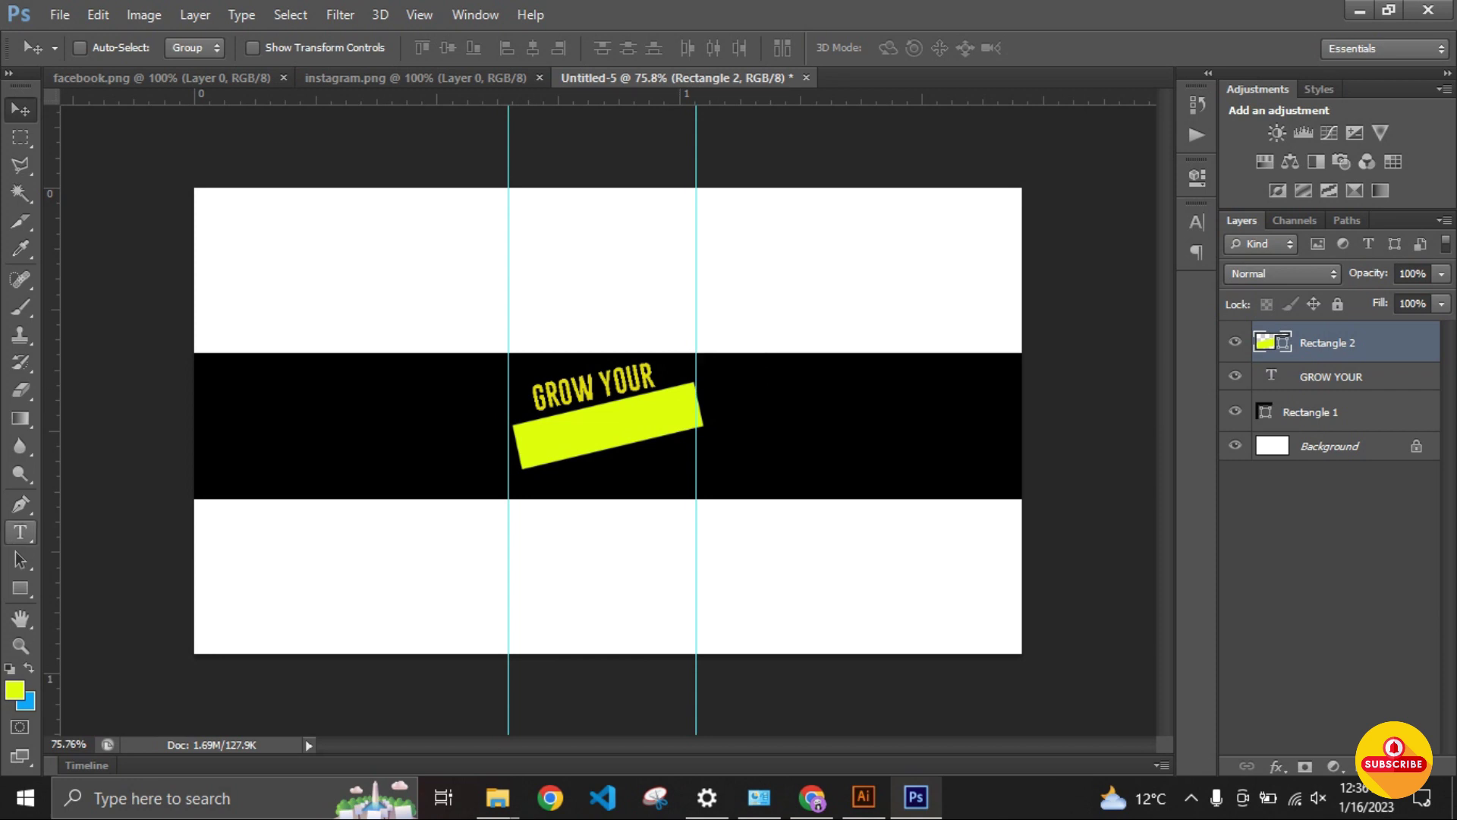
Step: Type 'SKILLS' and set its colour to black (000000)
{"action": "key", "text": "t"}
{"action": "left_click", "coordinate": [419, 256]}
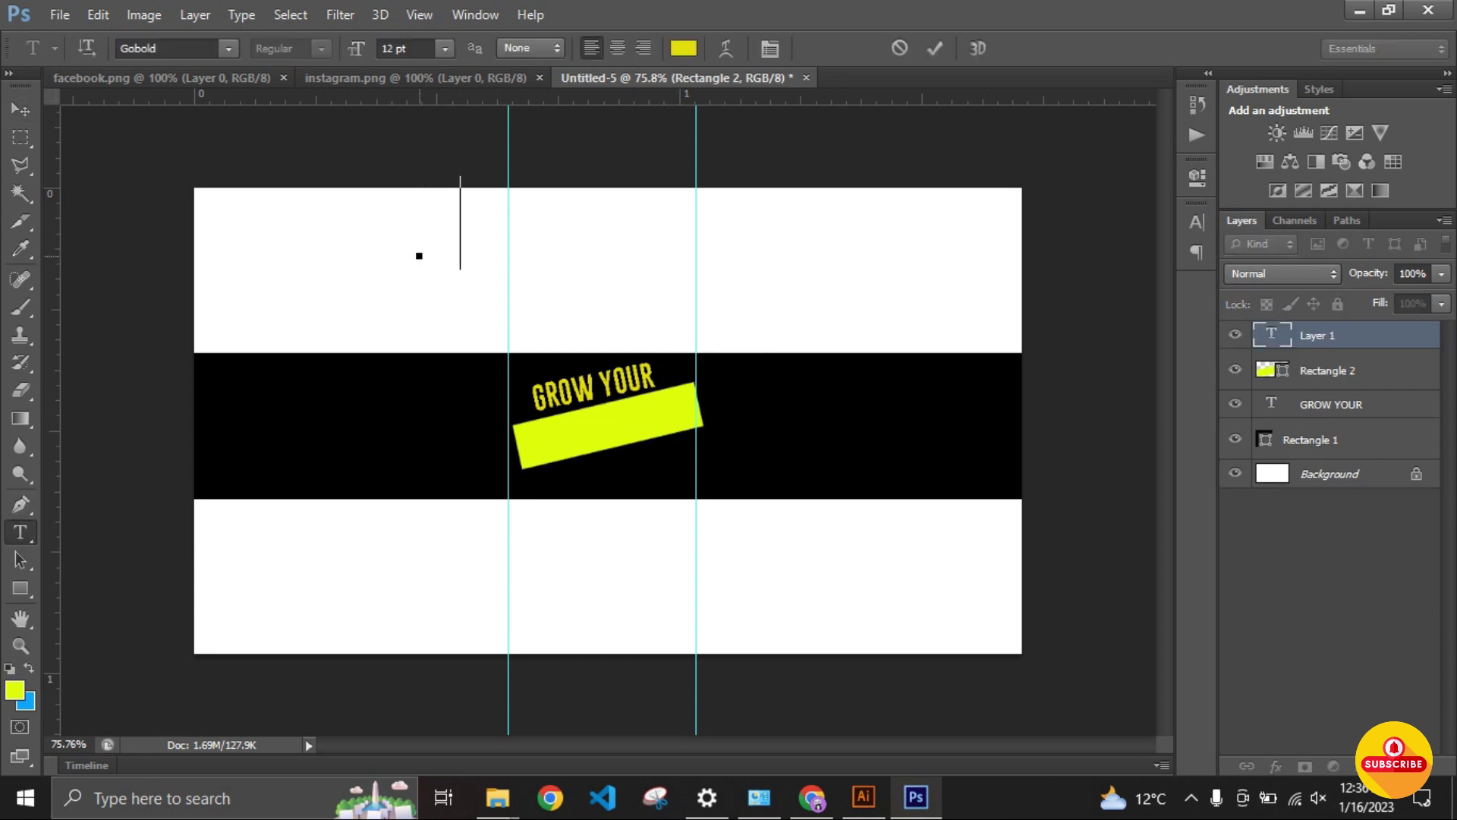
{"action": "type", "text": "SKILLS"}
{"action": "key", "text": "ctrl+Return"}
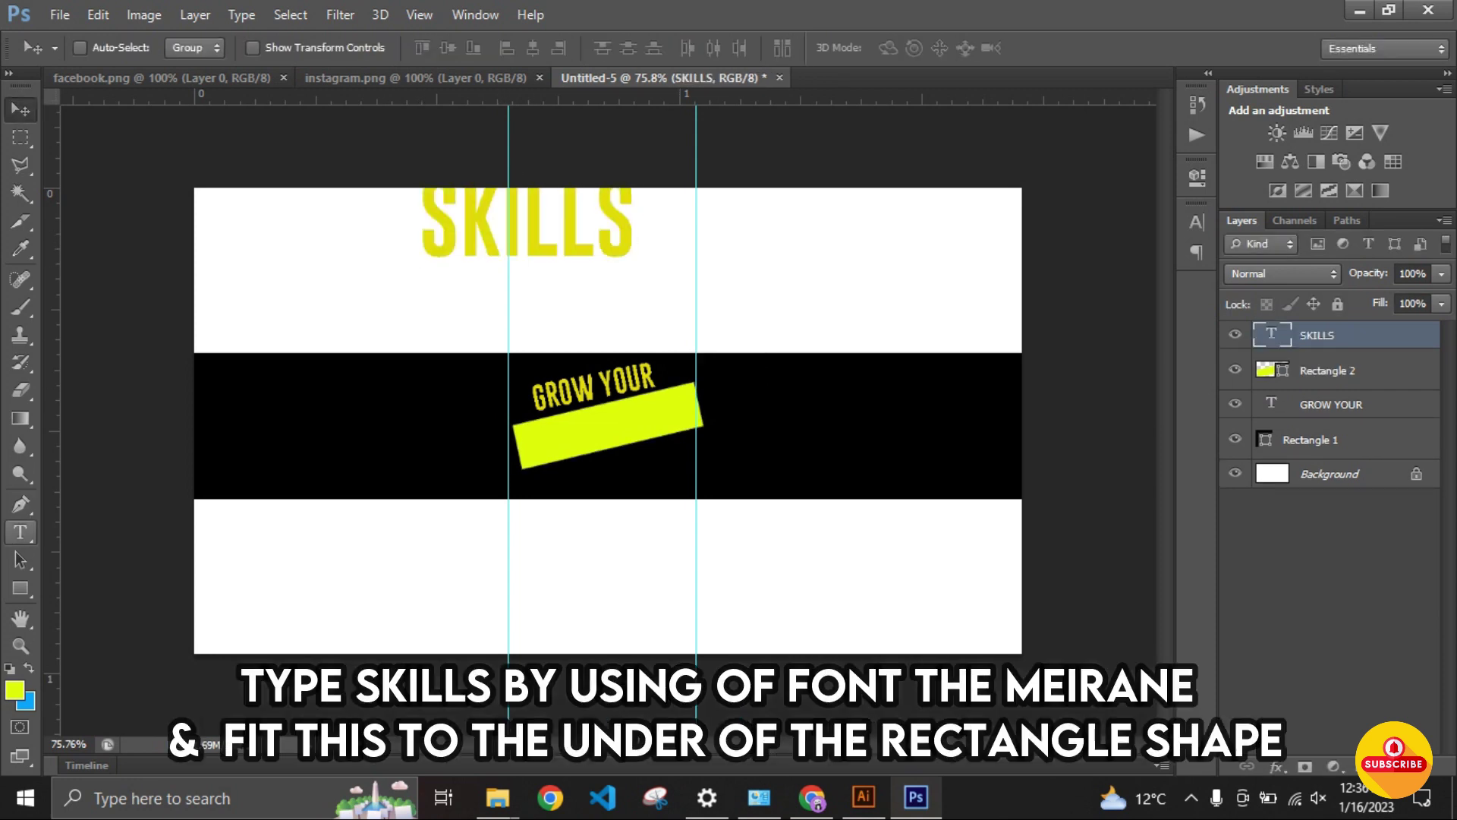
{"action": "left_click", "coordinate": [651, 47]}
{"action": "type", "text": "000000"}
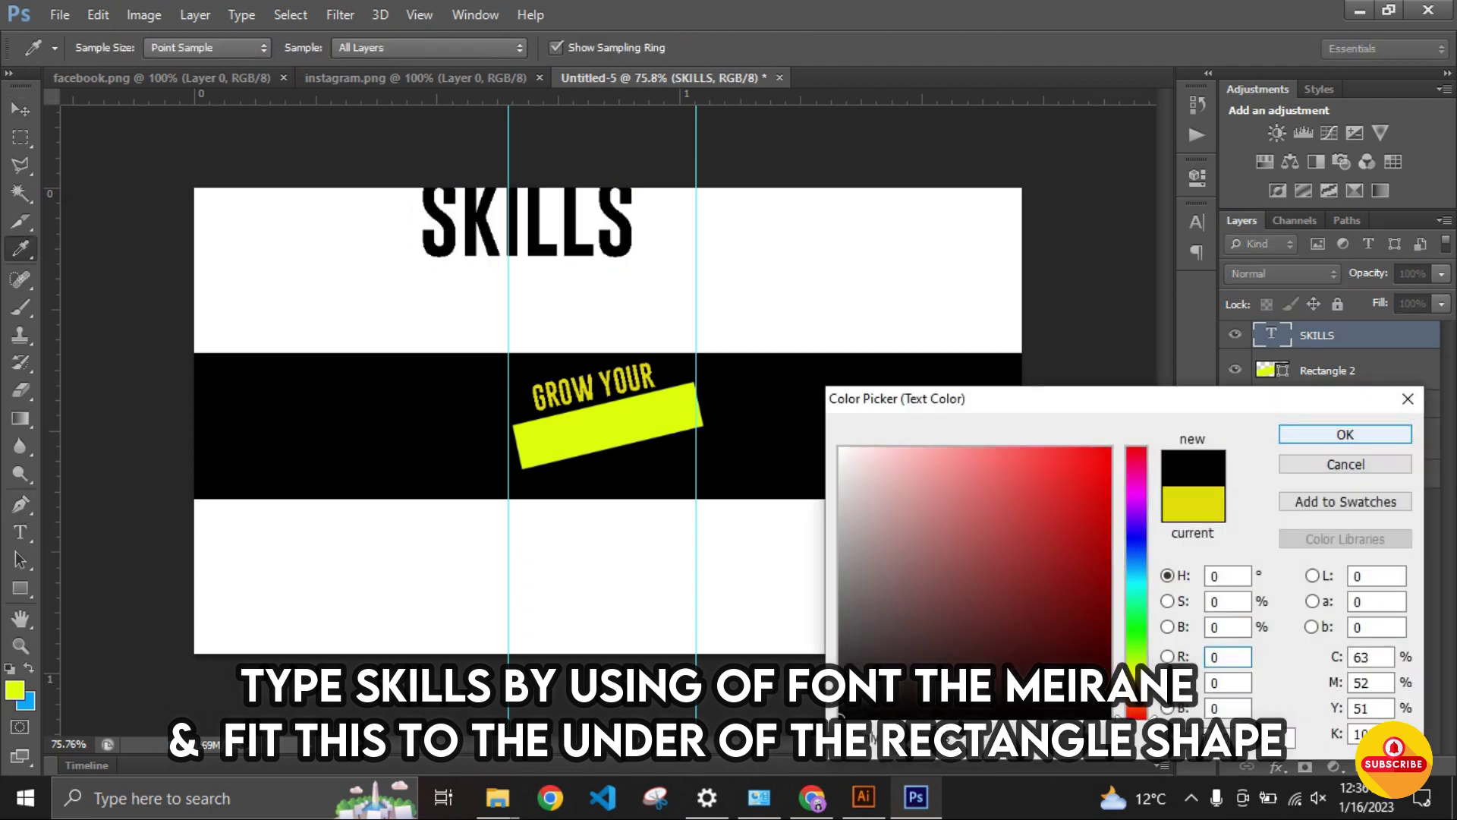
{"action": "key", "text": "Return"}
Step: Place SKILLS on the yellow bar, scaled to about 52% and tilted about -13°
{"action": "key", "text": "v"}
{"action": "left_click_drag", "start_coordinate": [532, 227], "coordinate": [580, 433]}
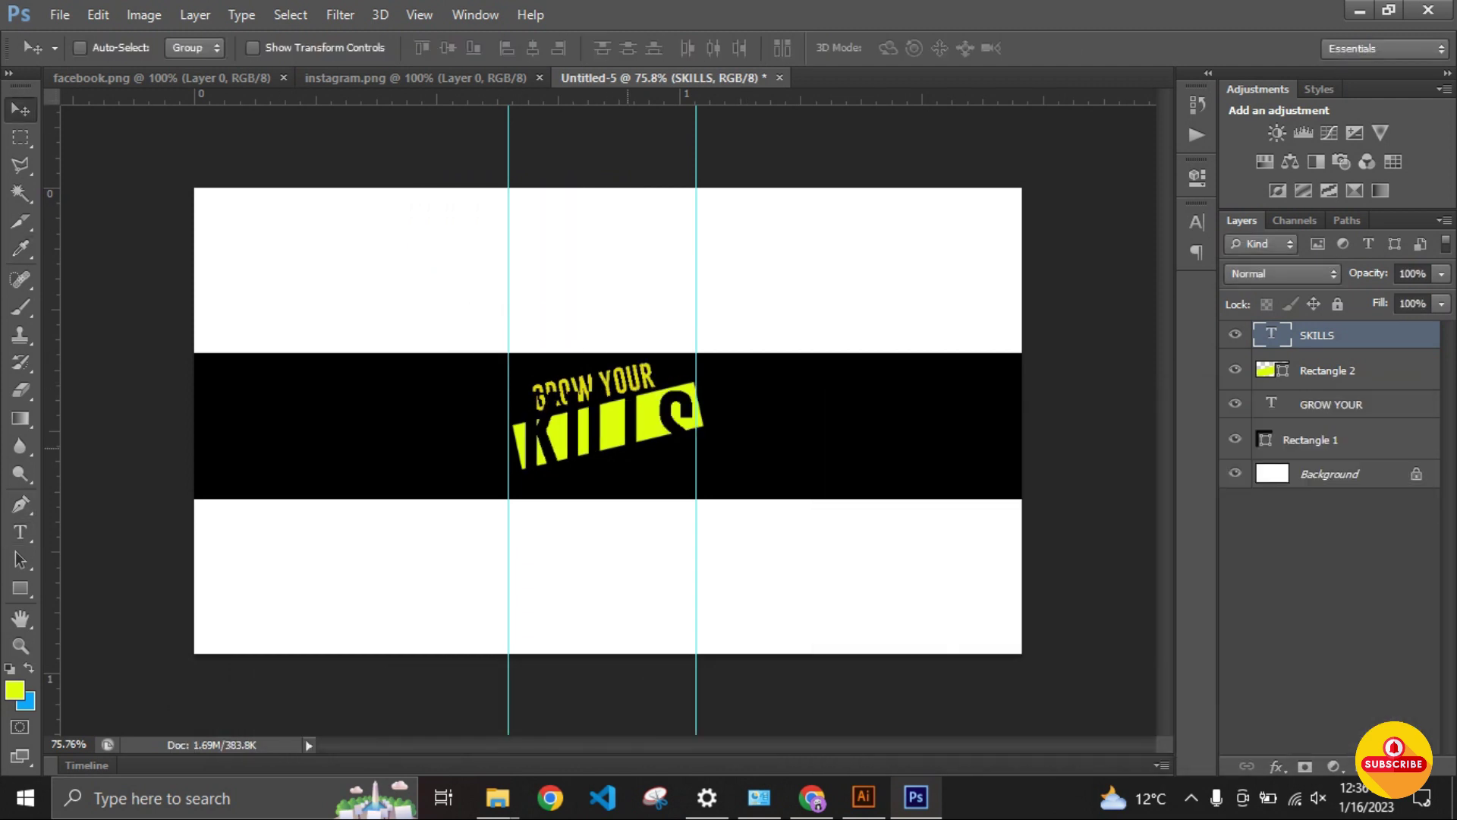
{"action": "key", "text": "ctrl+t"}
{"action": "mouse_move", "coordinate": [713, 383]}
{"action": "left_mouse_down"}
{"action": "mouse_move", "coordinate": [729, 368]}
{"action": "mouse_move", "coordinate": [607, 411]}
{"action": "mouse_move", "coordinate": [645, 402]}
{"action": "mouse_move", "coordinate": [649, 356]}
{"action": "left_mouse_up"}
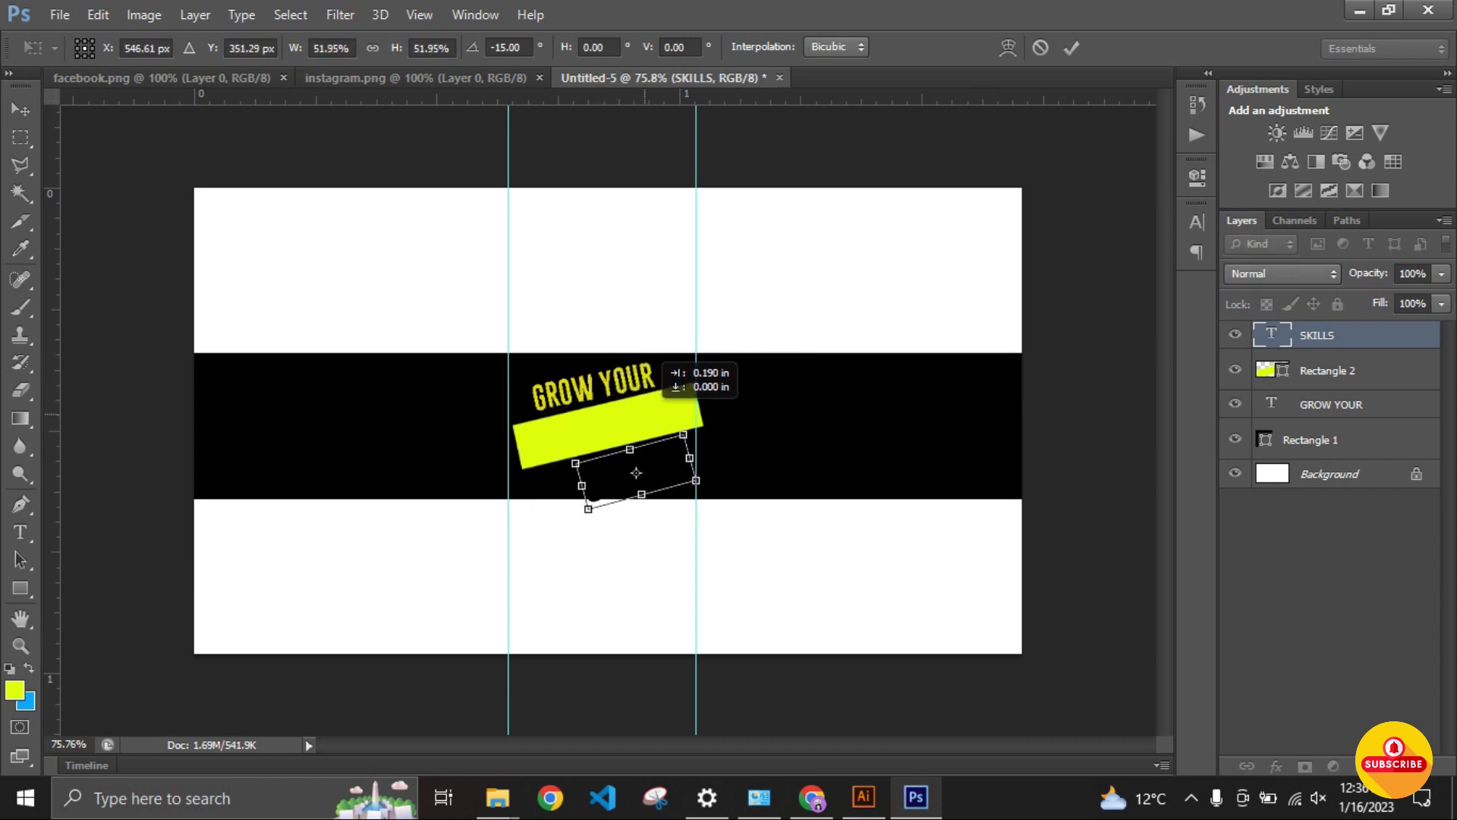
{"action": "left_click_drag", "start_coordinate": [598, 418], "coordinate": [593, 423]}
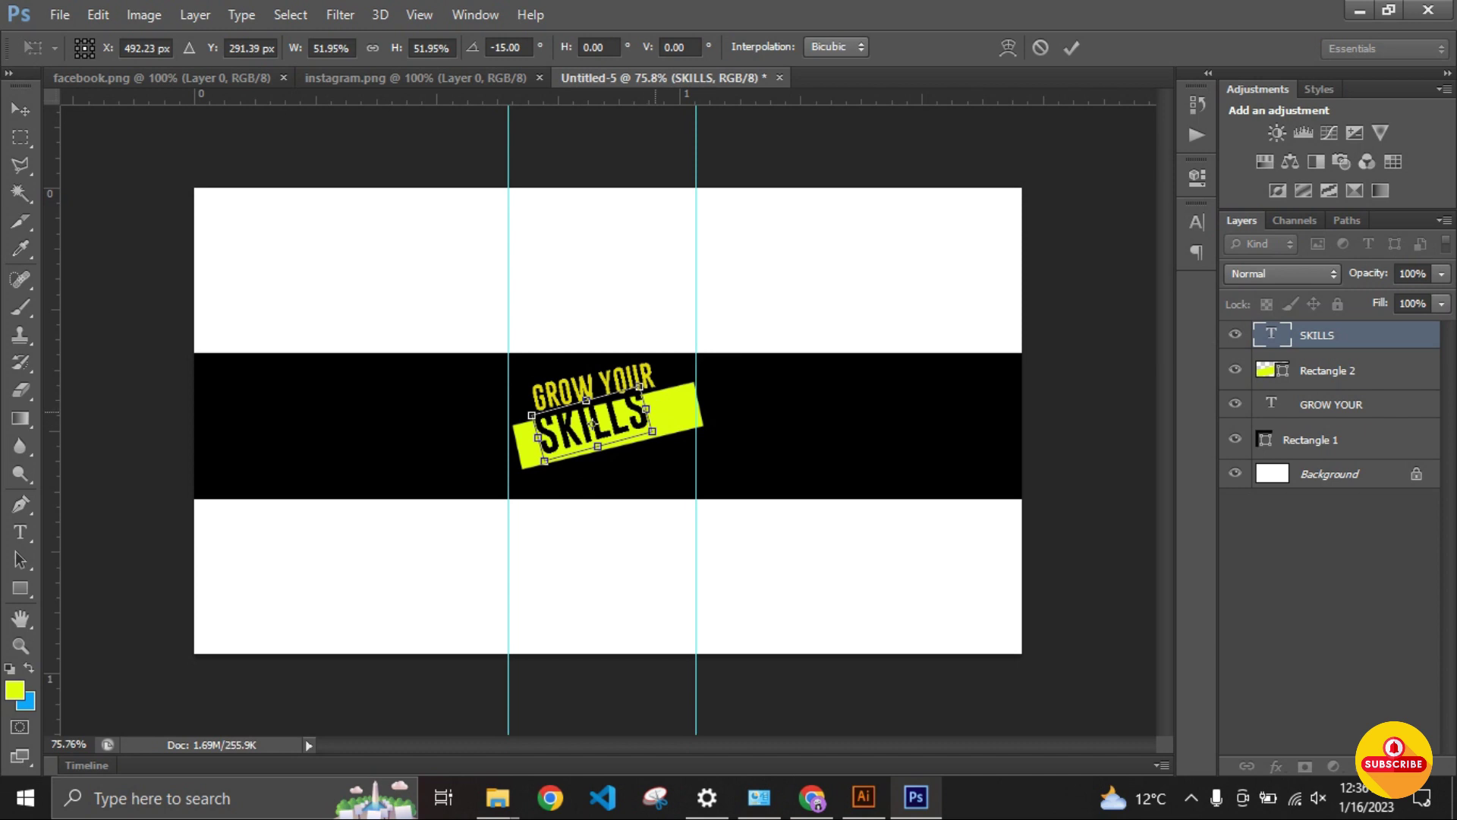
{"action": "left_click_drag", "start_coordinate": [664, 384], "coordinate": [685, 379]}
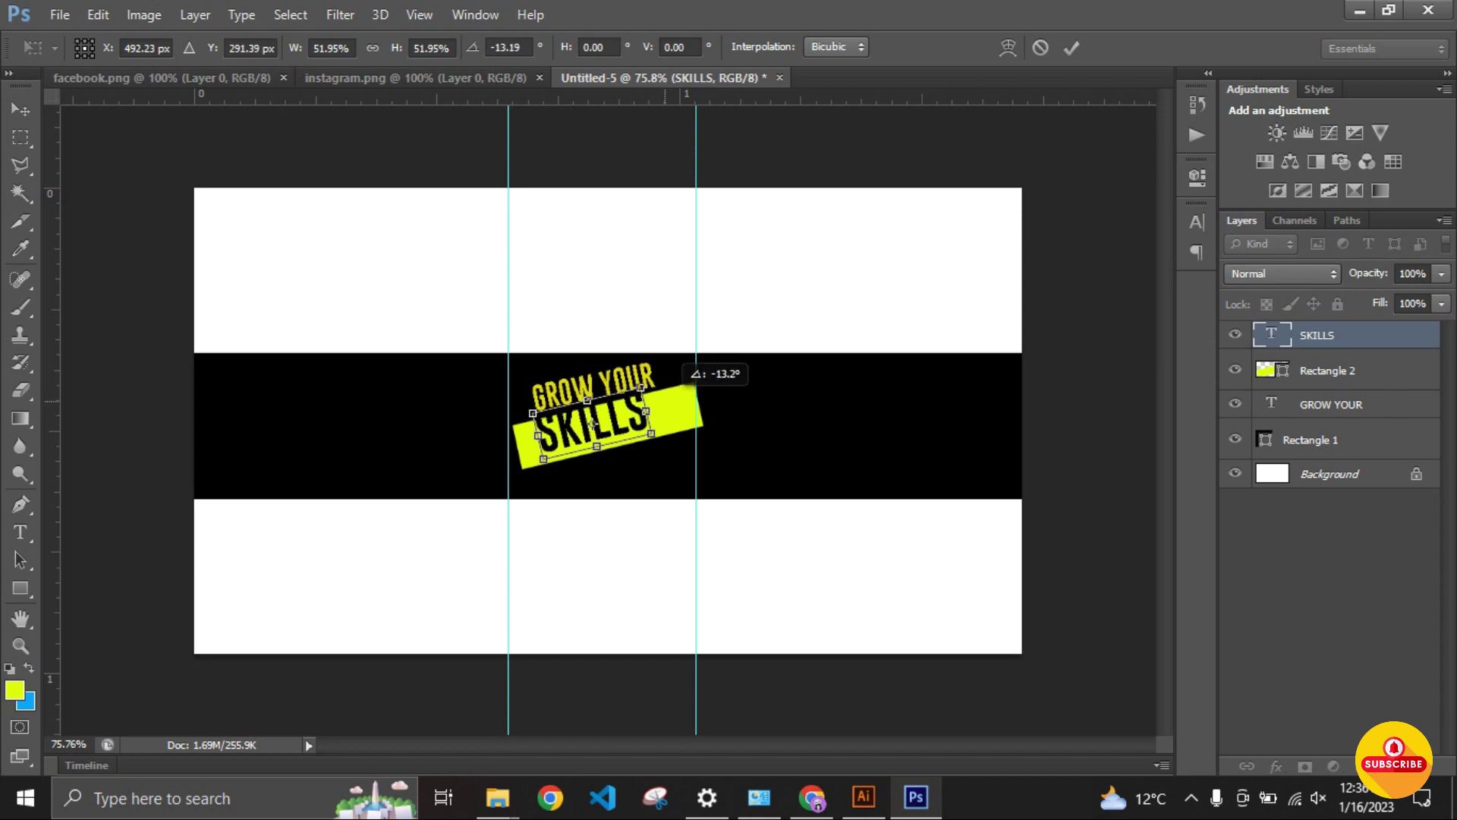
{"action": "left_click", "coordinate": [1071, 47]}
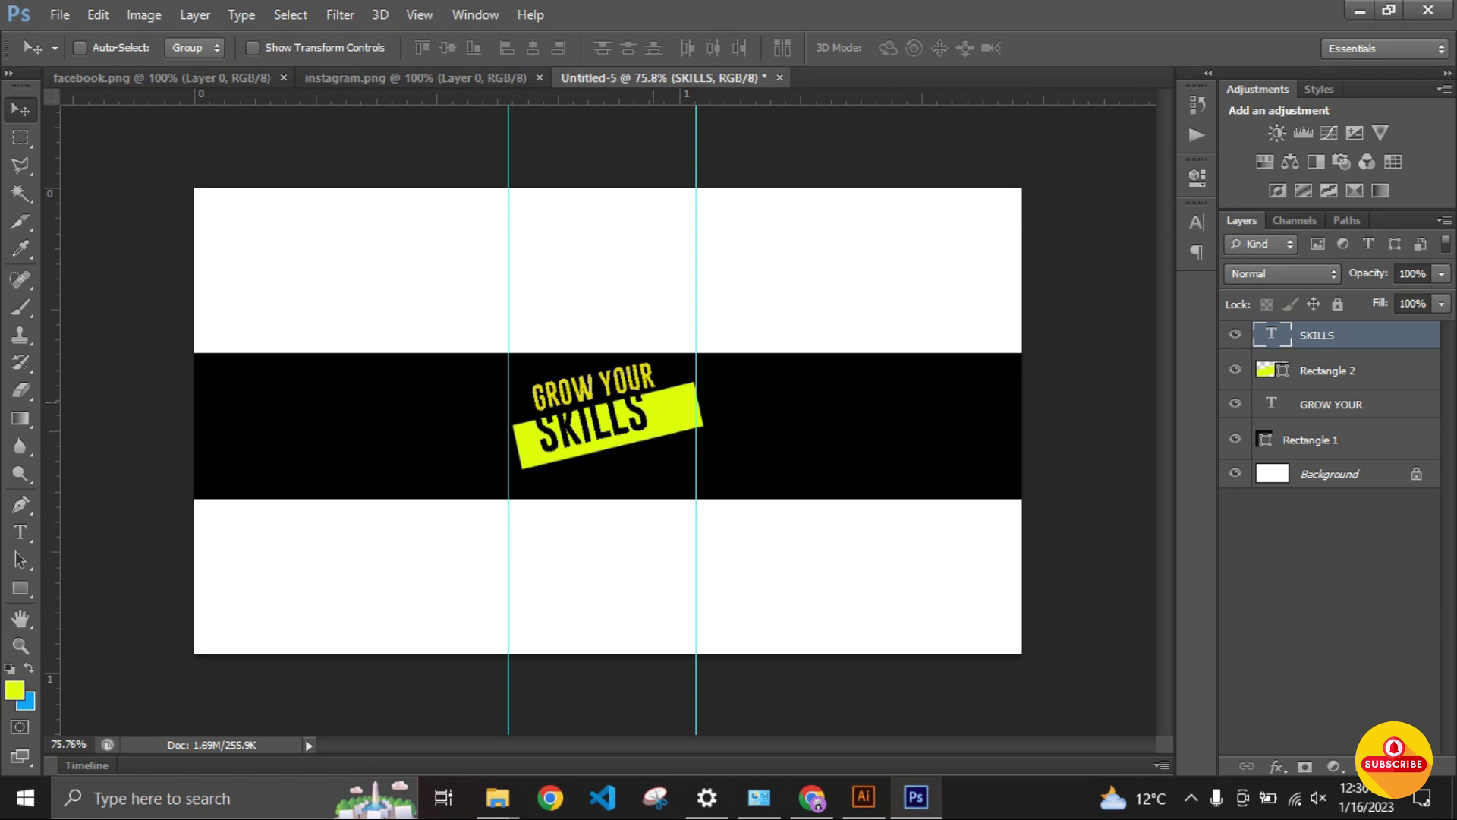
{"action": "left_click_drag", "start_coordinate": [653, 401], "coordinate": [655, 392]}
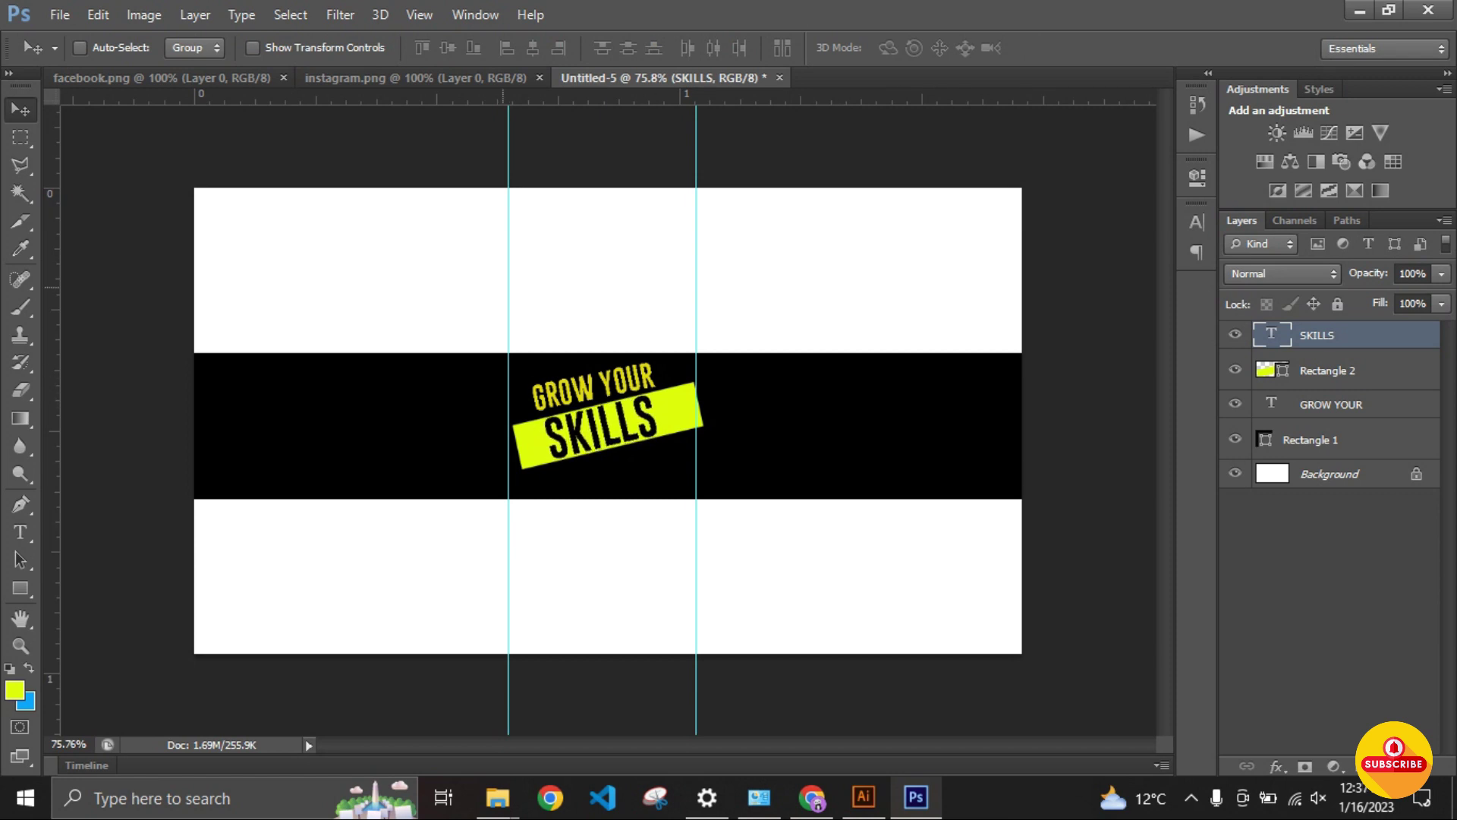
Step: Apply THE MEZIRANE font to the SKILLS text
{"action": "left_click", "coordinate": [1197, 221]}
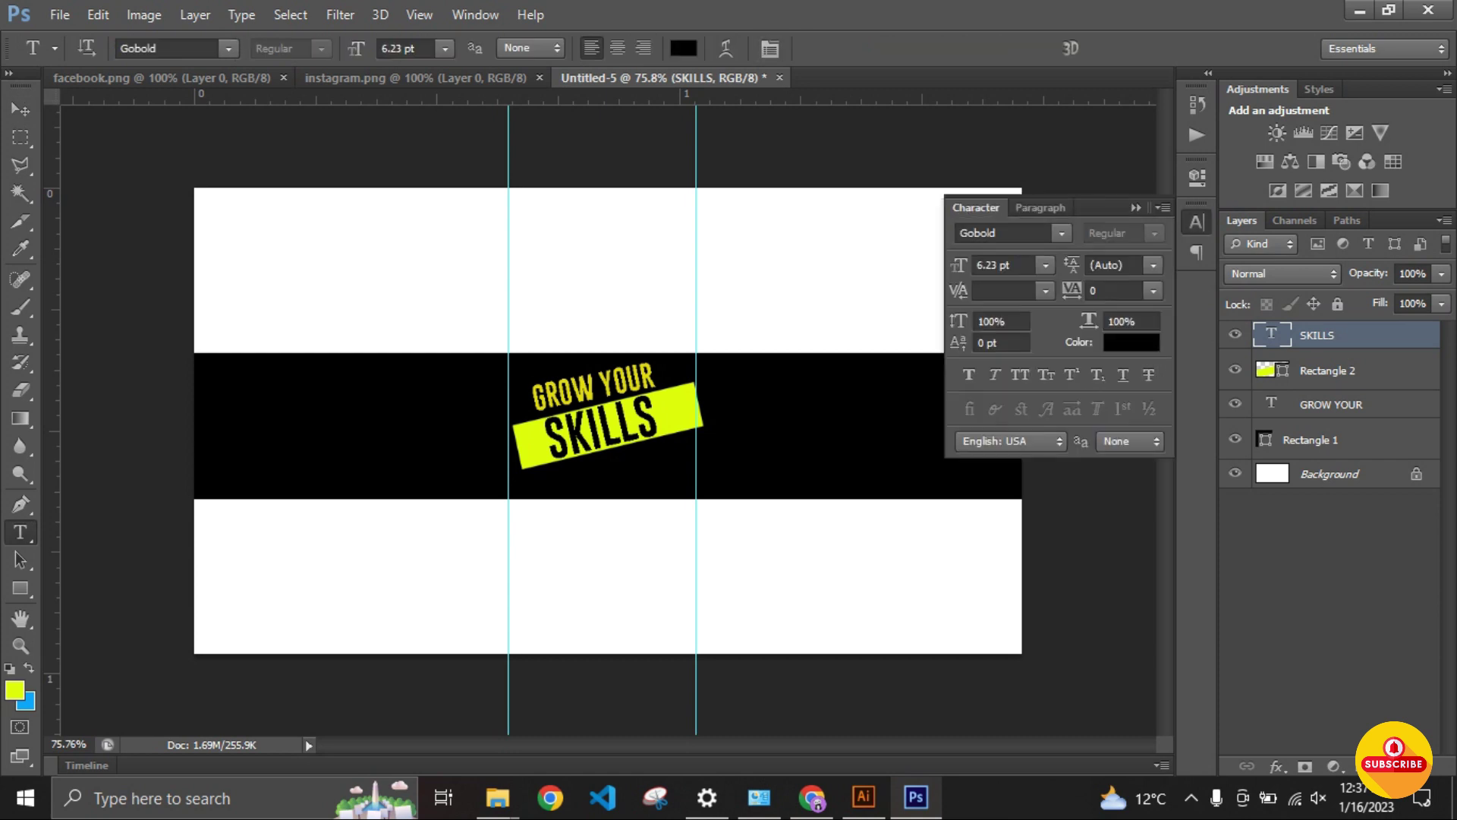
{"action": "left_click", "coordinate": [1153, 291]}
{"action": "left_click", "coordinate": [1135, 207]}
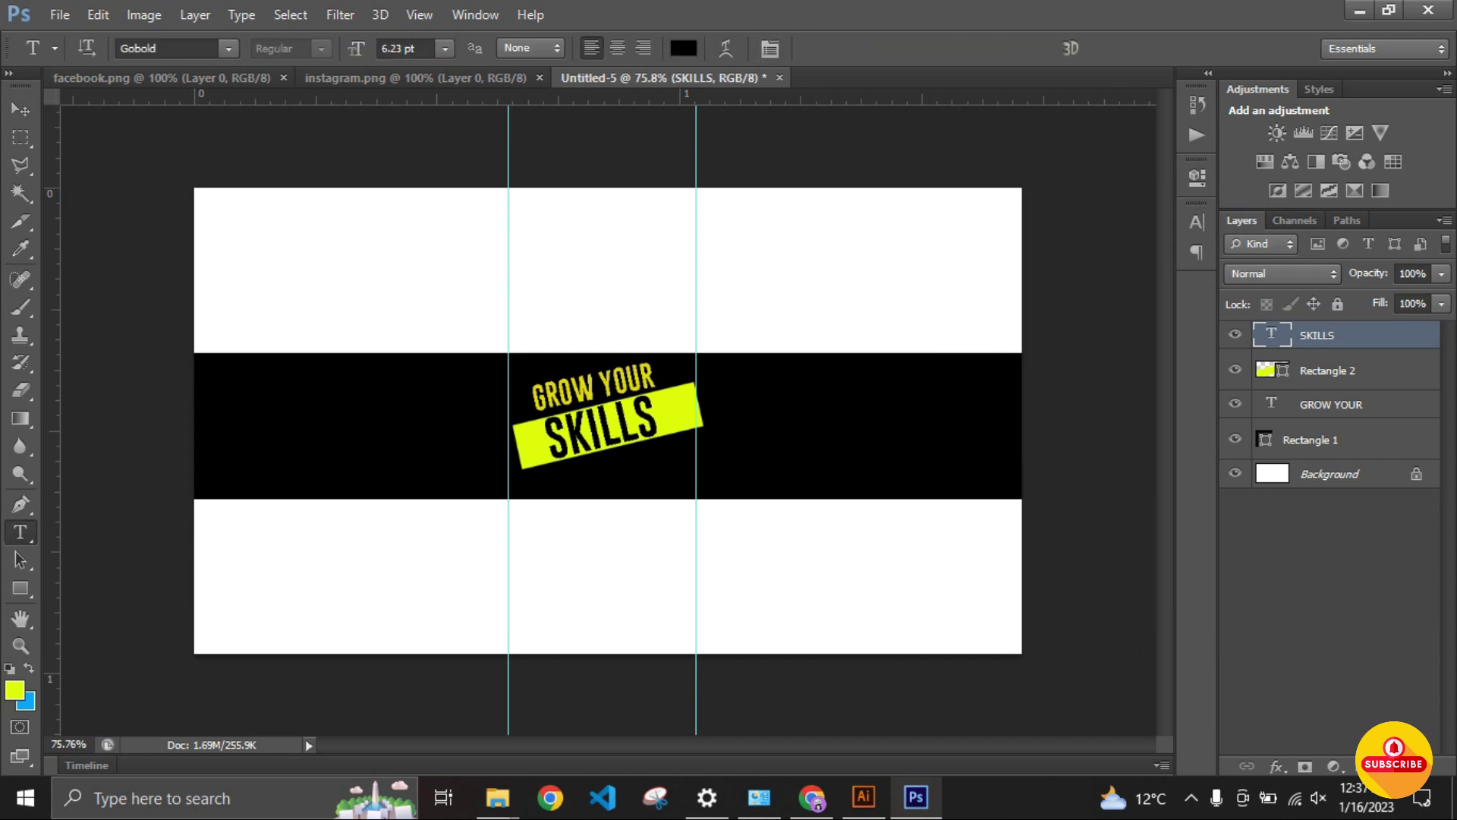
{"action": "type", "text": "THE"}
{"action": "key", "text": "Return"}
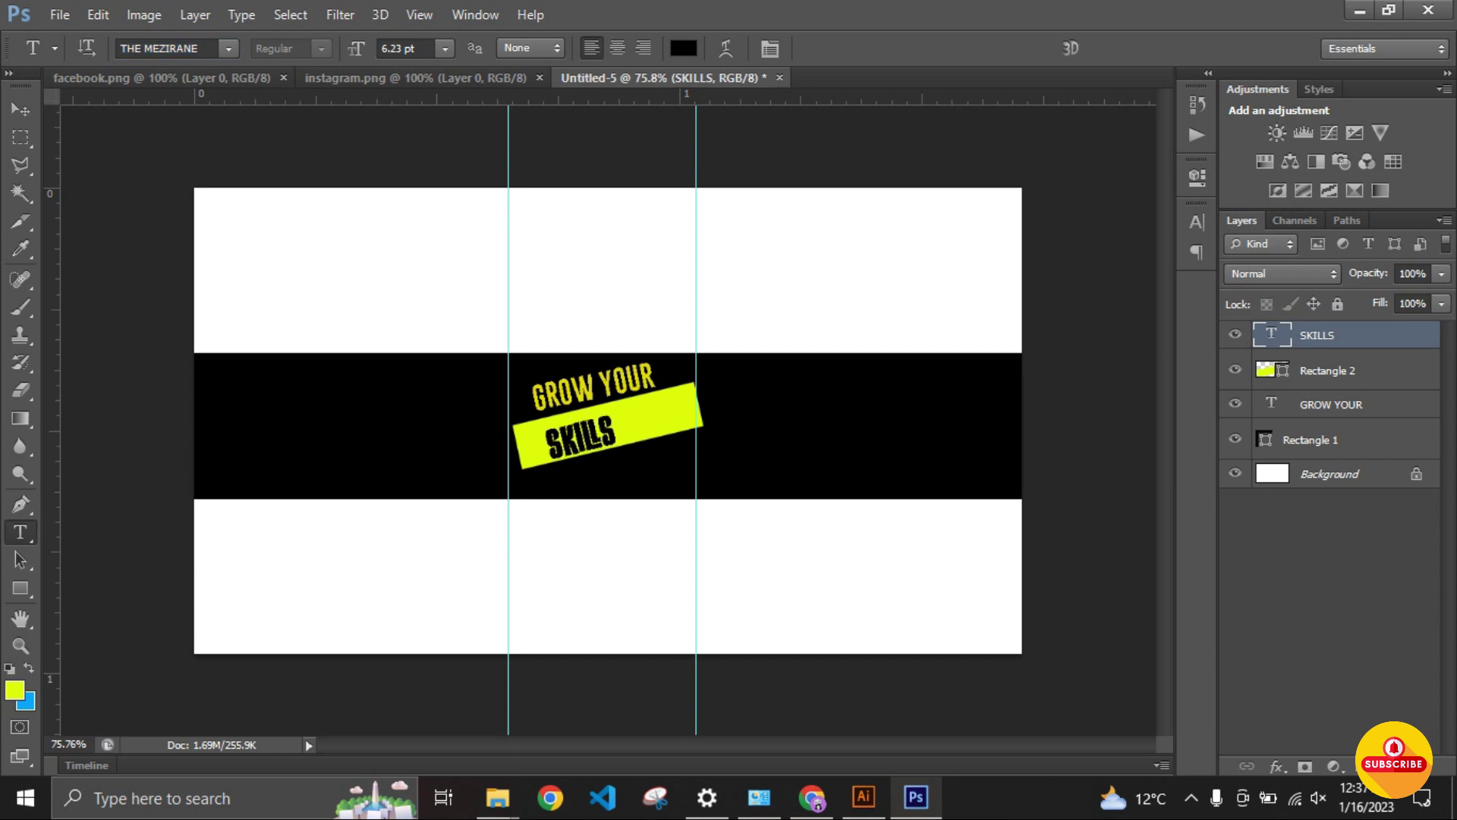
Step: Nudge the yellow bar slightly right beneath SKILLS
{"action": "left_click", "coordinate": [20, 109]}
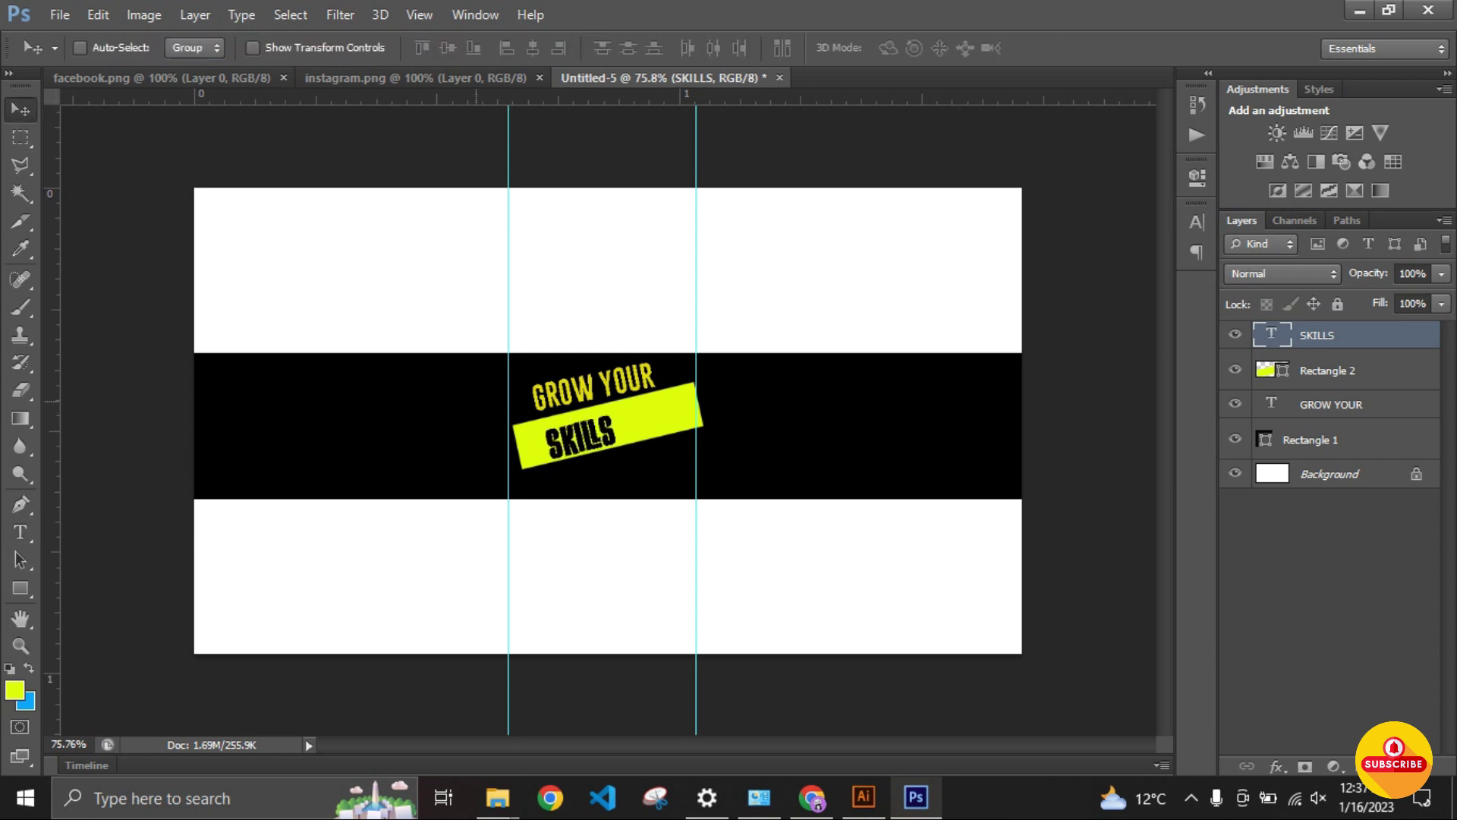
{"action": "key", "text": "alt+bracketleft"}
{"action": "key", "text": "ctrl+t"}
{"action": "key", "text": "Return"}
{"action": "key", "text": "Right"}
{"action": "key", "text": "Right"}
{"action": "key", "text": "Right"}
{"action": "key", "text": "Right"}
{"action": "key", "text": "Right"}
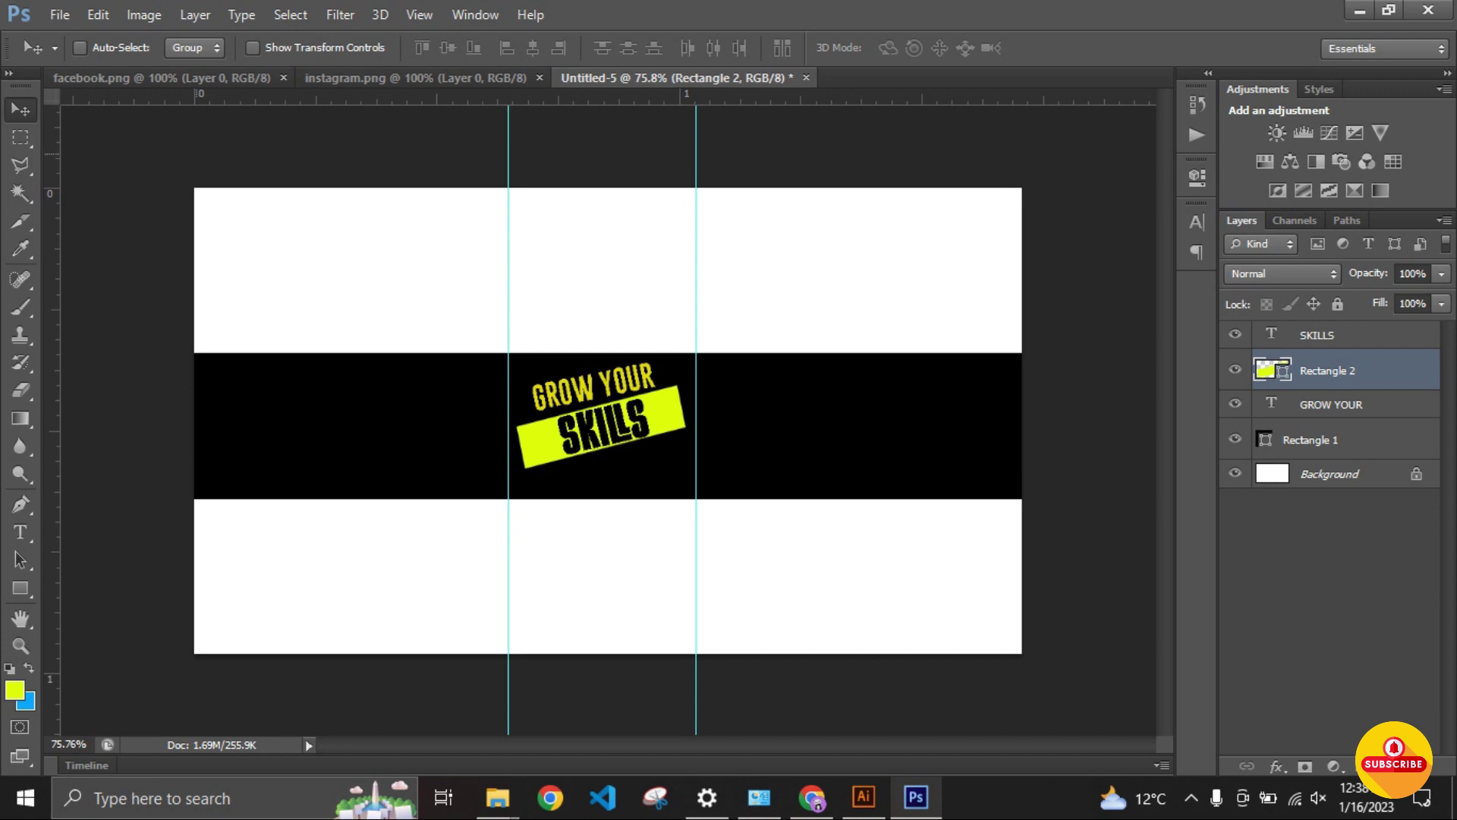
{"action": "key", "text": "ctrl+t"}
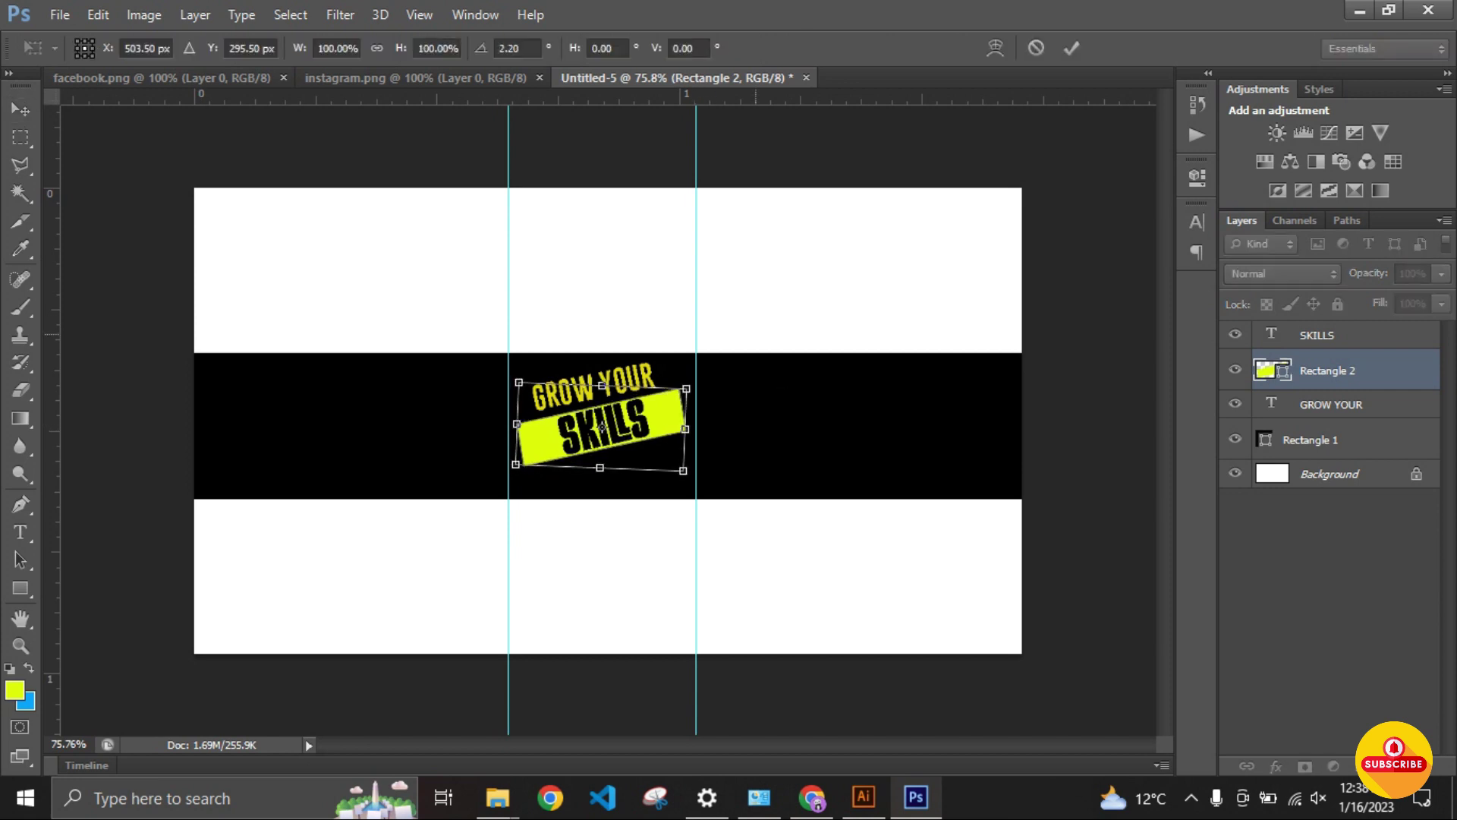
{"action": "key", "text": "Return"}
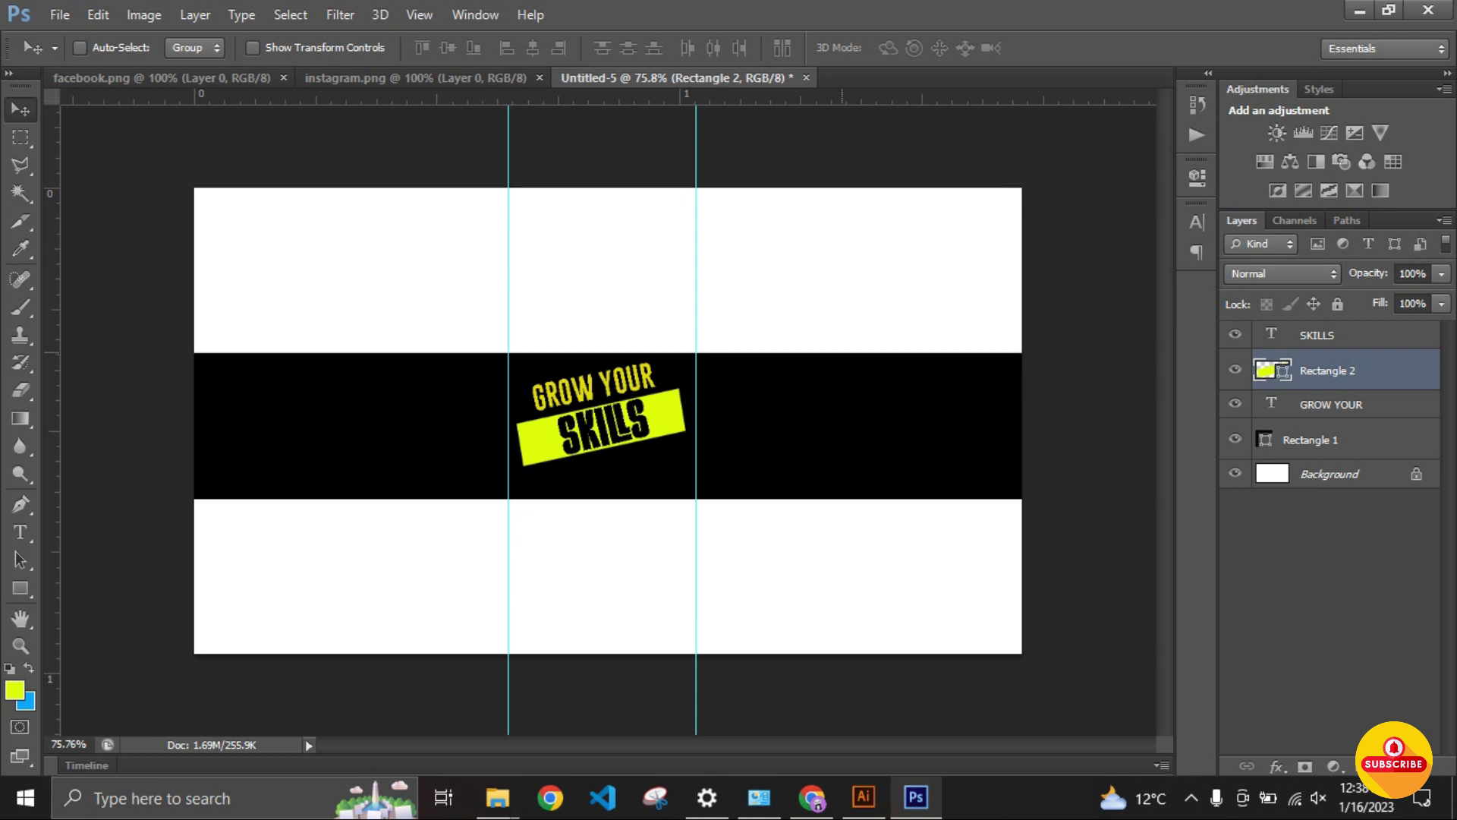
Step: Change the GROW YOUR headline colour to white
{"action": "key", "text": "alt+bracketright"}
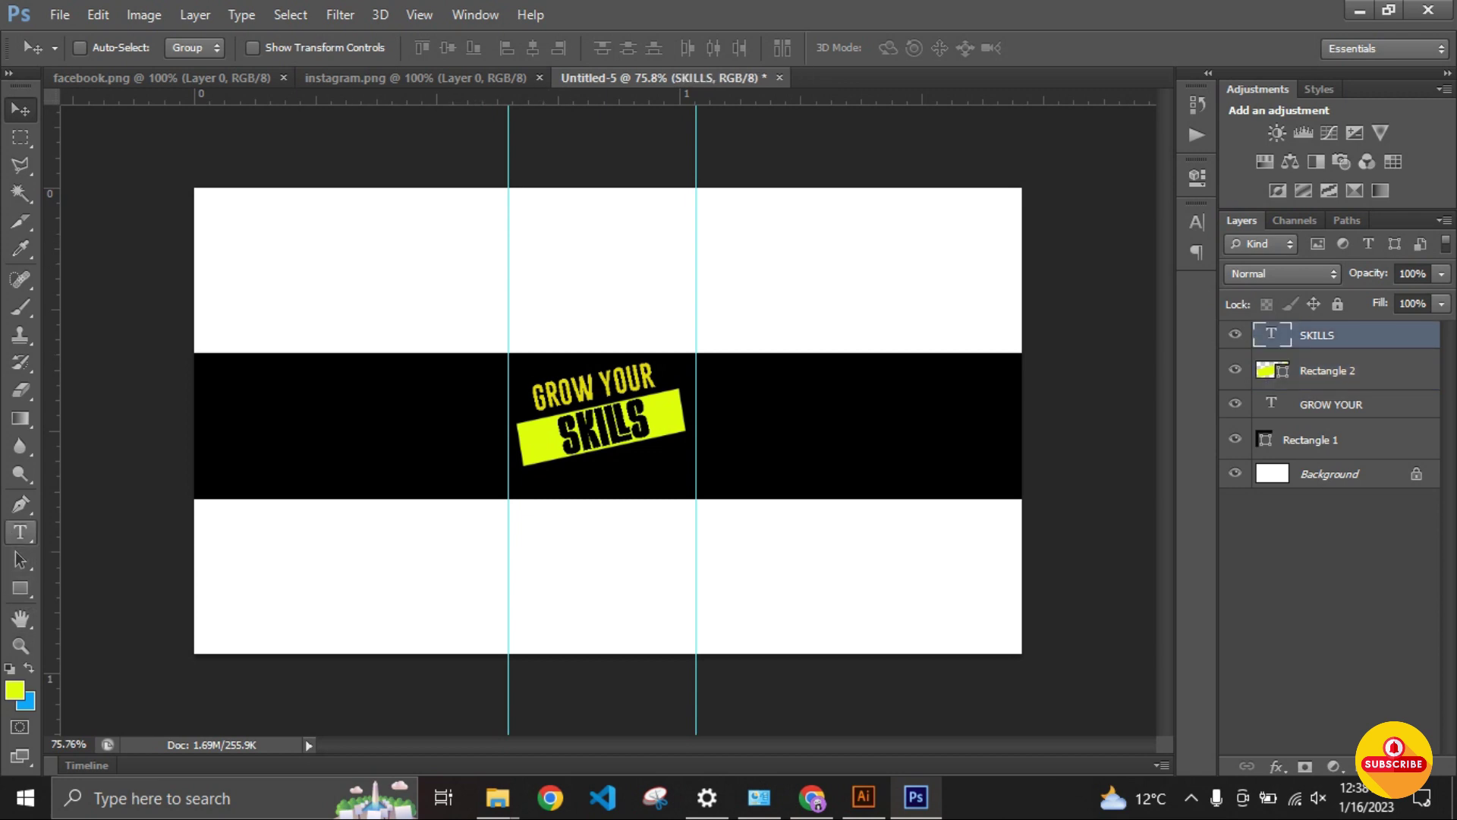
{"action": "key", "text": "alt+bracketleft"}
{"action": "key", "text": "alt+bracketleft"}
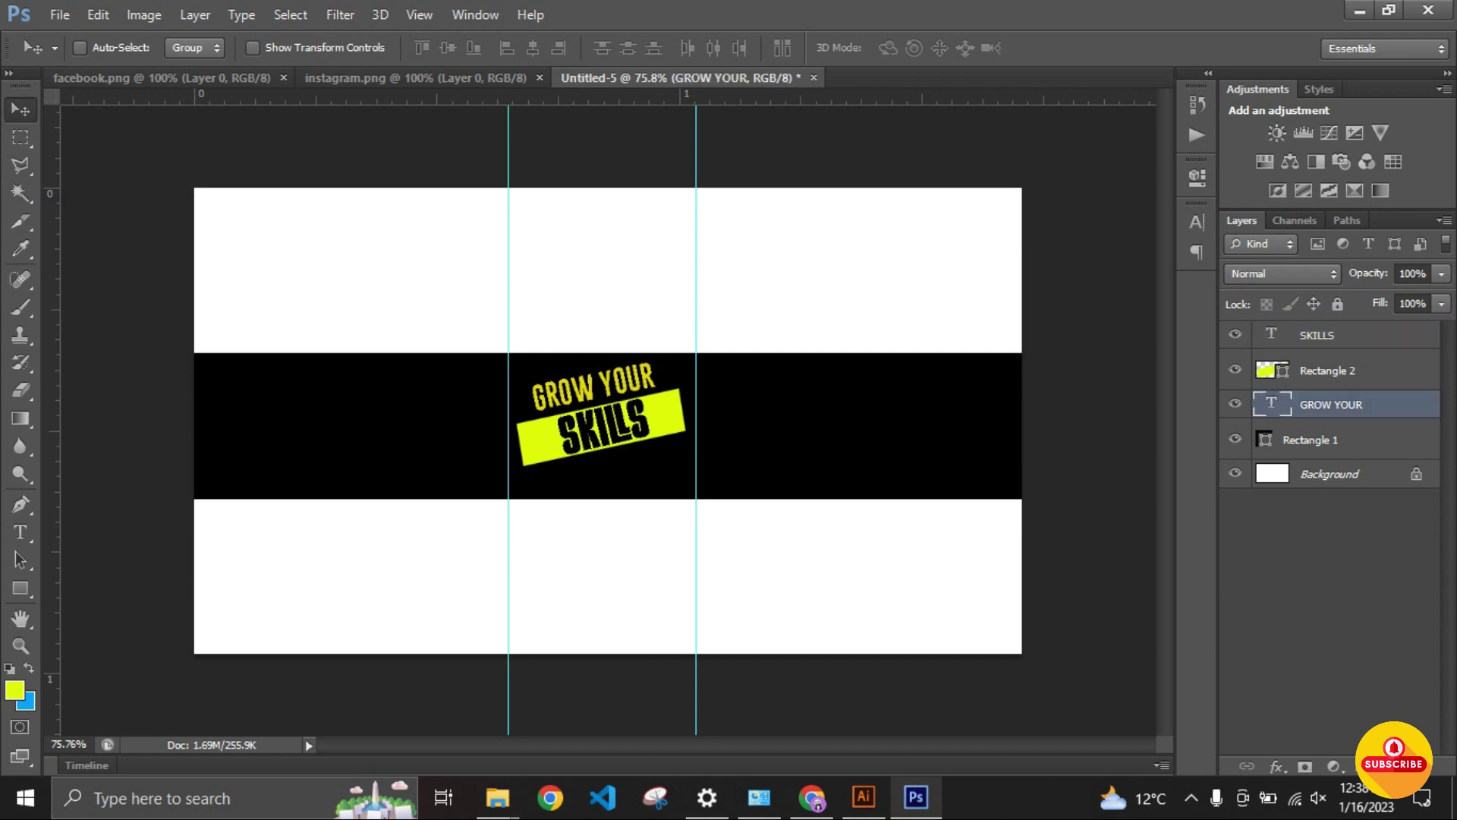
{"action": "key", "text": "t"}
{"action": "left_click", "coordinate": [668, 47]}
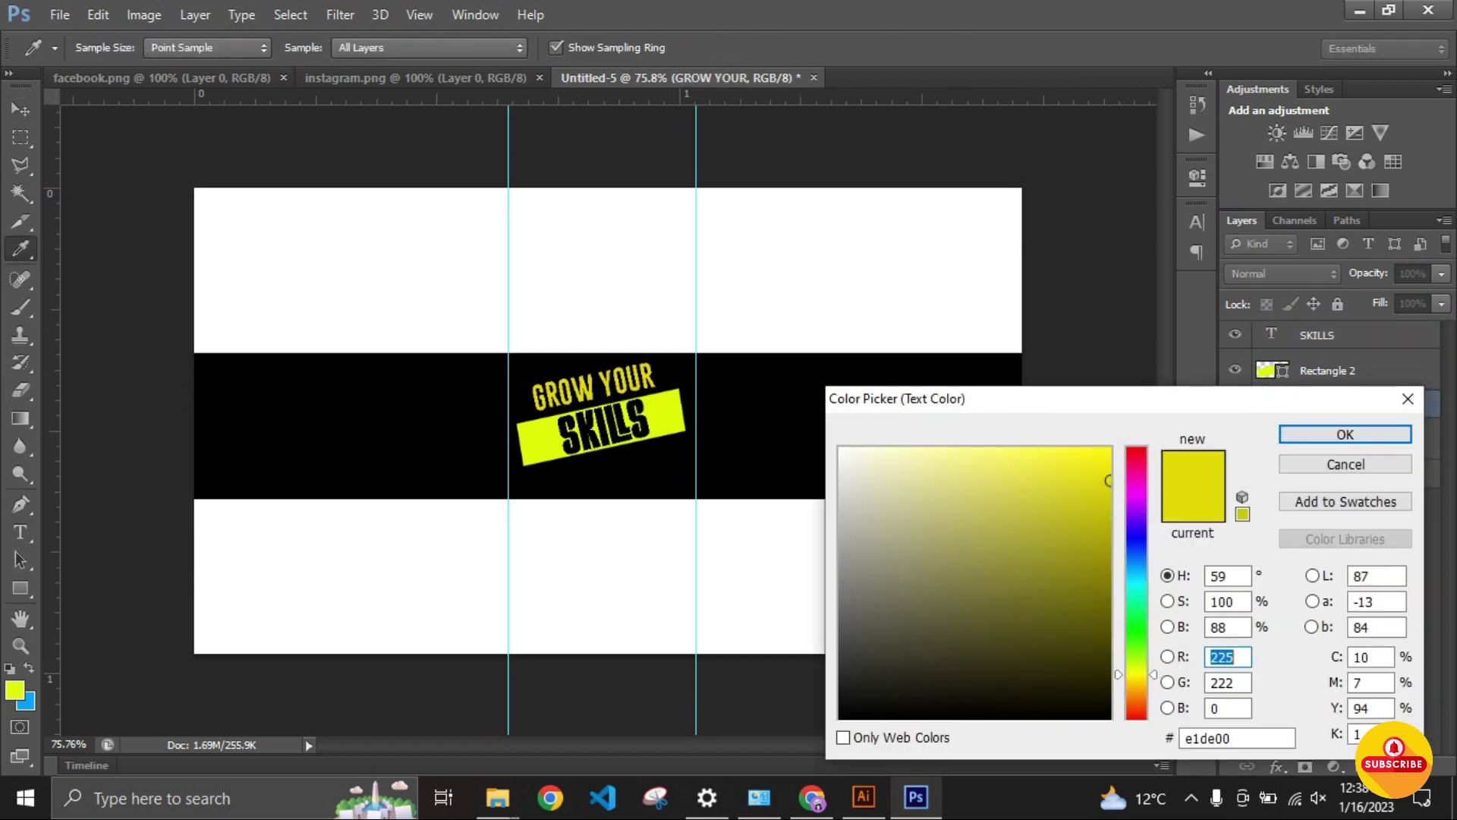
{"action": "left_click", "coordinate": [841, 449]}
{"action": "key", "text": "Return"}
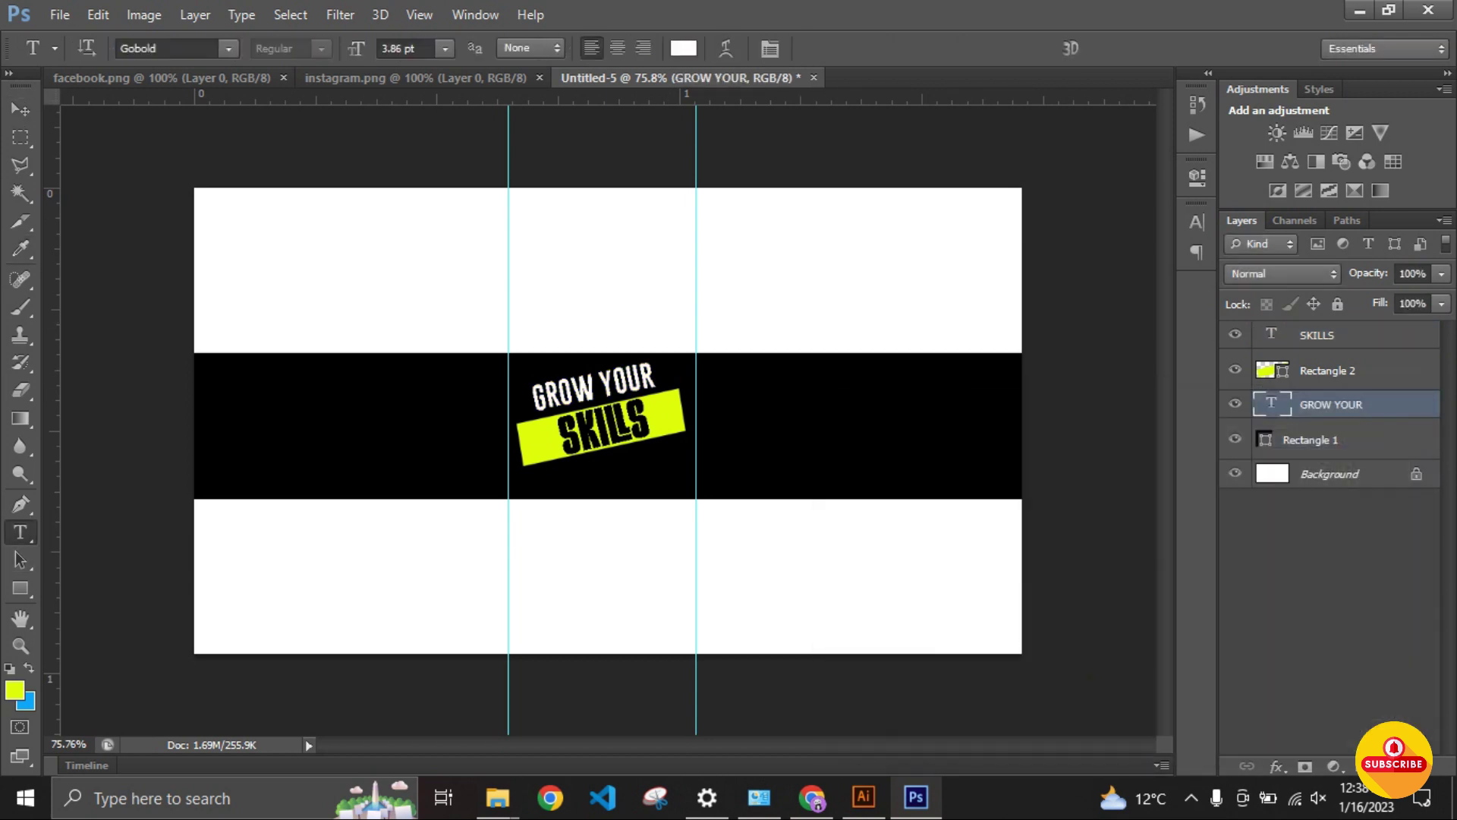
Step: Start a new 8 pt text layer in the top white area
{"action": "key", "text": "alt+bracketright"}
{"action": "key", "text": "alt+bracketright"}
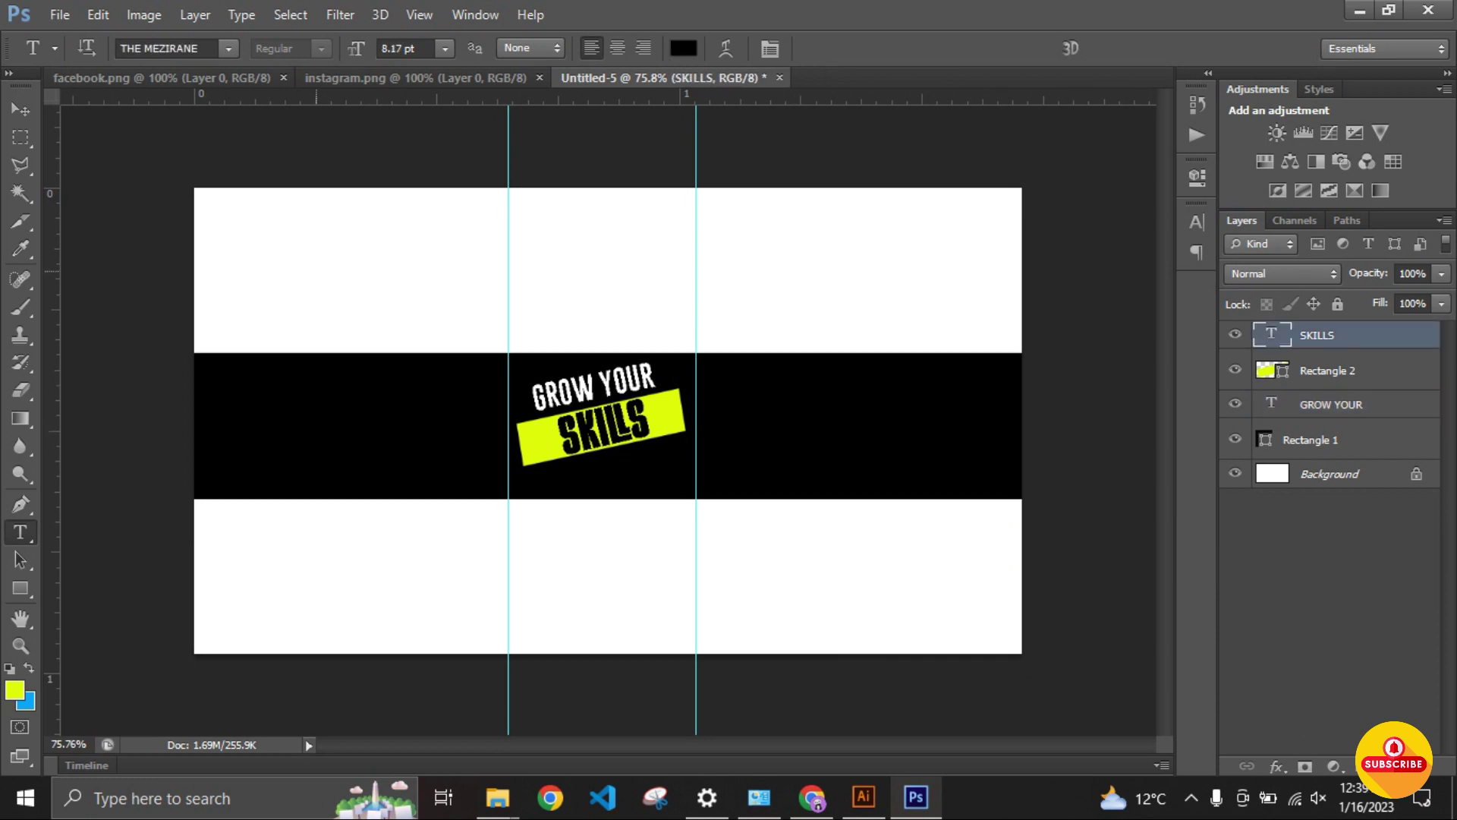
{"action": "left_click", "coordinate": [316, 270]}
{"action": "left_click", "coordinate": [445, 47]}
{"action": "left_click", "coordinate": [440, 129]}
Step: Set the WITH ME text to 6 pt in the Gobold font
{"action": "left_click", "coordinate": [445, 48]}
{"action": "left_click", "coordinate": [440, 104]}
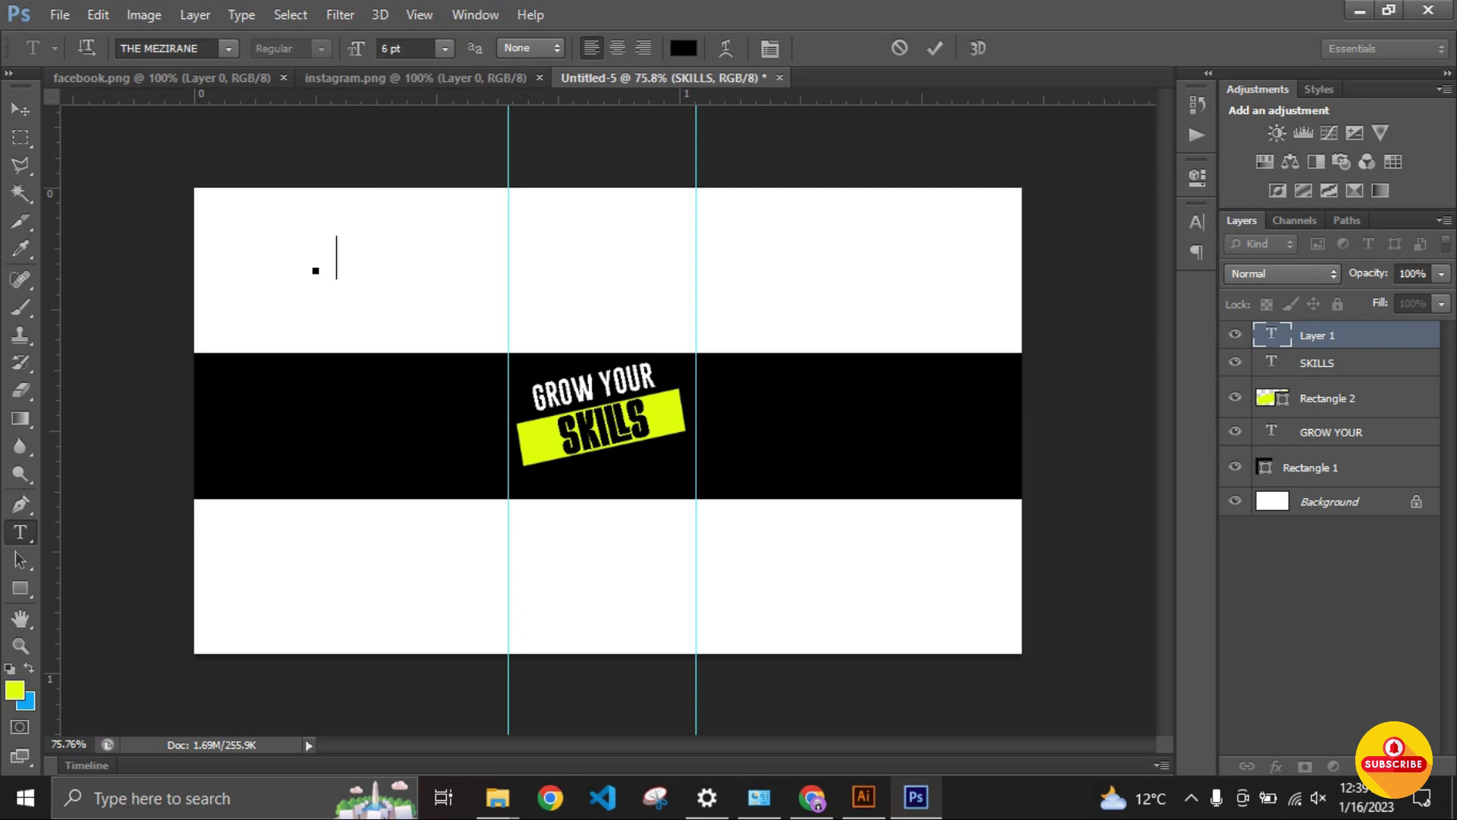
{"action": "type", "text": "WITH ME"}
{"action": "key", "text": "ctrl+Return"}
{"action": "key", "text": "v"}
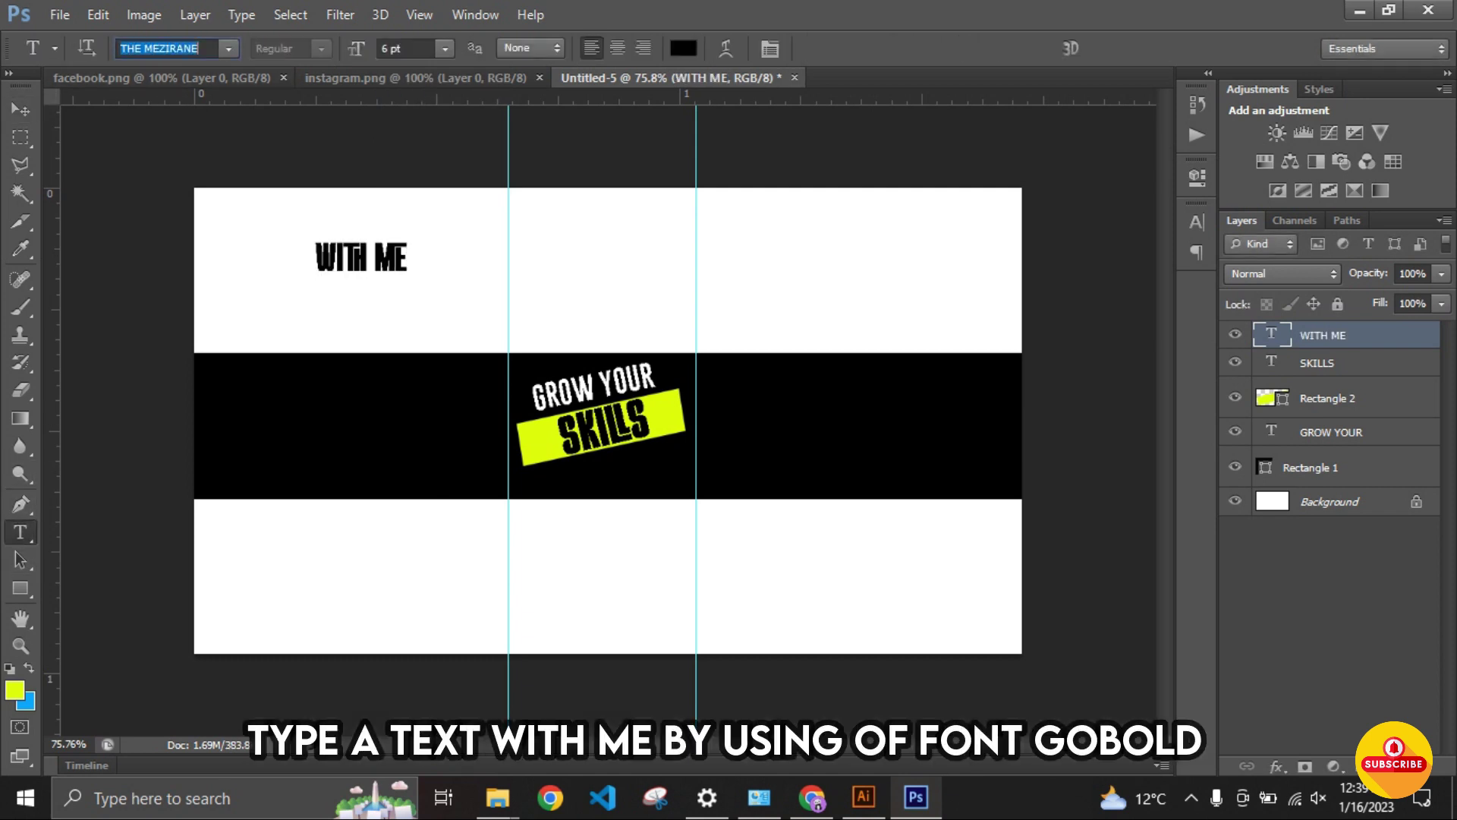
{"action": "type", "text": "g"}
{"action": "key", "text": "Return"}
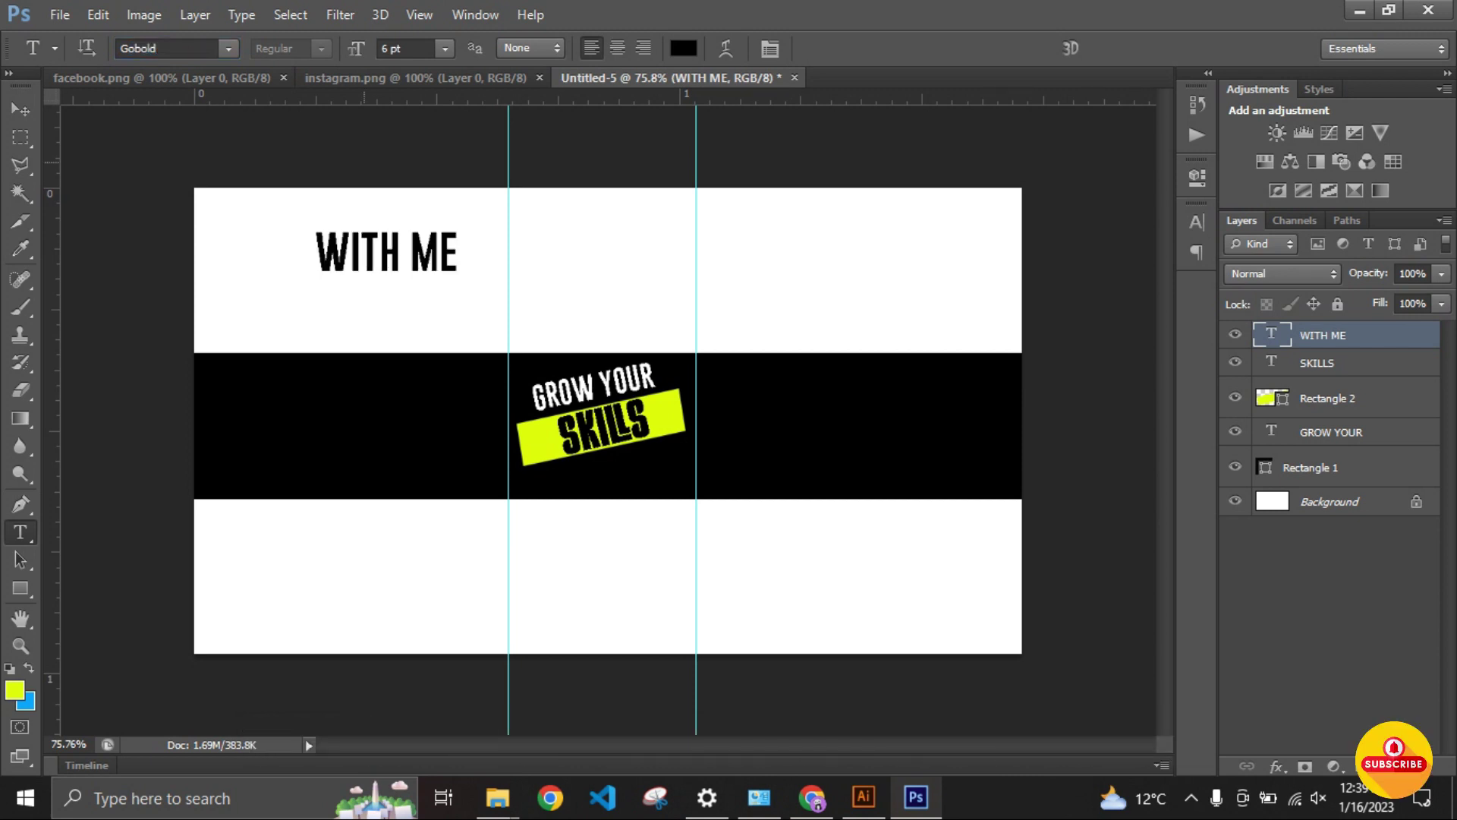
Step: Move WITH ME toward the centre and colour it white
{"action": "key", "text": "v"}
{"action": "left_click_drag", "start_coordinate": [387, 253], "coordinate": [438, 278]}
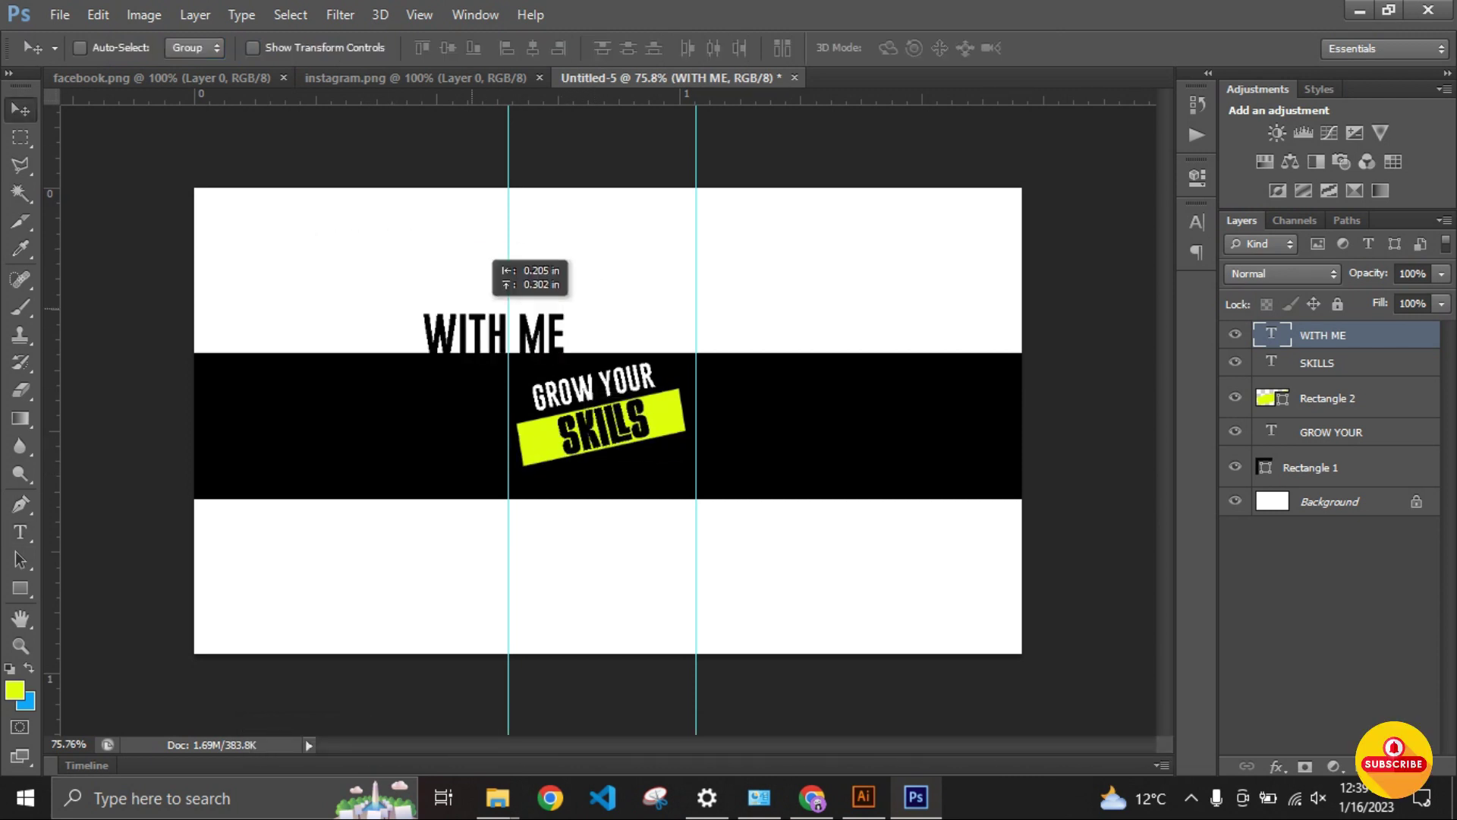
{"action": "left_click", "coordinate": [20, 531]}
{"action": "left_click", "coordinate": [666, 47]}
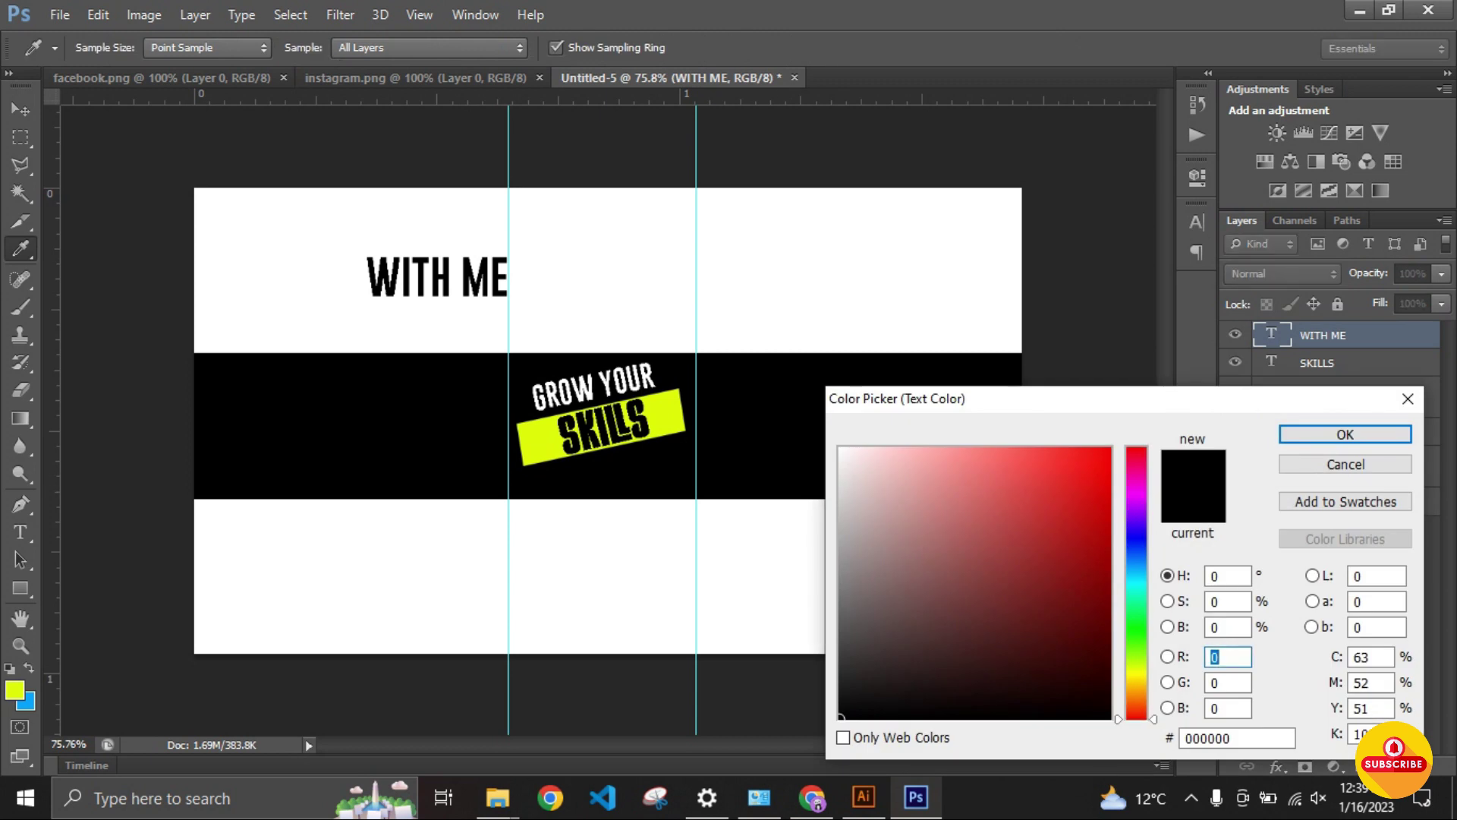
{"action": "left_click", "coordinate": [841, 449]}
{"action": "left_click", "coordinate": [1345, 434]}
Step: Place WITH ME just below SKILLS on the black band and scale it down
{"action": "key", "text": "v"}
{"action": "left_click_drag", "start_coordinate": [458, 293], "coordinate": [635, 482]}
{"action": "left_click_drag", "start_coordinate": [607, 389], "coordinate": [611, 391]}
{"action": "key", "text": "ctrl+t"}
{"action": "mouse_move", "coordinate": [683, 448]}
{"action": "left_mouse_down"}
{"action": "mouse_move", "coordinate": [641, 465]}
{"action": "mouse_move", "coordinate": [653, 448]}
{"action": "mouse_move", "coordinate": [607, 440]}
{"action": "mouse_move", "coordinate": [619, 468]}
{"action": "mouse_move", "coordinate": [645, 460]}
{"action": "mouse_move", "coordinate": [641, 410]}
{"action": "left_mouse_up"}
{"action": "key", "text": "Return"}
Step: Draw a thin vertical rectangle on the band and fill it black (000000)
{"action": "left_click", "coordinate": [1324, 397]}
{"action": "key", "text": "u"}
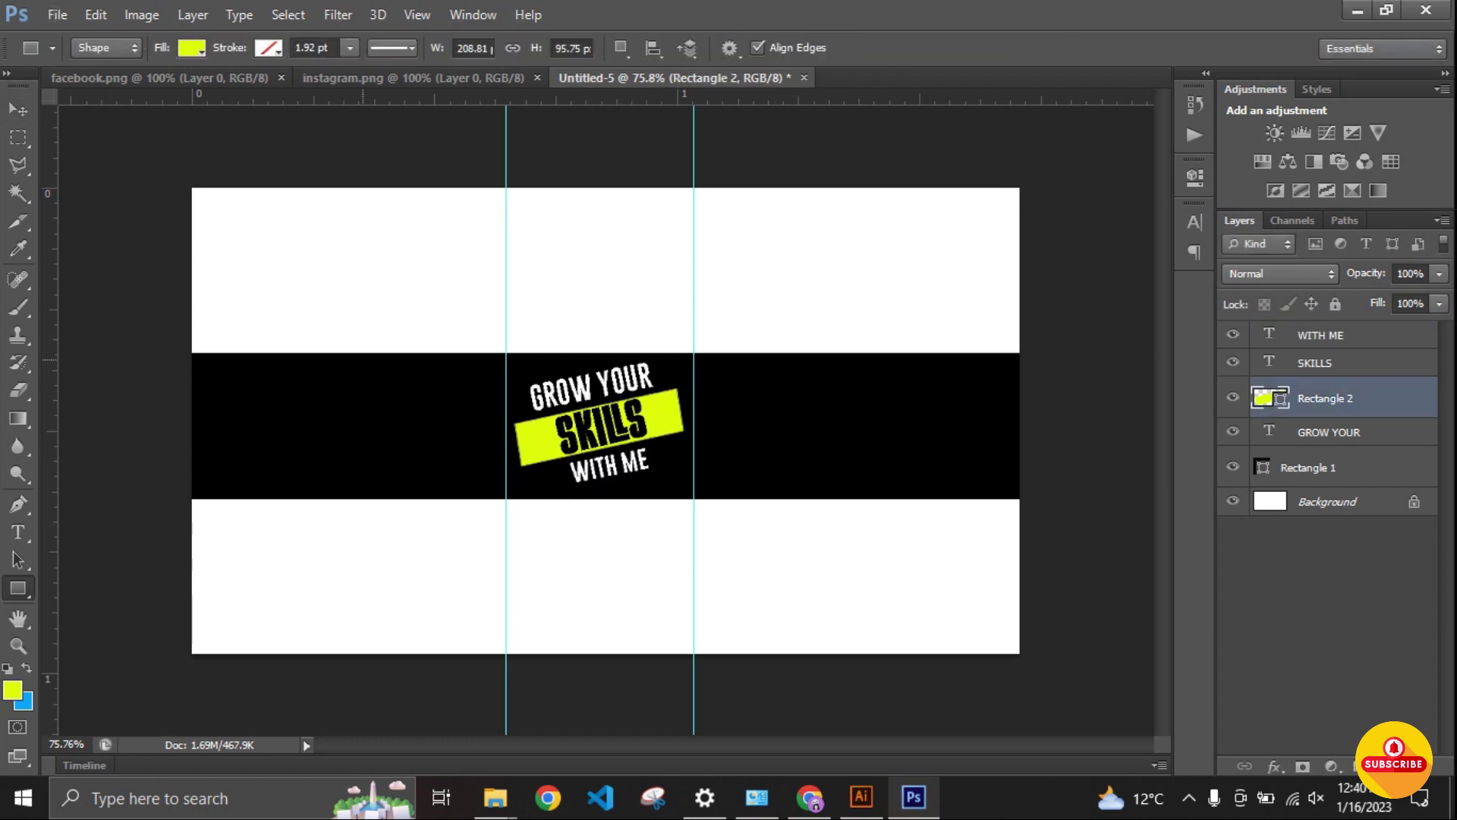
{"action": "left_click_drag", "start_coordinate": [338, 400], "coordinate": [339, 485]}
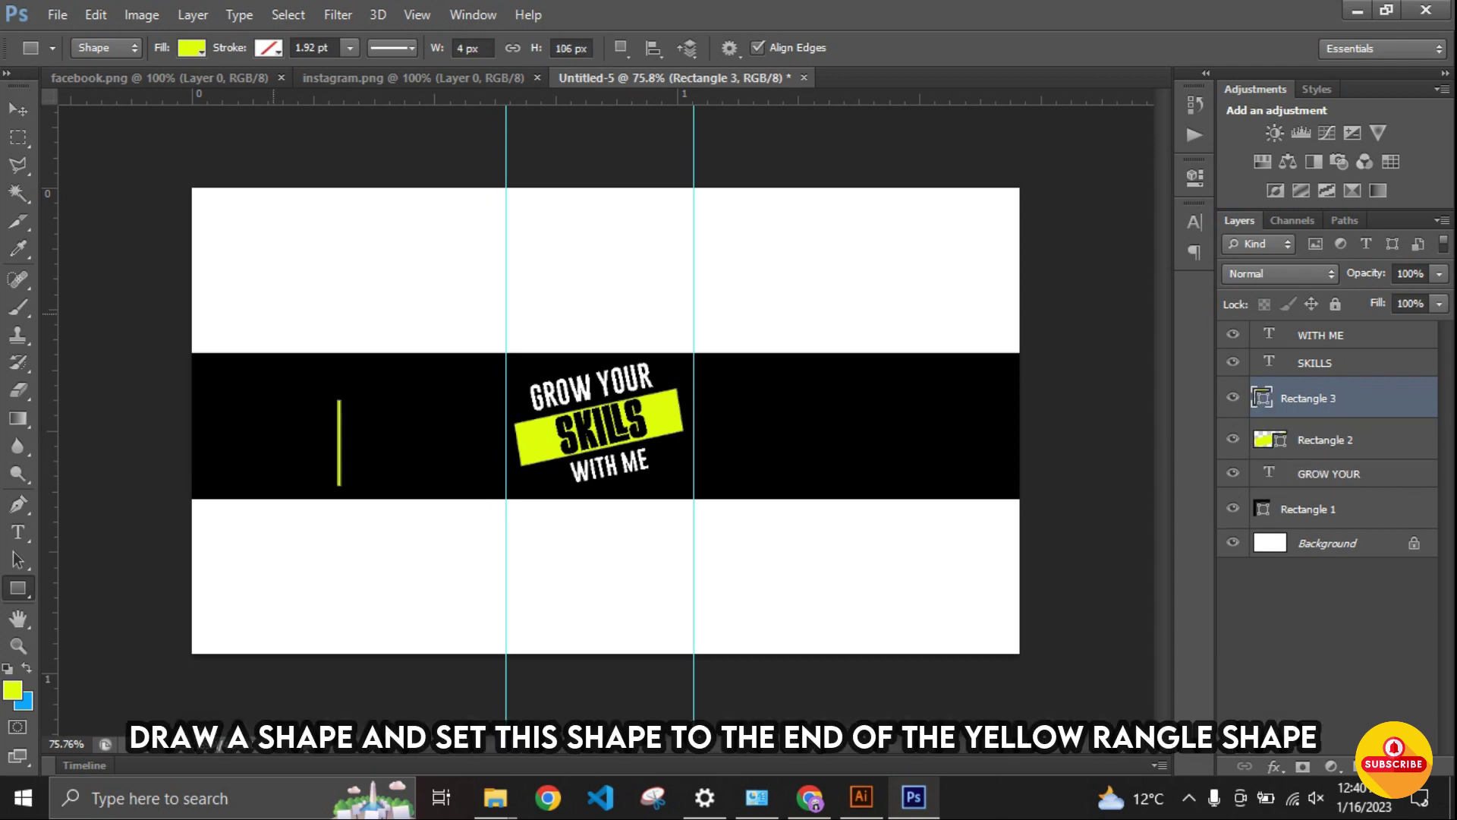
{"action": "left_click", "coordinate": [191, 48]}
{"action": "left_click", "coordinate": [293, 89]}
{"action": "type", "text": "000000"}
{"action": "key", "text": "Return"}
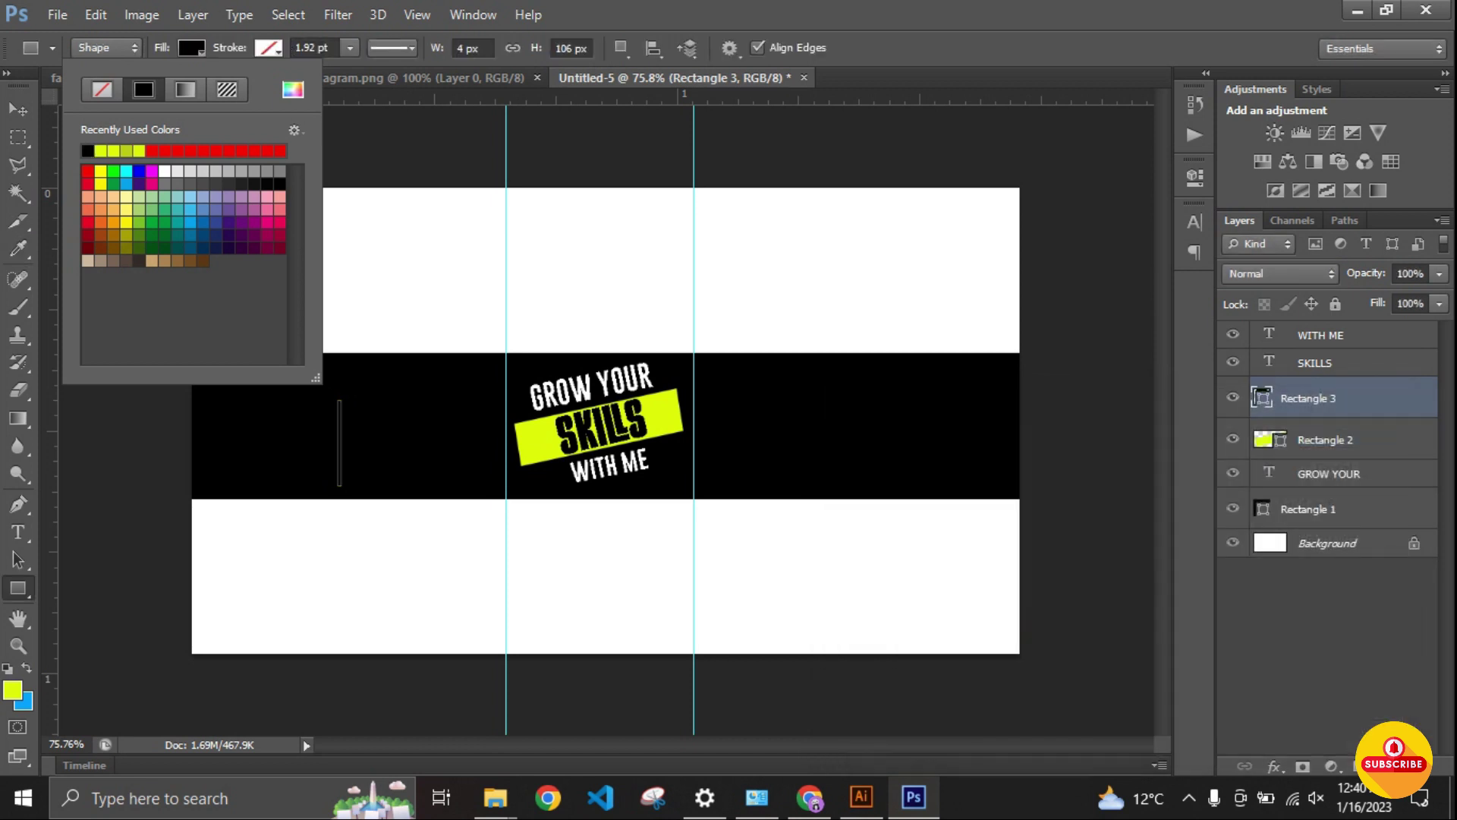
{"action": "key", "text": "Escape"}
Step: Move the black bar to the SKILLS label's end and duplicate it onto both ends
{"action": "key", "text": "v"}
{"action": "mouse_move", "coordinate": [348, 335]}
{"action": "left_mouse_down"}
{"action": "mouse_move", "coordinate": [687, 348]}
{"action": "mouse_move", "coordinate": [676, 357]}
{"action": "left_mouse_up"}
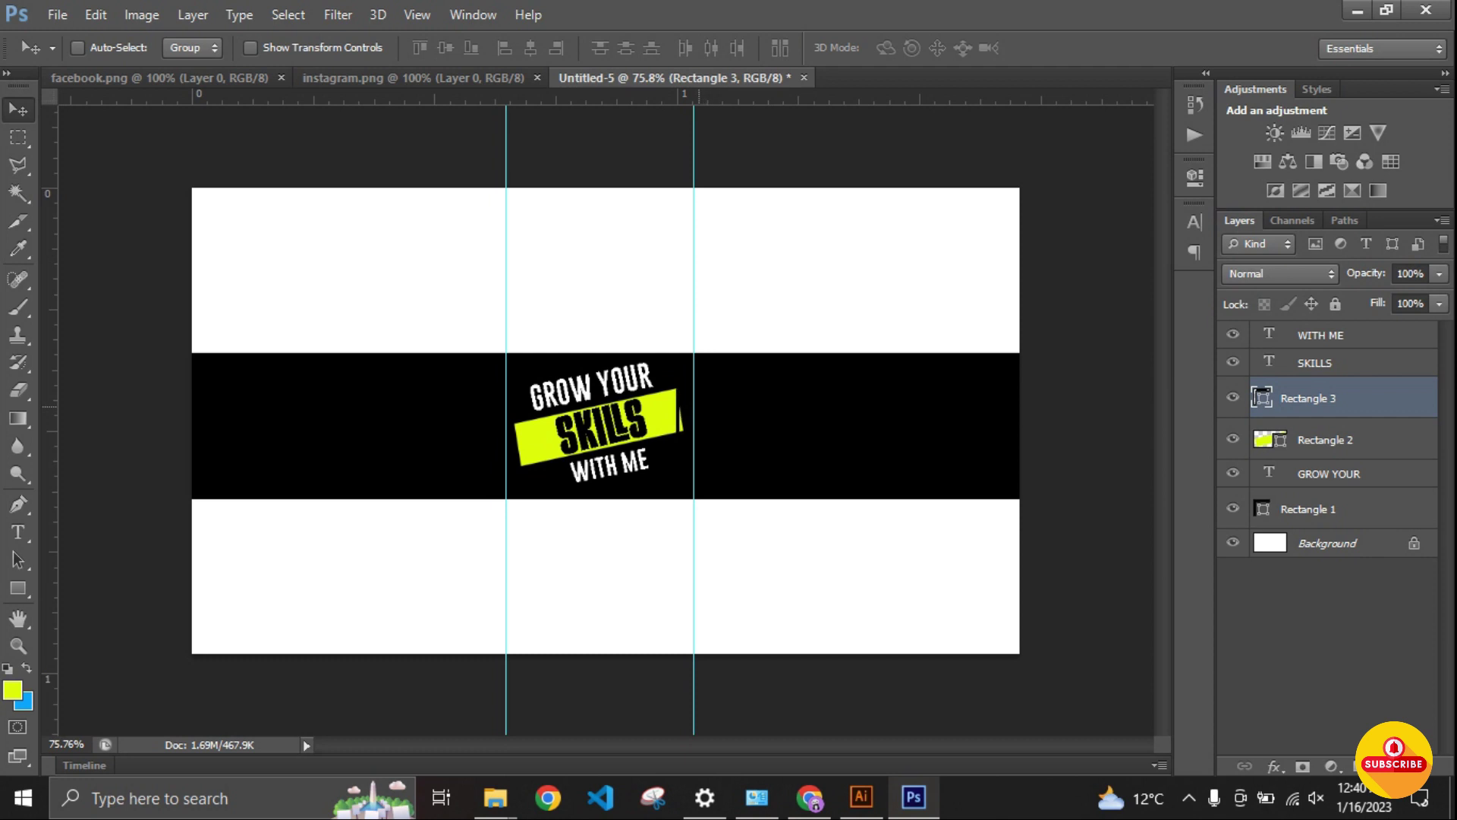
{"action": "key", "text": "ctrl+j"}
{"action": "left_click_drag", "start_coordinate": [681, 425], "coordinate": [523, 425]}
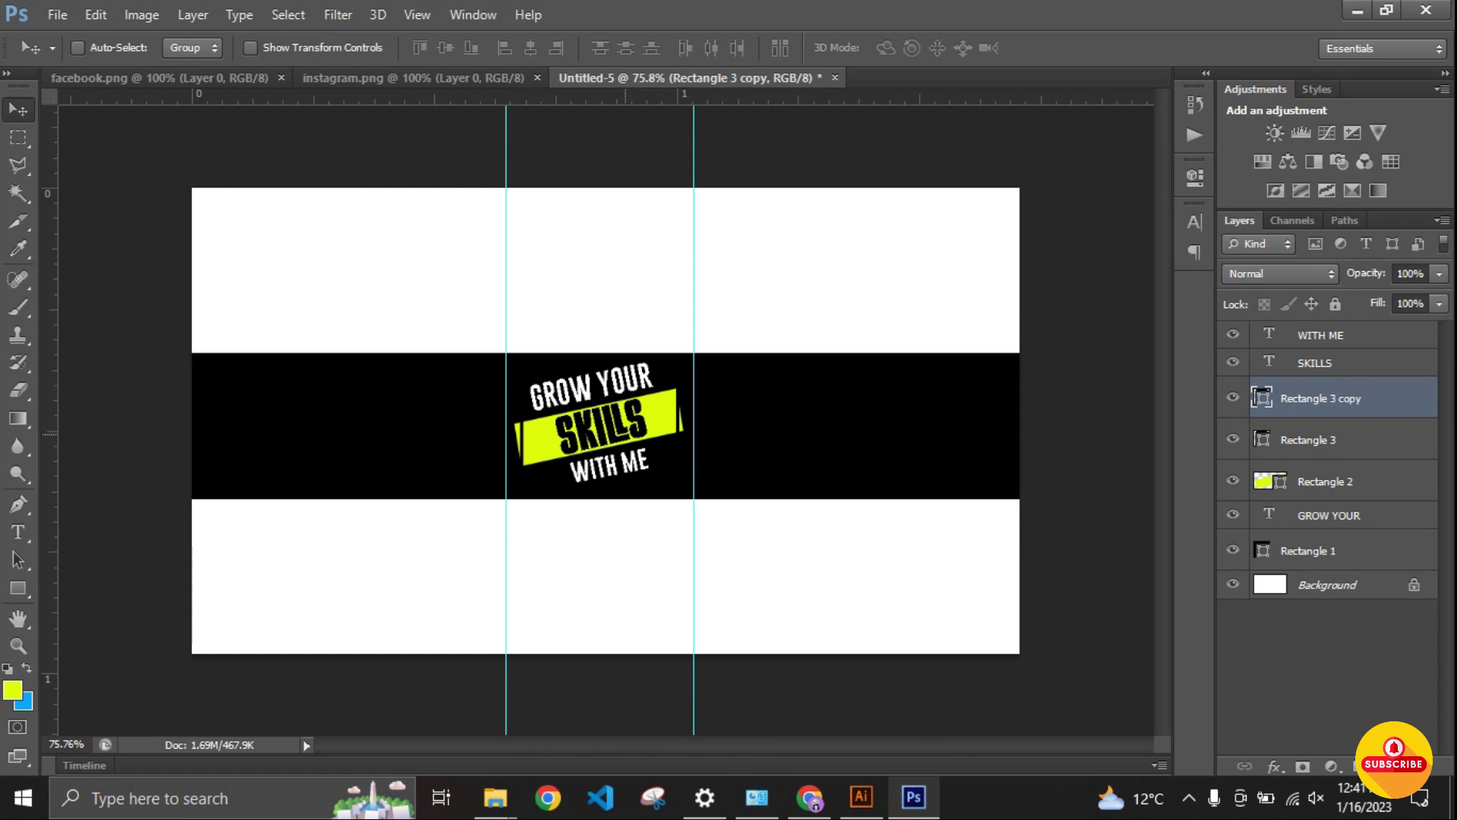
{"action": "key", "text": "ctrl+j"}
{"action": "left_click_drag", "start_coordinate": [529, 425], "coordinate": [680, 362]}
{"action": "key", "text": "ctrl+j"}
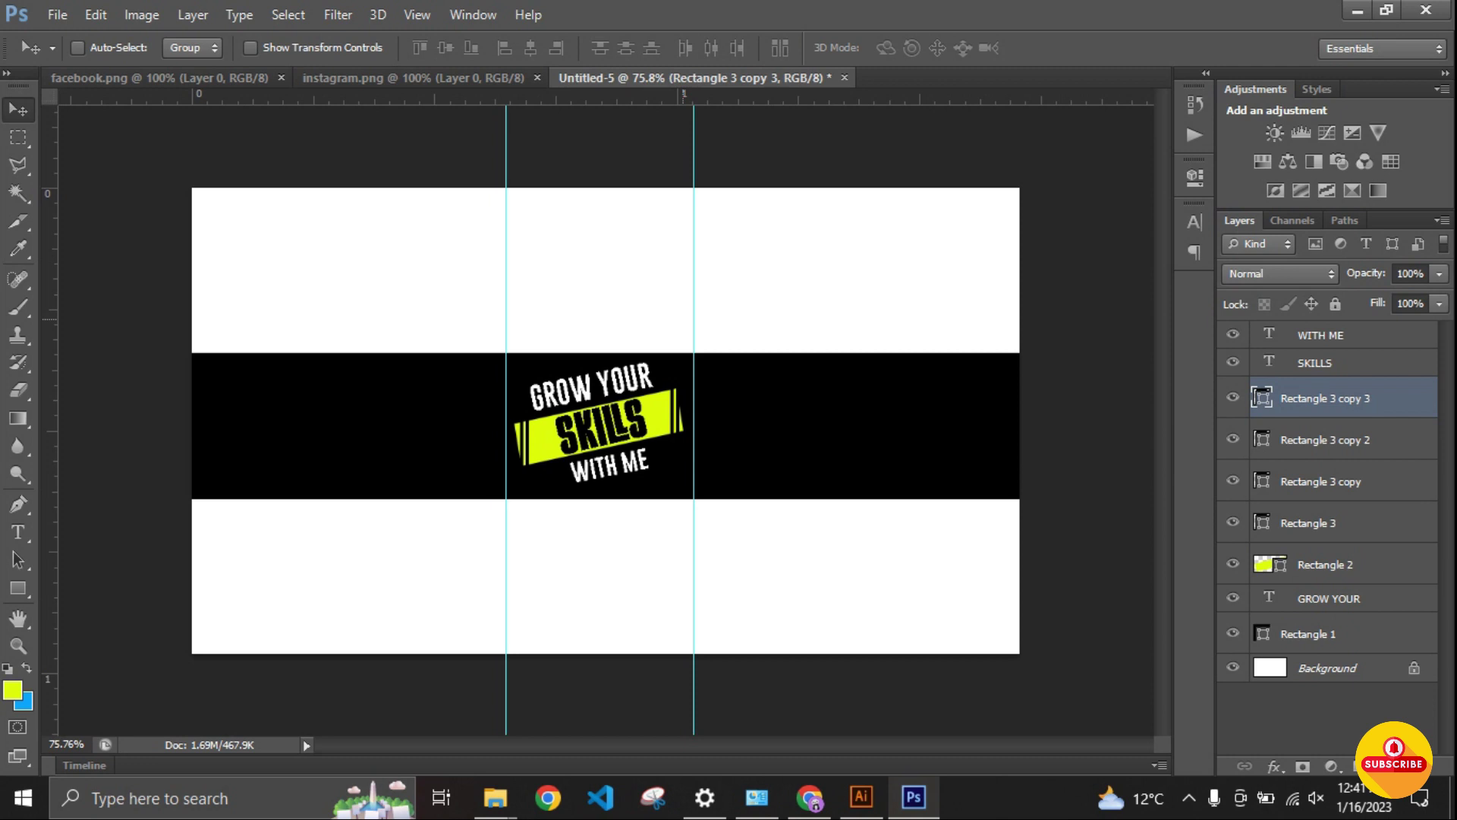
{"action": "key", "text": "alt+bracketright"}
{"action": "key", "text": "alt+bracketright"}
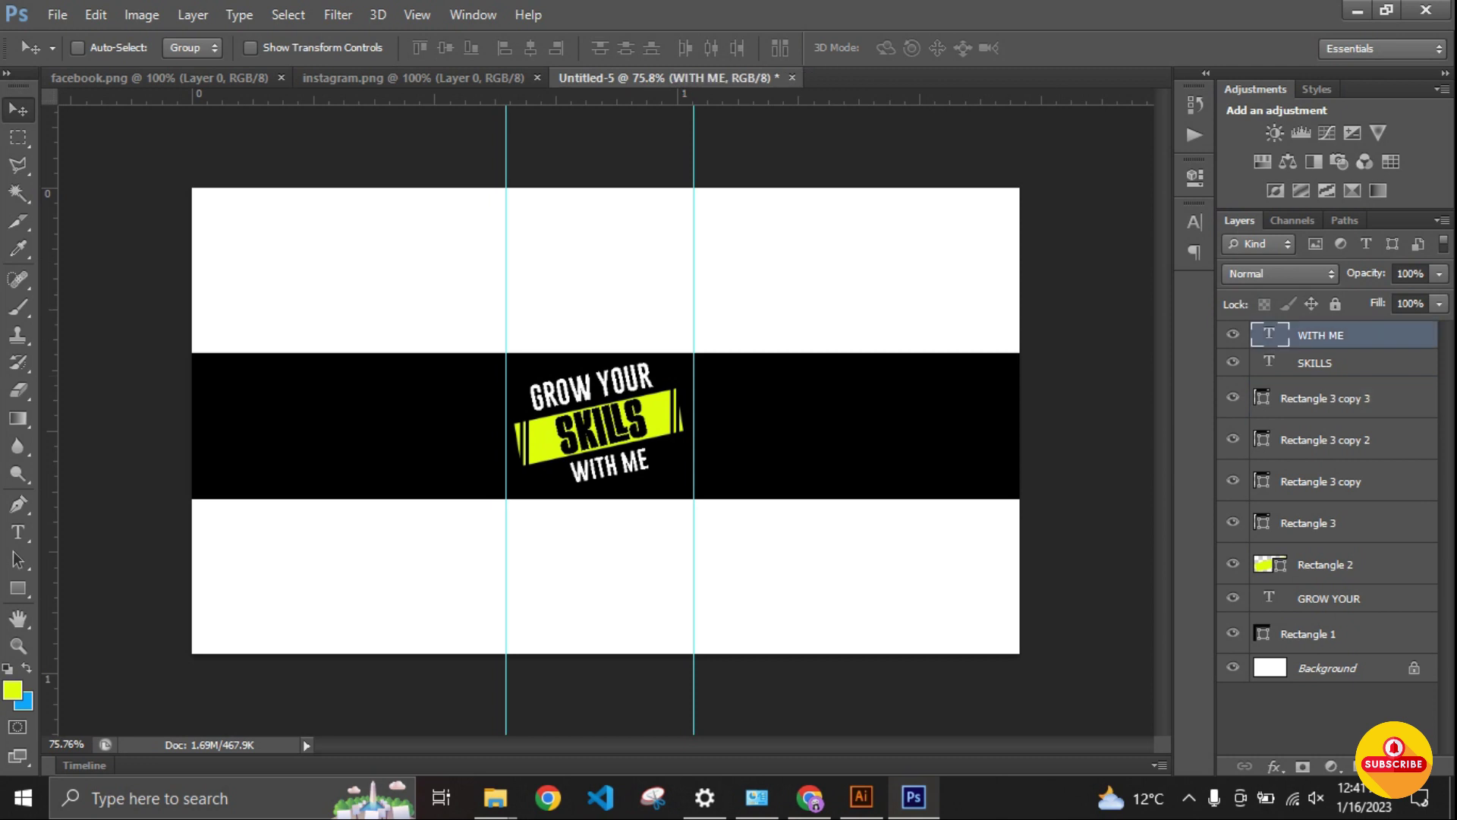
Step: Draw a small yellow rounded rectangle on the right side of the black band
{"action": "key", "text": "u"}
{"action": "right_click", "coordinate": [18, 588]}
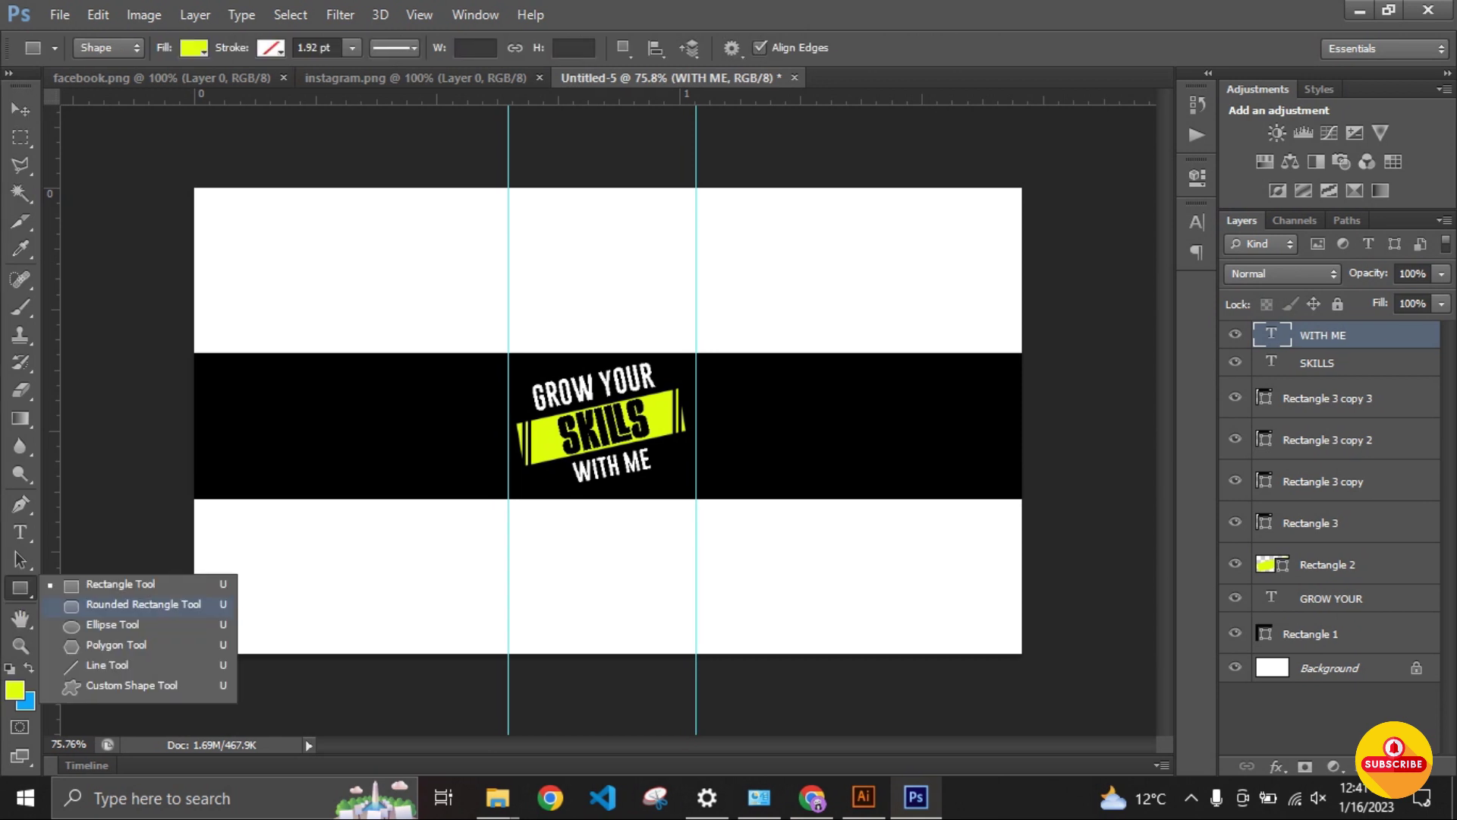
{"action": "left_click", "coordinate": [144, 604]}
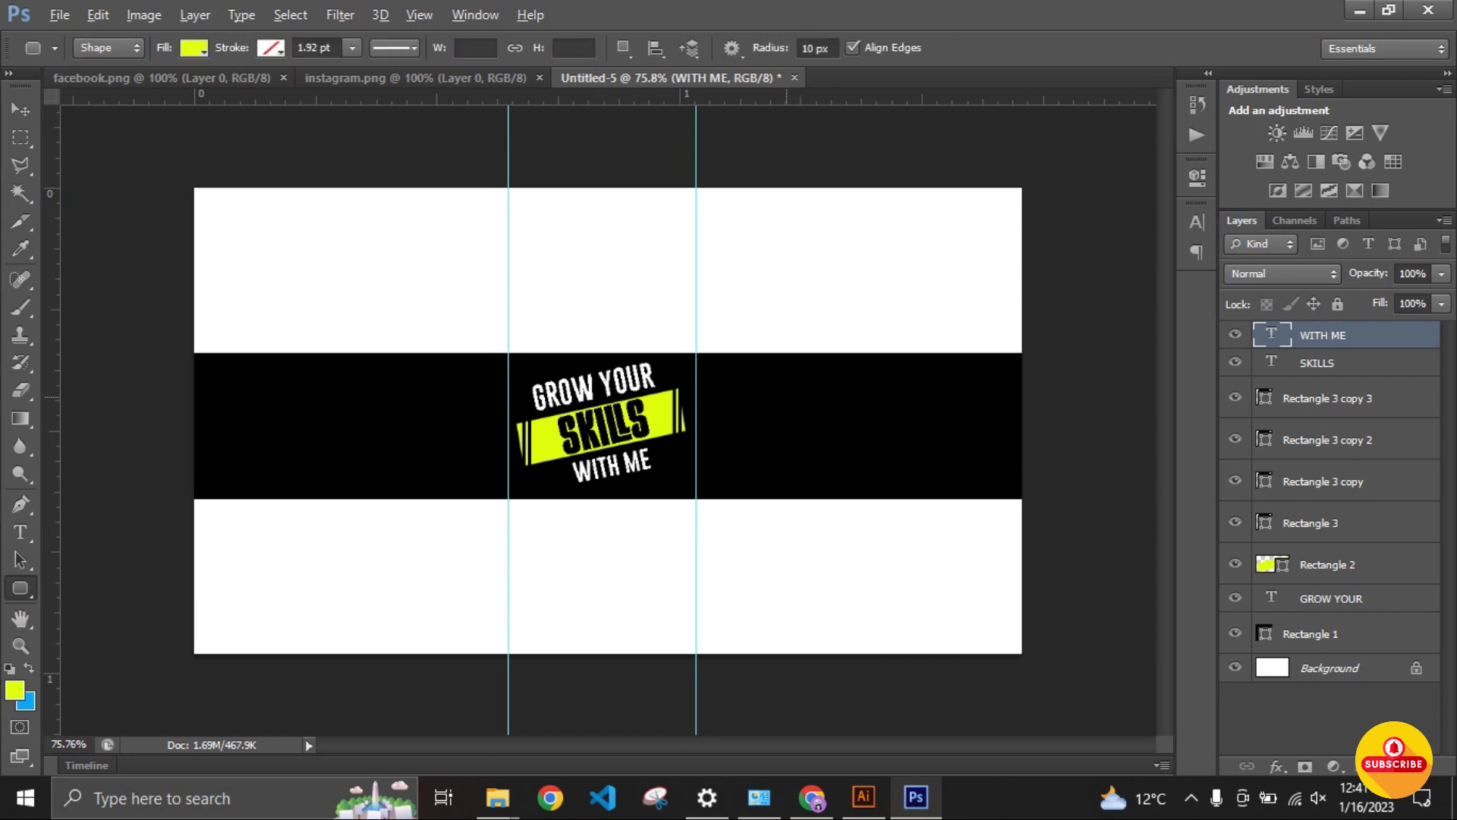
{"action": "left_click_drag", "start_coordinate": [784, 395], "coordinate": [917, 439]}
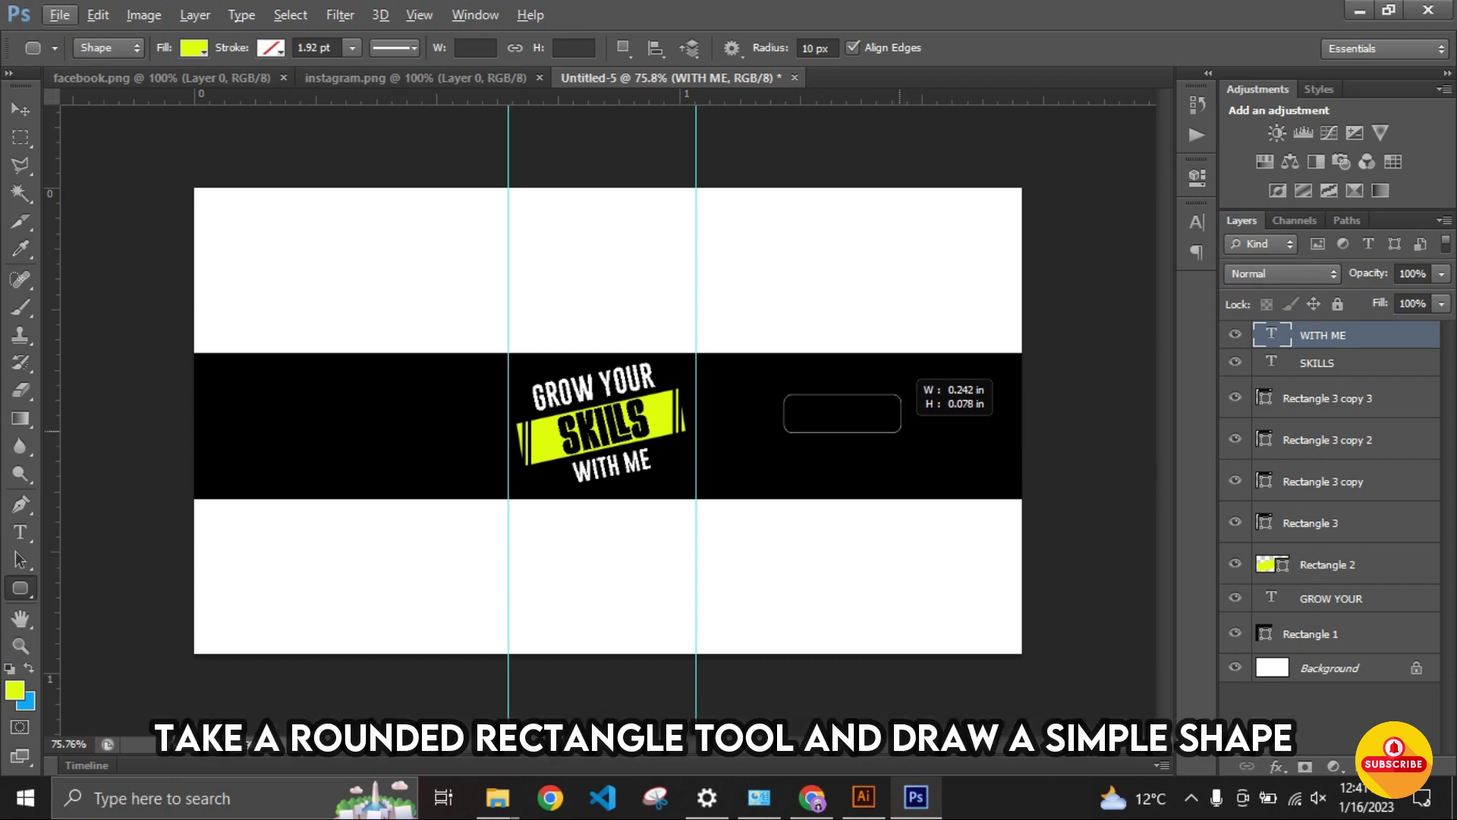
{"action": "mouse_move", "coordinate": [917, 439]}
{"action": "left_mouse_down"}
{"action": "mouse_move", "coordinate": [901, 432]}
{"action": "mouse_move", "coordinate": [919, 406]}
{"action": "mouse_move", "coordinate": [884, 405]}
{"action": "left_mouse_up"}
{"action": "key", "text": "v"}
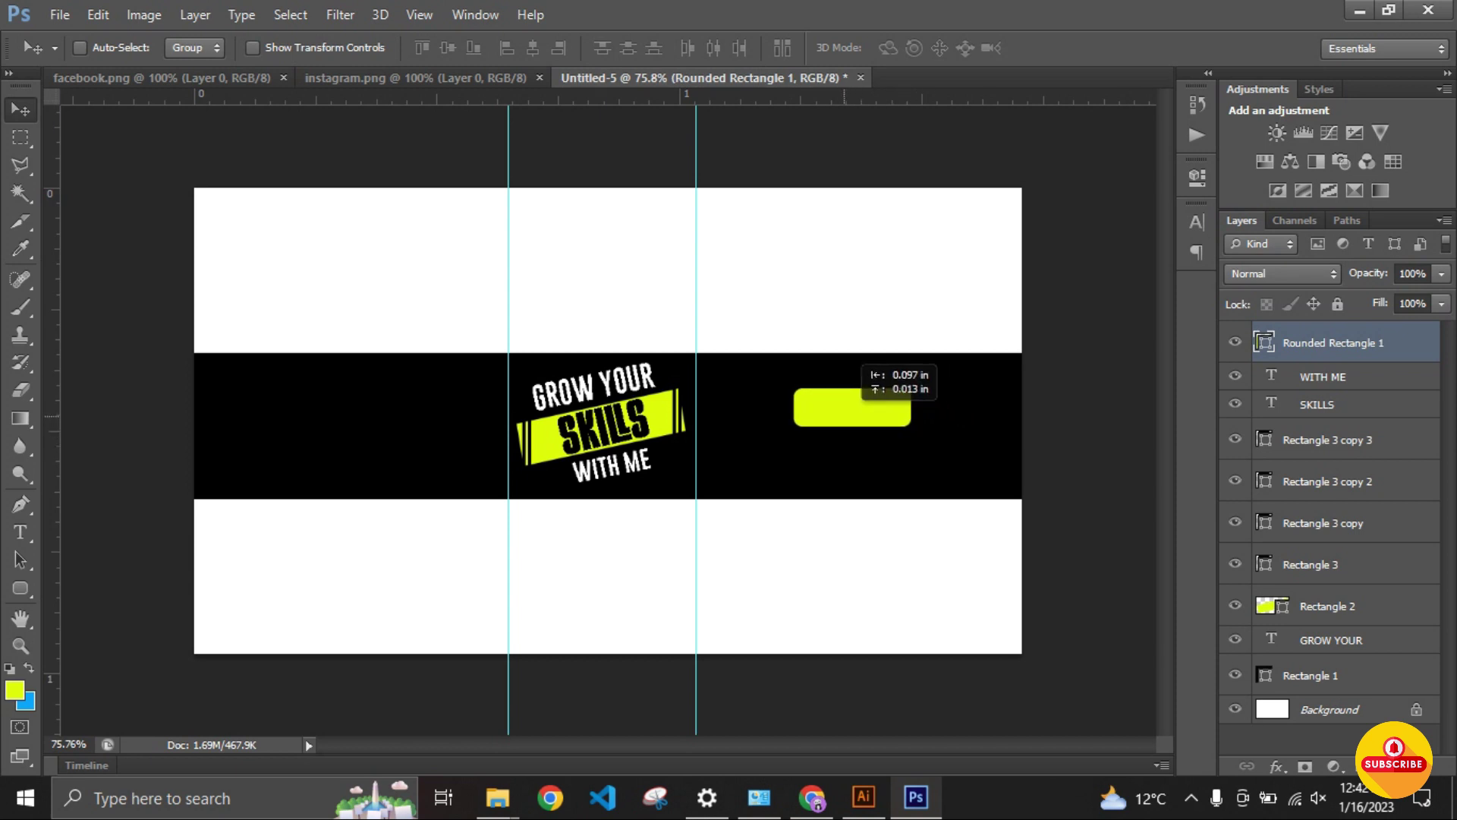
Step: Create the SUBSCRIBE text layer and colour it black
{"action": "key", "text": "t"}
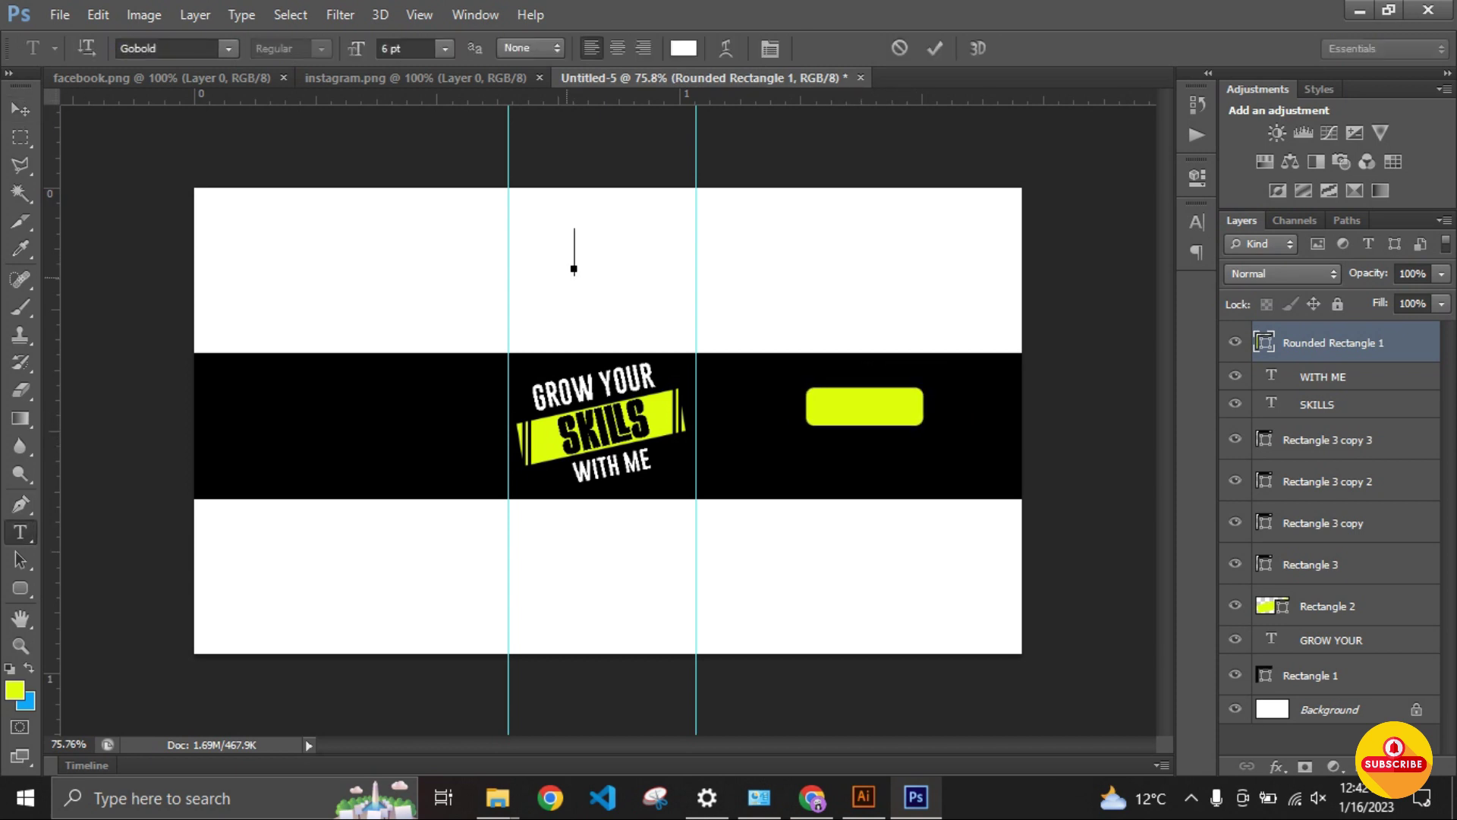
{"action": "left_click", "coordinate": [574, 262]}
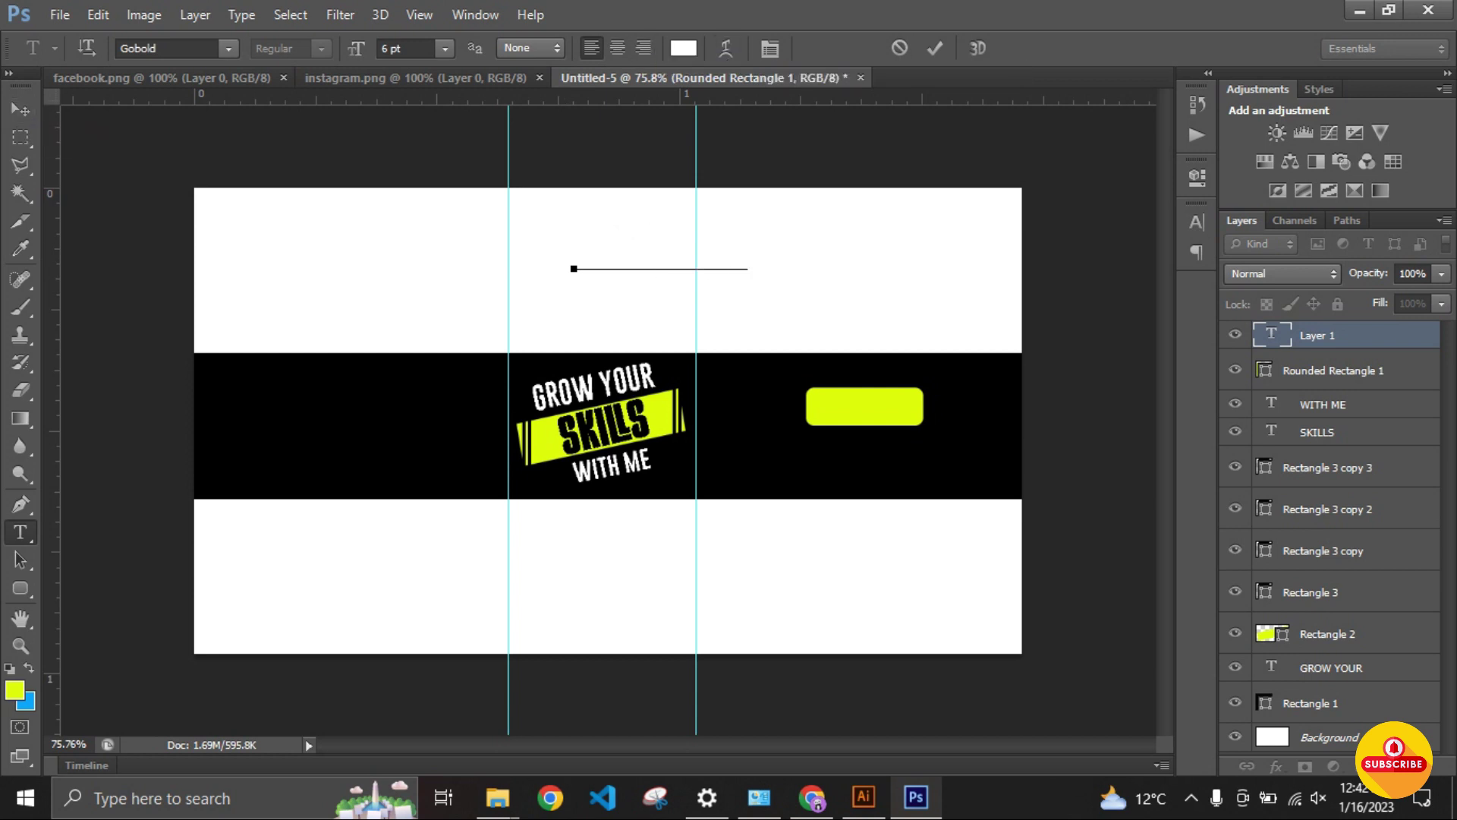
{"action": "left_click", "coordinate": [20, 108]}
{"action": "key", "text": "t"}
{"action": "left_click", "coordinate": [683, 48]}
{"action": "left_click", "coordinate": [844, 742]}
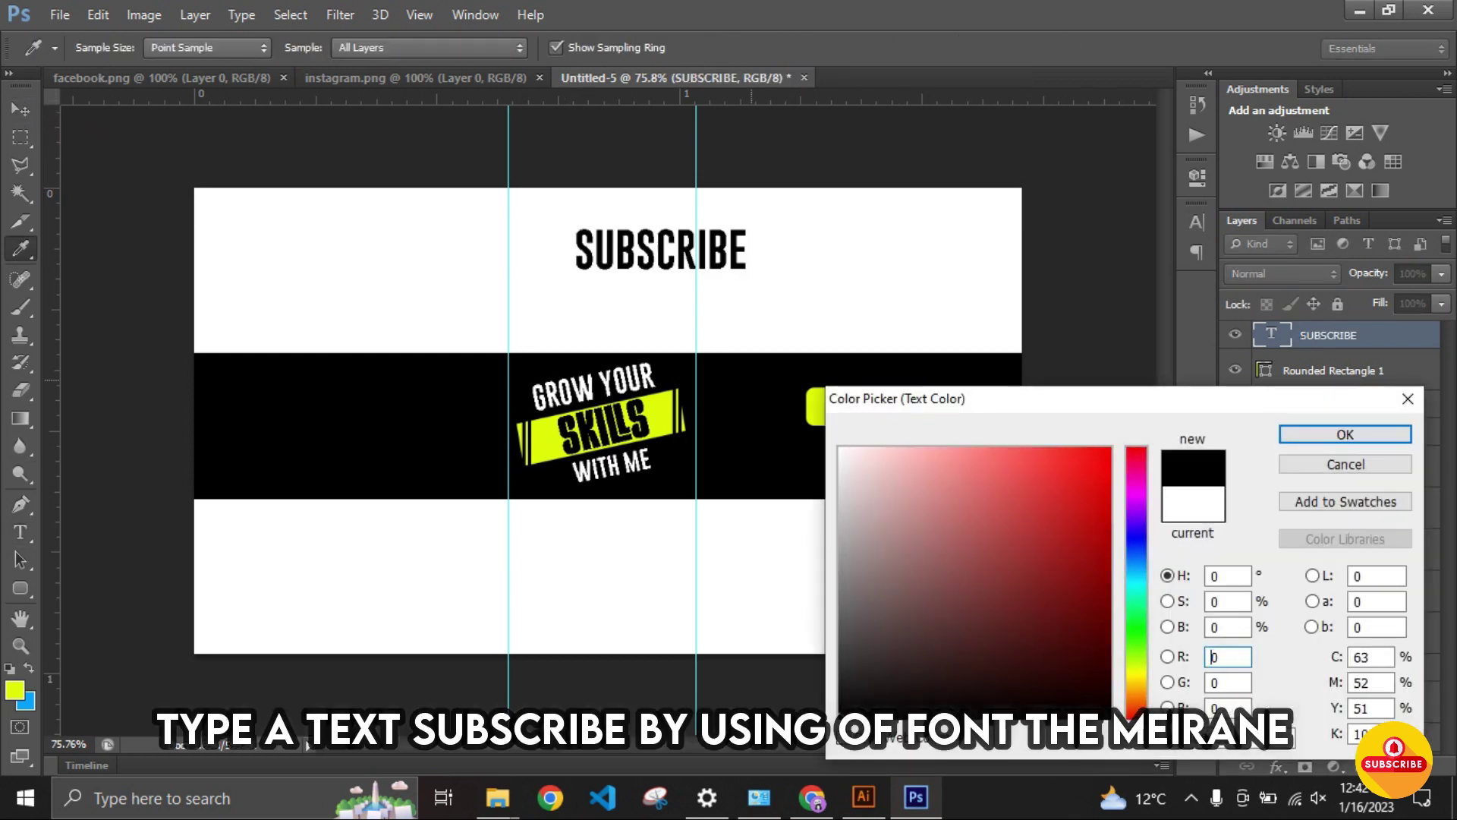
{"action": "left_click", "coordinate": [1317, 433]}
Step: Move SUBSCRIBE onto the yellow rounded rectangle and scale it to fit
{"action": "key", "text": "v"}
{"action": "left_click_drag", "start_coordinate": [649, 254], "coordinate": [851, 413]}
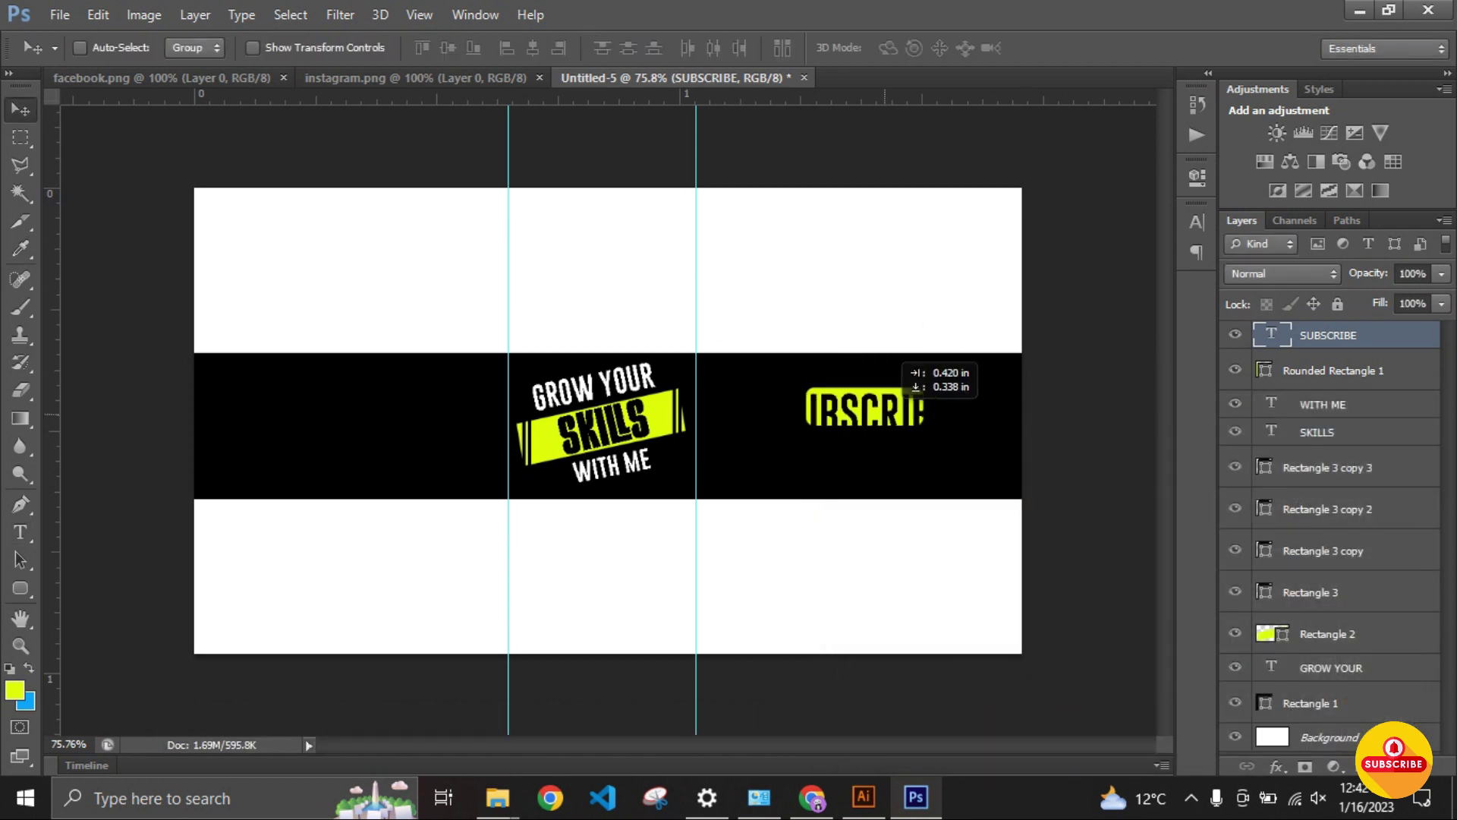
{"action": "key", "text": "ctrl+t"}
{"action": "left_click_drag", "start_coordinate": [937, 435], "coordinate": [866, 411]}
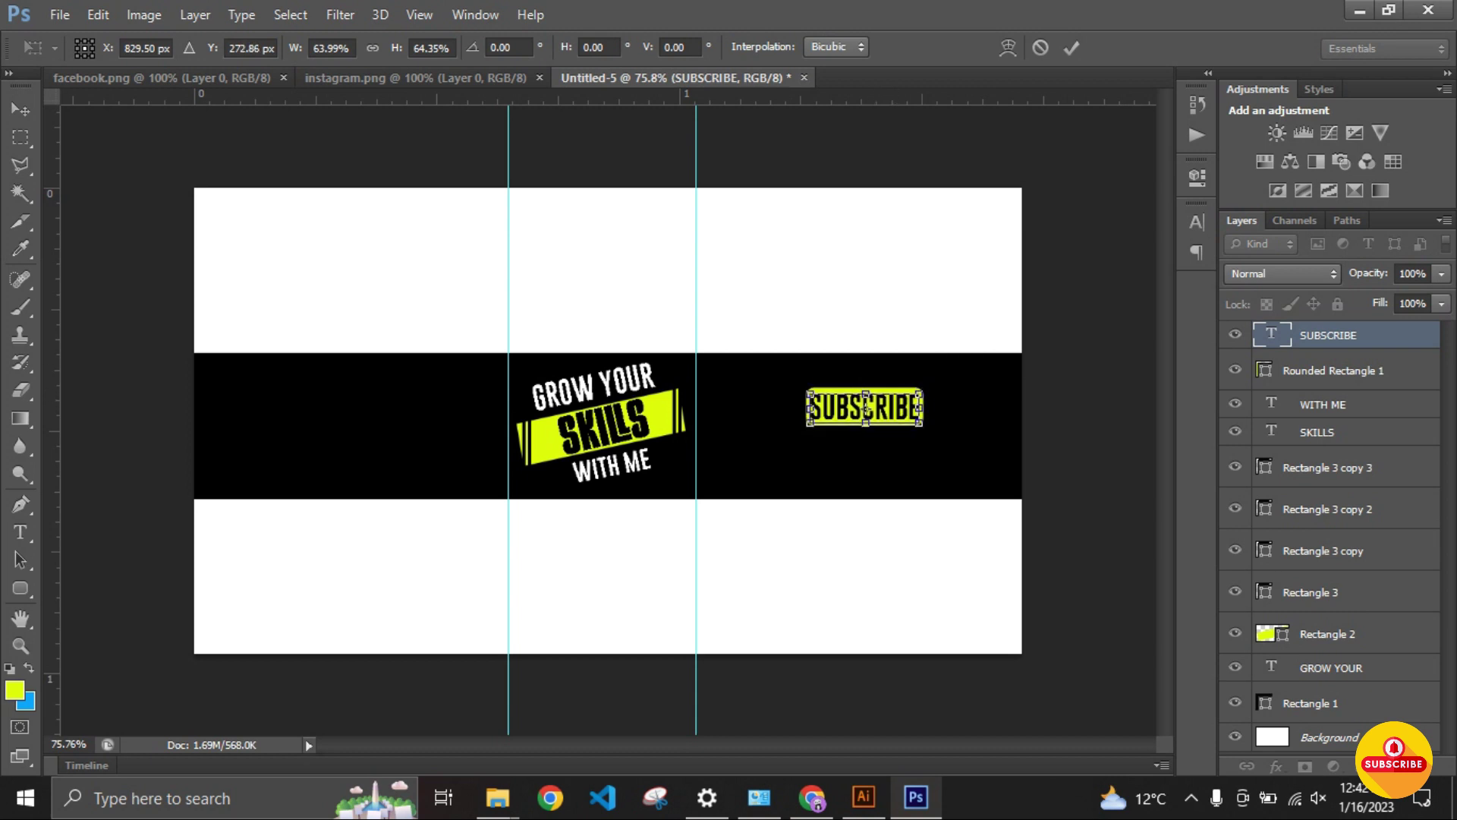
{"action": "key", "text": "Return"}
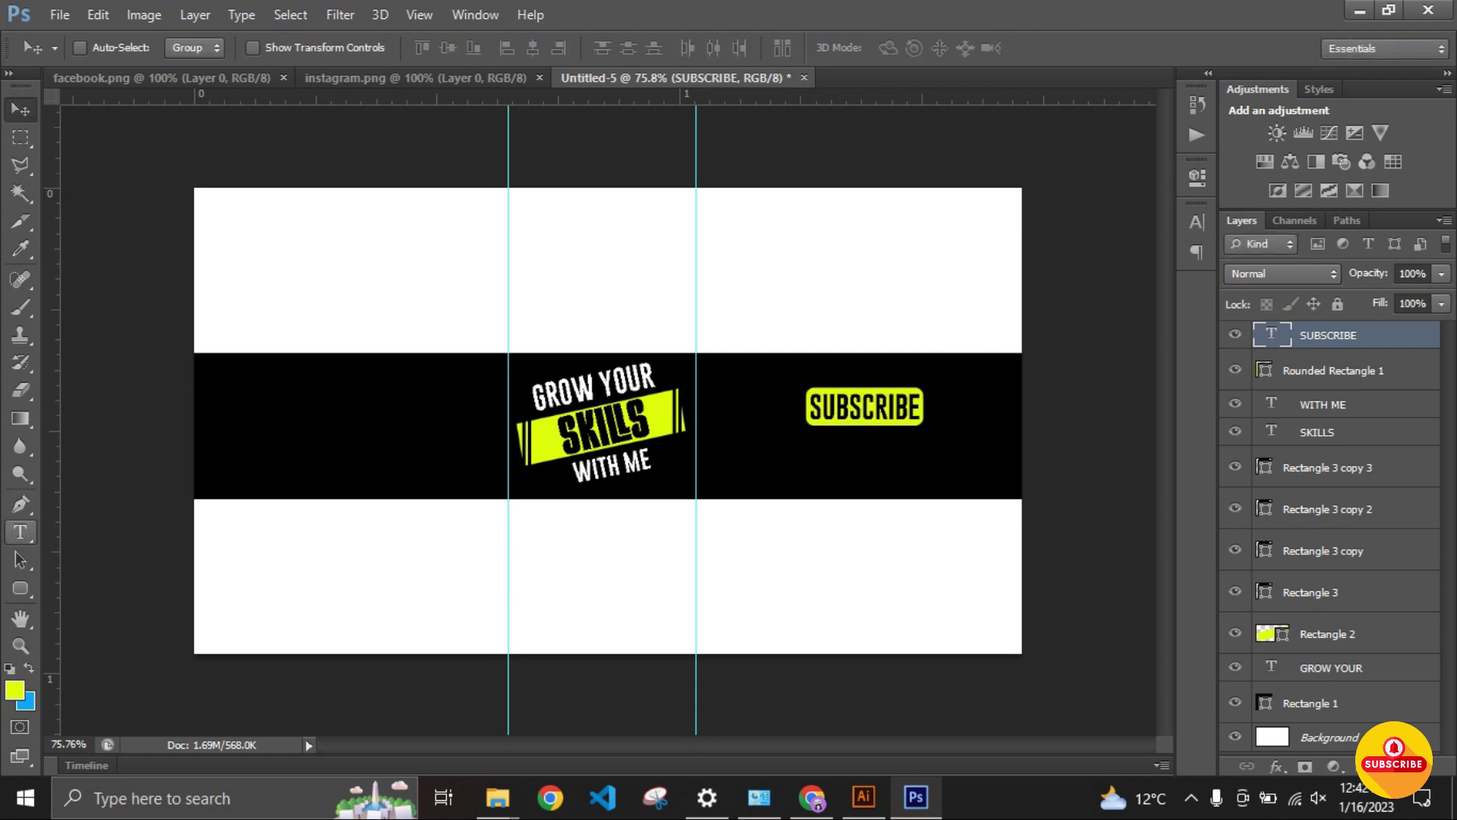
Step: Set SUBSCRIBE in THE MEZIRANE and enlarge it about 130%, centred on the button
{"action": "key", "text": "t"}
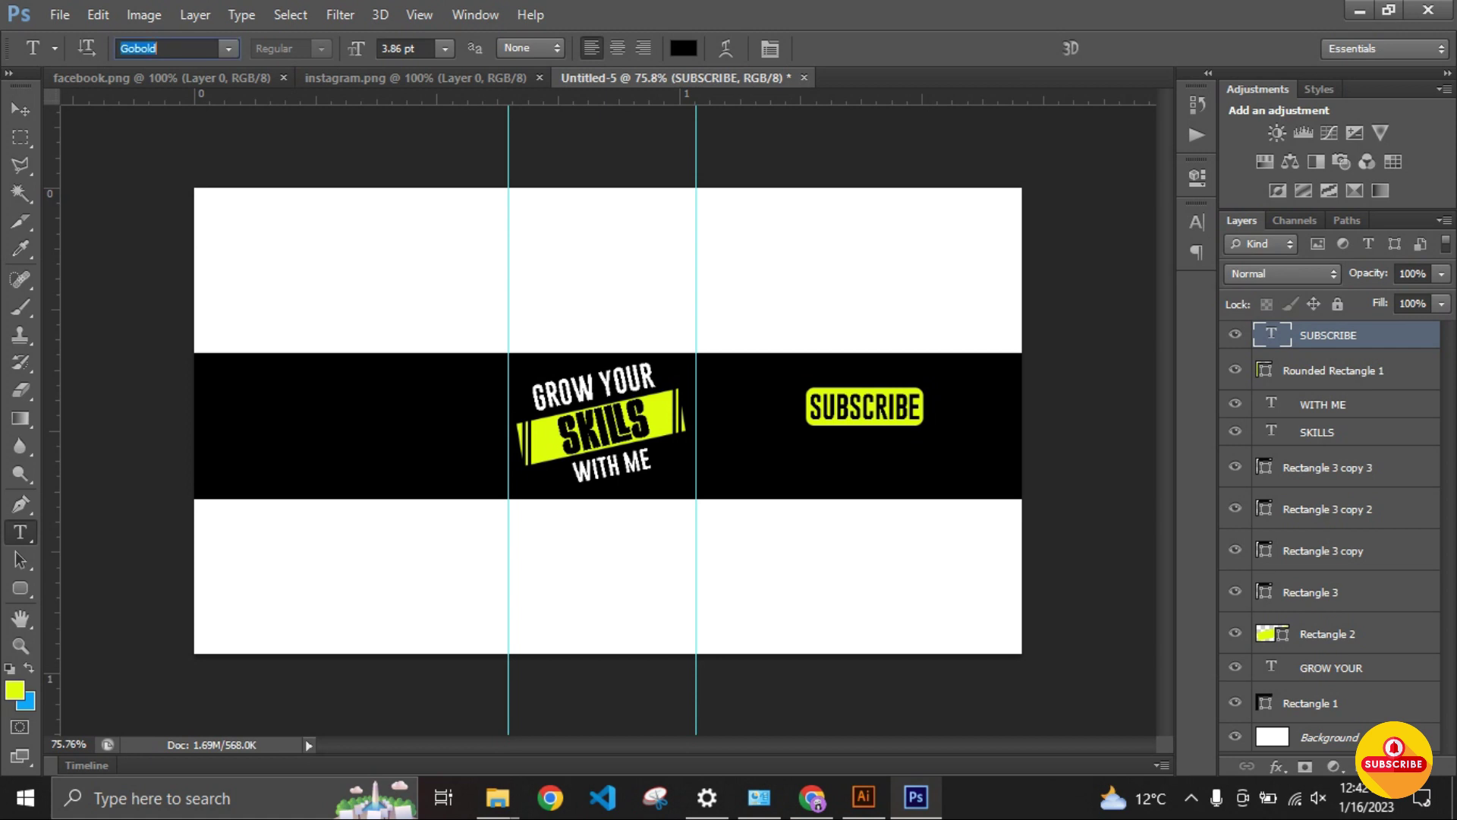
{"action": "key", "text": "Return"}
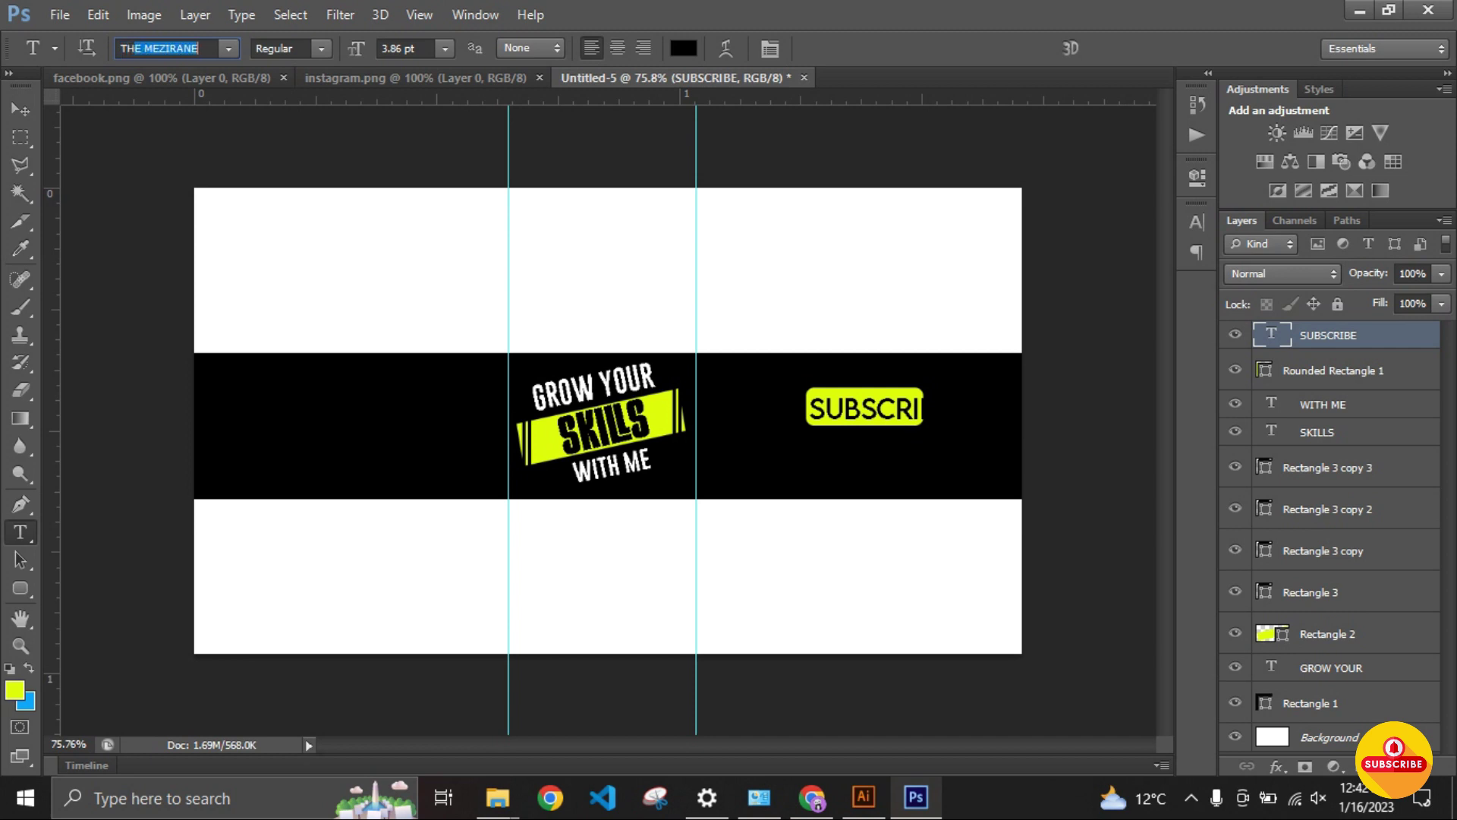
{"action": "key", "text": "Return"}
{"action": "key", "text": "v"}
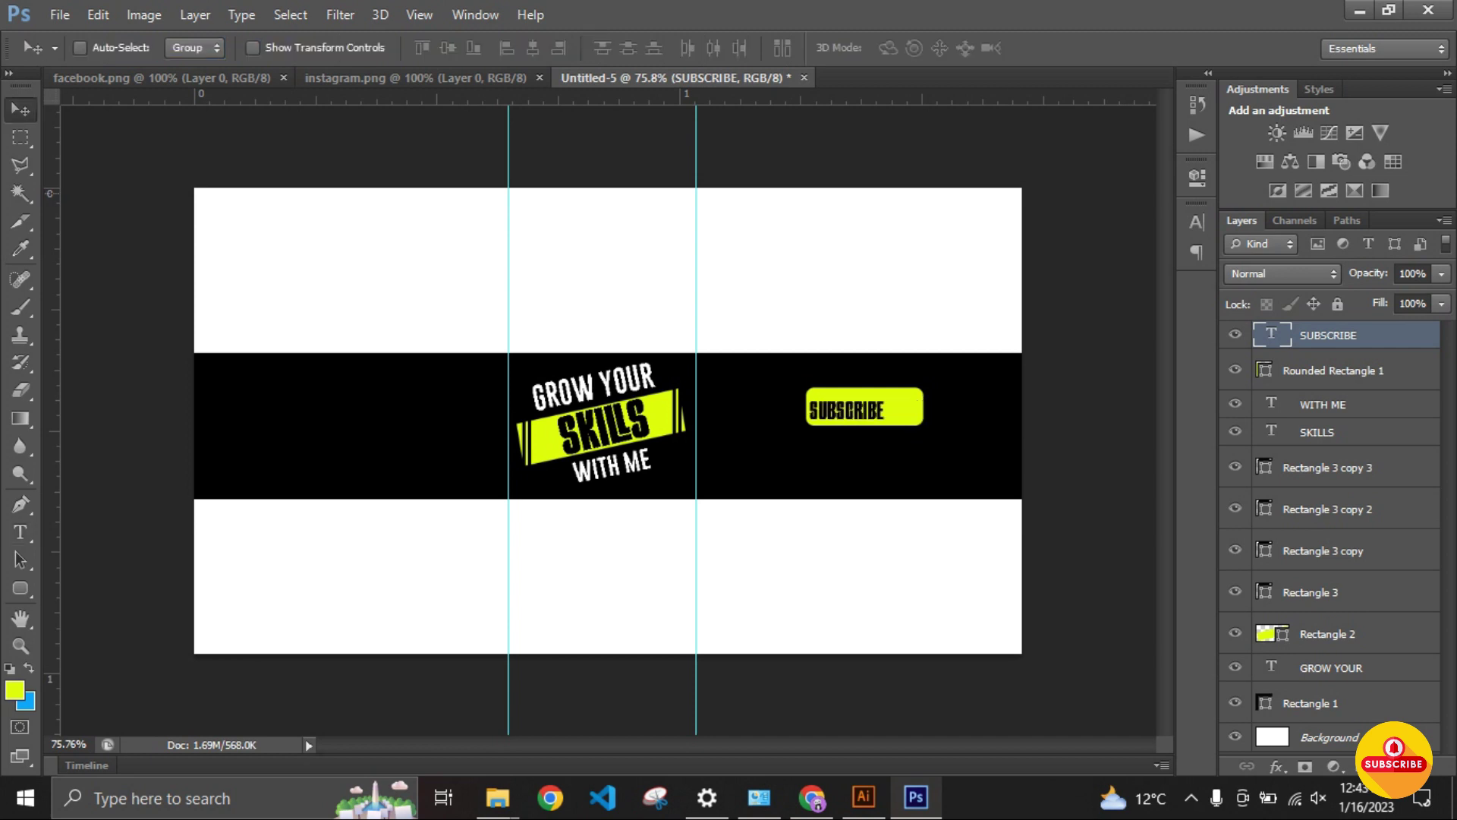
{"action": "mouse_move", "coordinate": [846, 410]}
{"action": "left_mouse_down"}
{"action": "mouse_move", "coordinate": [863, 407]}
{"action": "mouse_move", "coordinate": [807, 430]}
{"action": "mouse_move", "coordinate": [866, 407]}
{"action": "left_mouse_up"}
{"action": "key", "text": "ctrl+t"}
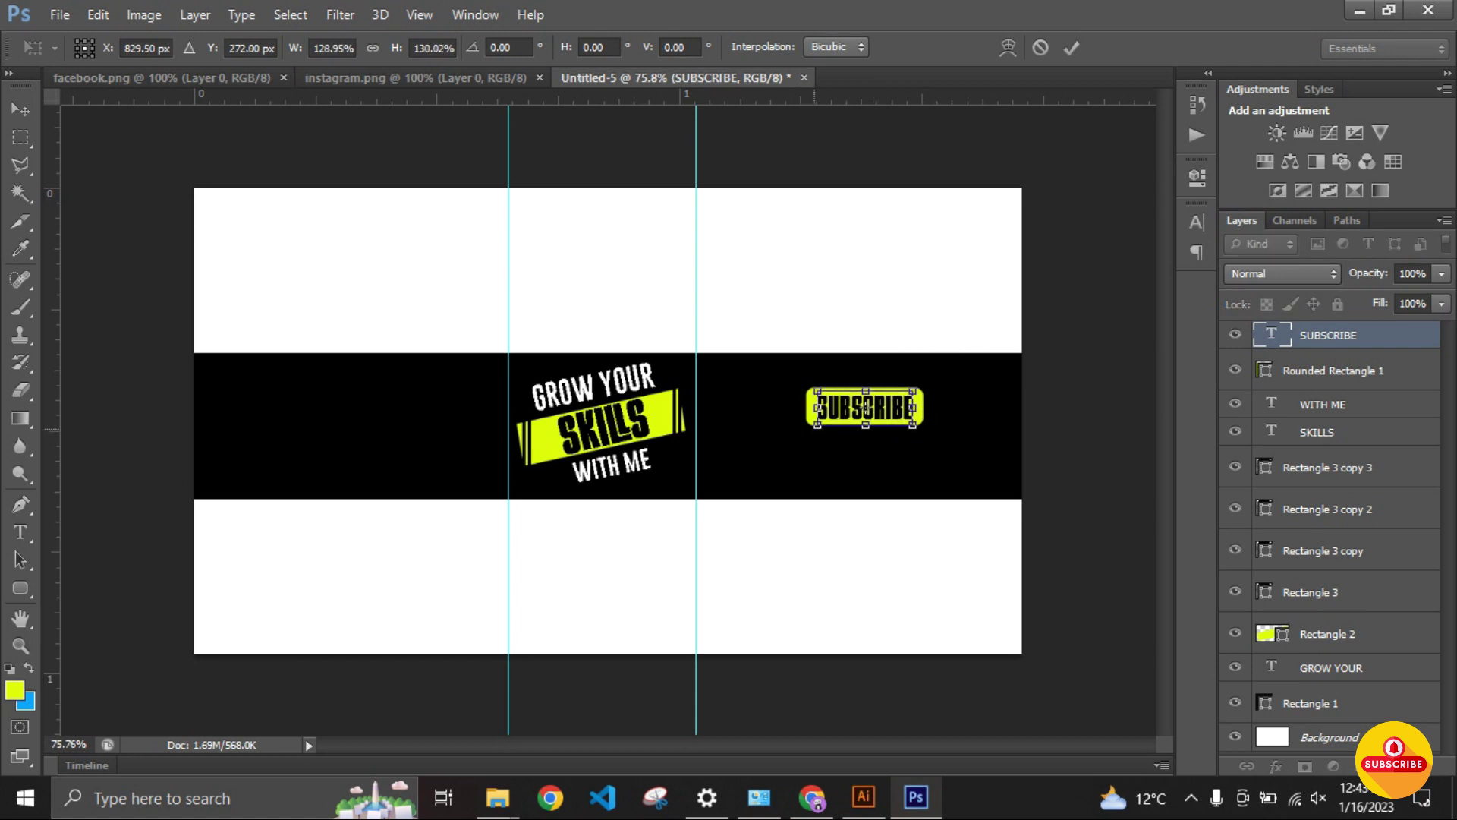
{"action": "key", "text": "Return"}
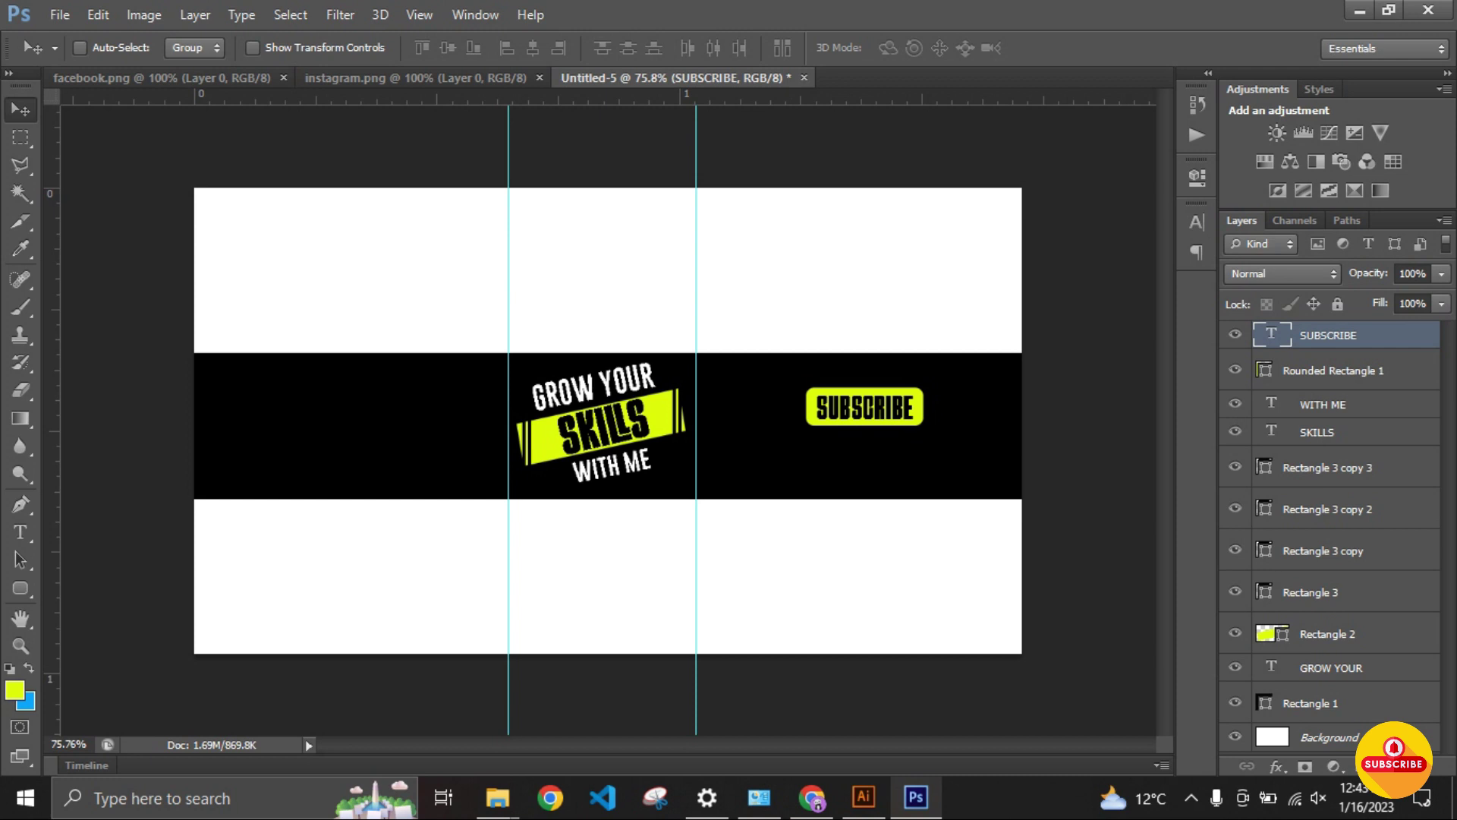
{"action": "key", "text": "t"}
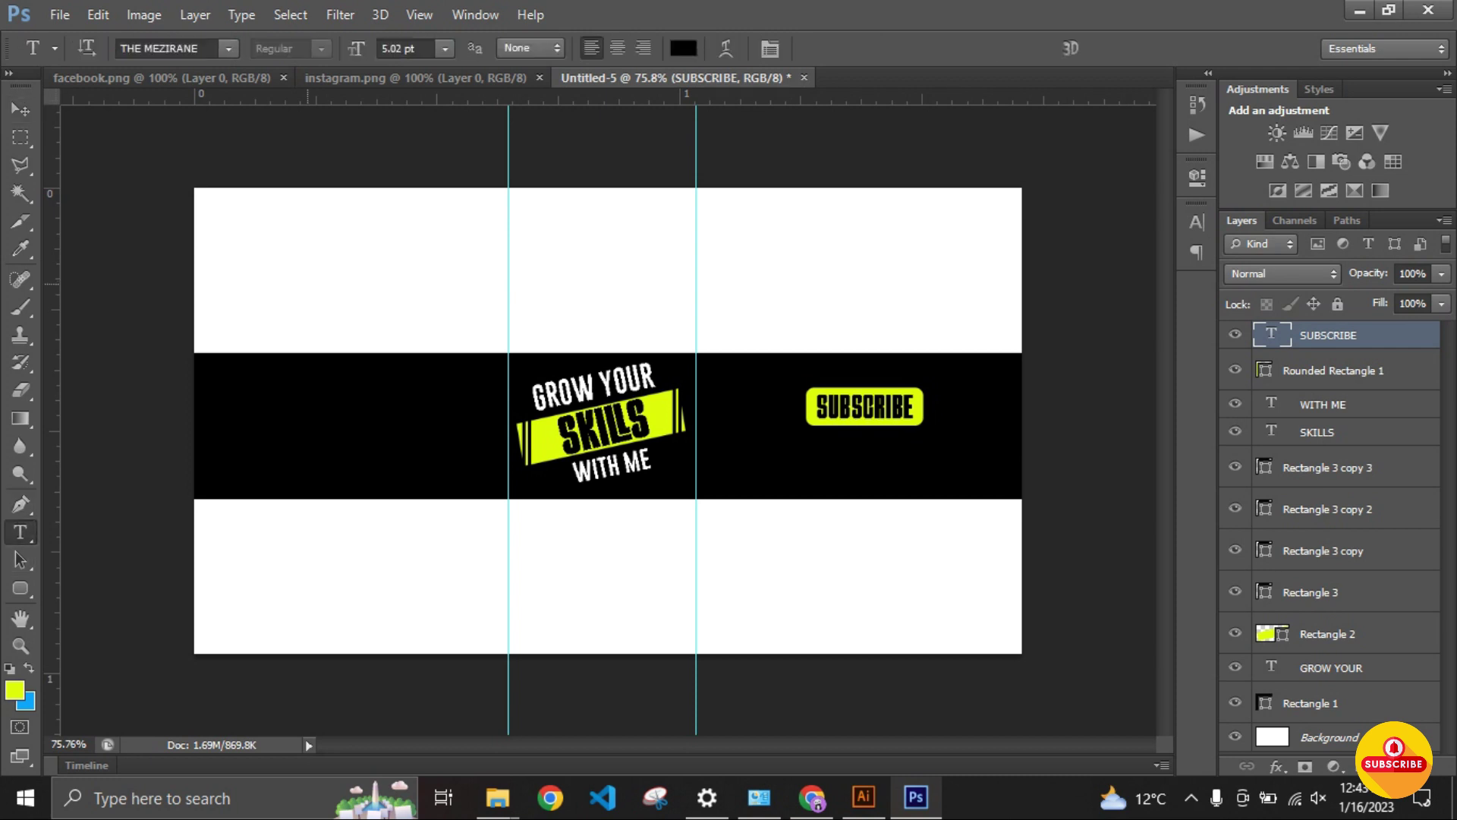
{"action": "left_click", "coordinate": [322, 262]}
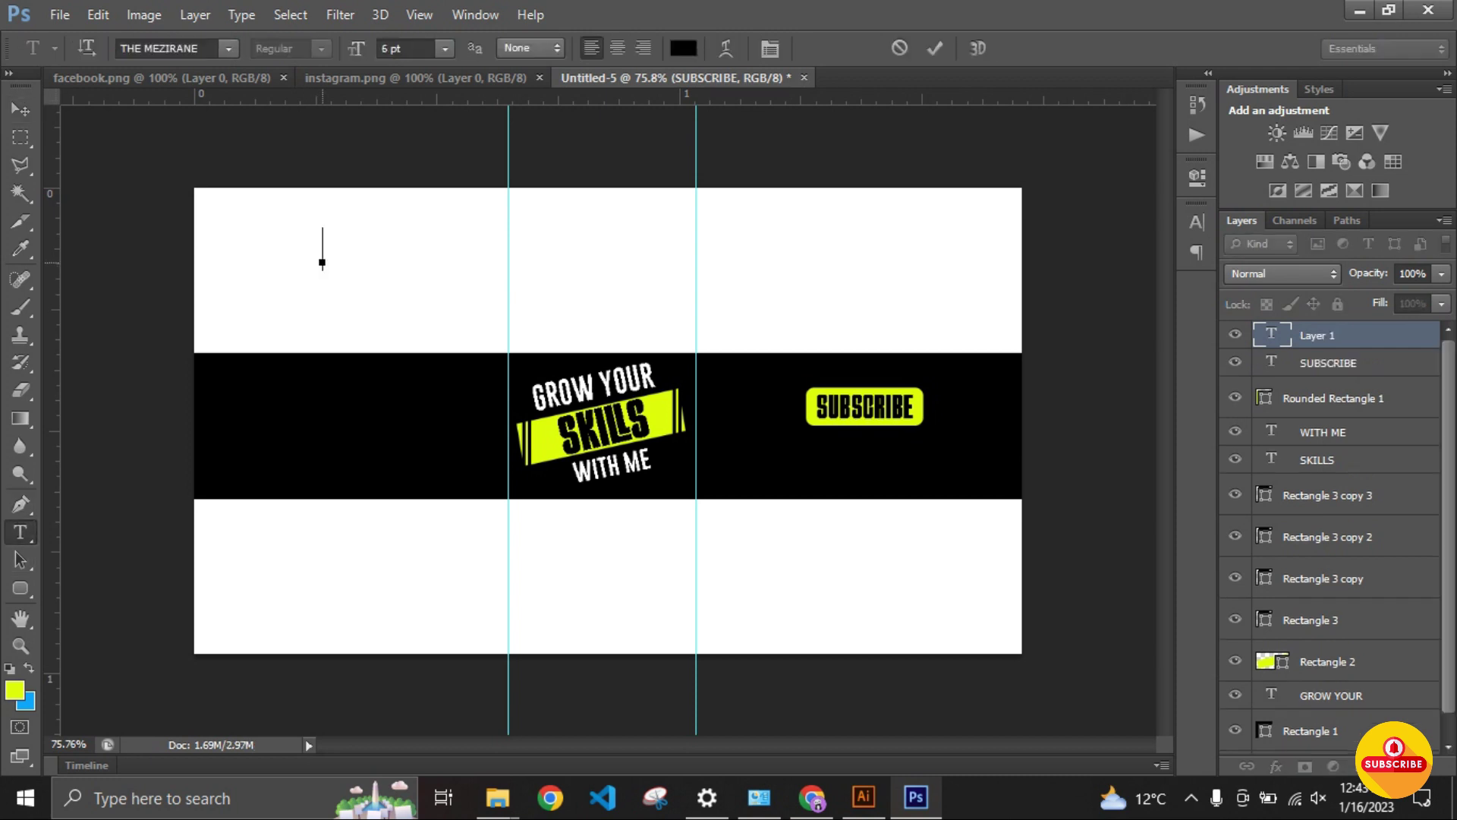
Step: Type the text FOR MORE, trimming off the extra word VIDEOS
{"action": "type", "text": "FOR MORE"}
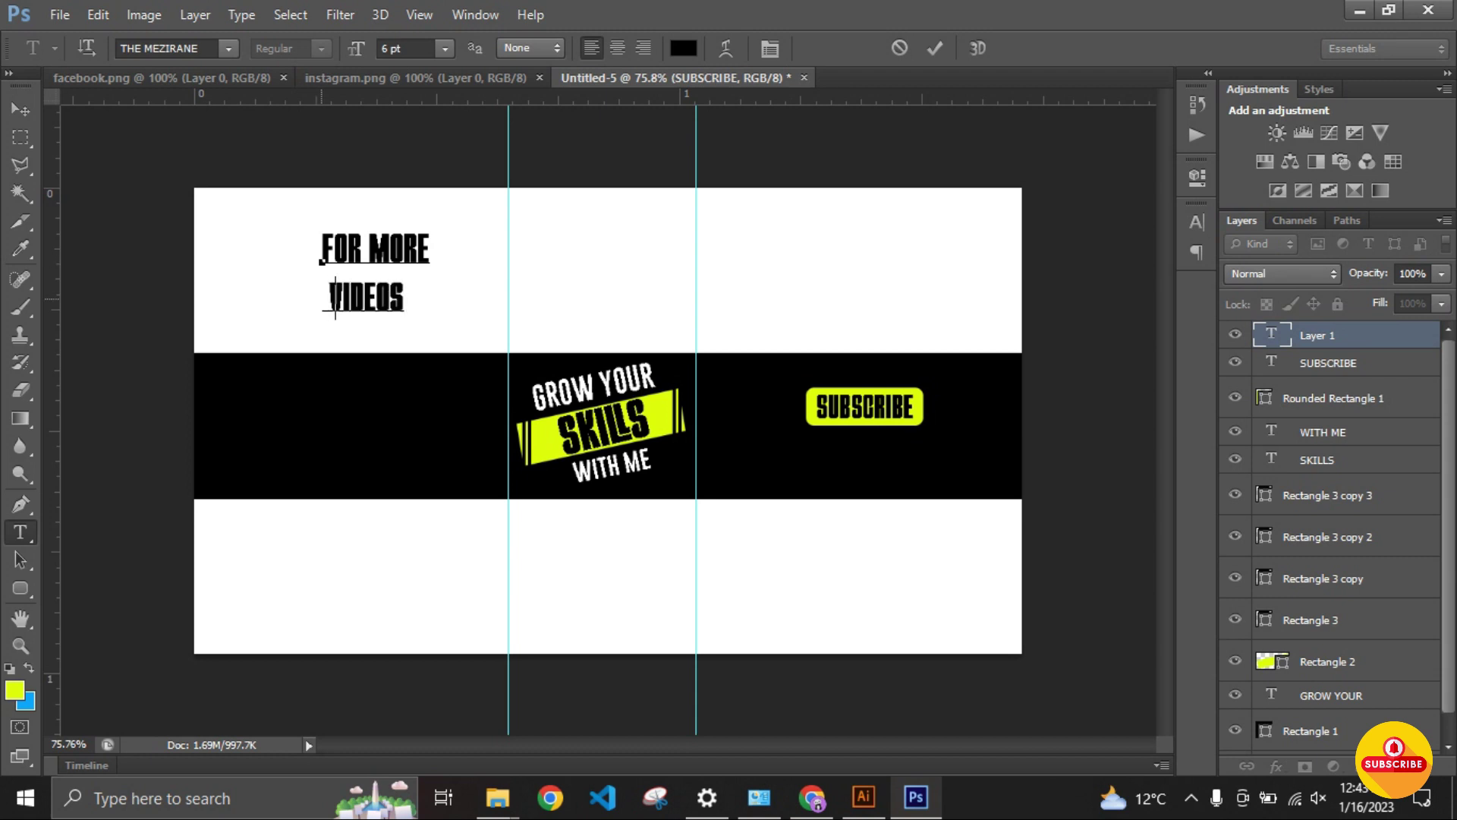
{"action": "key", "text": "BackSpace"}
{"action": "key", "text": "BackSpace"}
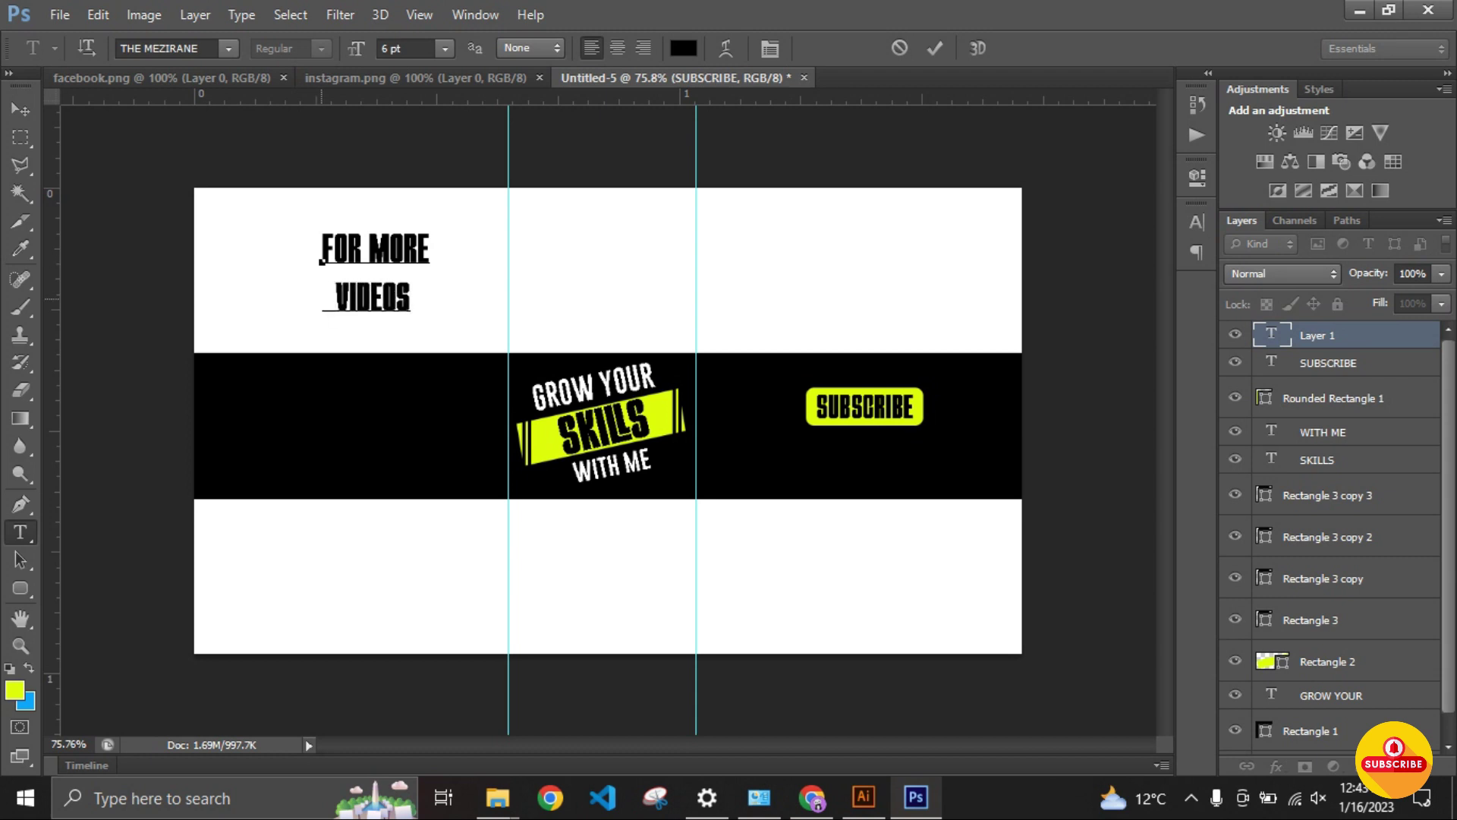
{"action": "key", "text": "ctrl+Return"}
{"action": "key", "text": "v"}
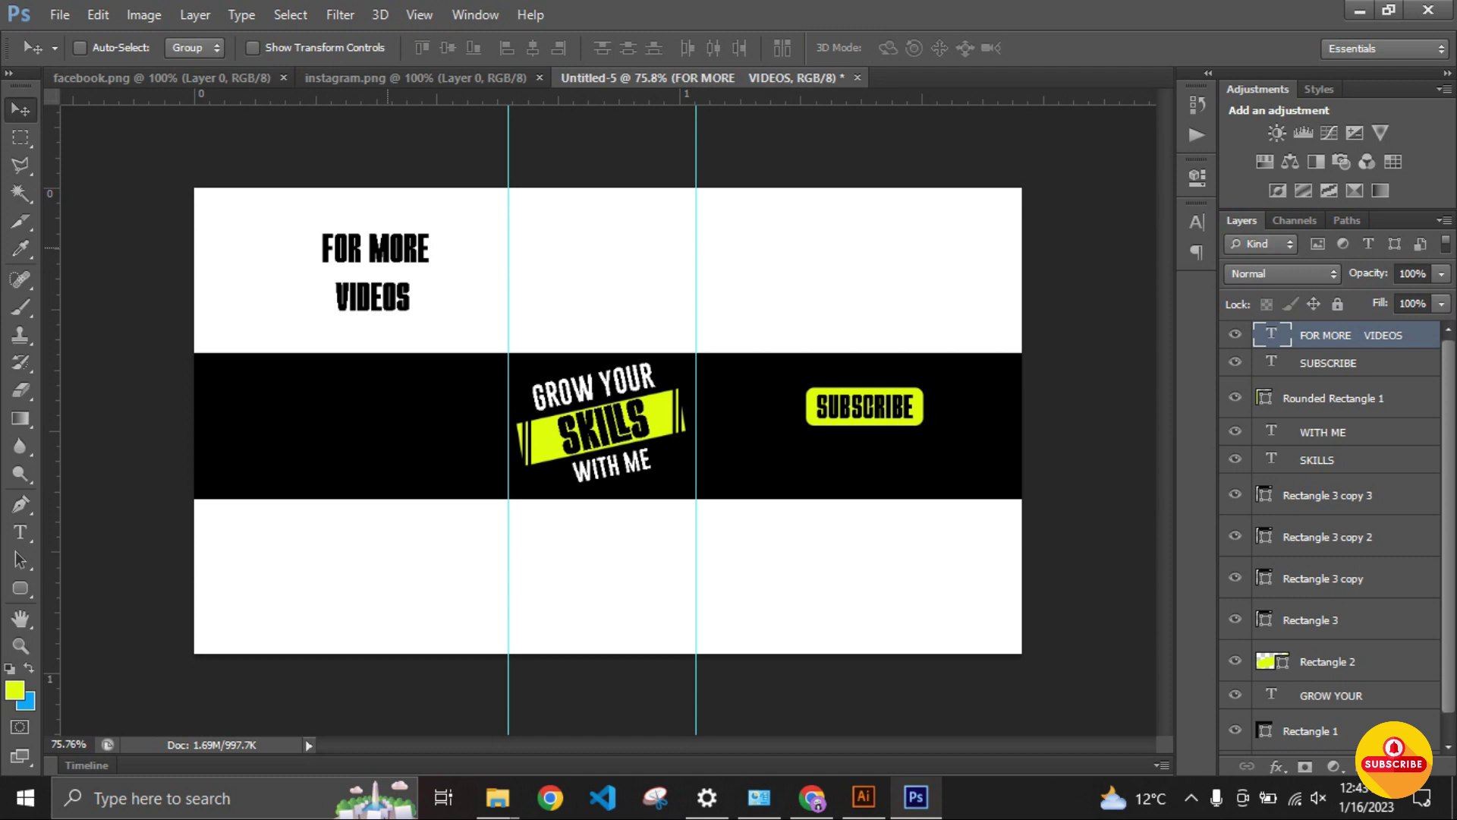
{"action": "key", "text": "t"}
{"action": "left_click", "coordinate": [410, 299]}
{"action": "key", "text": "BackSpace"}
{"action": "key", "text": "BackSpace"}
{"action": "key", "text": "BackSpace"}
{"action": "key", "text": "BackSpace"}
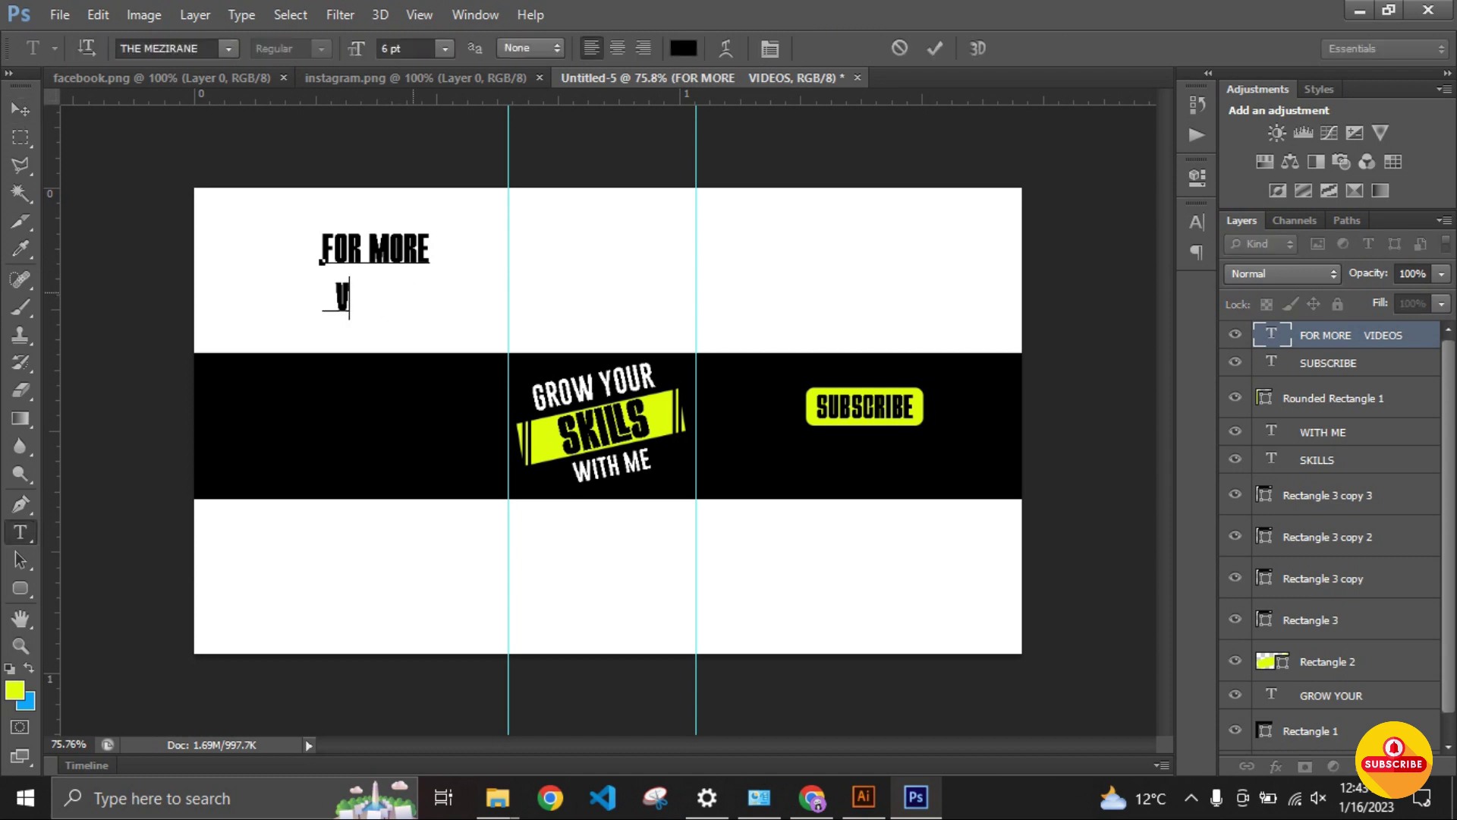
{"action": "key", "text": "ctrl+Return"}
{"action": "key", "text": "v"}
Step: Make FOR MORE white and place it under SUBSCRIBE, scaled to about 74%
{"action": "left_click_drag", "start_coordinate": [375, 250], "coordinate": [732, 283]}
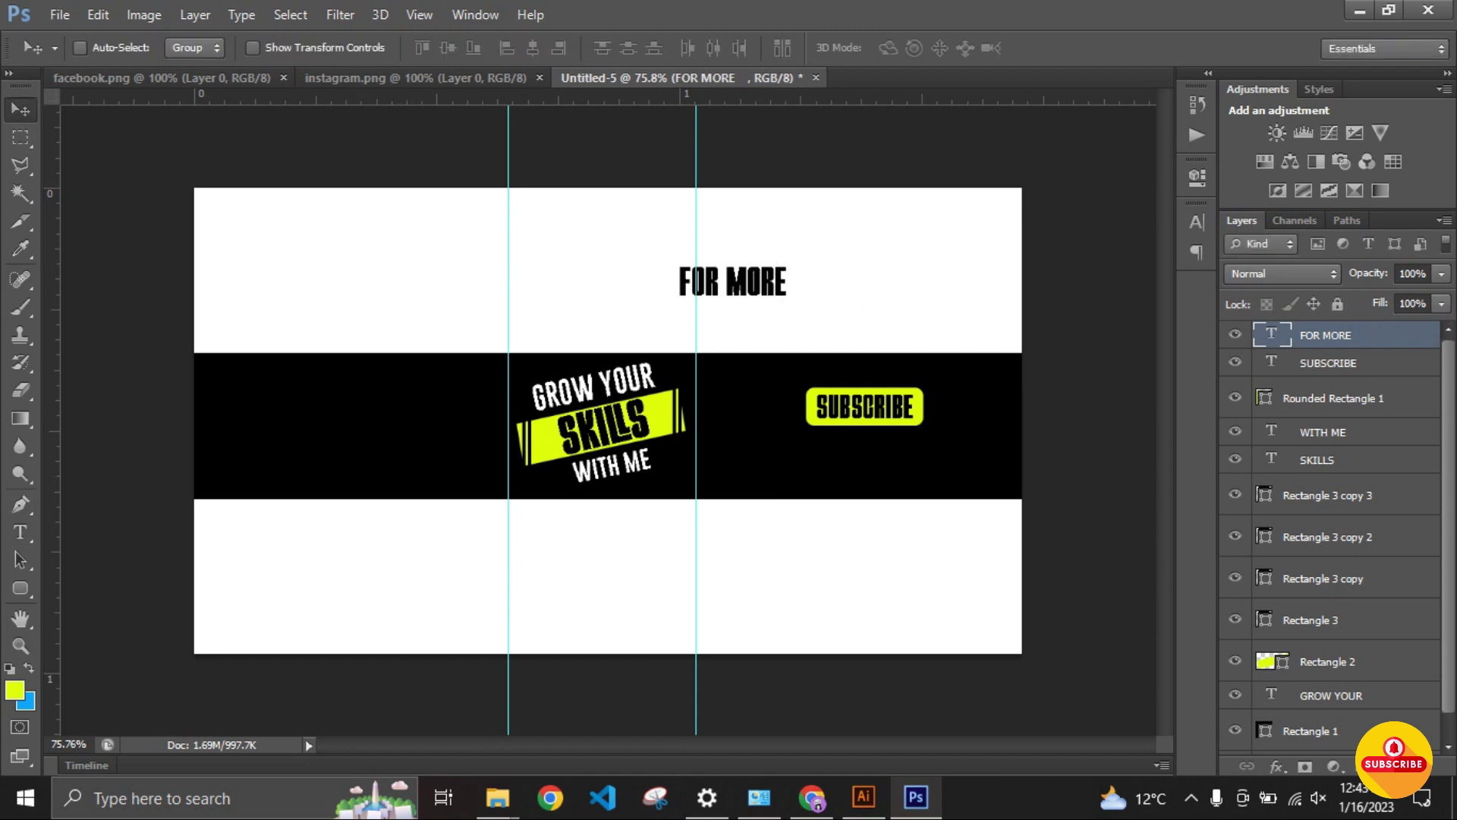
{"action": "key", "text": "t"}
{"action": "left_click", "coordinate": [681, 48]}
{"action": "left_click", "coordinate": [841, 449]}
{"action": "left_click", "coordinate": [1345, 434]}
{"action": "key", "text": "ctrl+Return"}
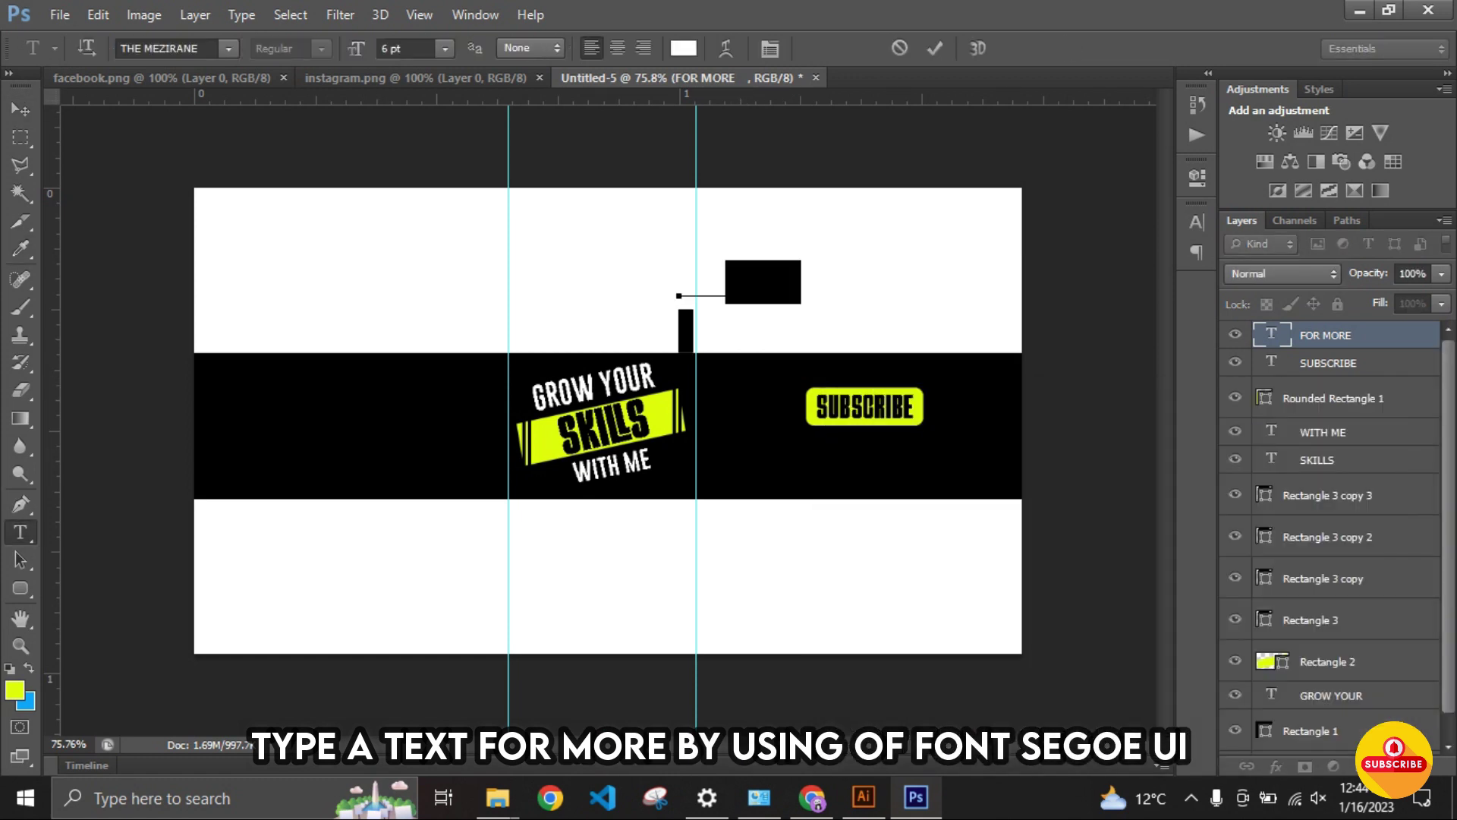
{"action": "key", "text": "v"}
{"action": "mouse_move", "coordinate": [979, 384]}
{"action": "left_mouse_down"}
{"action": "mouse_move", "coordinate": [907, 384]}
{"action": "mouse_move", "coordinate": [885, 462]}
{"action": "mouse_move", "coordinate": [866, 454]}
{"action": "left_mouse_up"}
{"action": "key", "text": "ctrl+t"}
{"action": "key", "text": "Return"}
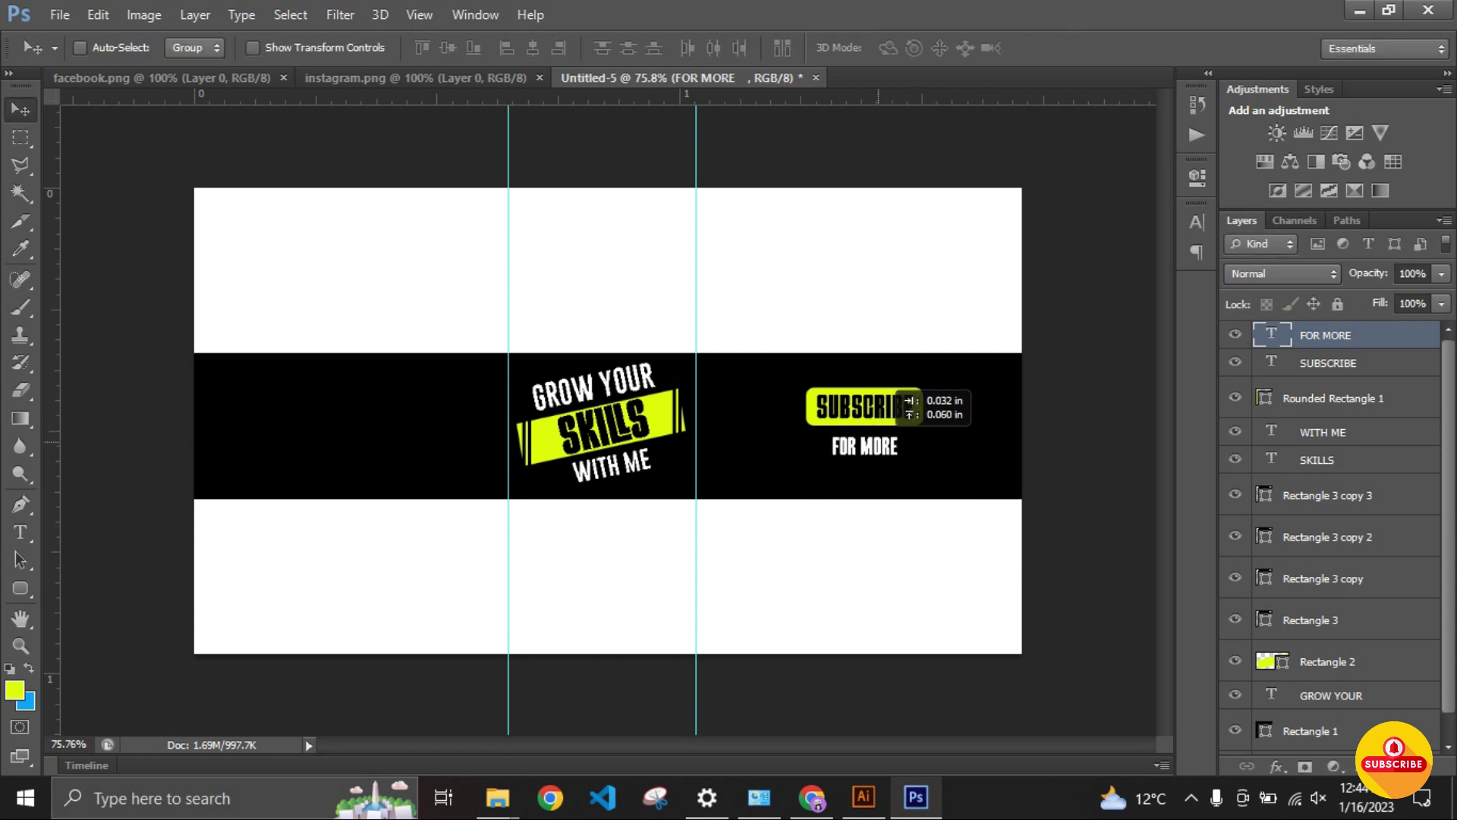
Step: Set FOR MORE in Segoe UI with letter-spacing tightened to -25
{"action": "key", "text": "t"}
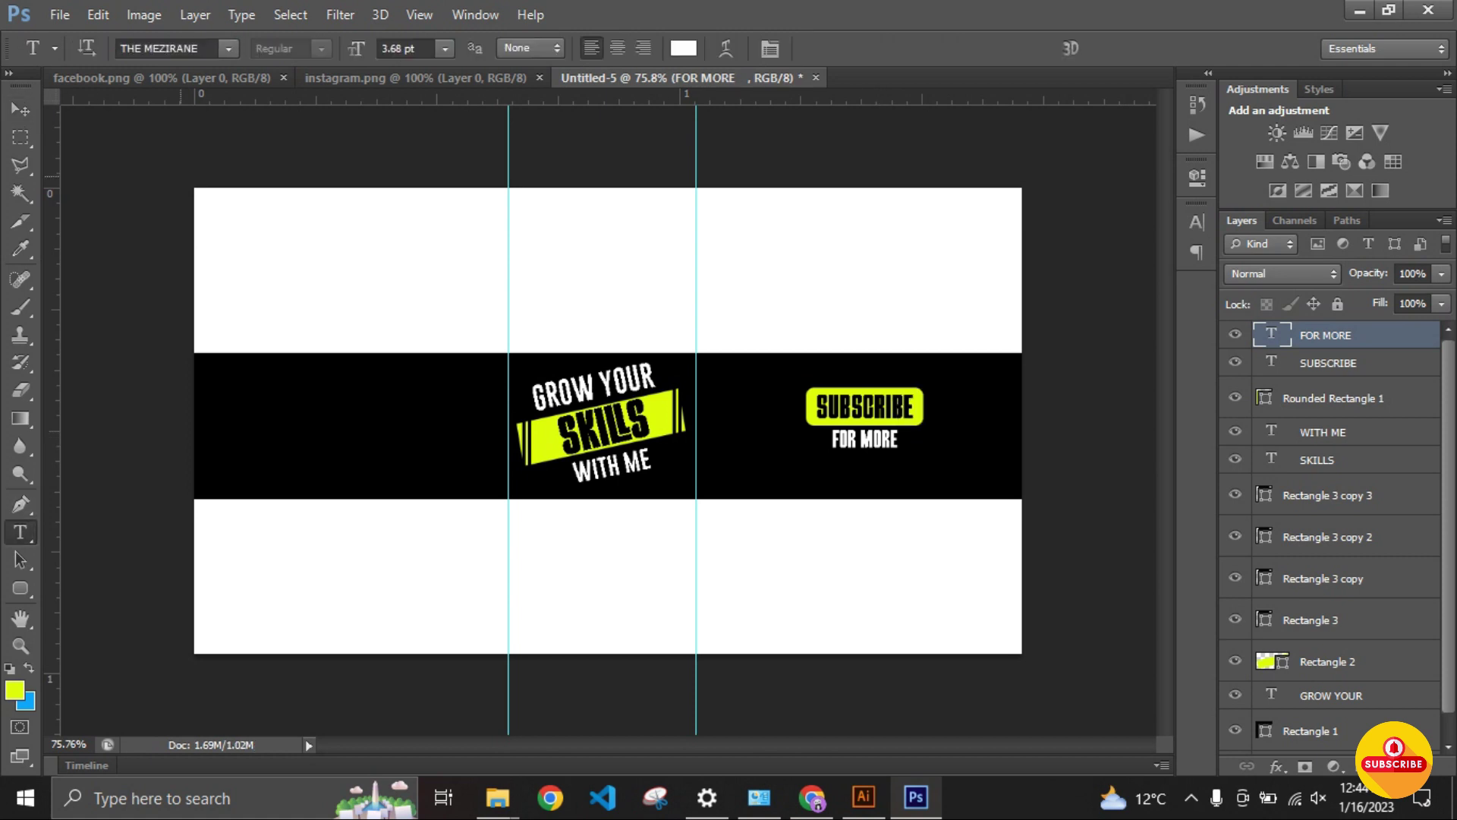
{"action": "left_click", "coordinate": [227, 48]}
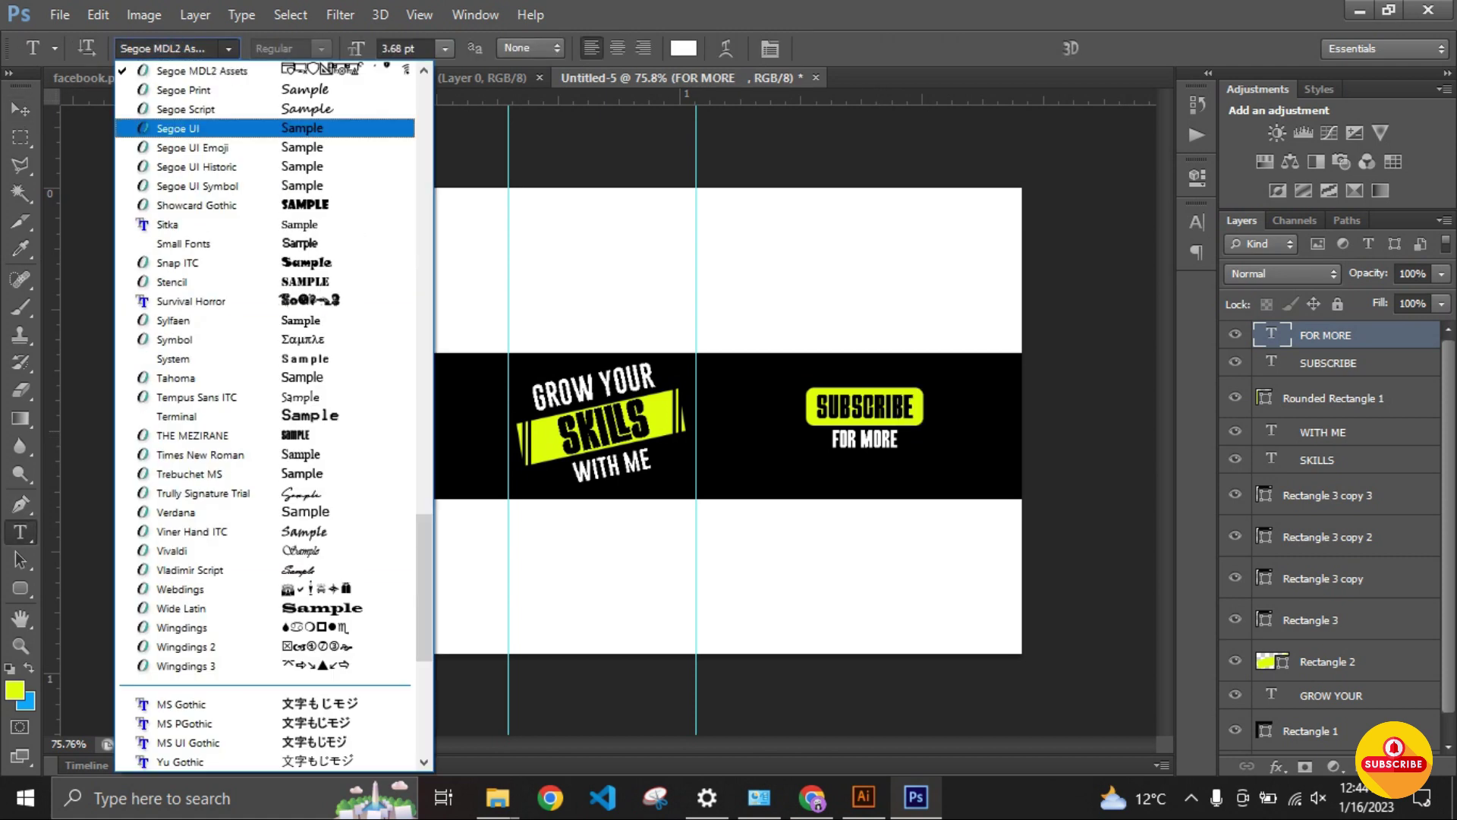
{"action": "key", "text": "Return"}
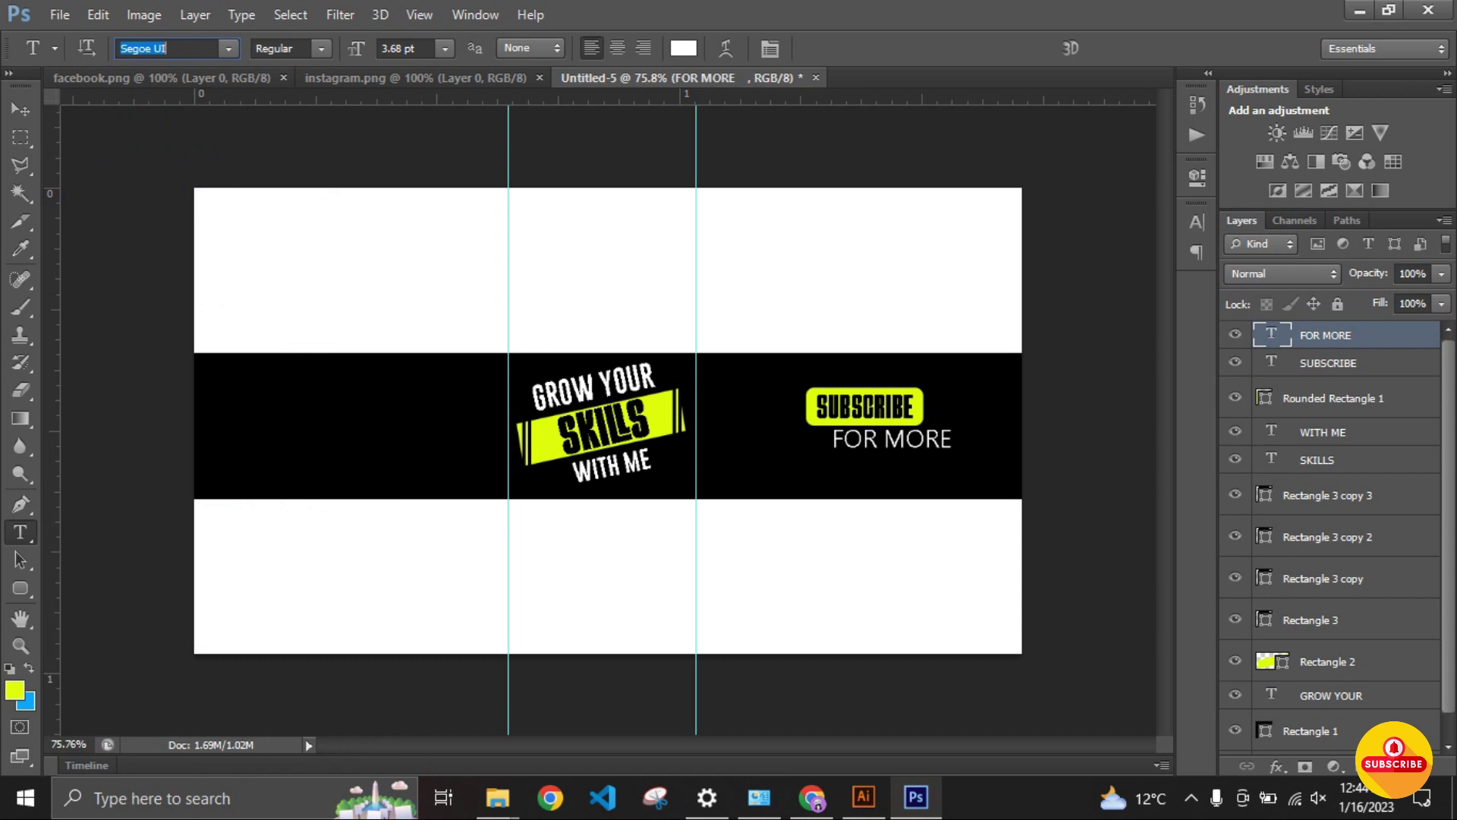
{"action": "left_click", "coordinate": [769, 48]}
{"action": "left_click", "coordinate": [1153, 291]}
{"action": "left_click", "coordinate": [1132, 433]}
{"action": "left_click", "coordinate": [1153, 290]}
{"action": "left_click", "coordinate": [1137, 386]}
{"action": "left_click", "coordinate": [1135, 207]}
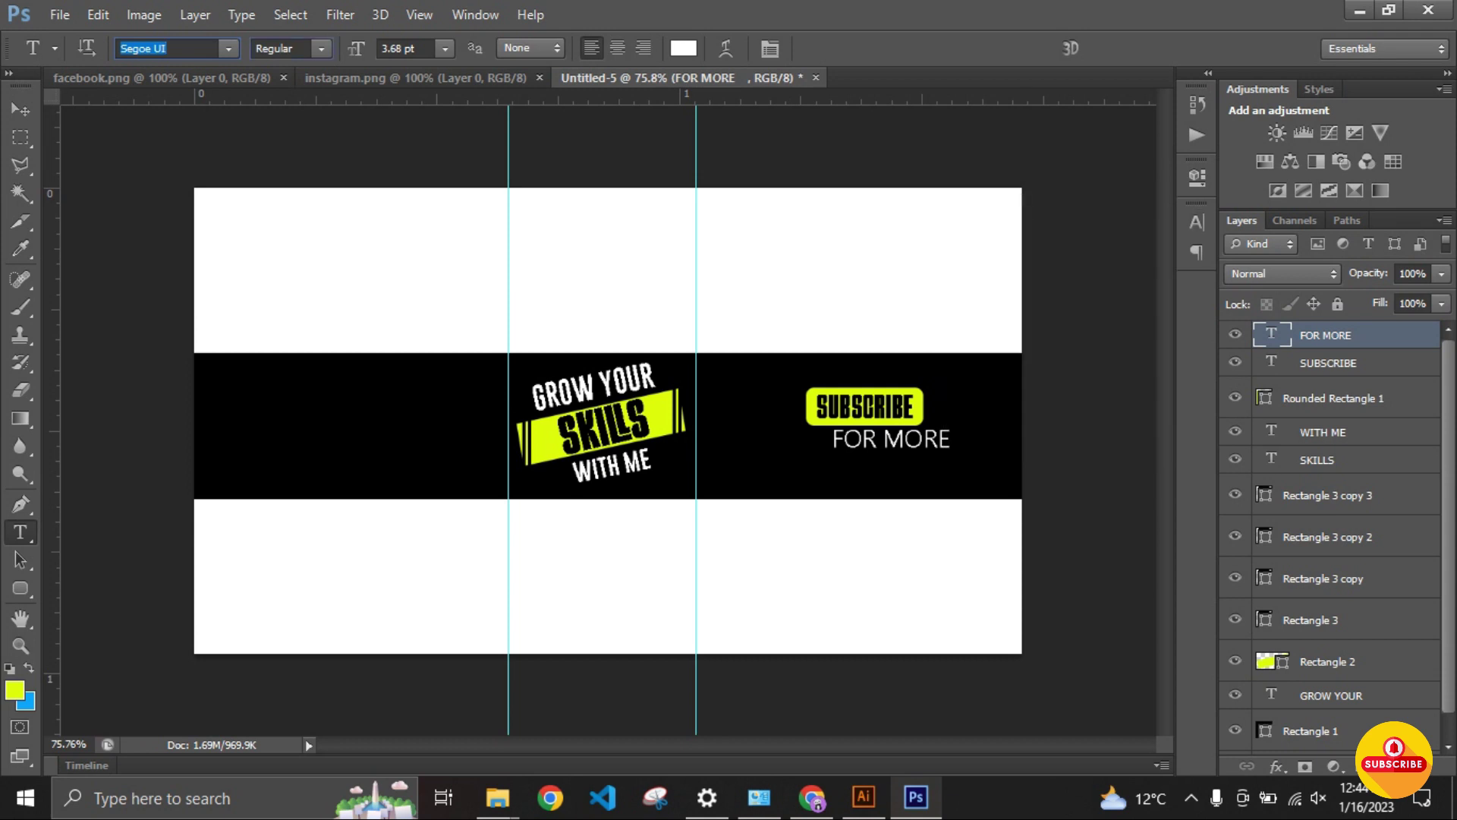
{"action": "left_click", "coordinate": [321, 48]}
{"action": "key", "text": "Escape"}
Step: Centre FOR MORE under SUBSCRIBE at about 64%, and start a new text line
{"action": "key", "text": "v"}
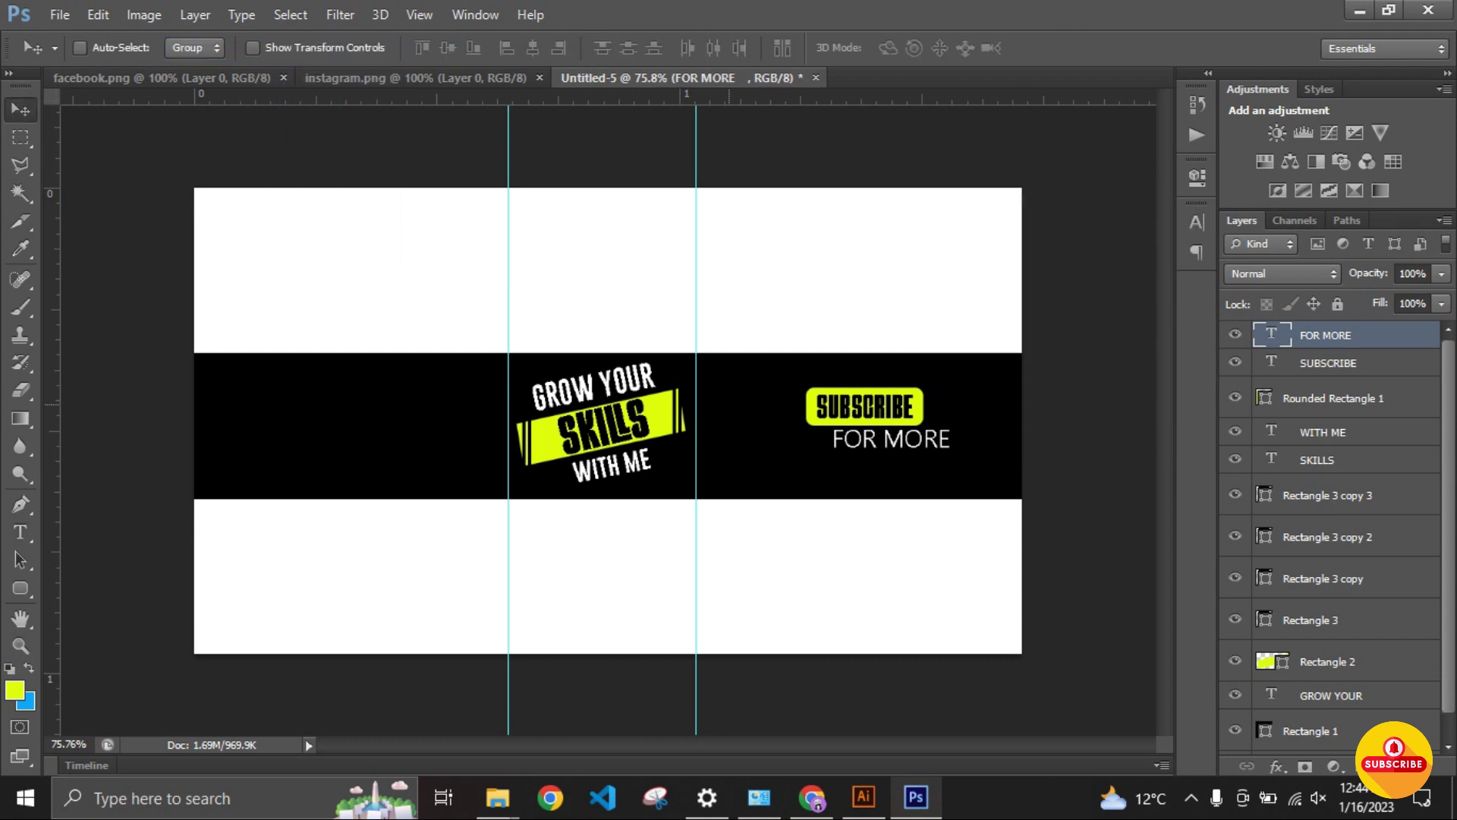
{"action": "left_click_drag", "start_coordinate": [888, 439], "coordinate": [862, 439]}
{"action": "key", "text": "ctrl+t"}
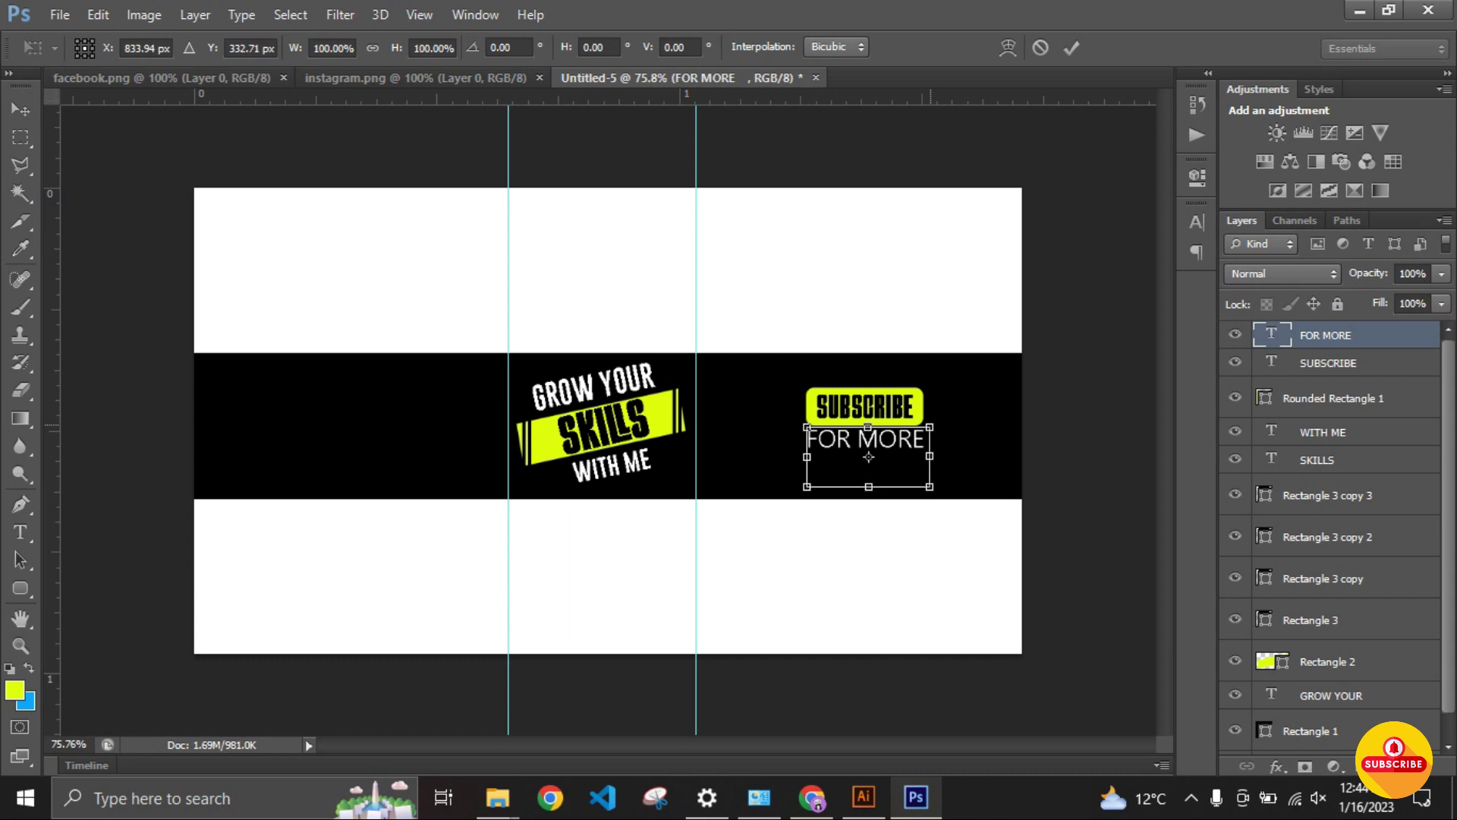
{"action": "left_click_drag", "start_coordinate": [930, 486], "coordinate": [865, 449]}
{"action": "key", "text": "Return"}
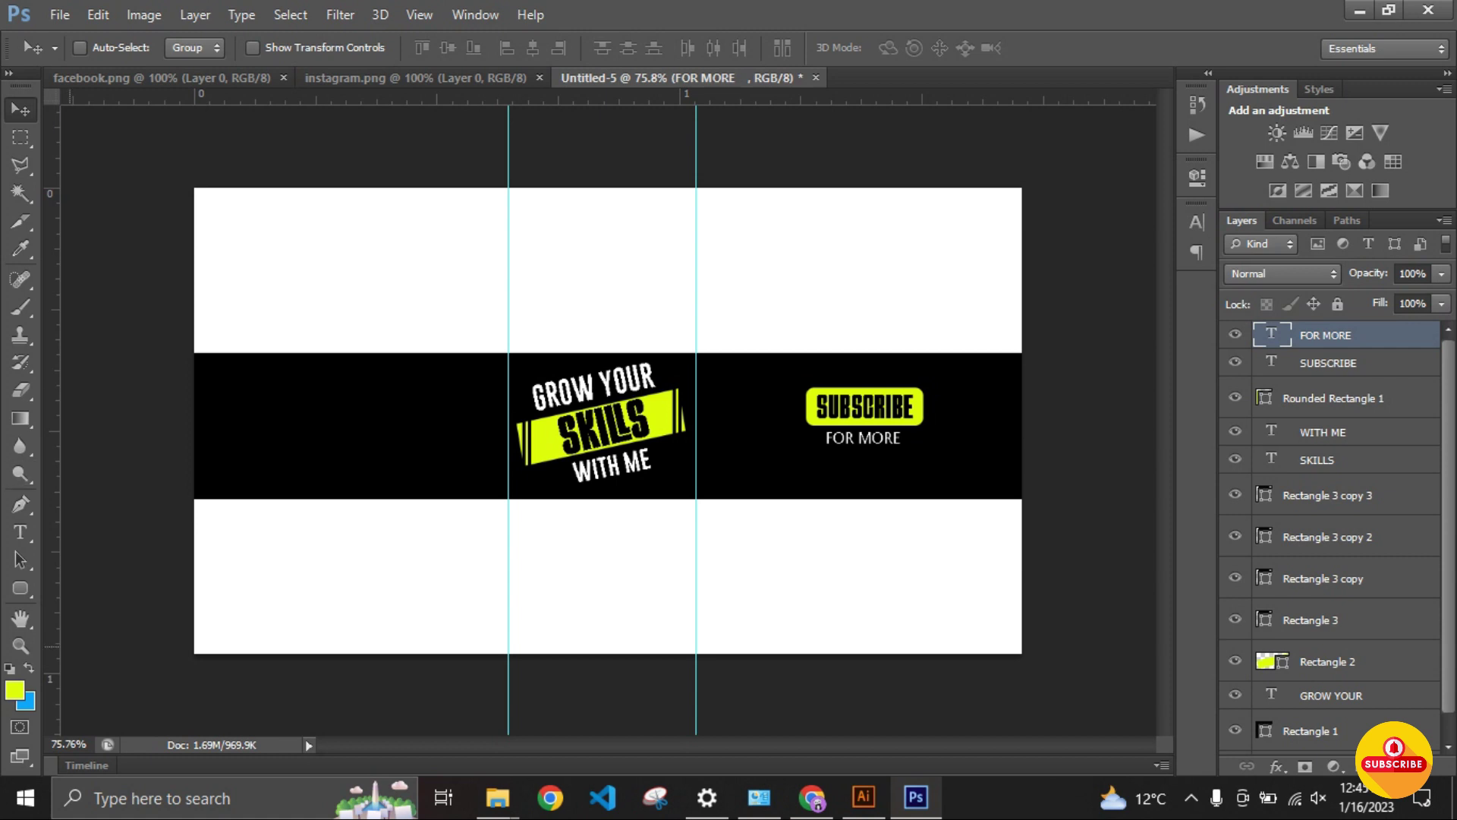
{"action": "left_click", "coordinate": [21, 531]}
{"action": "left_click", "coordinate": [301, 296]}
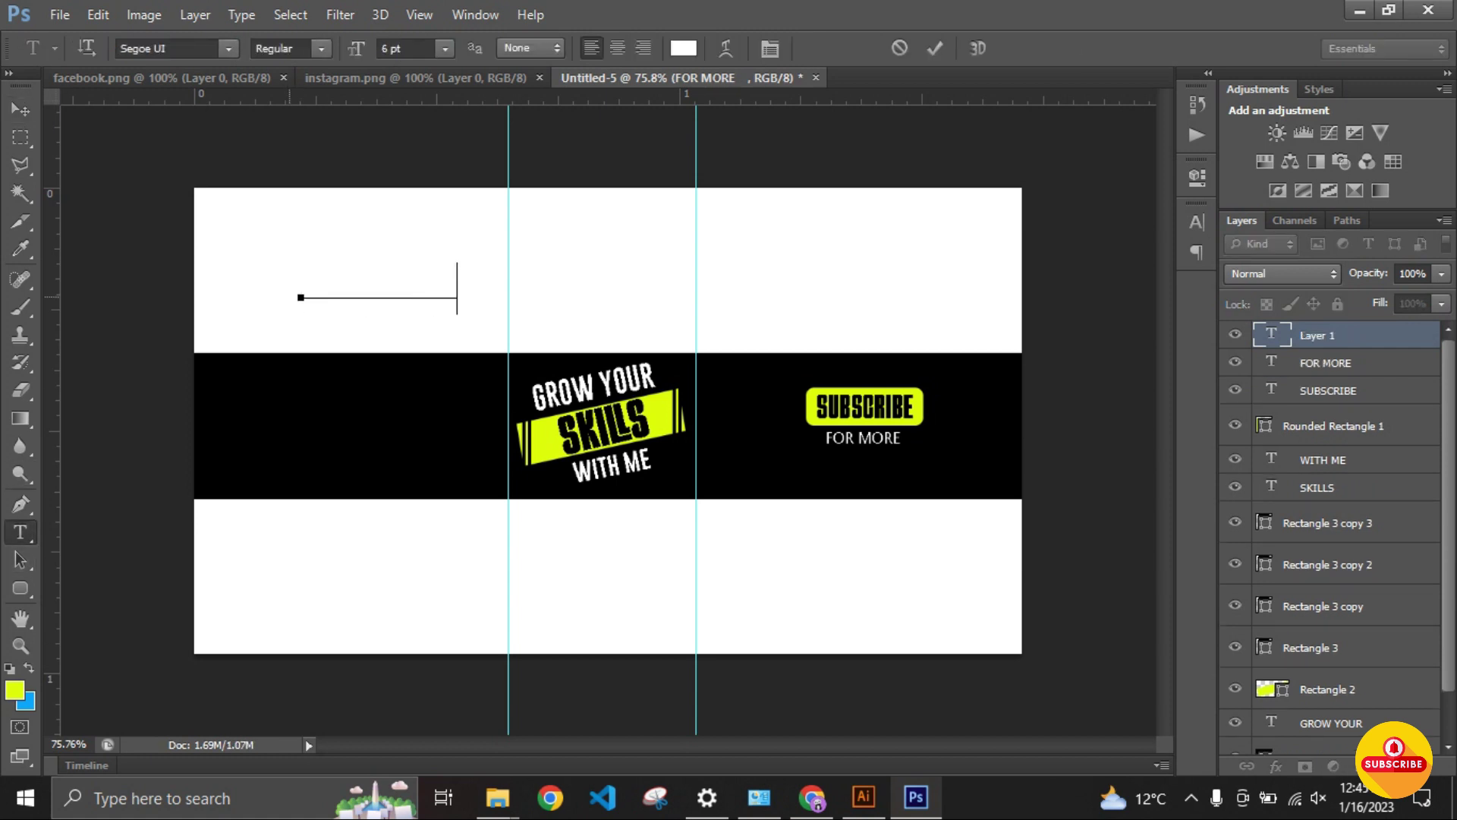
Step: Place VIDEOS ! beneath FOR MORE, shrink it to match, and set it in Iron Wall
{"action": "left_click", "coordinate": [20, 109]}
{"action": "mouse_move", "coordinate": [414, 243]}
{"action": "left_mouse_down"}
{"action": "mouse_move", "coordinate": [903, 410]}
{"action": "mouse_move", "coordinate": [881, 463]}
{"action": "left_mouse_up"}
{"action": "key", "text": "ctrl+t"}
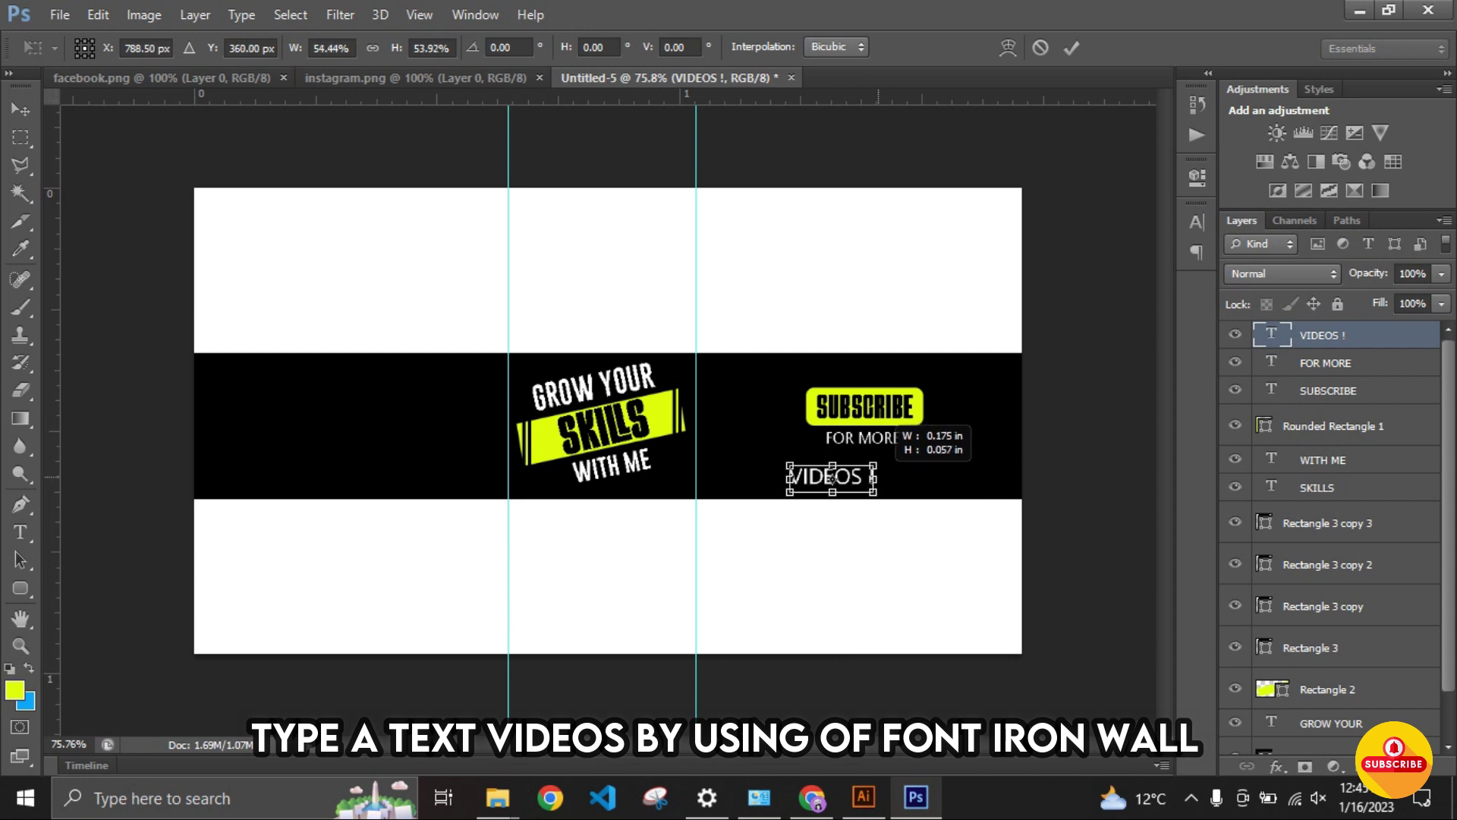
{"action": "left_click_drag", "start_coordinate": [880, 463], "coordinate": [865, 458]}
{"action": "key", "text": "Return"}
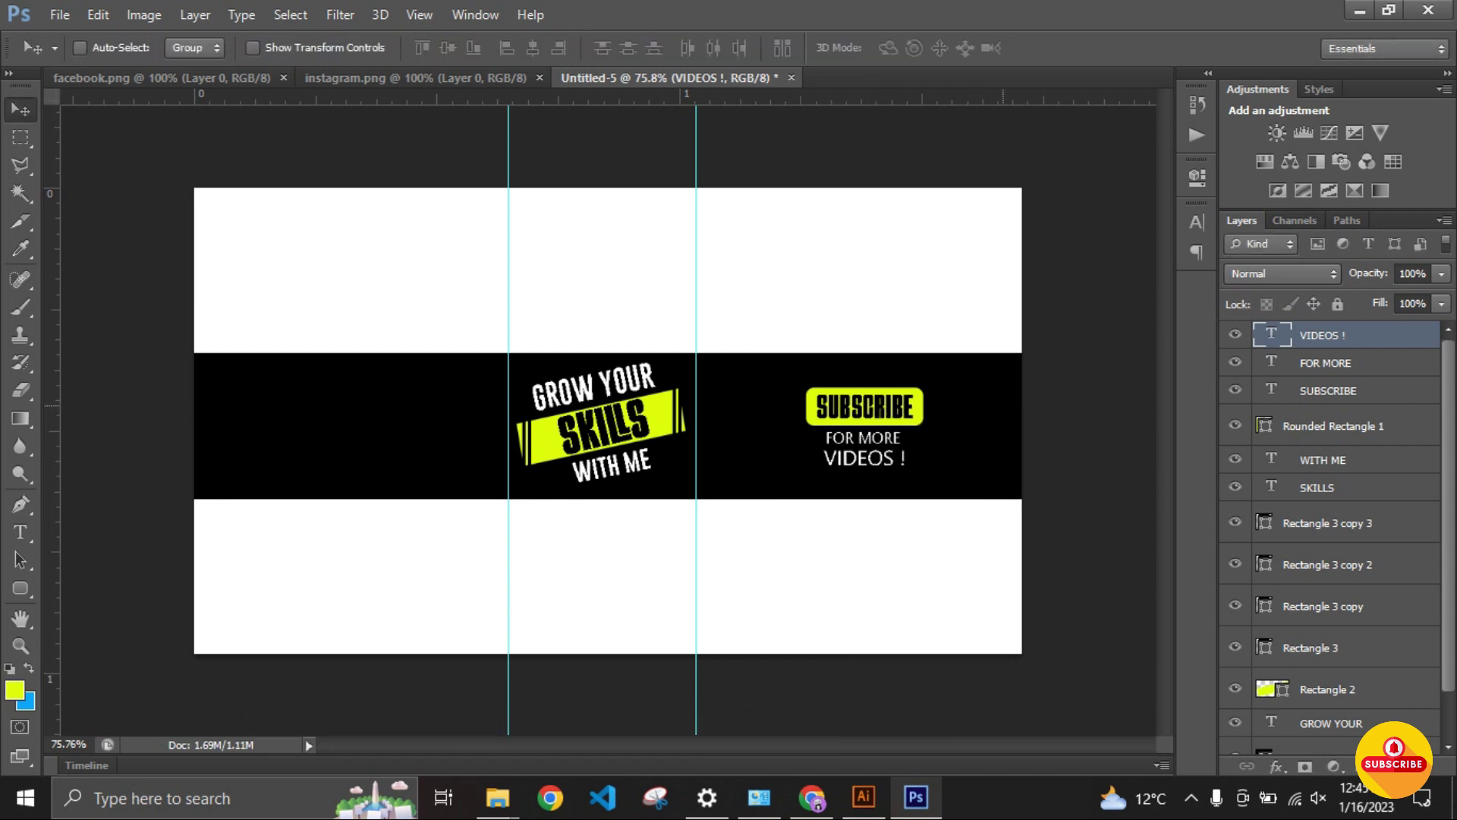
{"action": "key", "text": "t"}
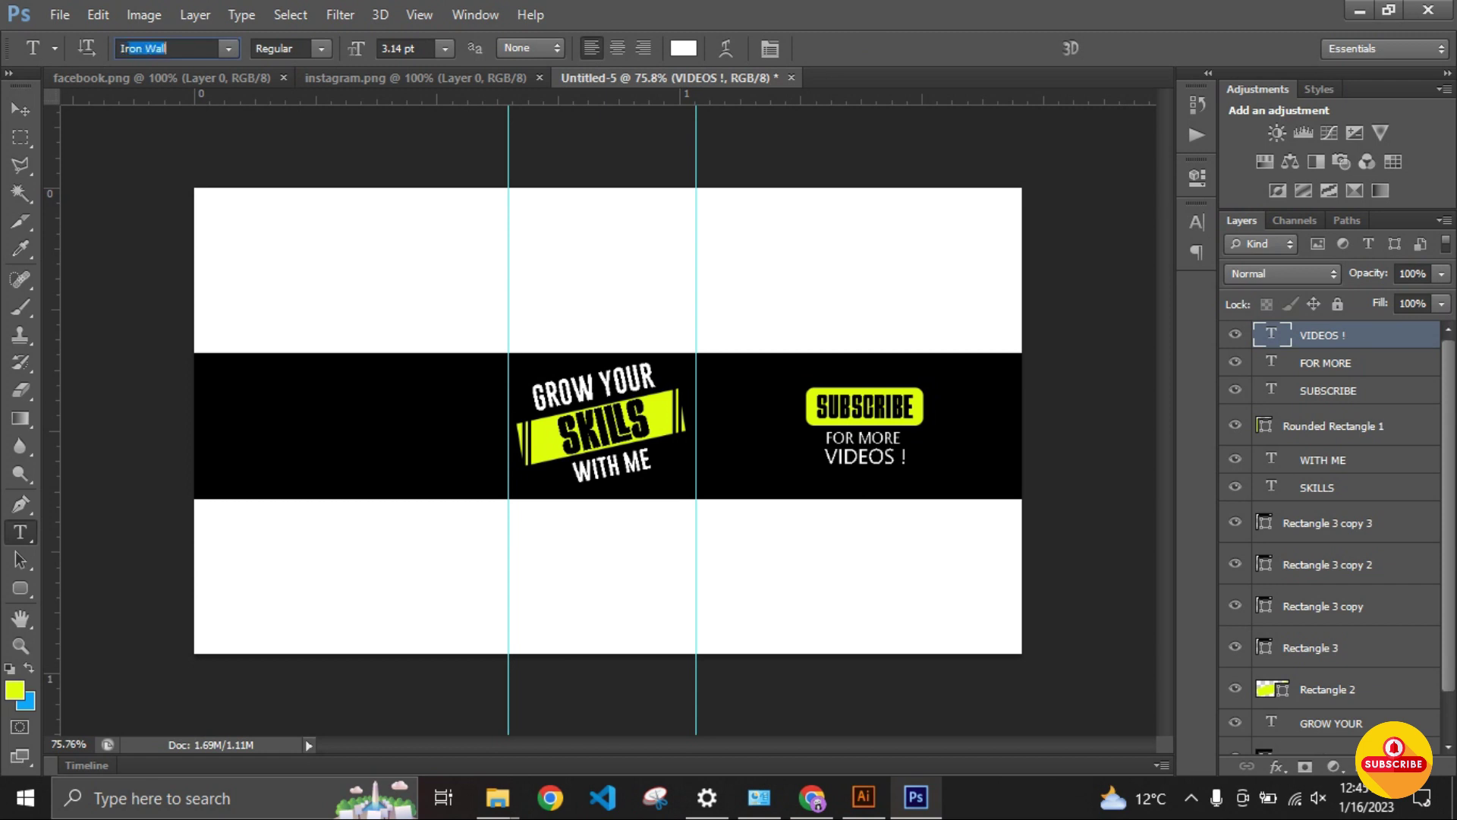
{"action": "key", "text": "Return"}
{"action": "key", "text": "v"}
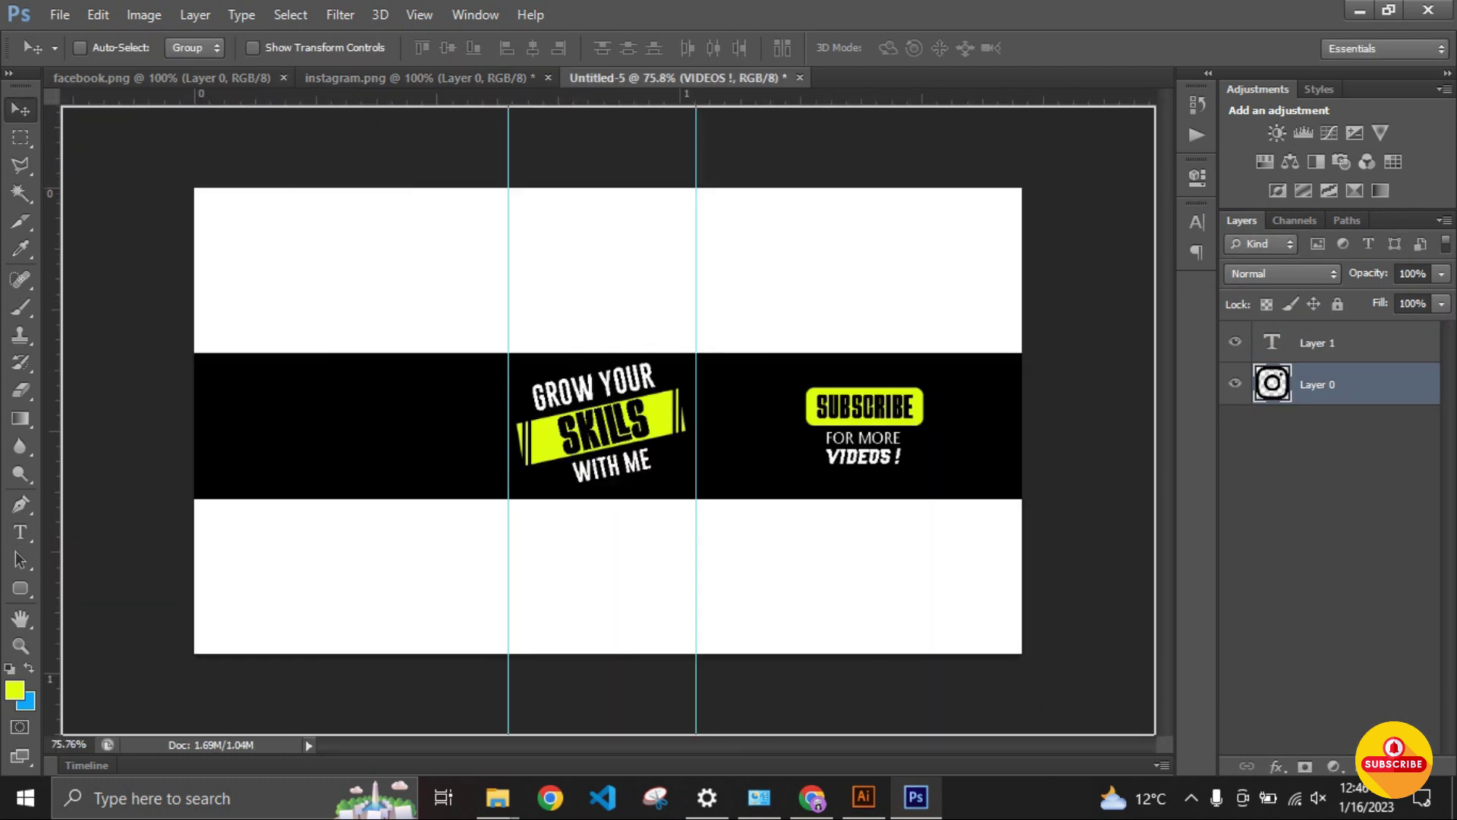
Step: Bring the Instagram icon from instagram.png in, shrunk small, on the black band's left side
{"action": "left_click_drag", "start_coordinate": [376, 307], "coordinate": [440, 311]}
{"action": "key", "text": "ctrl+t"}
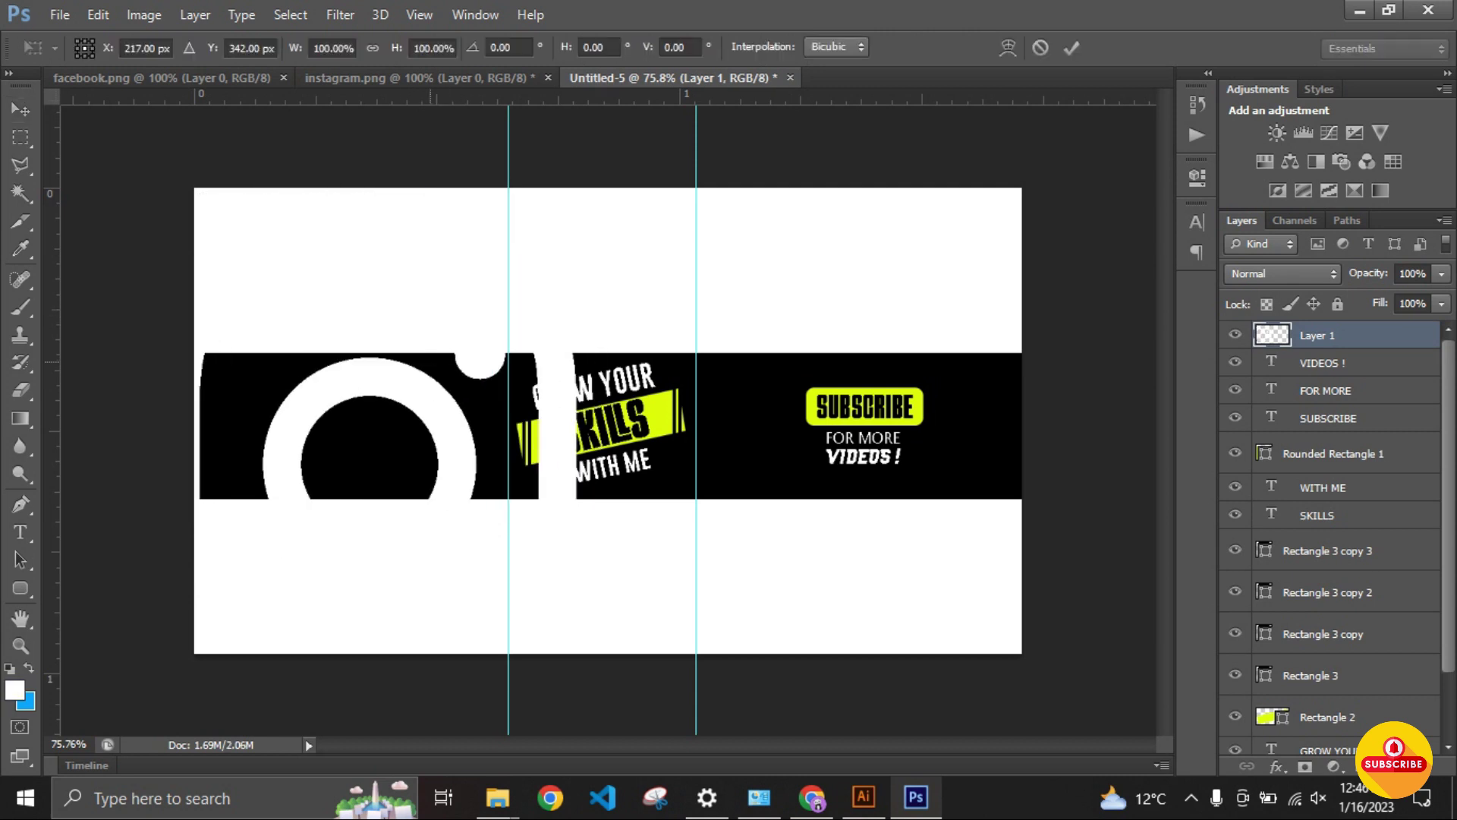
{"action": "left_click_drag", "start_coordinate": [570, 260], "coordinate": [265, 568]}
{"action": "left_click_drag", "start_coordinate": [215, 621], "coordinate": [393, 441]}
{"action": "left_click_drag", "start_coordinate": [443, 392], "coordinate": [369, 465]}
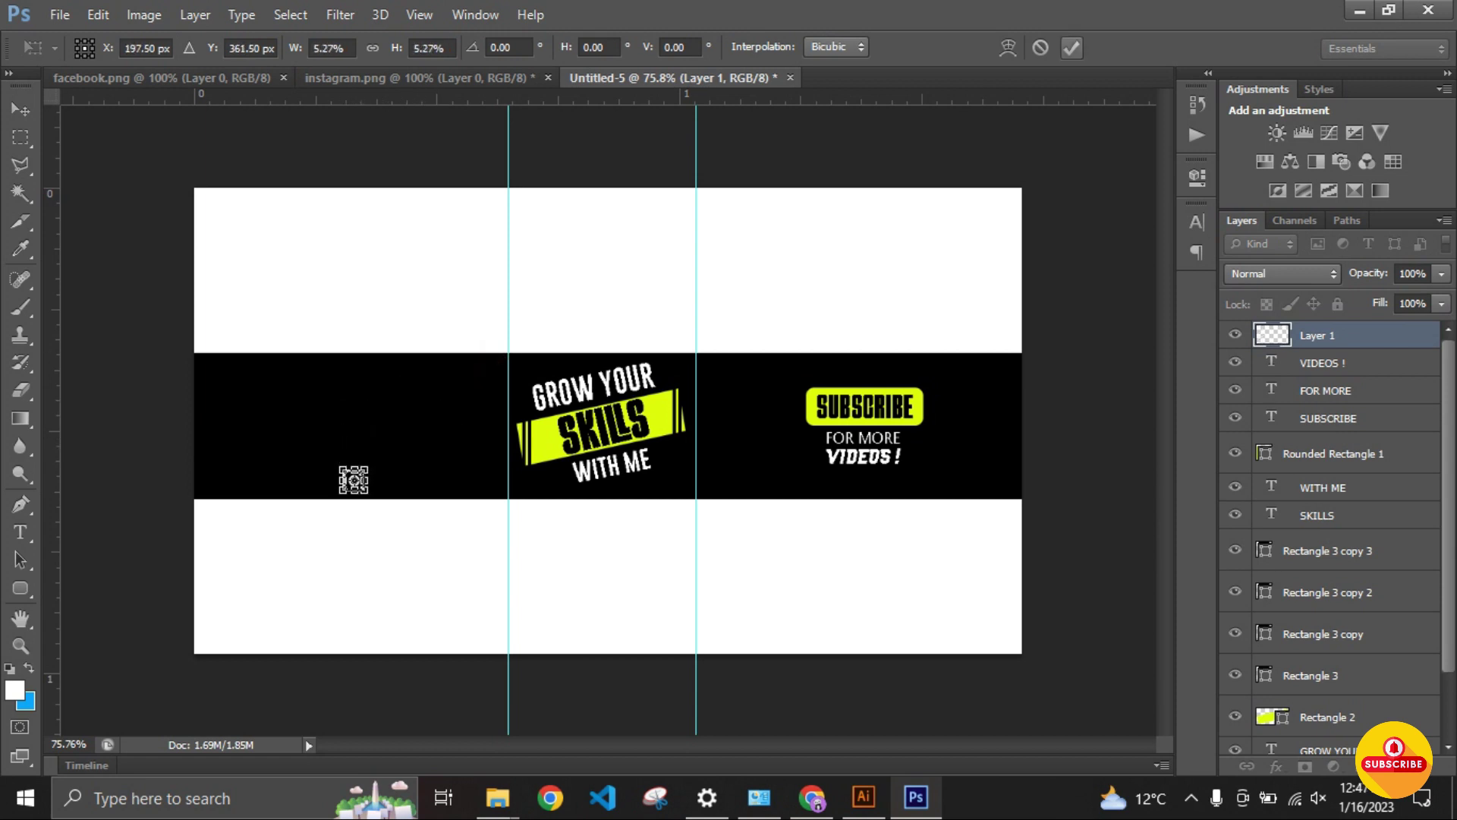
{"action": "key", "text": "Return"}
{"action": "mouse_move", "coordinate": [363, 492]}
{"action": "left_mouse_down"}
{"action": "mouse_move", "coordinate": [314, 431]}
{"action": "mouse_move", "coordinate": [315, 407]}
{"action": "mouse_move", "coordinate": [298, 414]}
{"action": "left_mouse_up"}
{"action": "key", "text": "ctrl+t"}
{"action": "left_click", "coordinate": [1071, 48]}
{"action": "left_click", "coordinate": [162, 78]}
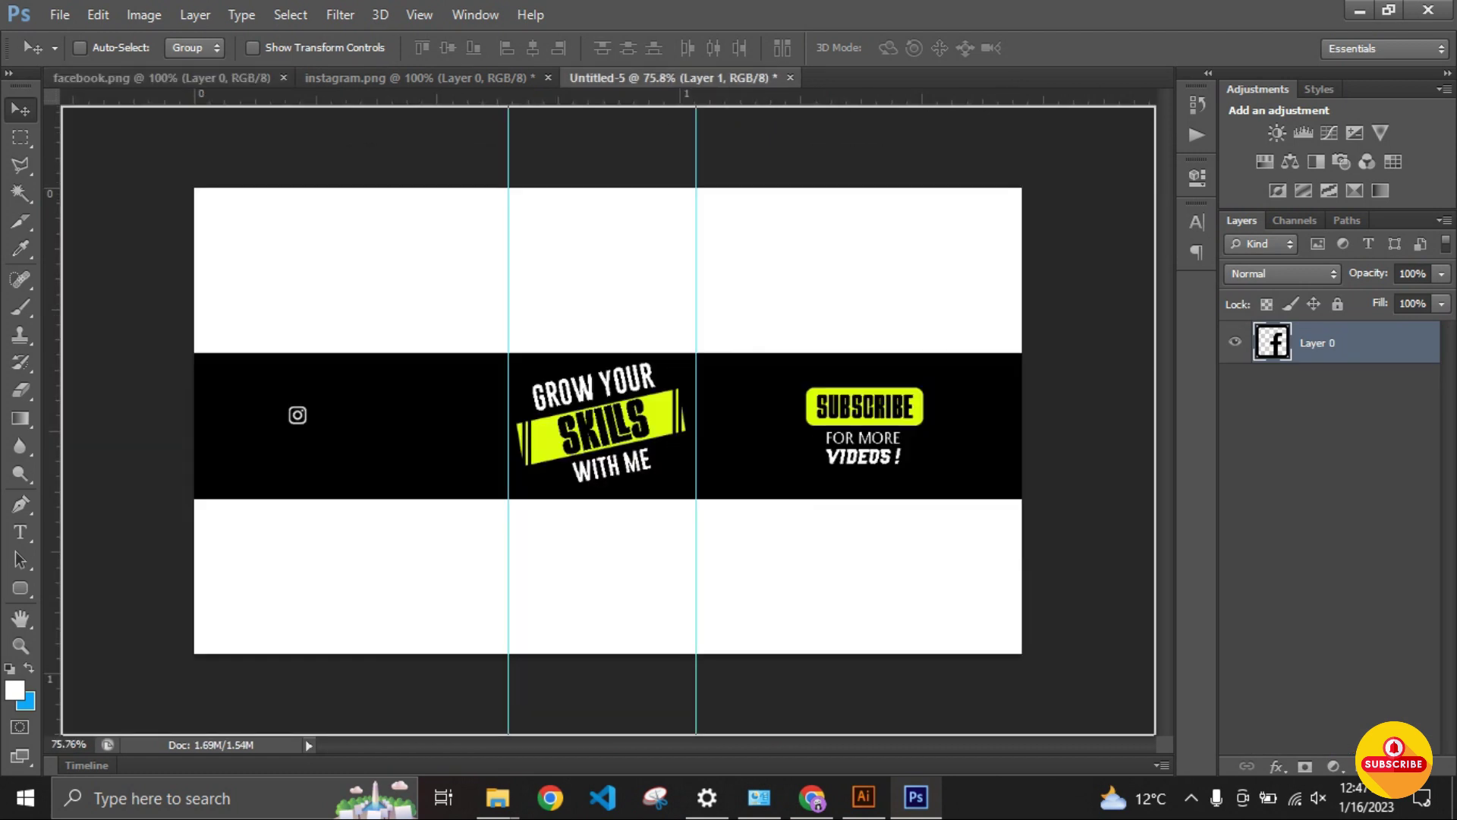
Step: Bring the Facebook icon into the banner, fill it white, and try shrinking it to about 7%
{"action": "mouse_move", "coordinate": [607, 379]}
{"action": "left_mouse_down"}
{"action": "mouse_move", "coordinate": [379, 456]}
{"action": "mouse_move", "coordinate": [425, 345]}
{"action": "left_mouse_up"}
{"action": "key", "text": "w"}
{"action": "left_click", "coordinate": [425, 346]}
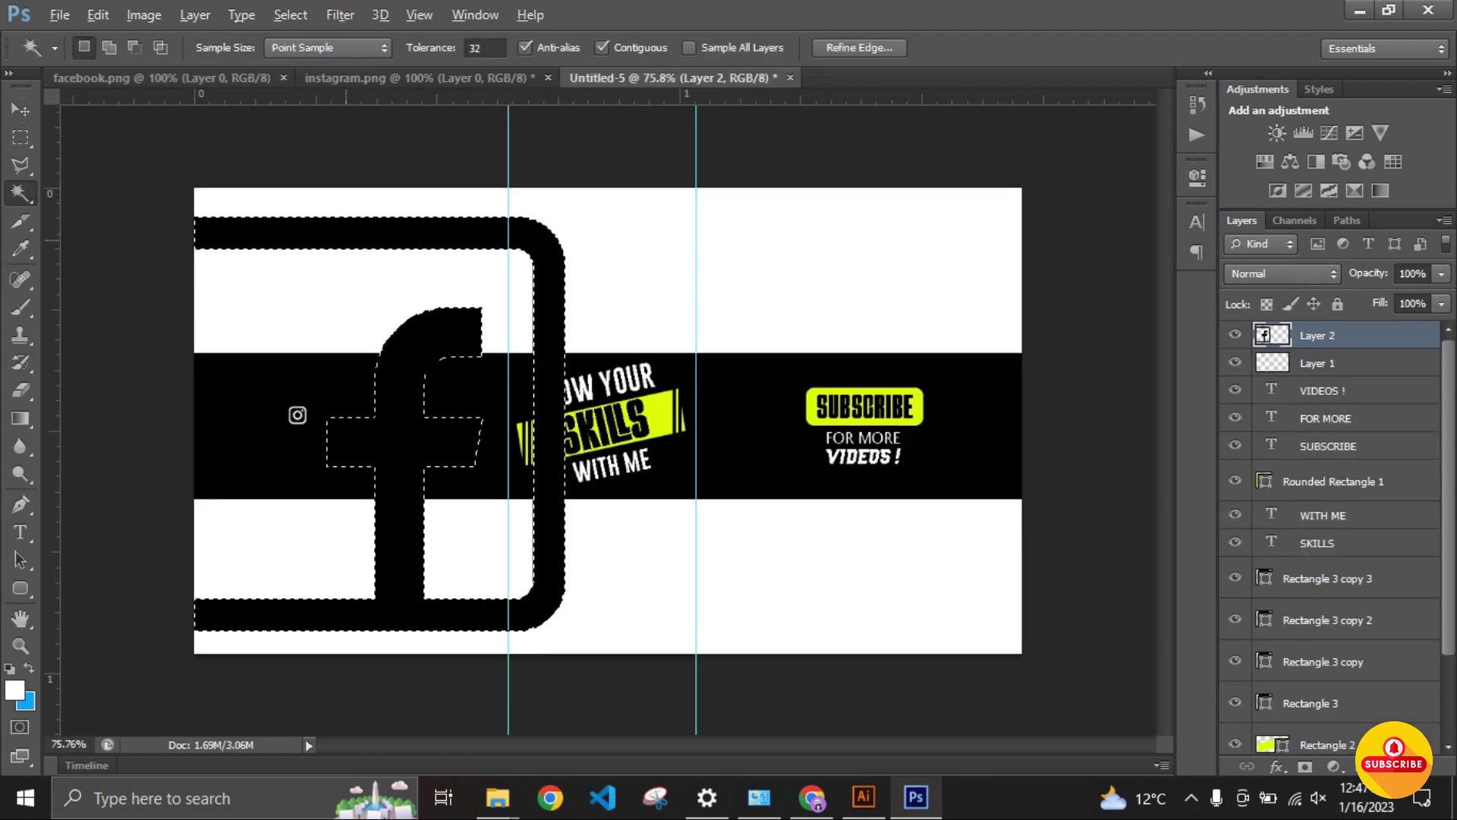
{"action": "key", "text": "alt+BackSpace"}
{"action": "key", "text": "v"}
{"action": "key", "text": "ctrl+d"}
{"action": "key", "text": "ctrl+t"}
{"action": "left_click_drag", "start_coordinate": [571, 212], "coordinate": [263, 519]}
{"action": "left_click_drag", "start_coordinate": [228, 577], "coordinate": [362, 444]}
{"action": "mouse_move", "coordinate": [397, 386]}
{"action": "left_mouse_down"}
{"action": "mouse_move", "coordinate": [301, 483]}
{"action": "mouse_move", "coordinate": [332, 415]}
{"action": "left_mouse_up"}
{"action": "key", "text": "Return"}
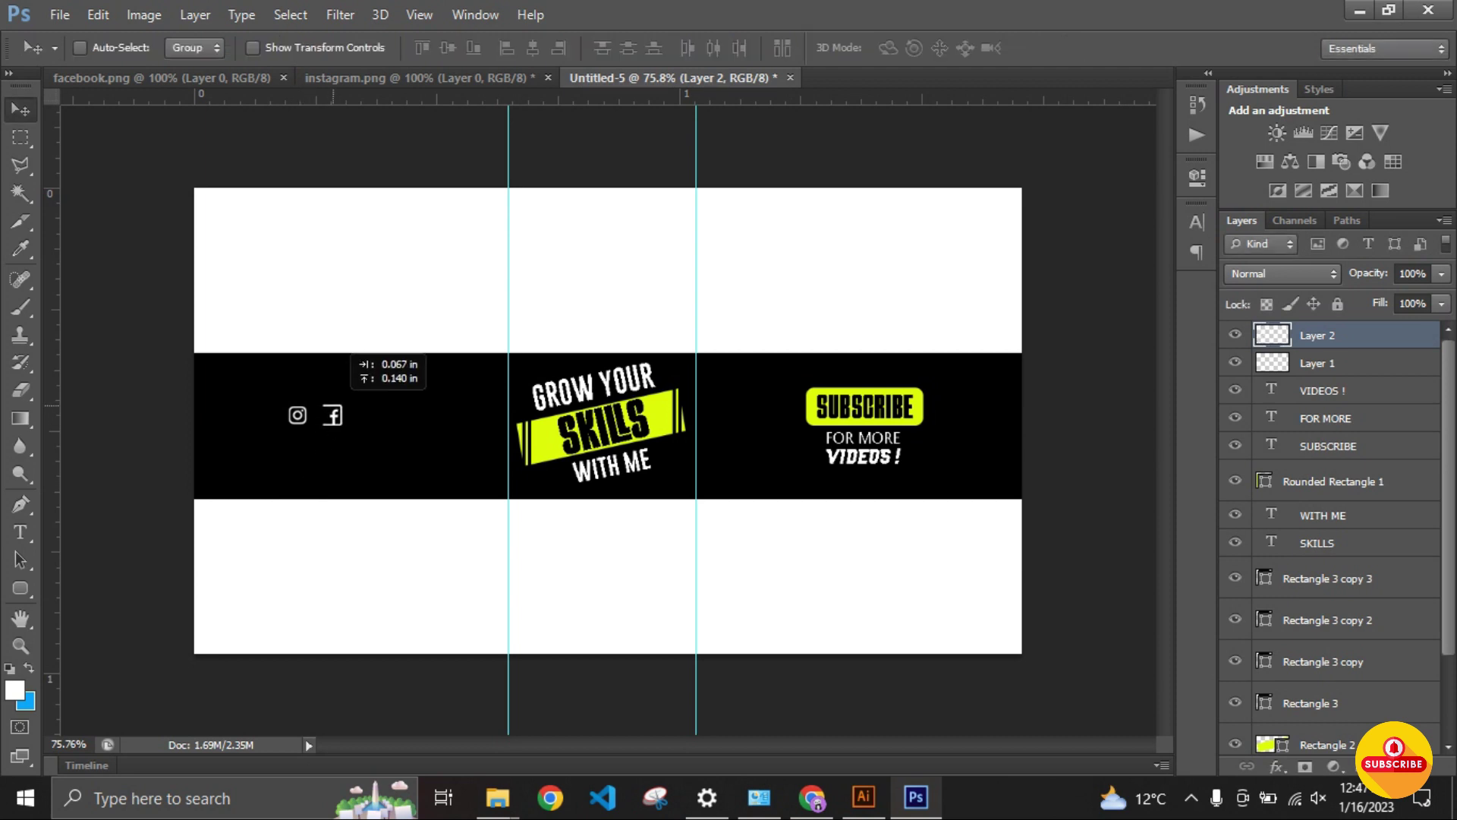
{"action": "key", "text": "ctrl+z"}
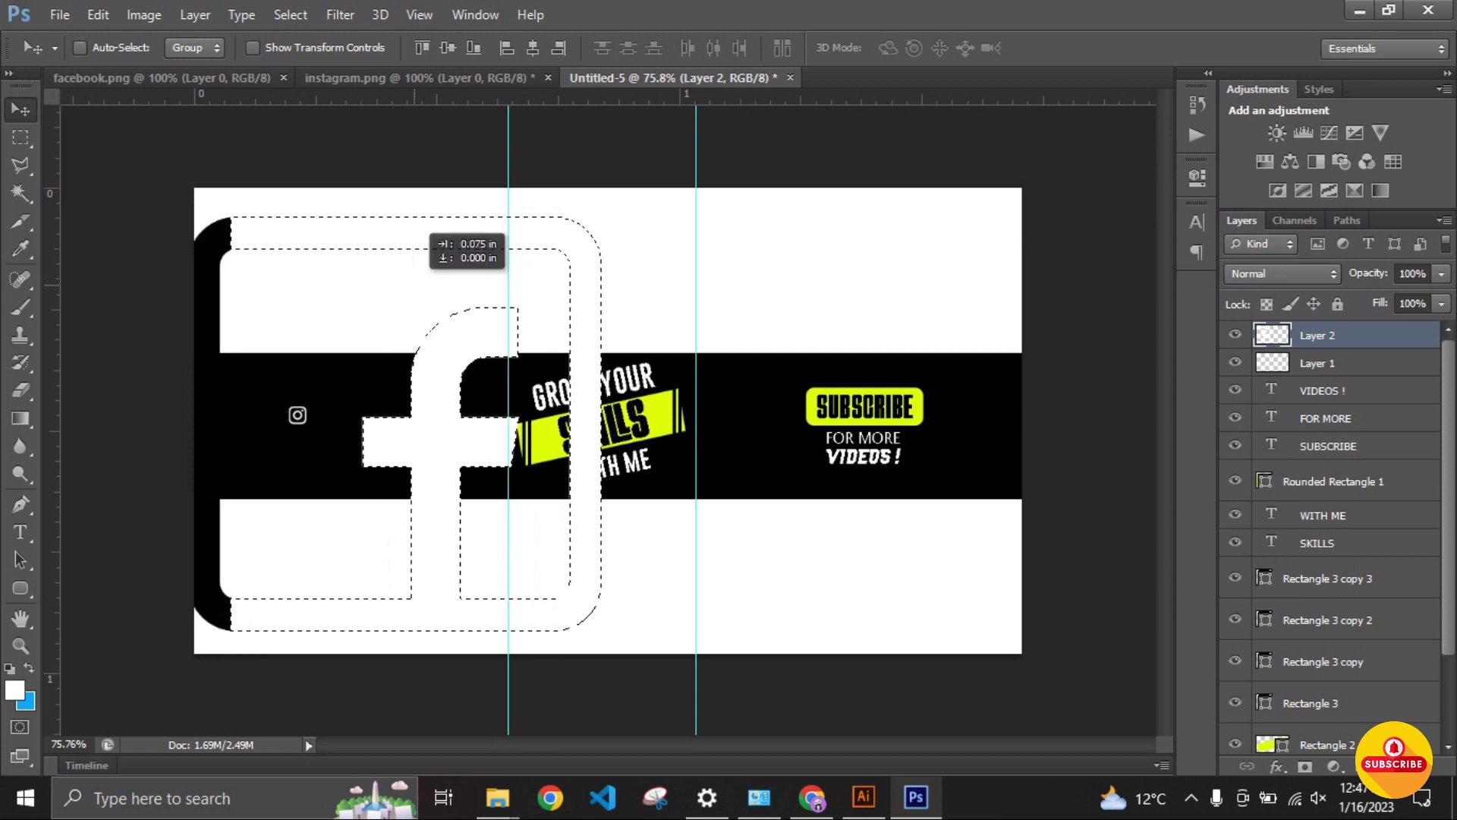
Step: Whiten the Facebook outline, shrink it beside the Instagram icon, and add a horizontal guide
{"action": "left_click_drag", "start_coordinate": [384, 225], "coordinate": [474, 220]}
{"action": "key", "text": "w"}
{"action": "left_click", "coordinate": [257, 288]}
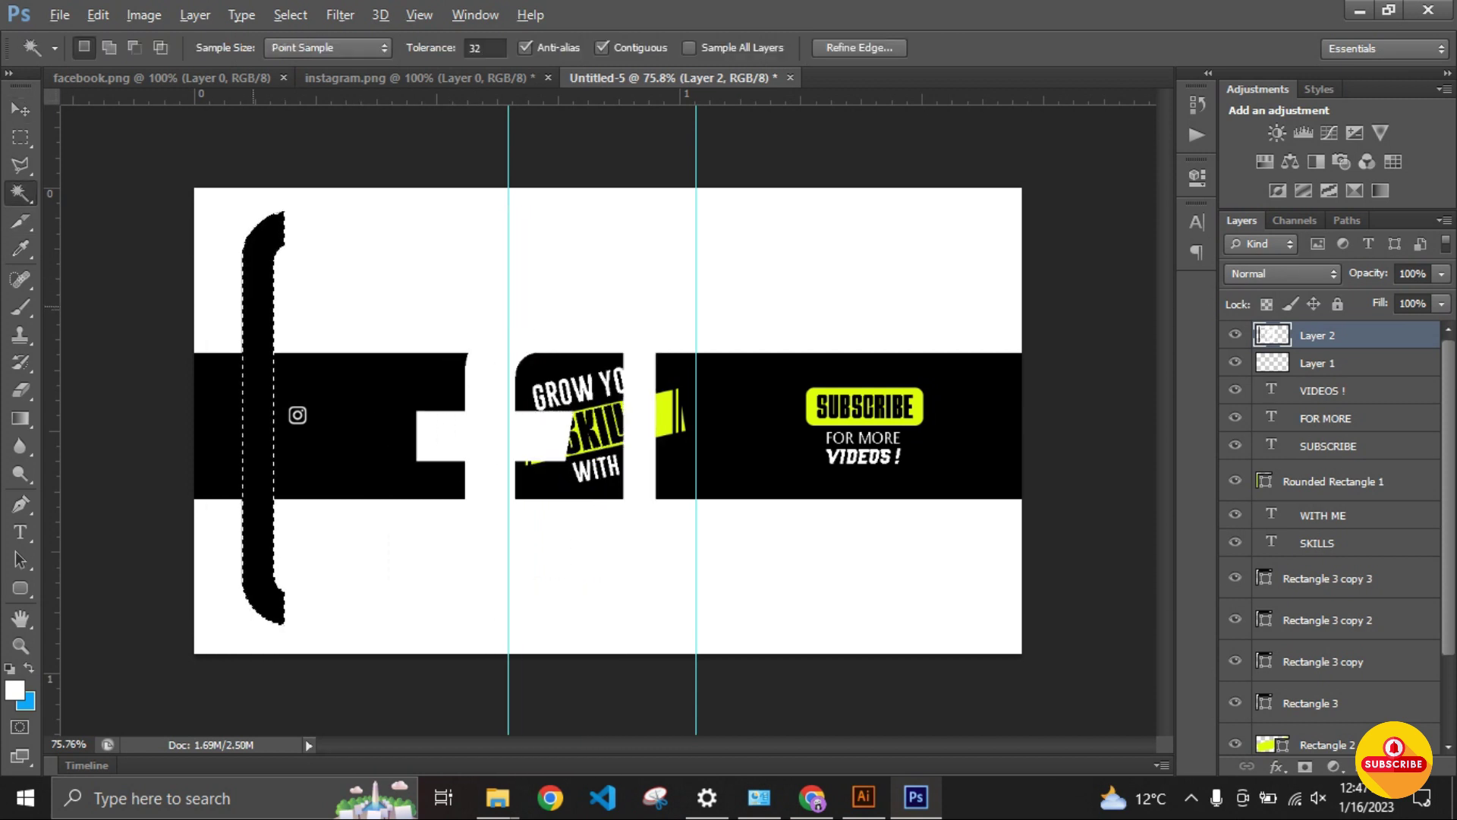
{"action": "key", "text": "Delete"}
{"action": "key", "text": "ctrl+d"}
{"action": "key", "text": "v"}
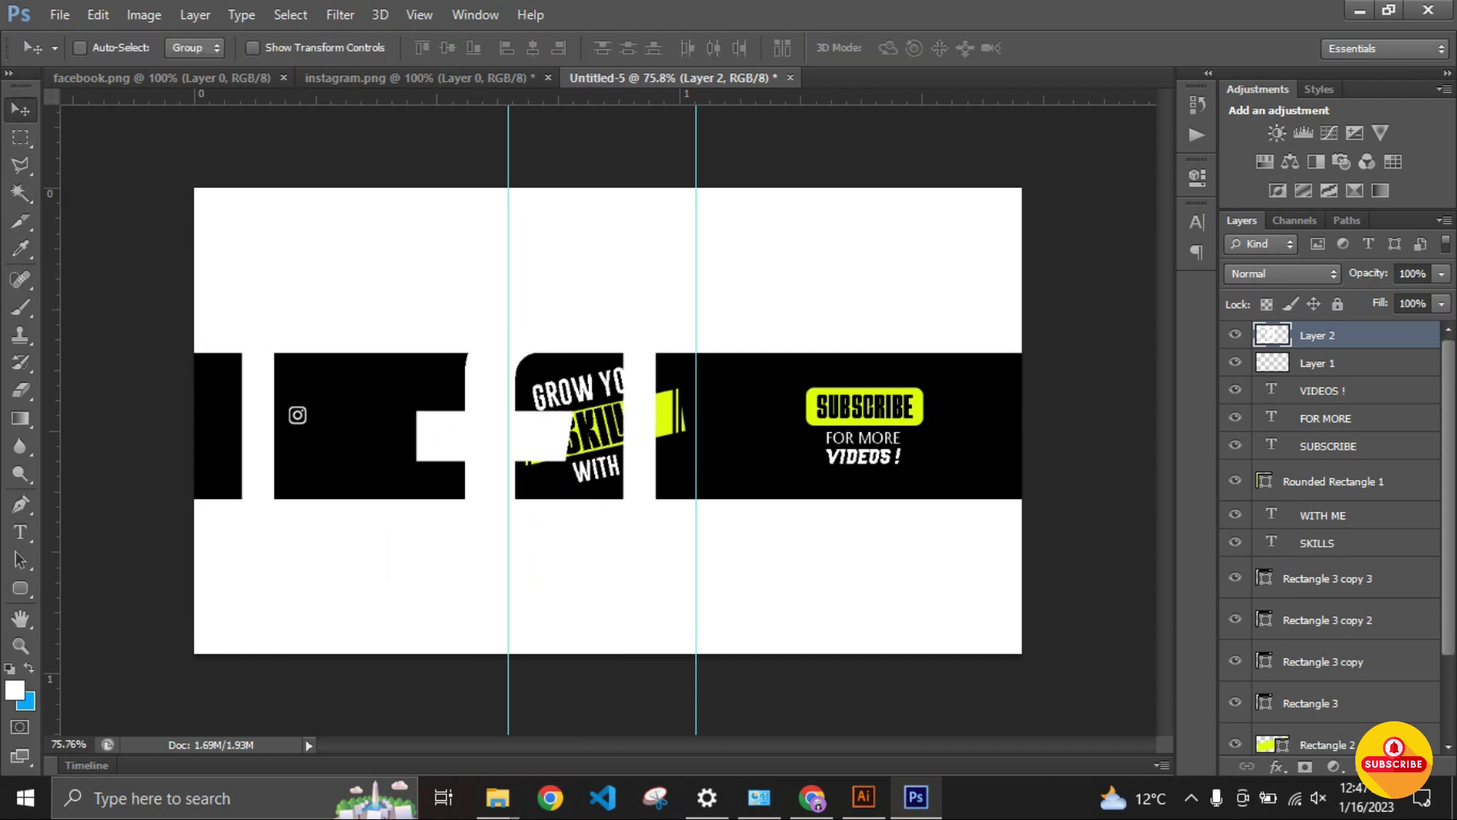
{"action": "key", "text": "ctrl+t"}
{"action": "left_click_drag", "start_coordinate": [660, 202], "coordinate": [268, 599]}
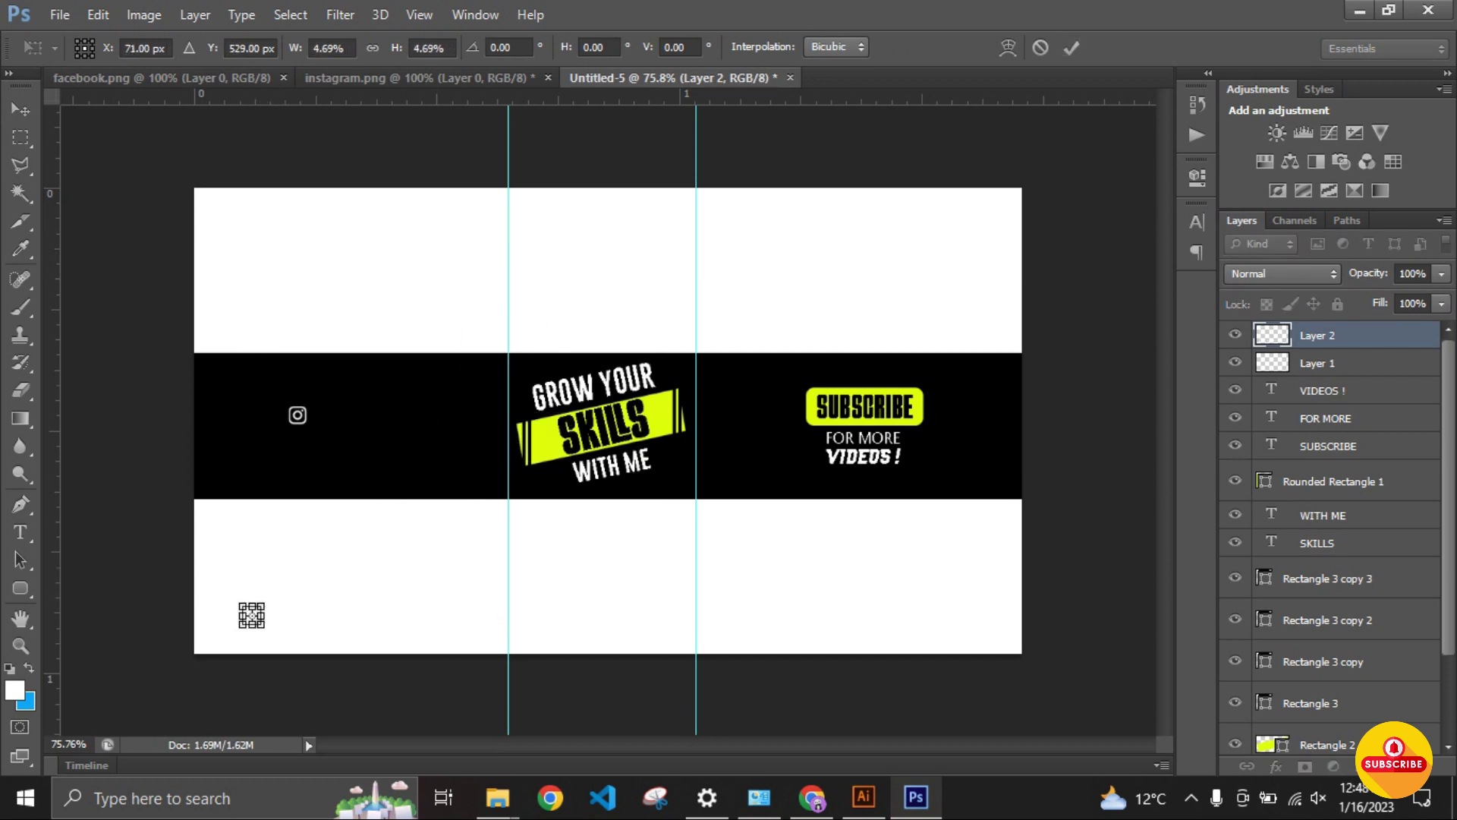
{"action": "key", "text": "Return"}
{"action": "mouse_move", "coordinate": [255, 613]}
{"action": "left_mouse_down"}
{"action": "mouse_move", "coordinate": [349, 415]}
{"action": "mouse_move", "coordinate": [325, 416]}
{"action": "left_mouse_up"}
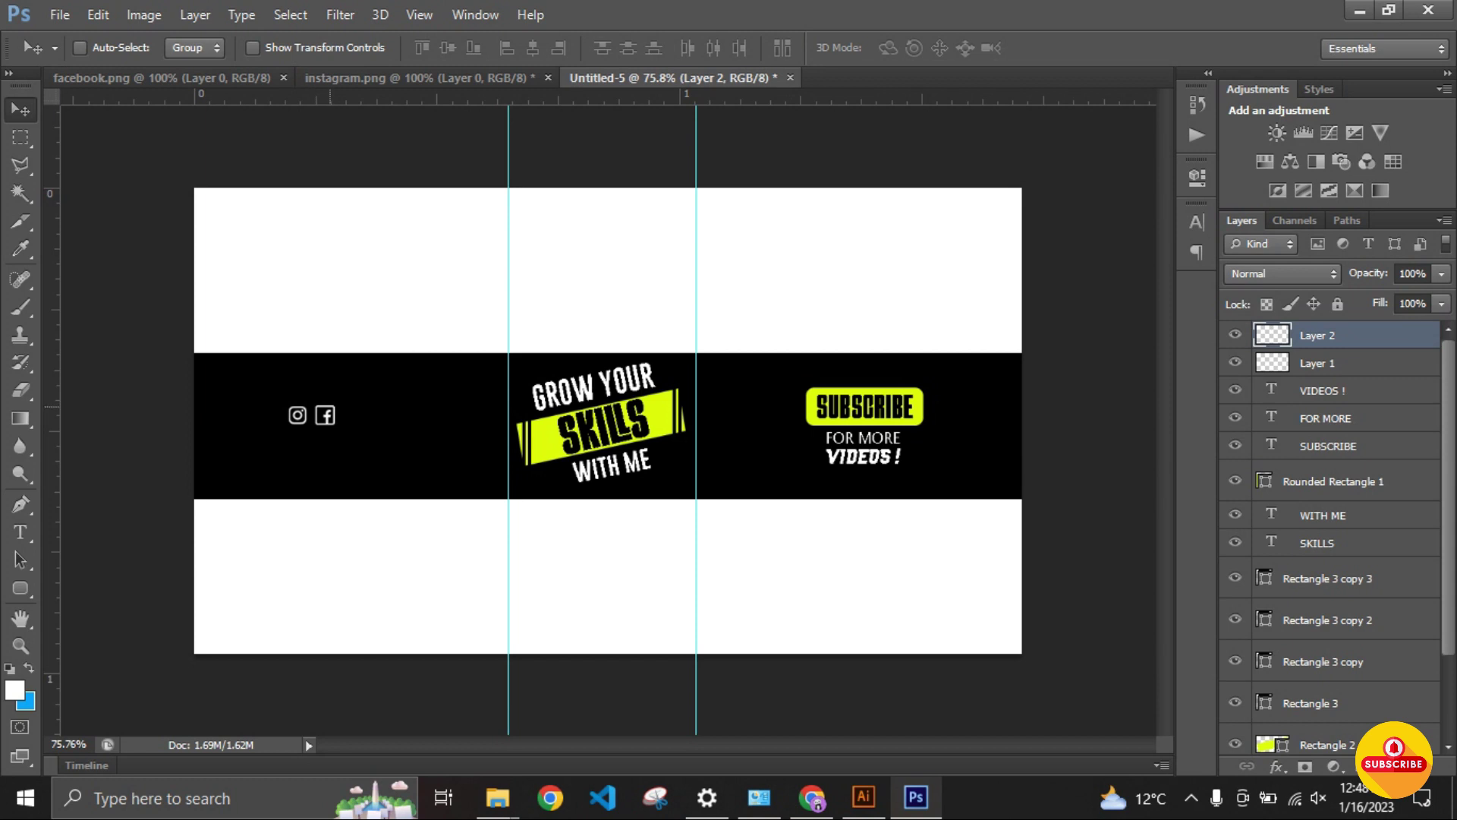
{"action": "left_click_drag", "start_coordinate": [330, 97], "coordinate": [188, 404]}
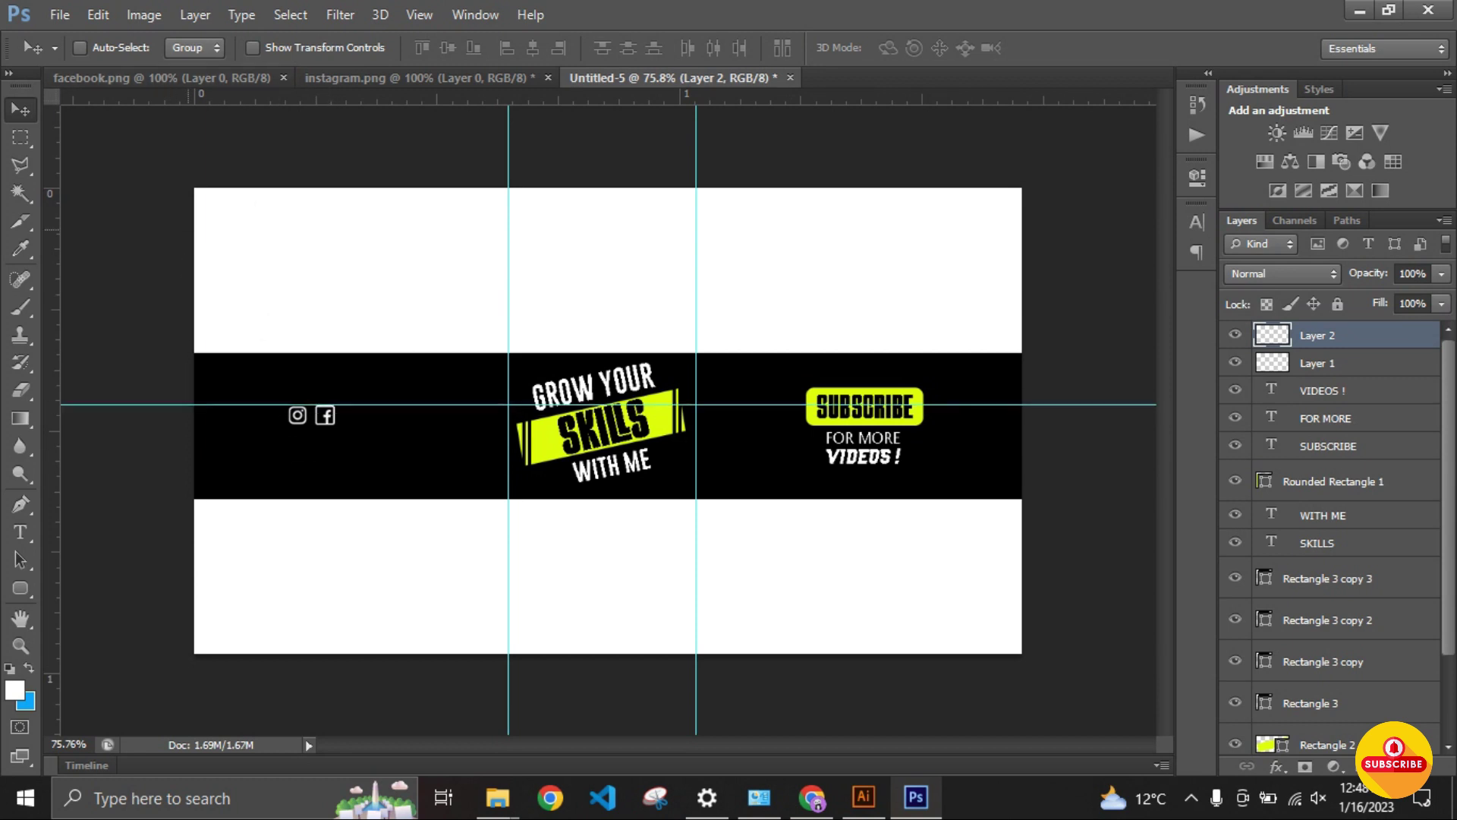
Step: Type the channel owner's name in small white LEMON MILK text beneath the social icons
{"action": "key", "text": "t"}
{"action": "left_click", "coordinate": [255, 459]}
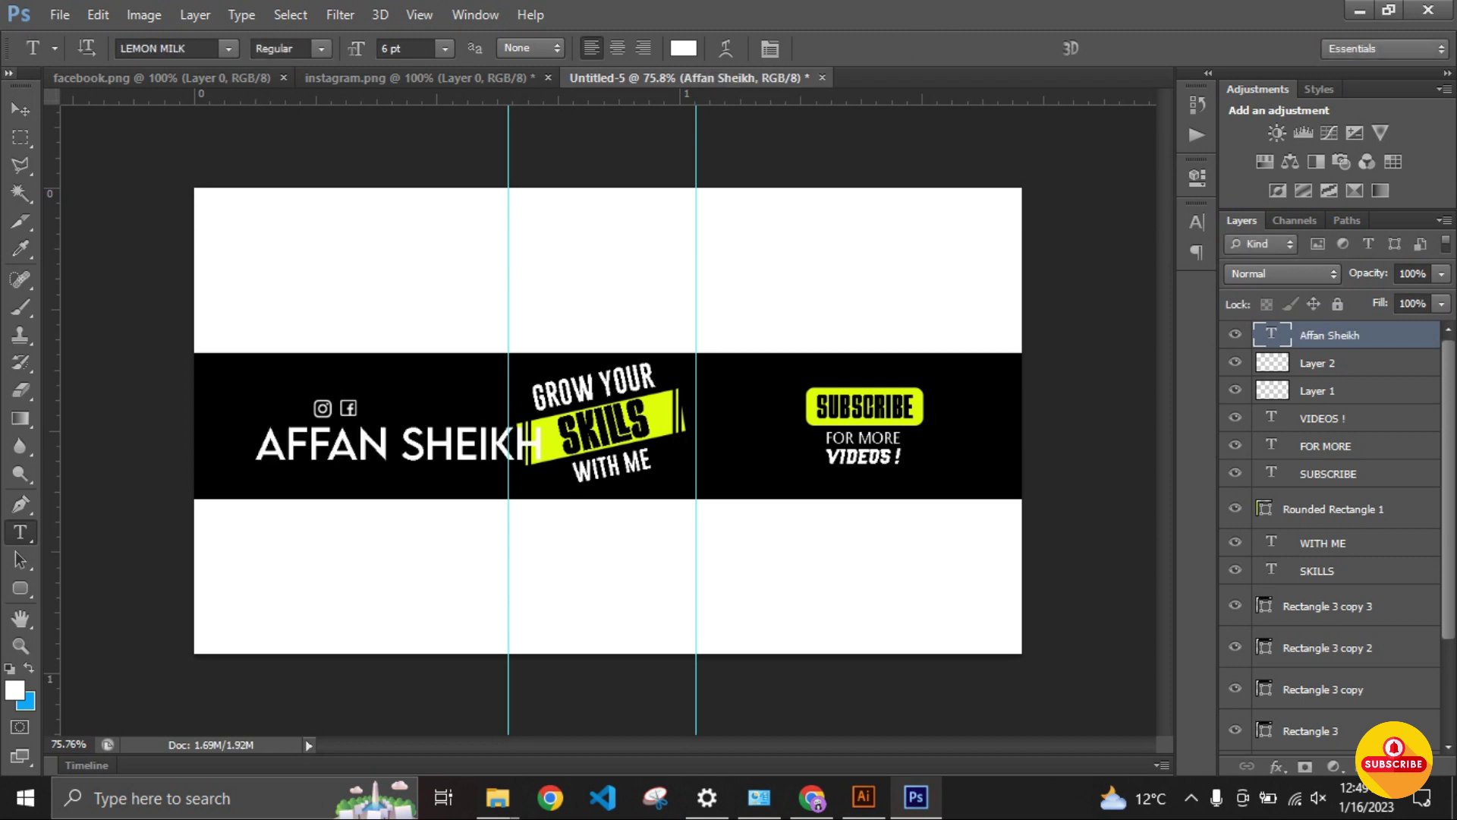
{"action": "key", "text": "v"}
{"action": "key", "text": "ctrl+t"}
{"action": "mouse_move", "coordinate": [543, 470]}
{"action": "left_mouse_down"}
{"action": "mouse_move", "coordinate": [337, 461]}
{"action": "mouse_move", "coordinate": [333, 431]}
{"action": "left_mouse_up"}
{"action": "left_click", "coordinate": [1070, 47]}
{"action": "key", "text": "d"}
{"action": "key", "text": "ctrl+shift+n"}
{"action": "key", "text": "g"}
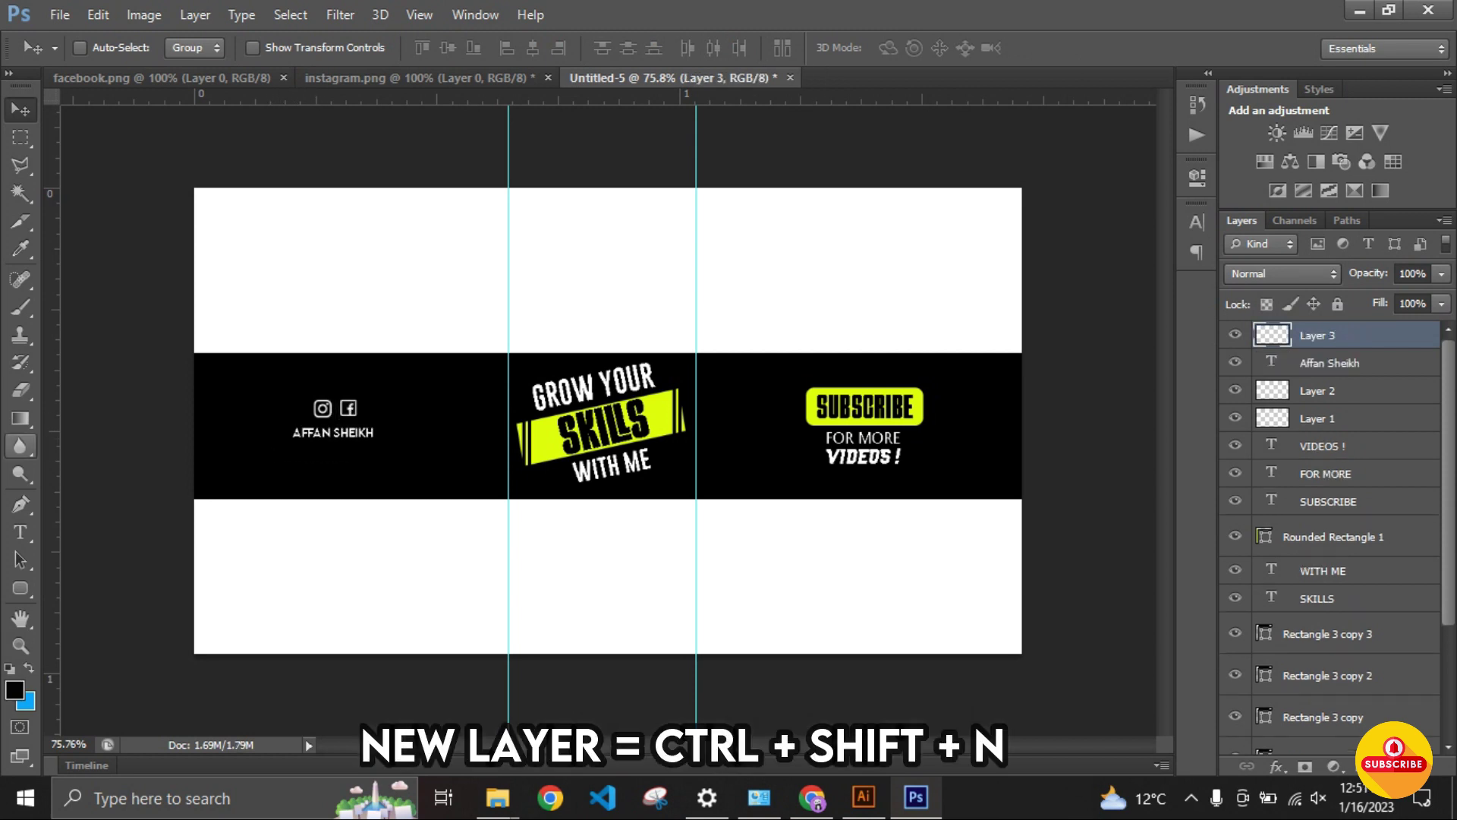
{"action": "left_click", "coordinate": [337, 296]}
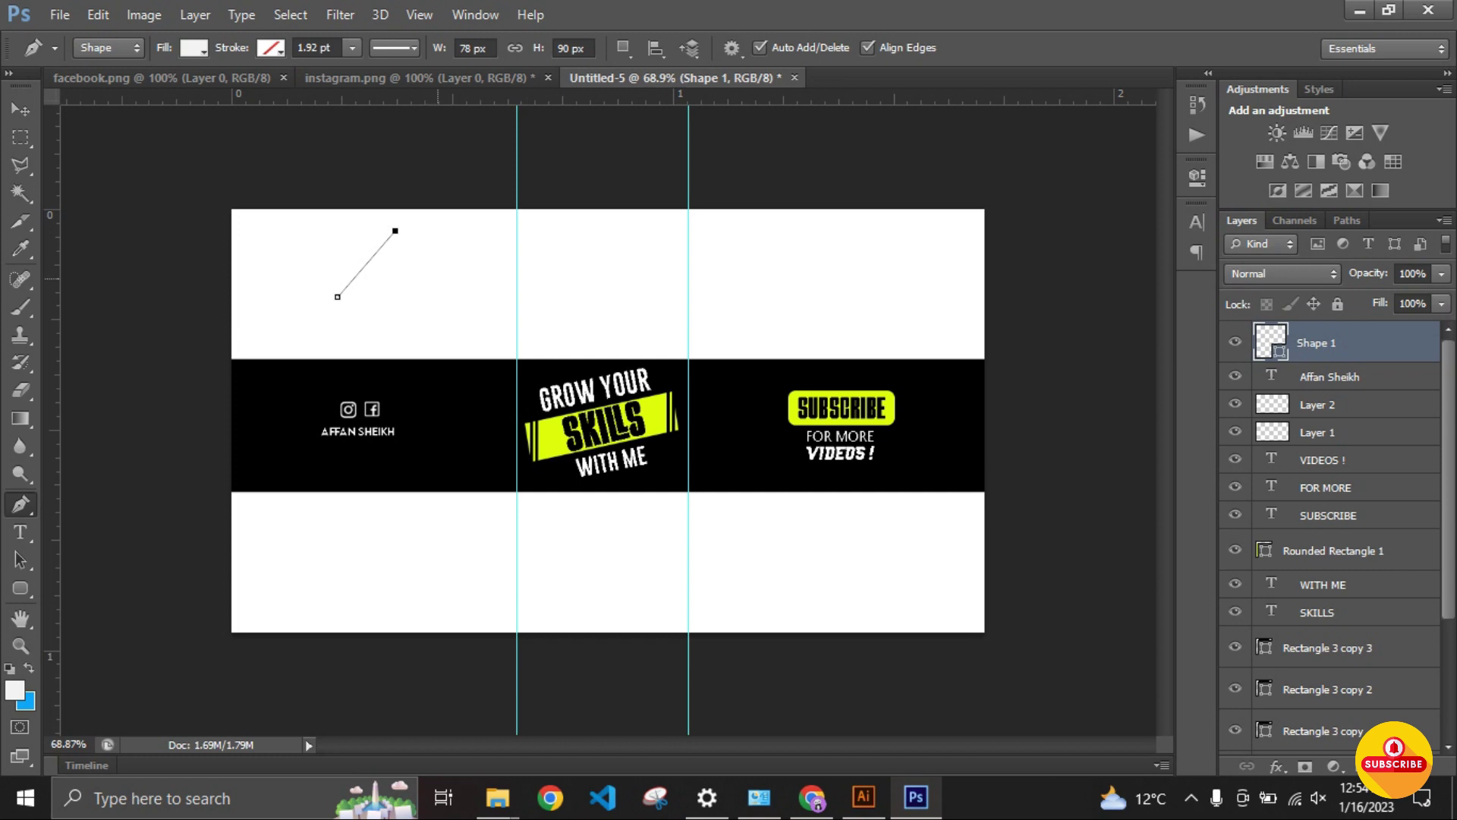
Step: Draw a four-cornered custom shape with the Pen tool and fill it lime yellow
{"action": "left_click", "coordinate": [439, 276]}
{"action": "key", "text": "ctrl+z"}
{"action": "left_click", "coordinate": [429, 238]}
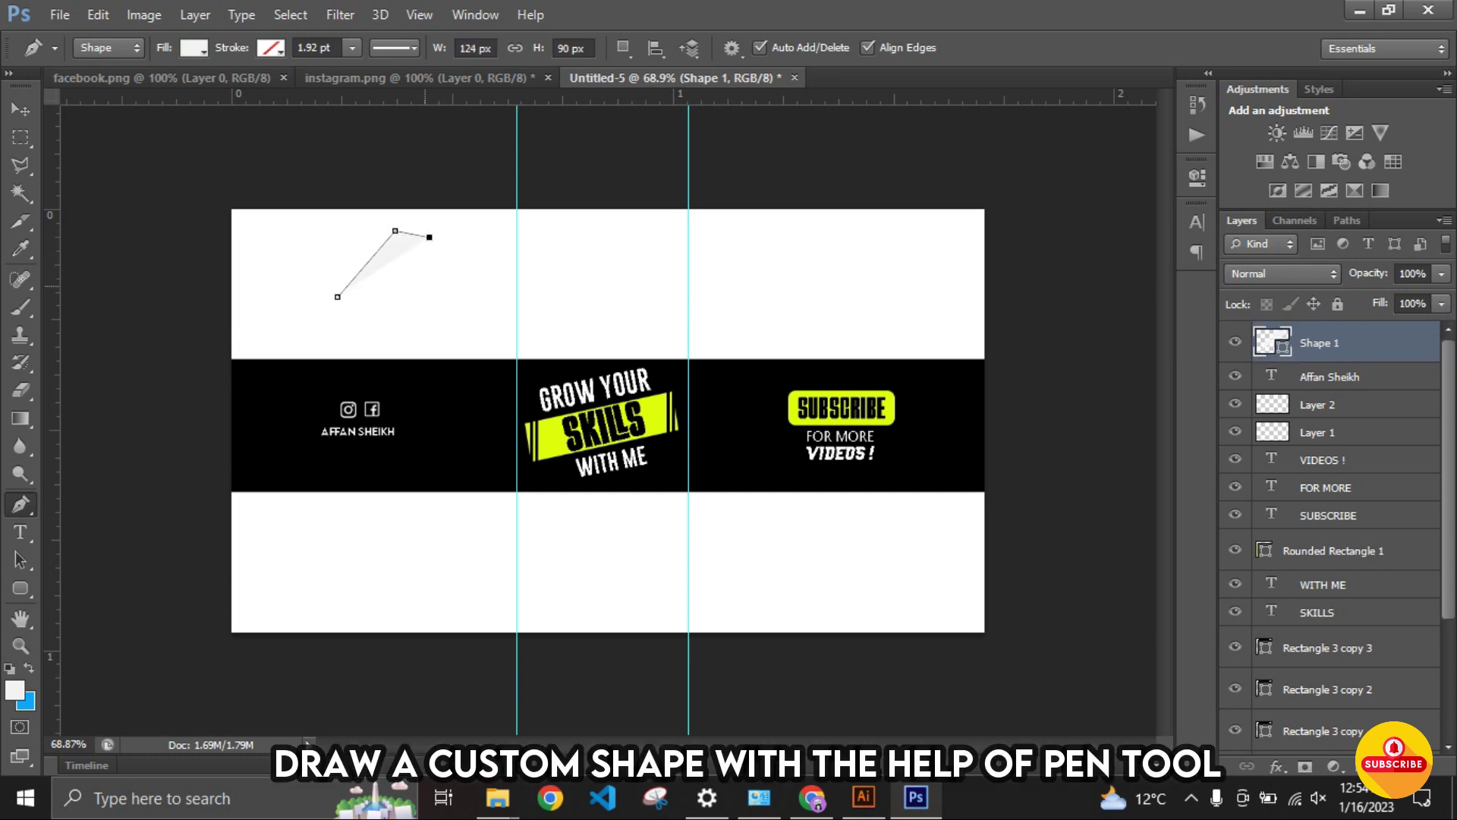
{"action": "left_click", "coordinate": [425, 286]}
{"action": "key", "text": "v"}
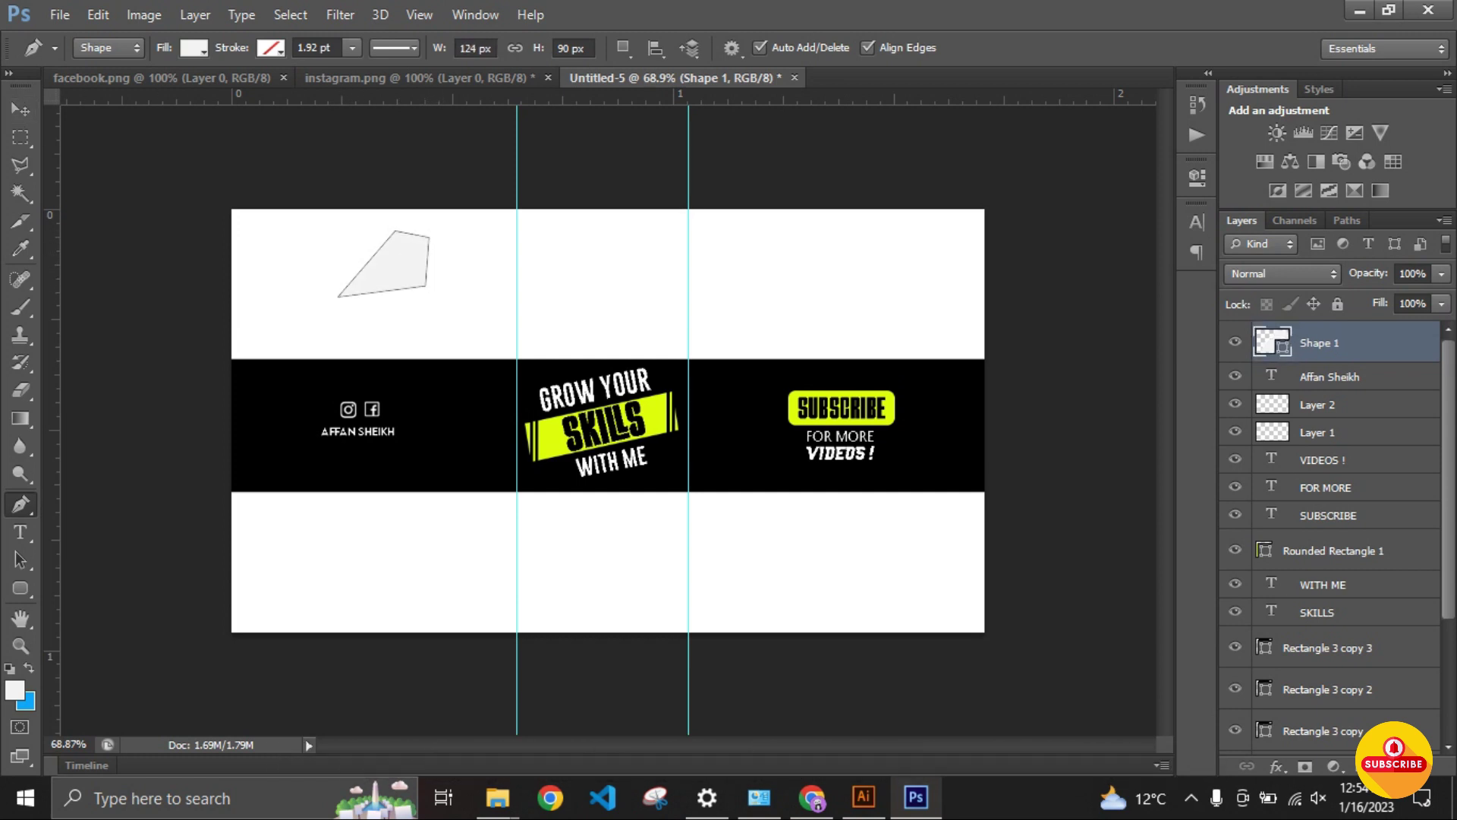
{"action": "left_click", "coordinate": [193, 48]}
{"action": "left_click", "coordinate": [167, 150]}
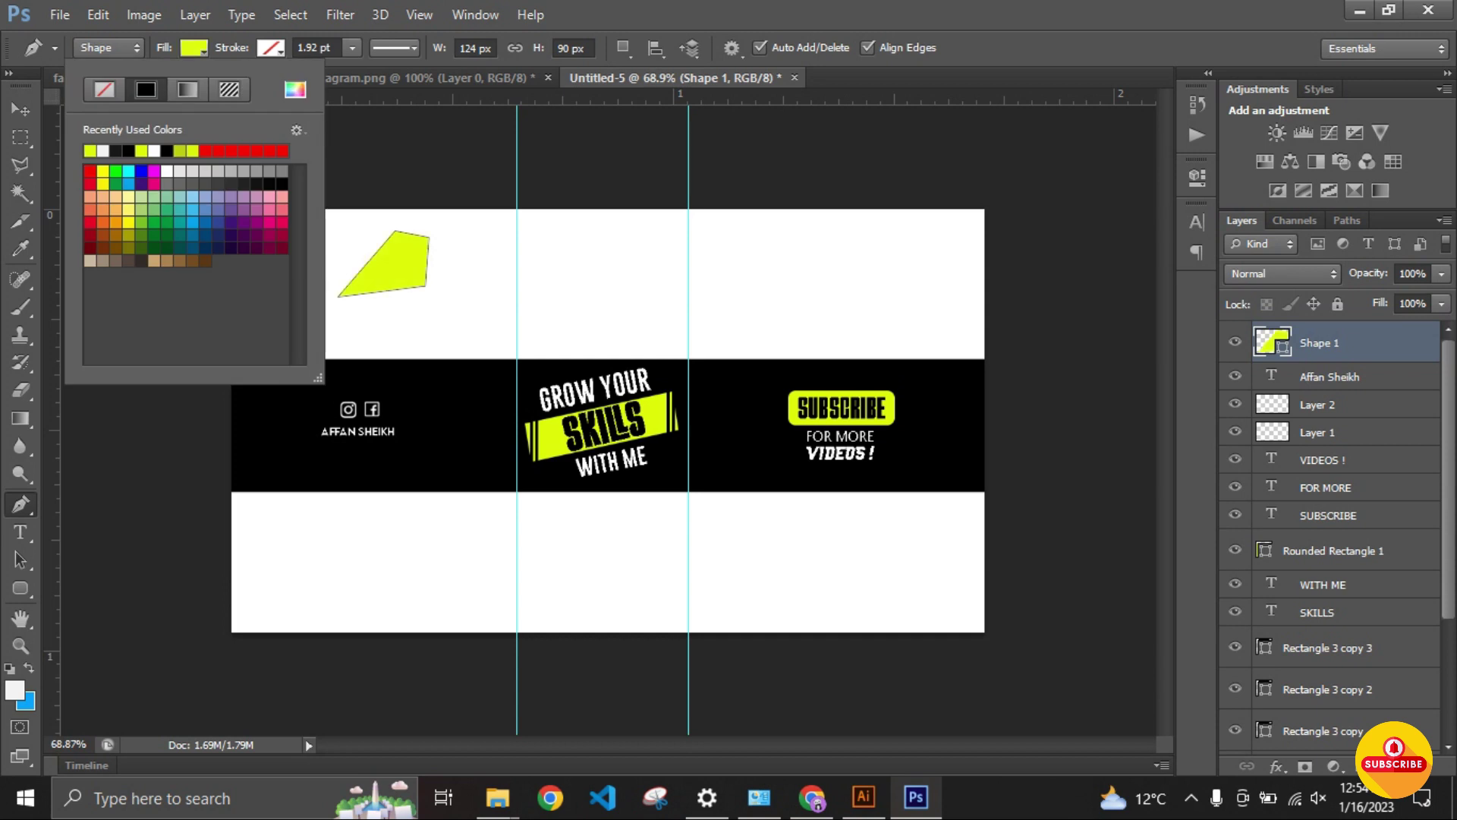
{"action": "key", "text": "Escape"}
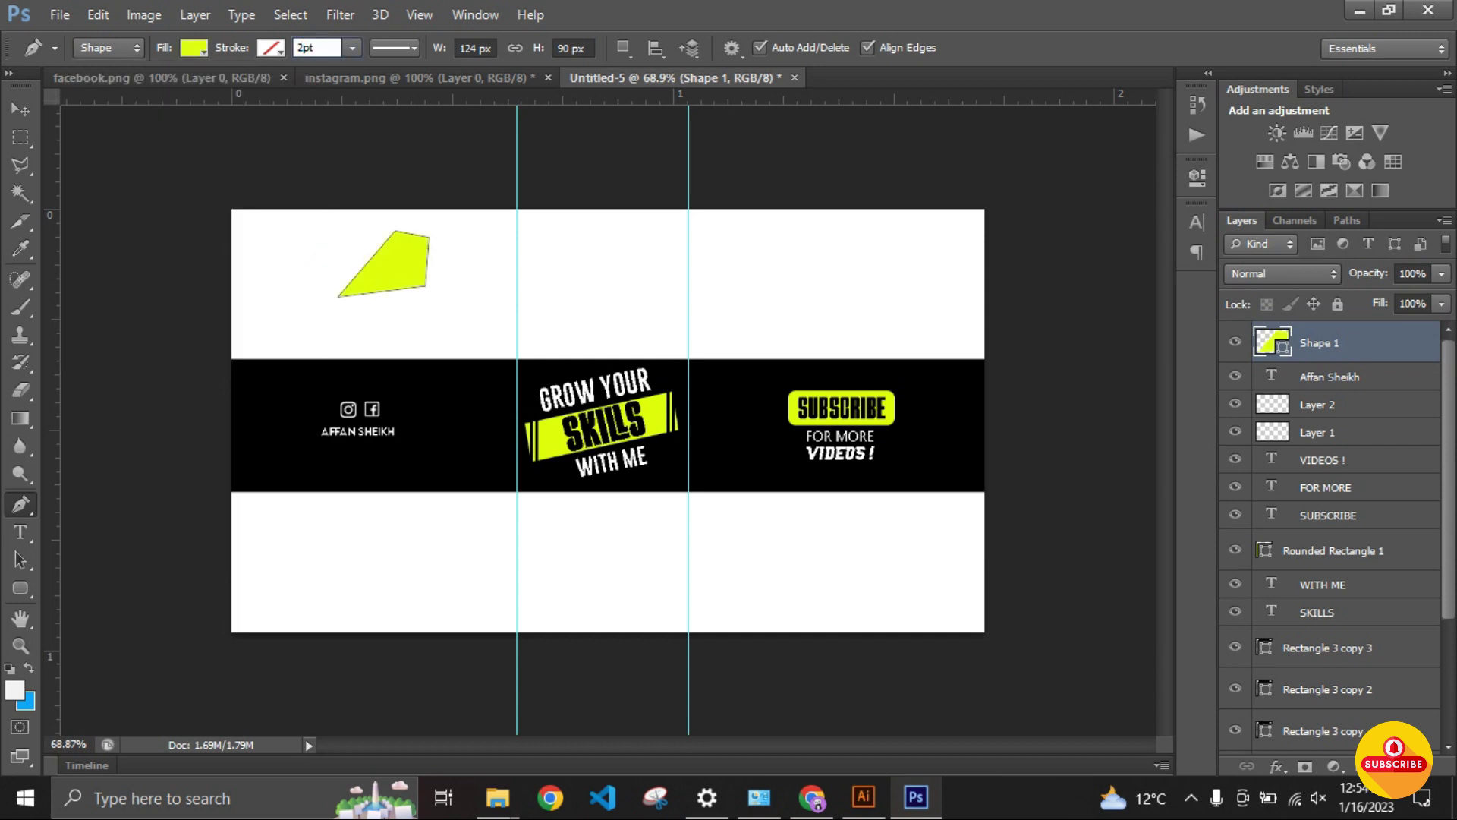
Step: Shrink the lime shape and move it onto the band right of the owner's name
{"action": "left_click", "coordinate": [194, 48]}
{"action": "key", "text": "Escape"}
{"action": "key", "text": "v"}
{"action": "mouse_move", "coordinate": [383, 262]}
{"action": "left_mouse_down"}
{"action": "mouse_move", "coordinate": [444, 421]}
{"action": "mouse_move", "coordinate": [461, 409]}
{"action": "mouse_move", "coordinate": [442, 418]}
{"action": "left_mouse_up"}
{"action": "key", "text": "ctrl+t"}
{"action": "key", "text": "Return"}
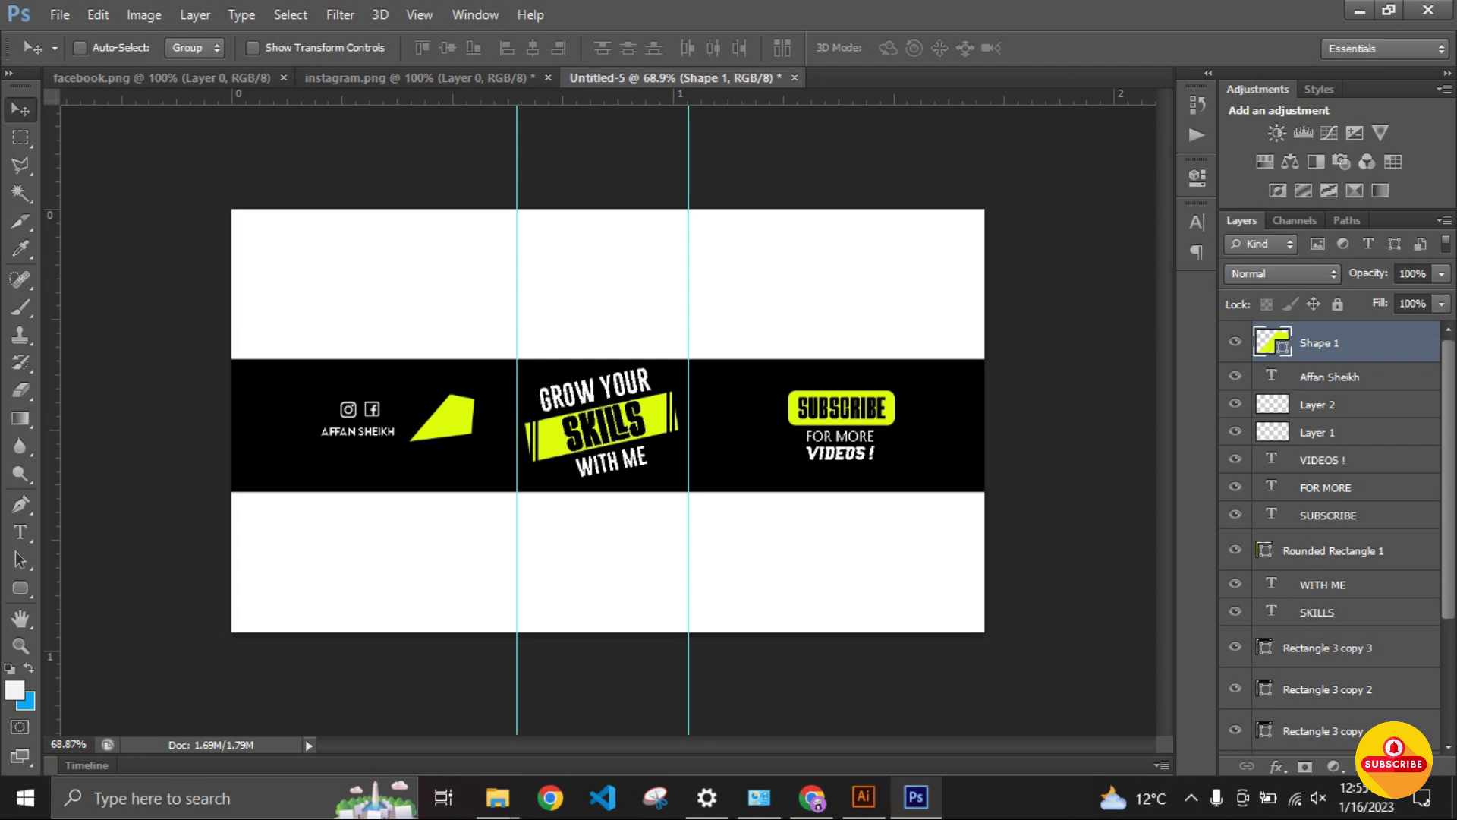
Step: Draw a tall plain rectangle left of the icons and fill it lime yellow
{"action": "left_click", "coordinate": [1358, 766]}
{"action": "left_click", "coordinate": [21, 588]}
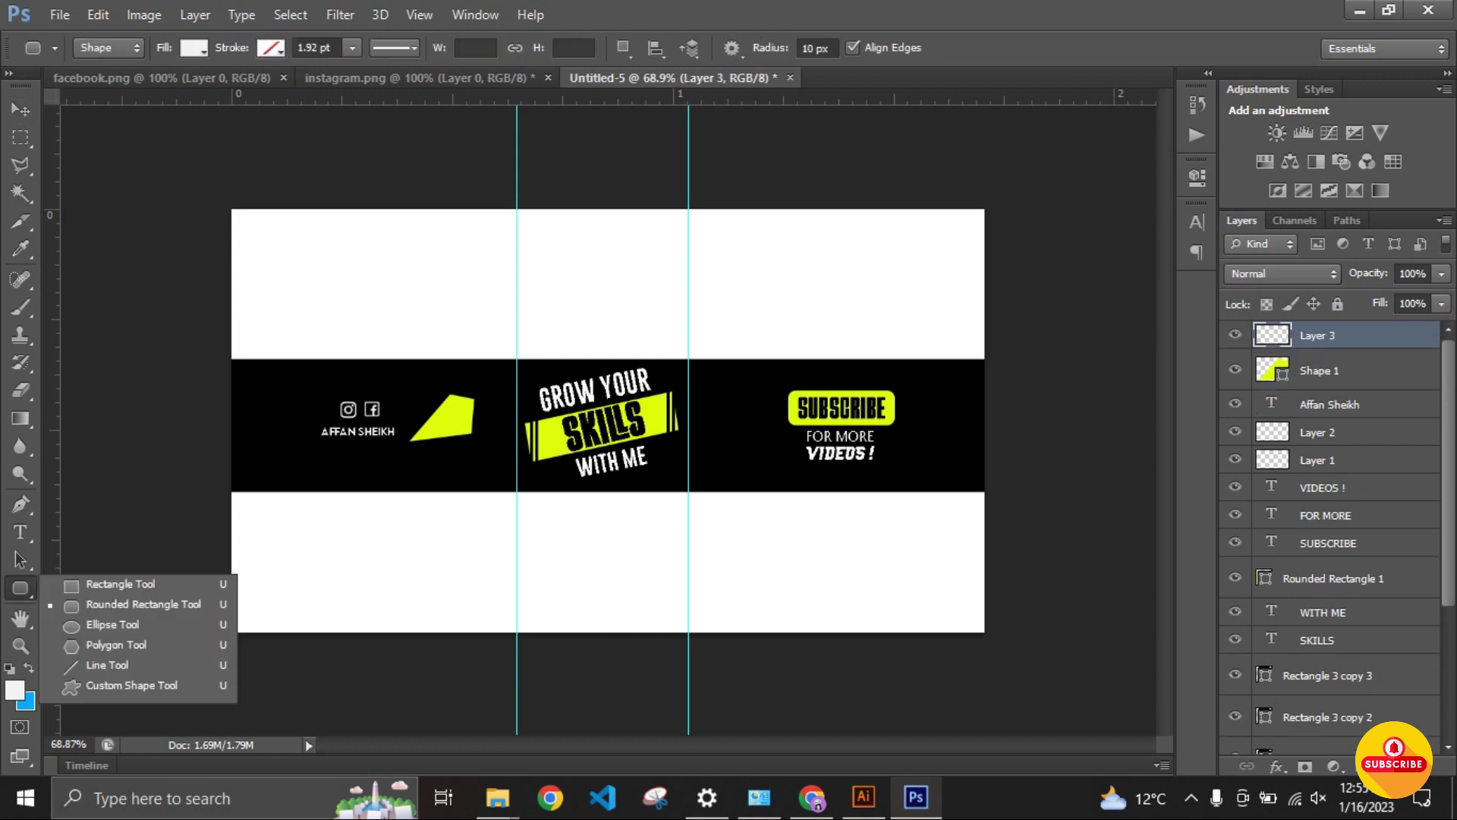
{"action": "left_click", "coordinate": [137, 604]}
{"action": "left_click_drag", "start_coordinate": [349, 372], "coordinate": [314, 519]}
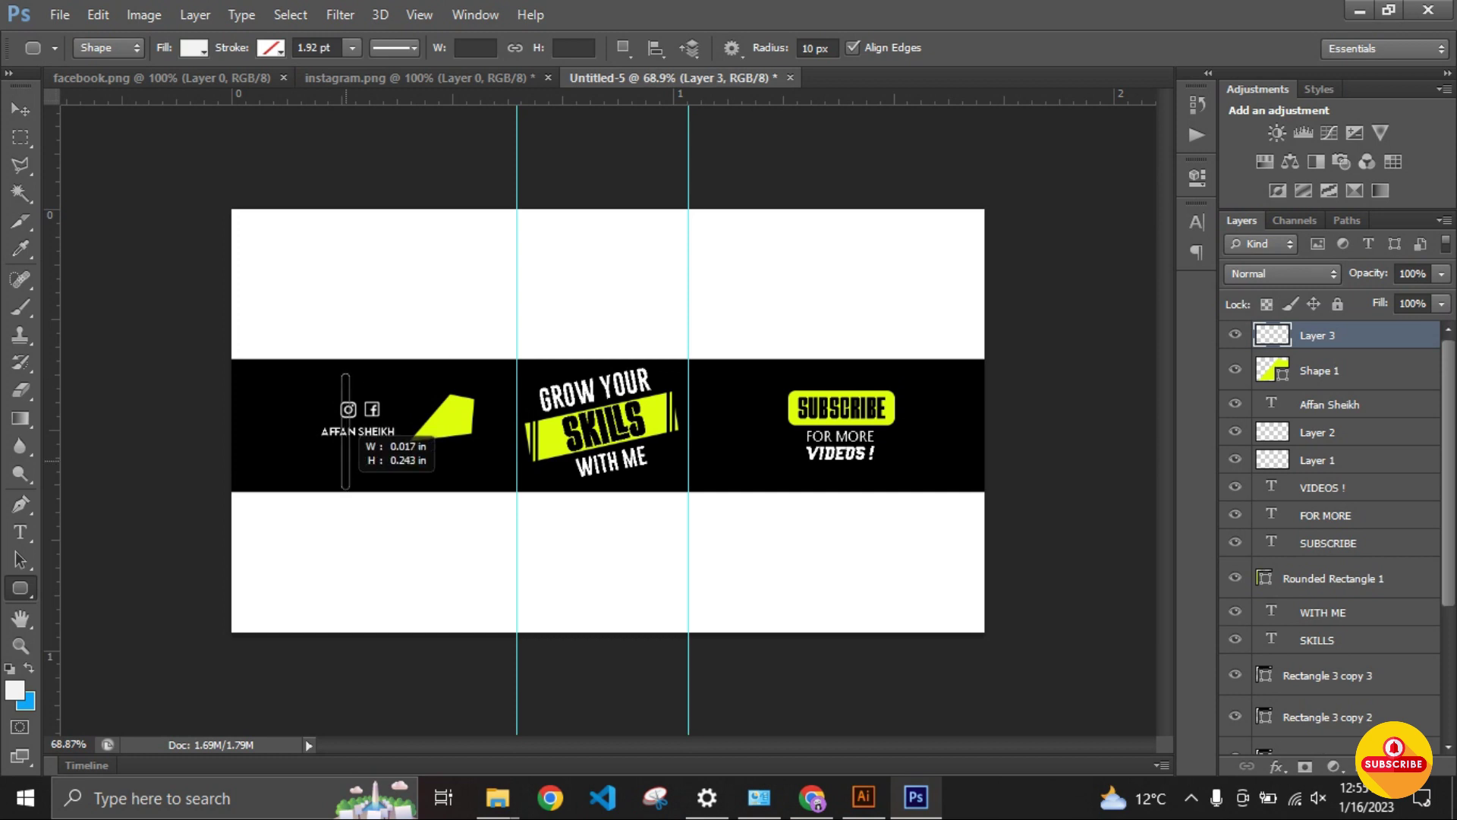
{"action": "key", "text": "ctrl+z"}
{"action": "right_click", "coordinate": [20, 588]}
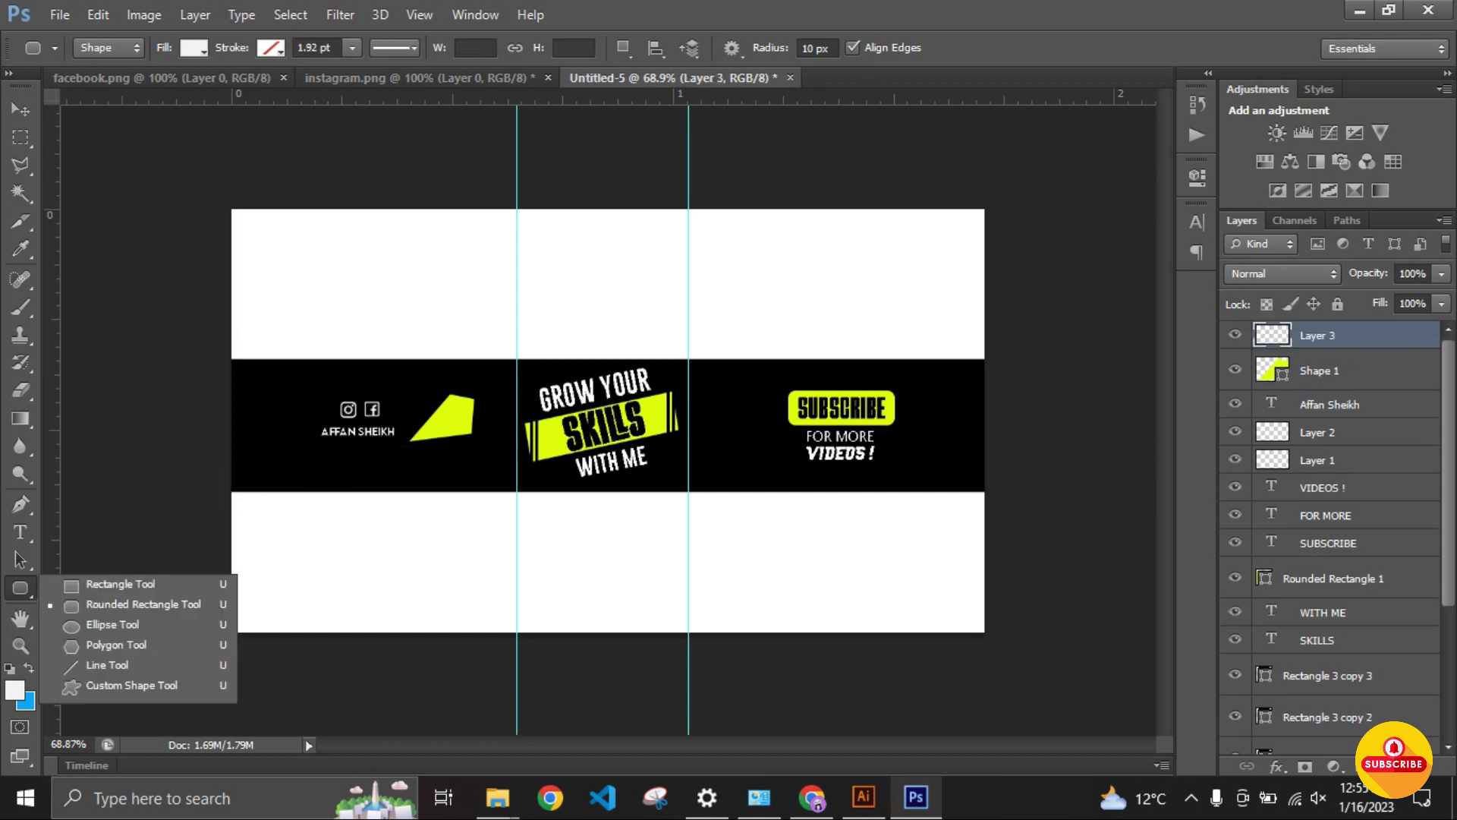
{"action": "left_click", "coordinate": [99, 585]}
{"action": "left_click_drag", "start_coordinate": [302, 374], "coordinate": [316, 534]}
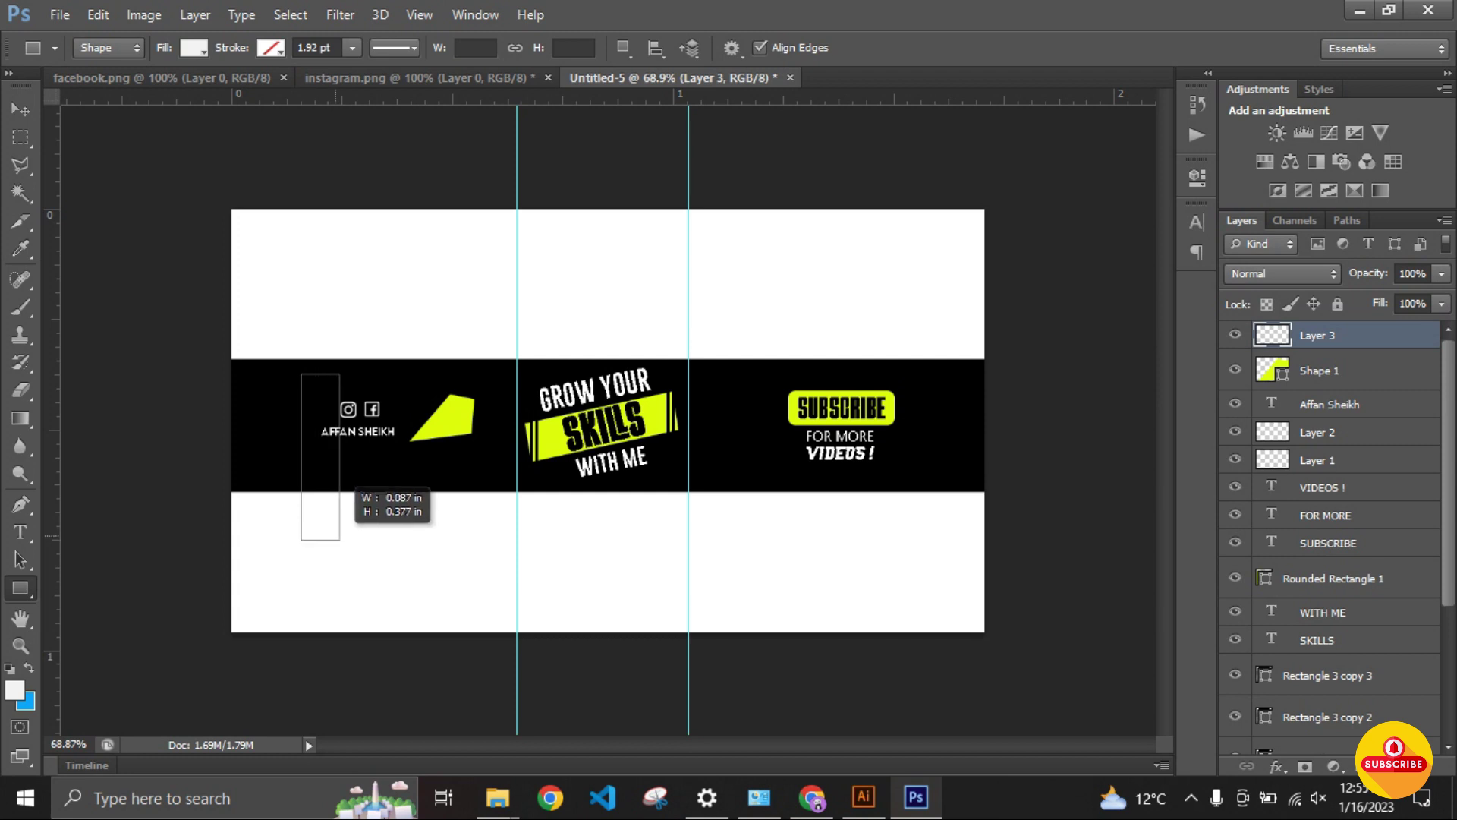
{"action": "left_click_drag", "start_coordinate": [316, 533], "coordinate": [339, 540]}
{"action": "left_click", "coordinate": [193, 47]}
{"action": "left_click", "coordinate": [90, 150]}
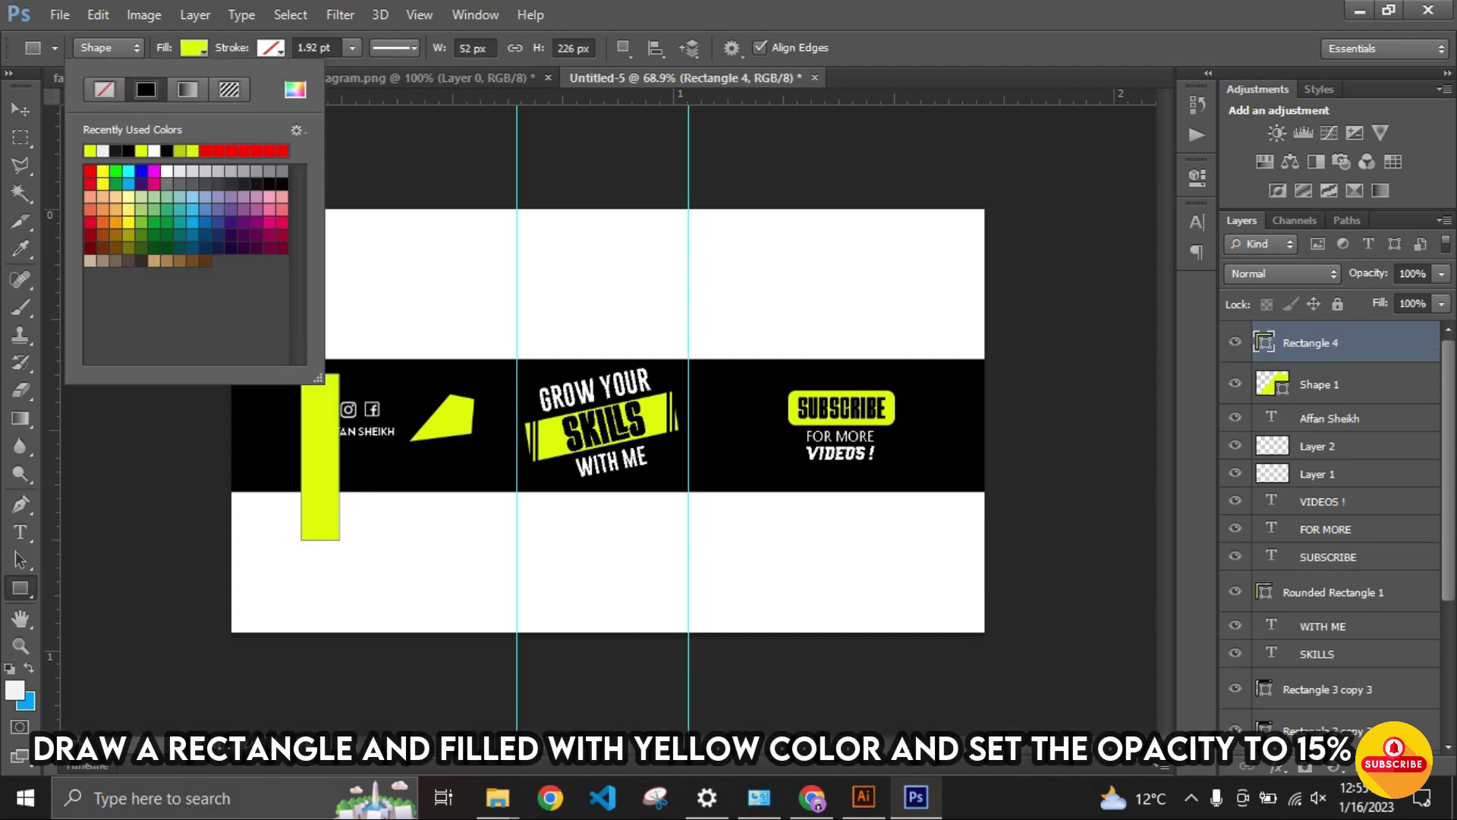
{"action": "key", "text": "Return"}
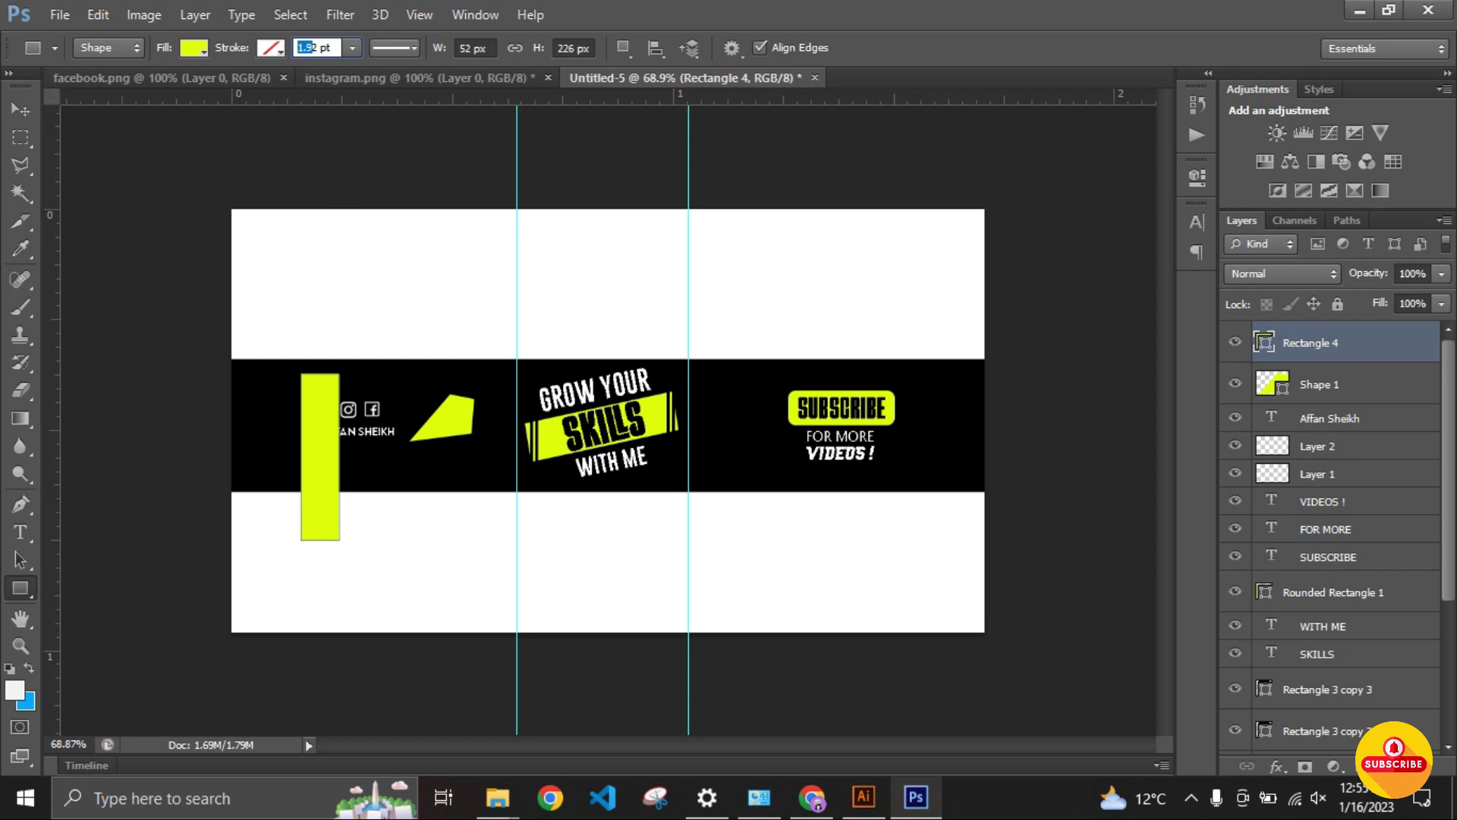
{"action": "type", "text": "2"}
Step: Rotate the lime rectangle 30° and stretch it into a longer tilted bar
{"action": "left_click", "coordinate": [270, 47]}
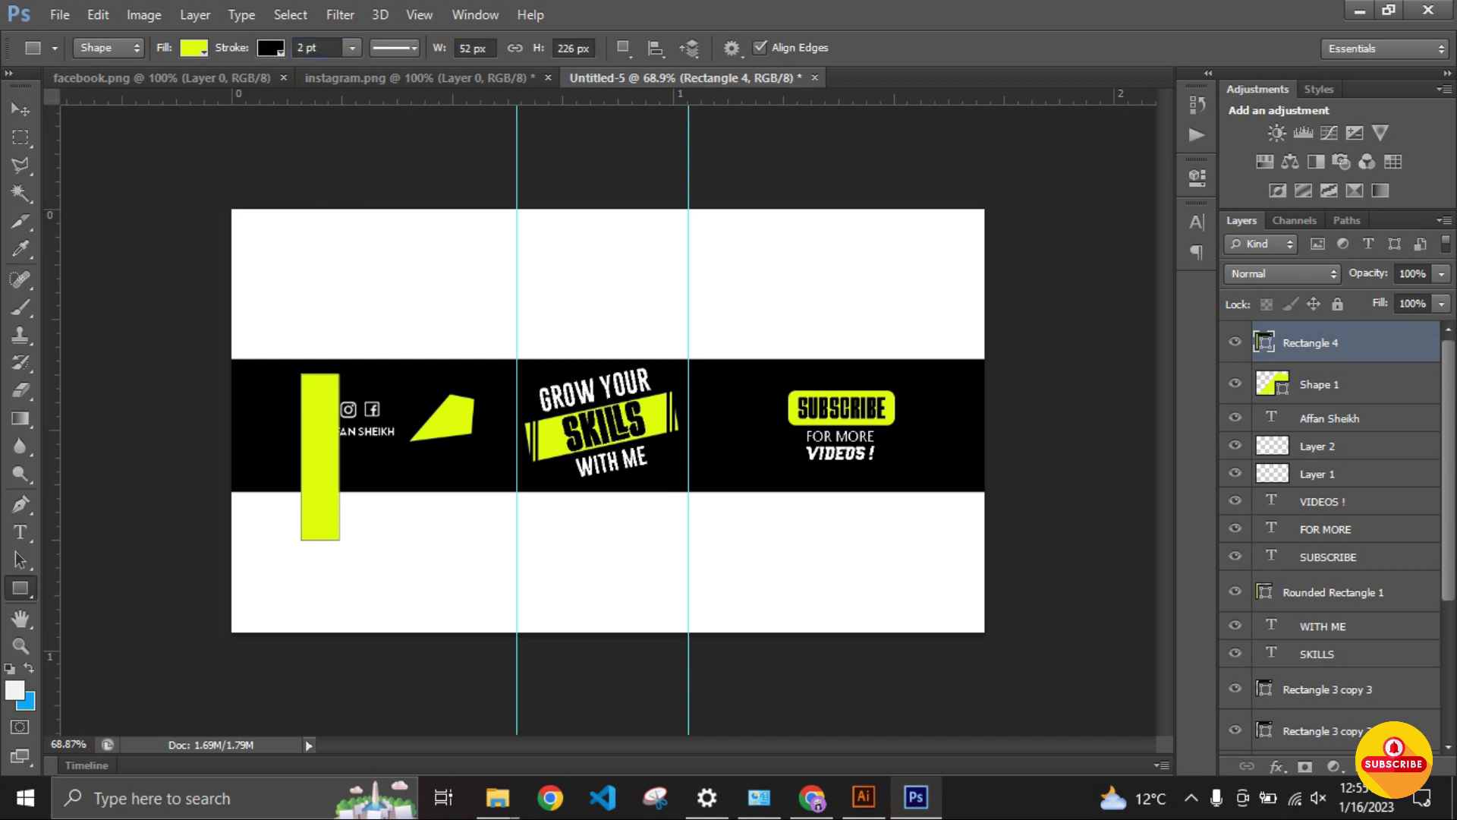
{"action": "key", "text": "Escape"}
{"action": "key", "text": "v"}
{"action": "key", "text": "ctrl+t"}
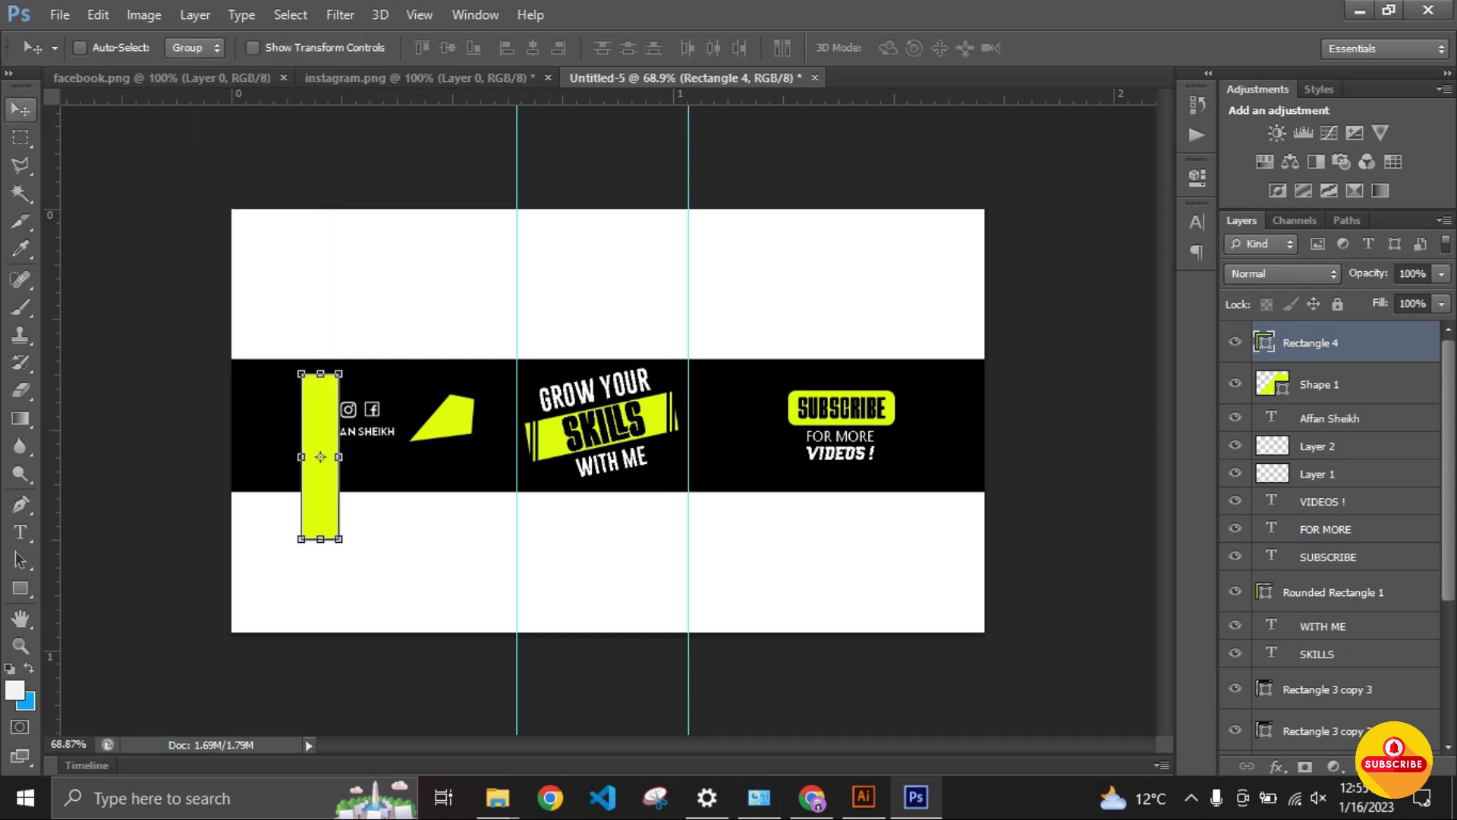
{"action": "left_click_drag", "start_coordinate": [382, 407], "coordinate": [398, 444]}
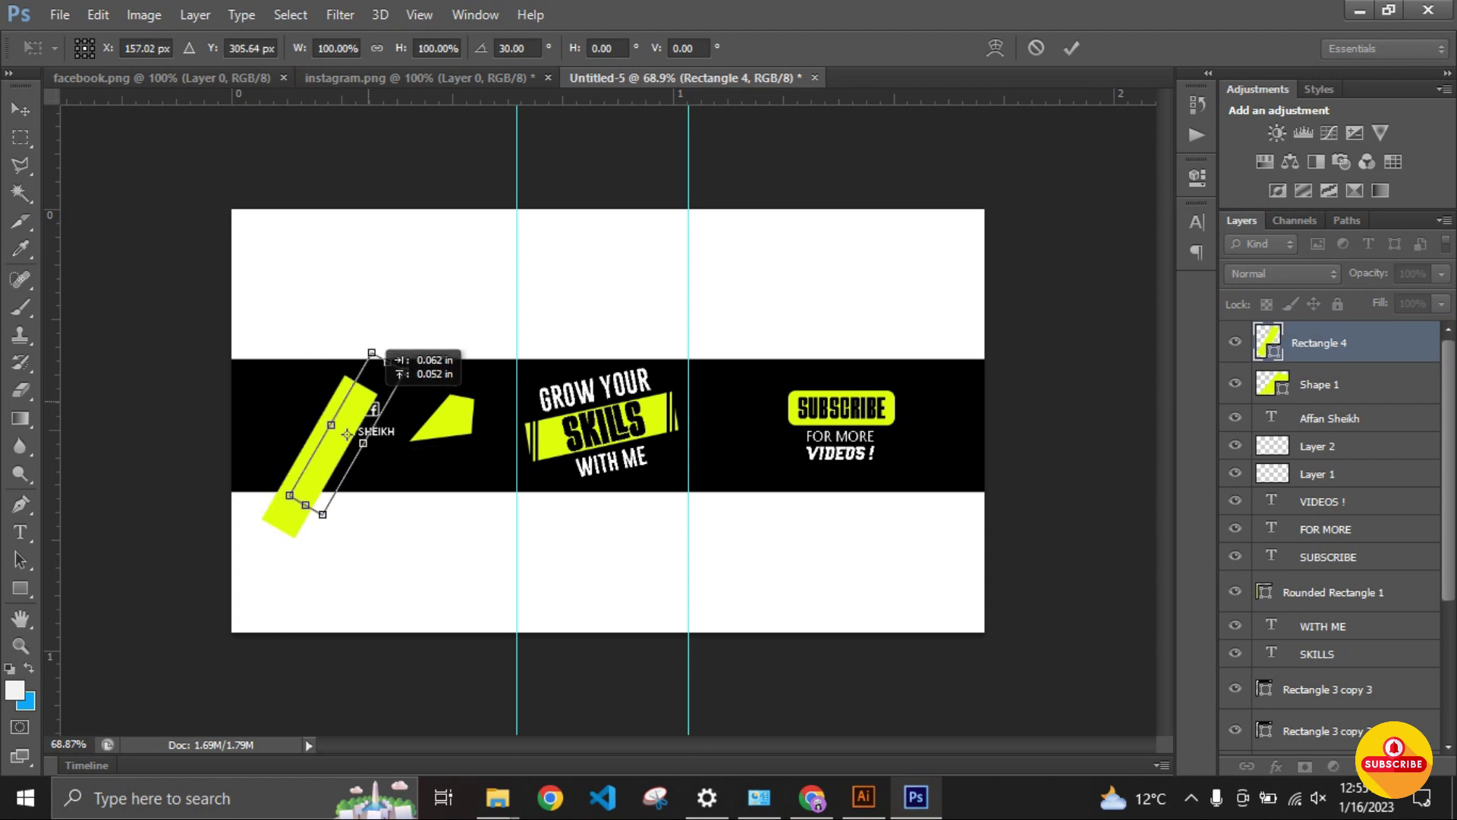
{"action": "left_click_drag", "start_coordinate": [380, 369], "coordinate": [395, 351]}
{"action": "left_click_drag", "start_coordinate": [312, 493], "coordinate": [302, 512]}
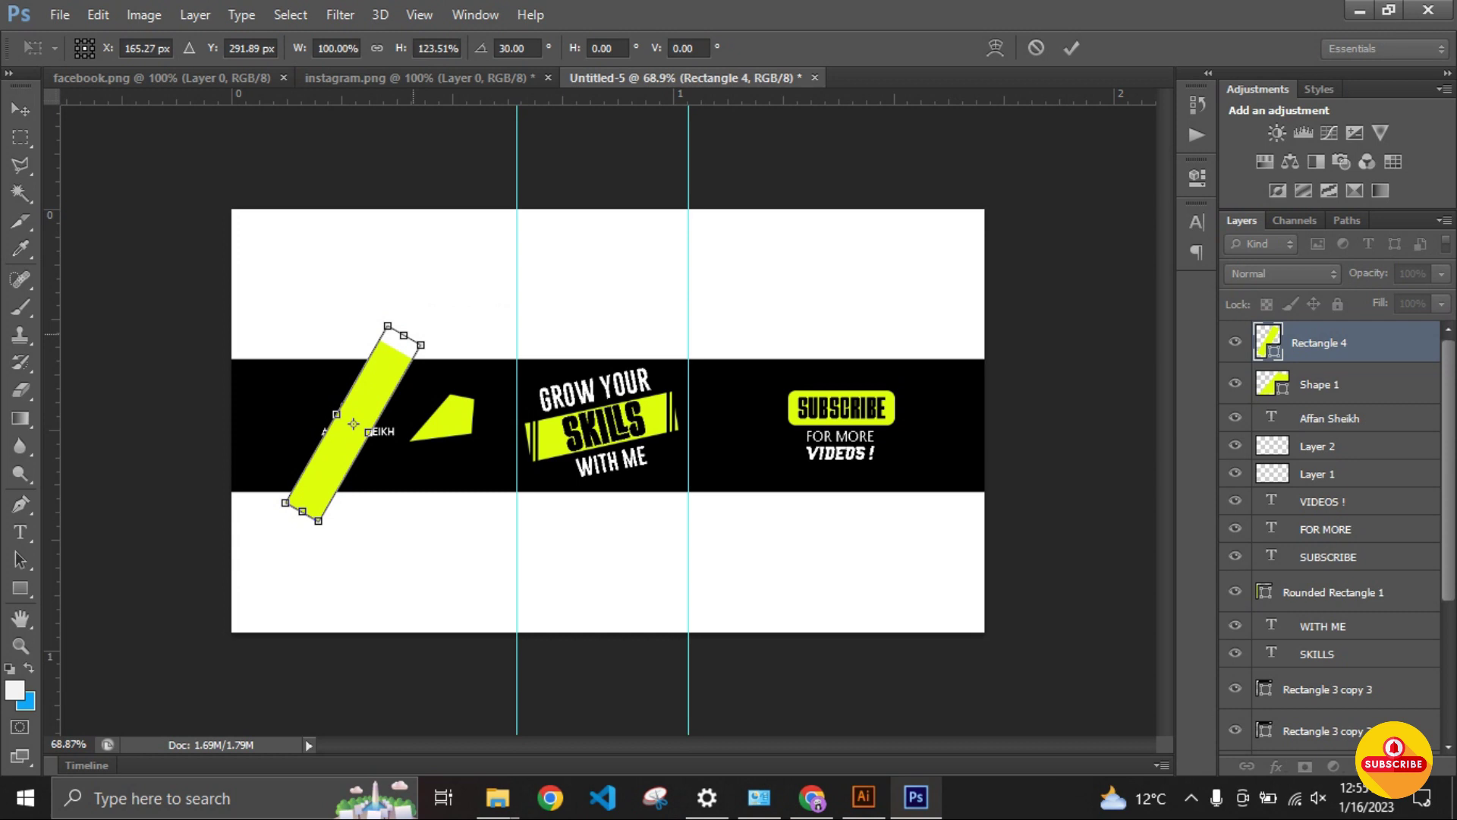
{"action": "key", "text": "Return"}
Step: Move the lime bar behind the icons and name, and set its opacity to 15%
{"action": "left_click_drag", "start_coordinate": [1317, 342], "coordinate": [1317, 455]}
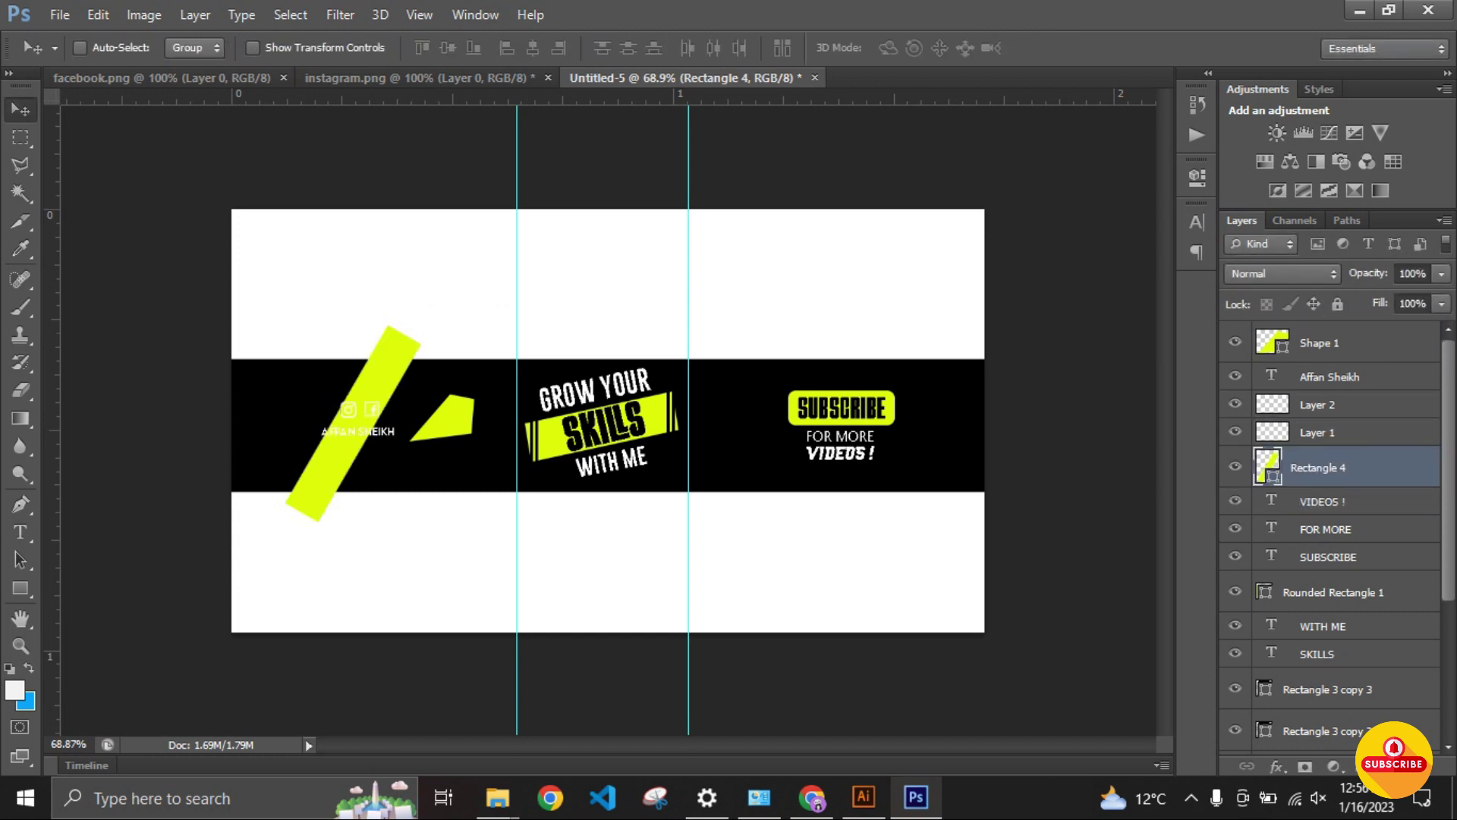
{"action": "left_click", "coordinate": [1442, 273]}
{"action": "left_click_drag", "start_coordinate": [1442, 297], "coordinate": [1353, 298]}
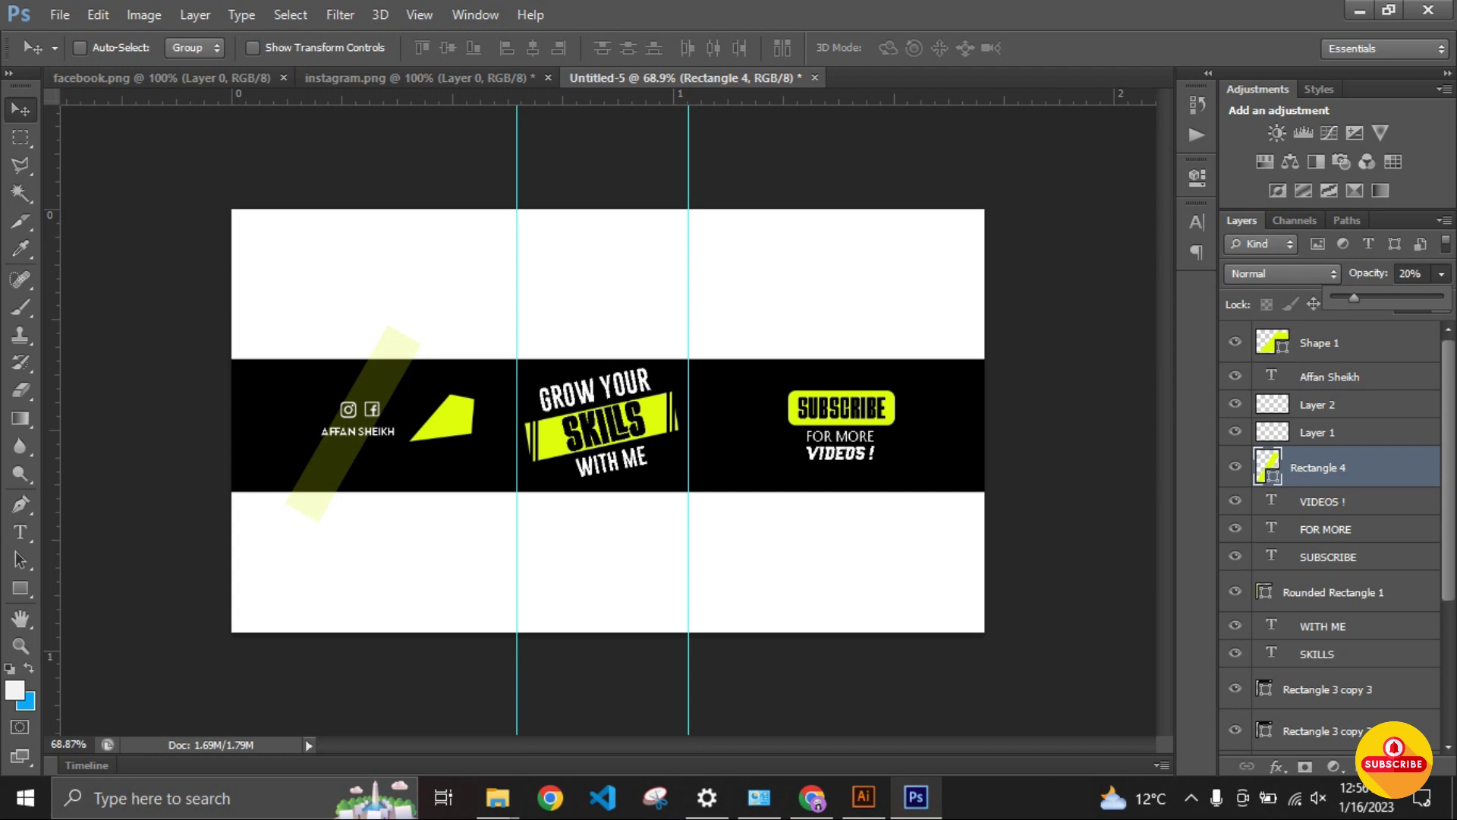
{"action": "key", "text": "Return"}
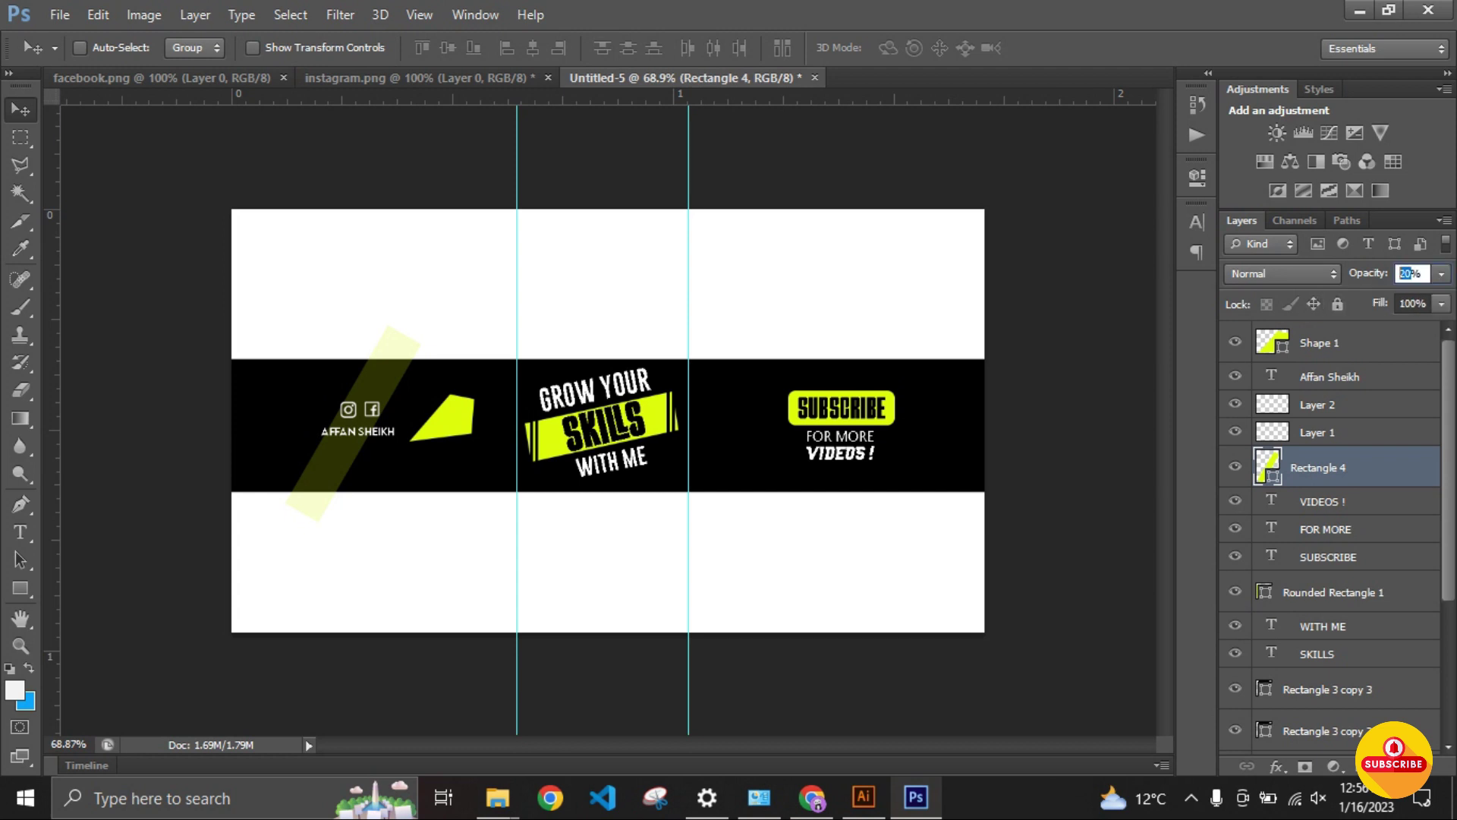
{"action": "type", "text": "15"}
{"action": "key", "text": "Return"}
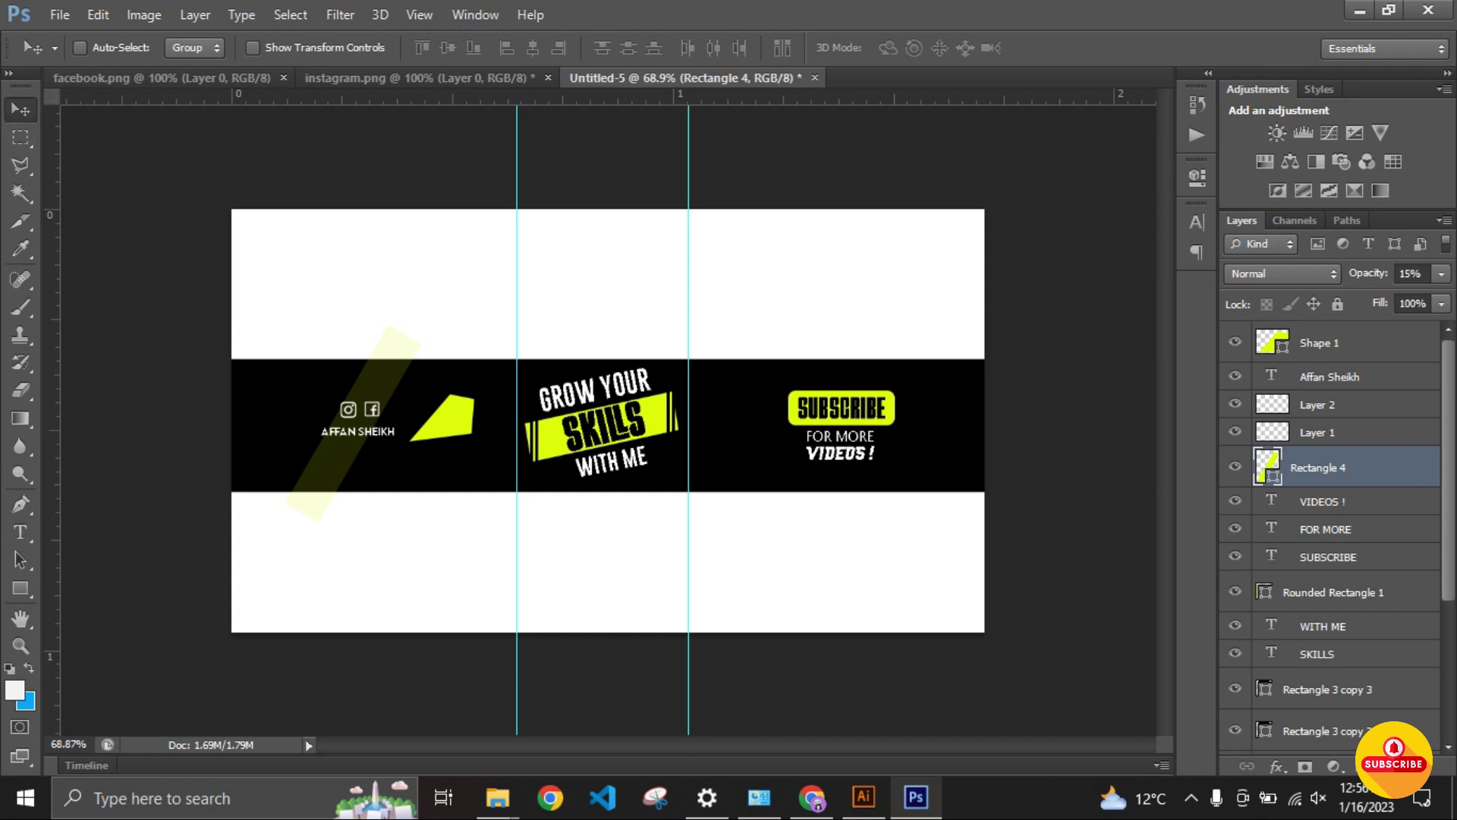
{"action": "key", "text": "alt+period"}
{"action": "key", "text": "p"}
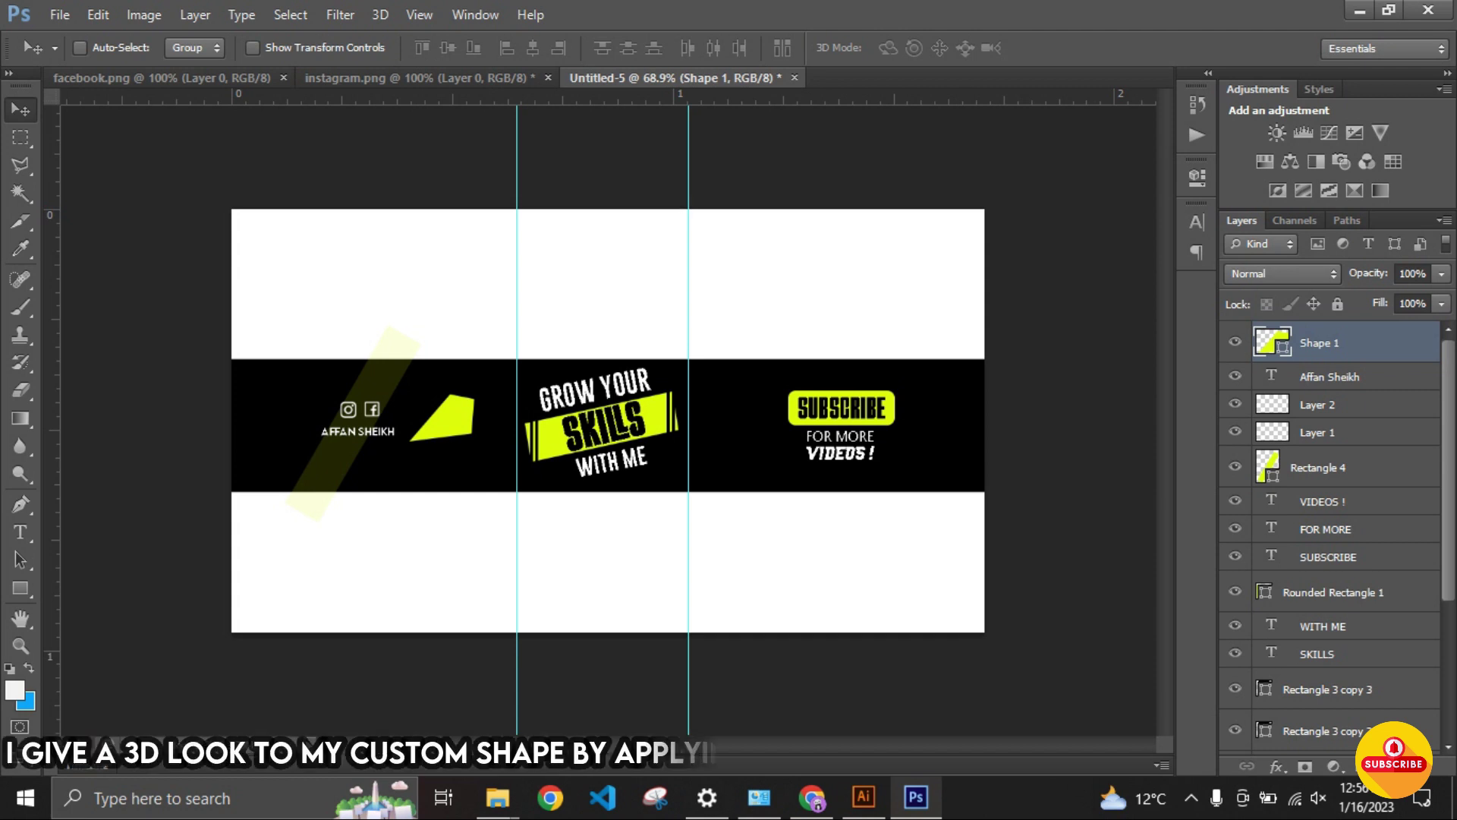
Step: Give Shape 1 a Bevel & Emboss with a #2a2828 shadow colour, 246% depth, 8 px size and 4 px soften
{"action": "double_click", "coordinate": [1366, 342]}
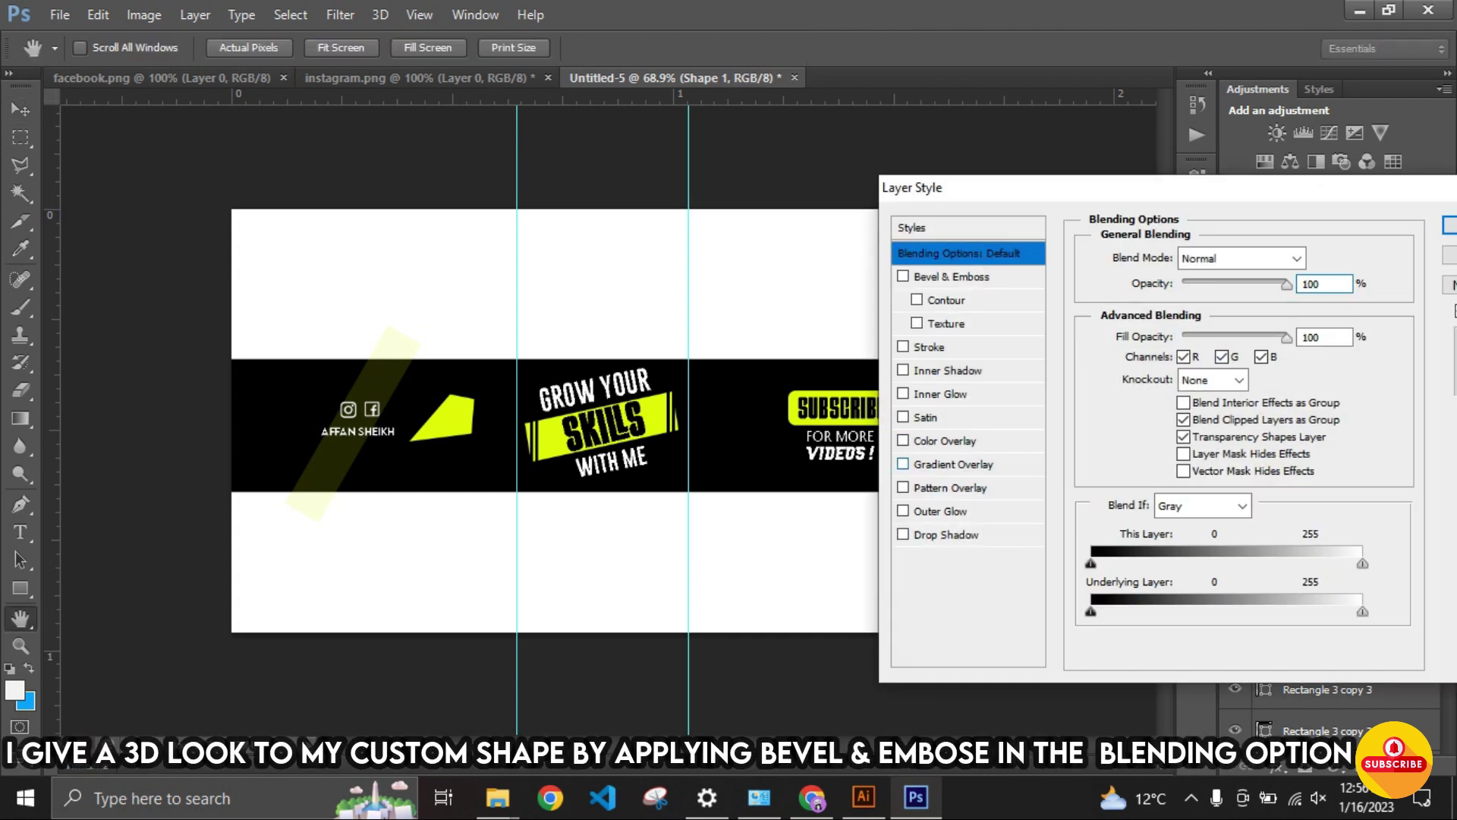
{"action": "left_click", "coordinate": [949, 464]}
{"action": "left_click", "coordinate": [903, 464]}
{"action": "left_click", "coordinate": [949, 277]}
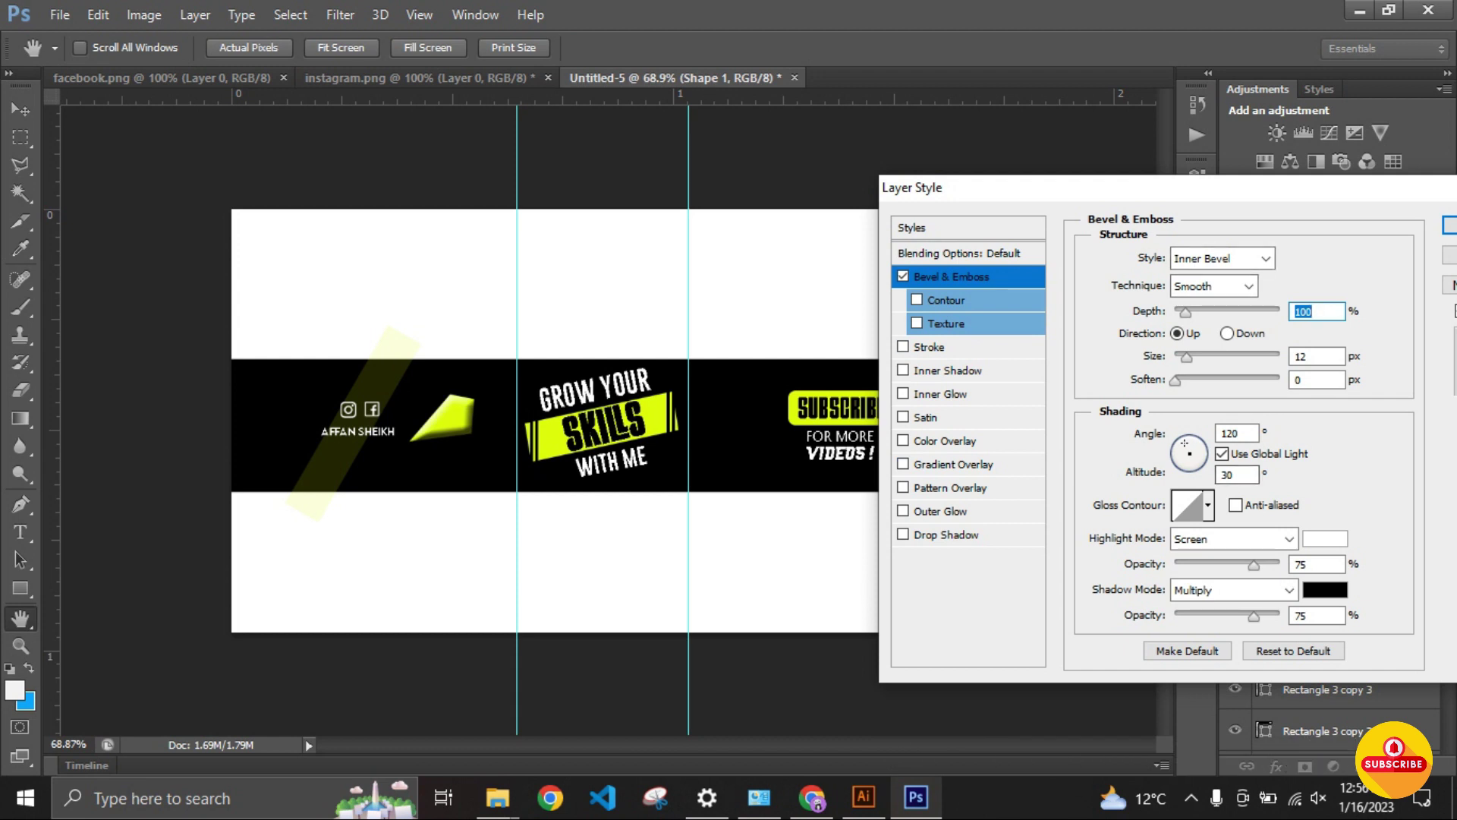
{"action": "left_click", "coordinate": [1325, 589]}
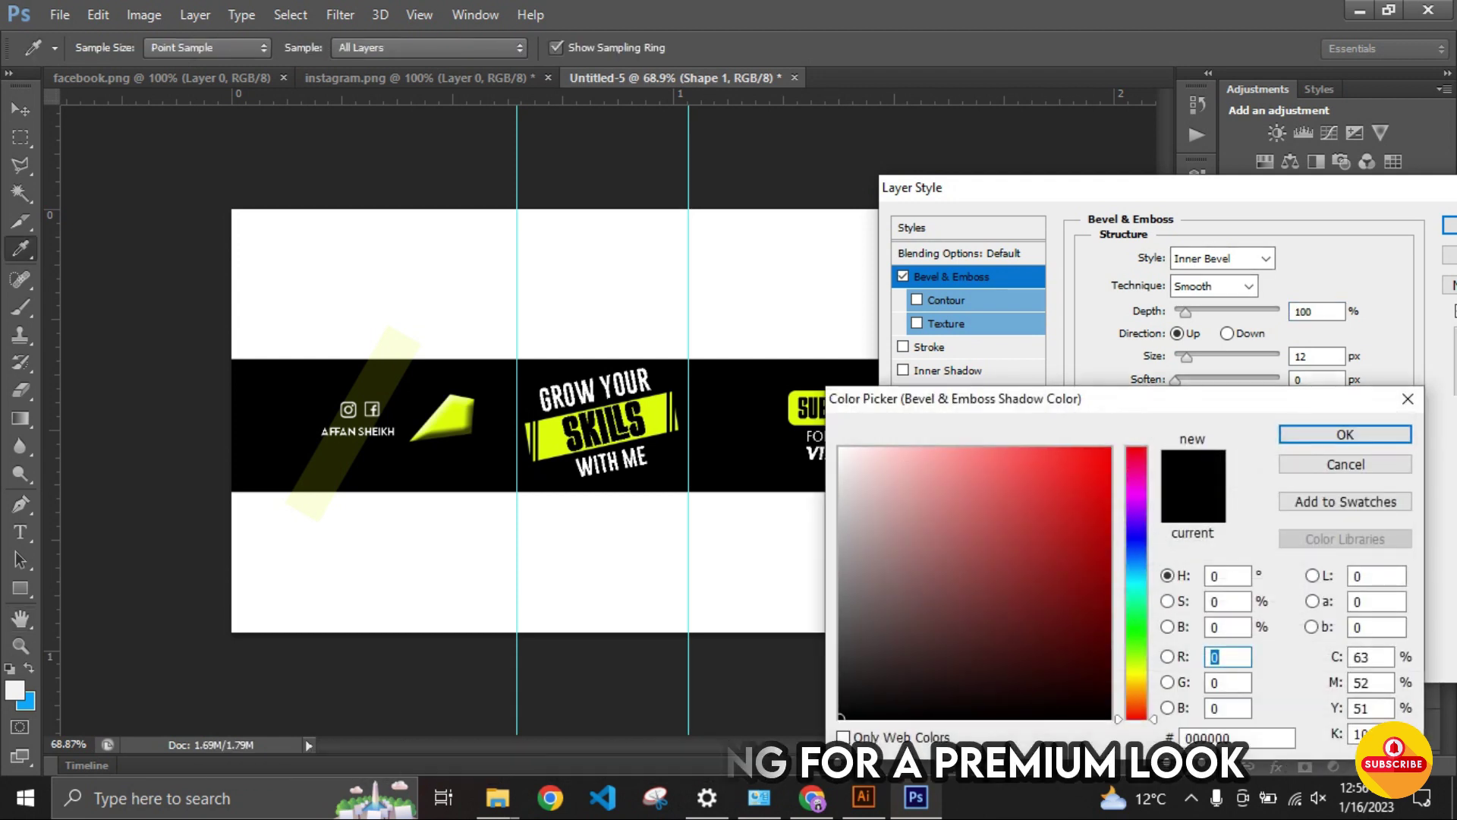
{"action": "left_click", "coordinate": [852, 673]}
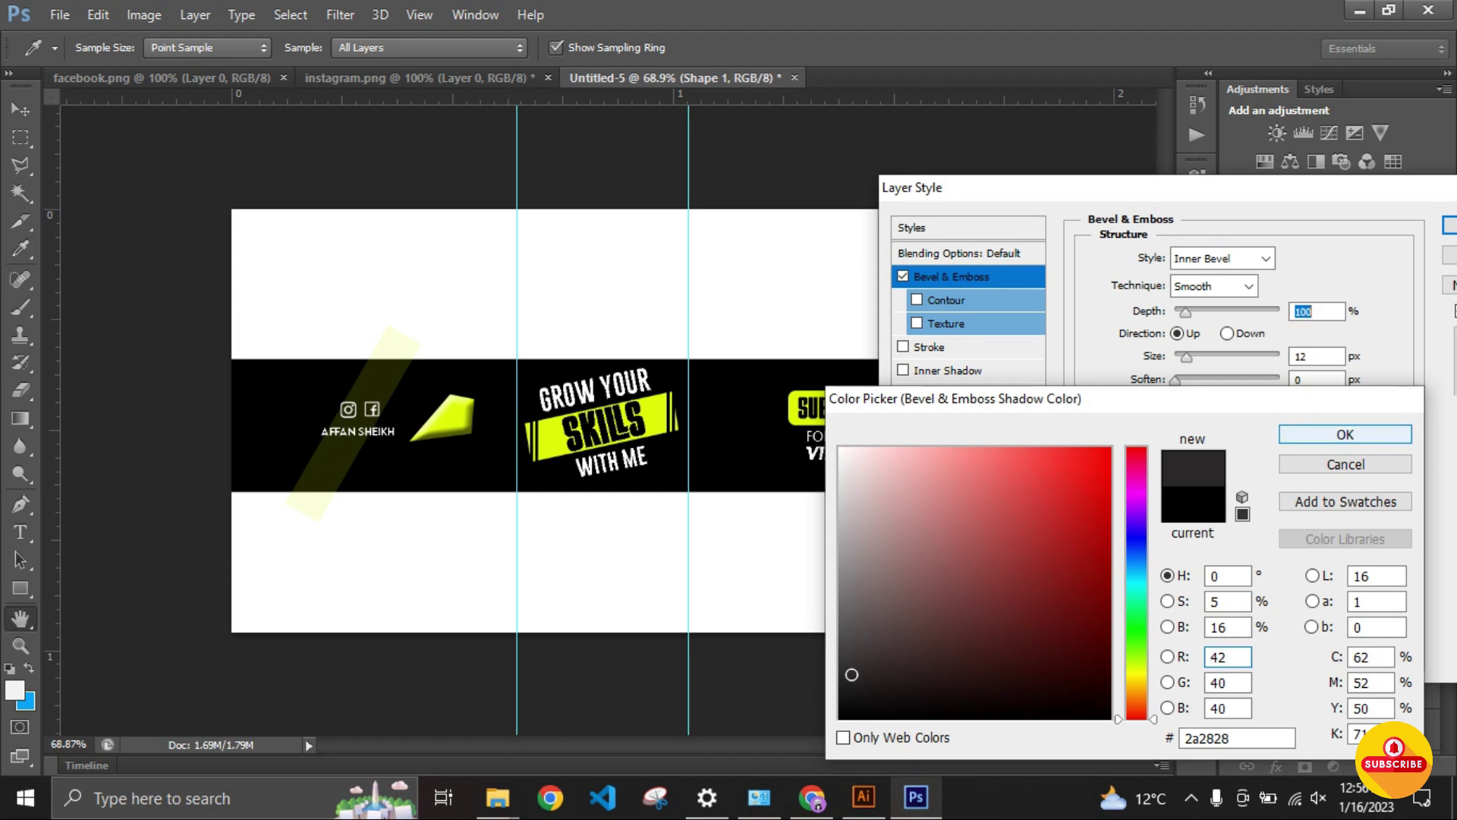
{"action": "left_click", "coordinate": [1344, 434]}
{"action": "mouse_move", "coordinate": [1185, 311]}
{"action": "left_mouse_down"}
{"action": "mouse_move", "coordinate": [1200, 312]}
{"action": "mouse_move", "coordinate": [1183, 357]}
{"action": "mouse_move", "coordinate": [1255, 379]}
{"action": "mouse_move", "coordinate": [1233, 379]}
{"action": "left_mouse_up"}
{"action": "type", "text": "8"}
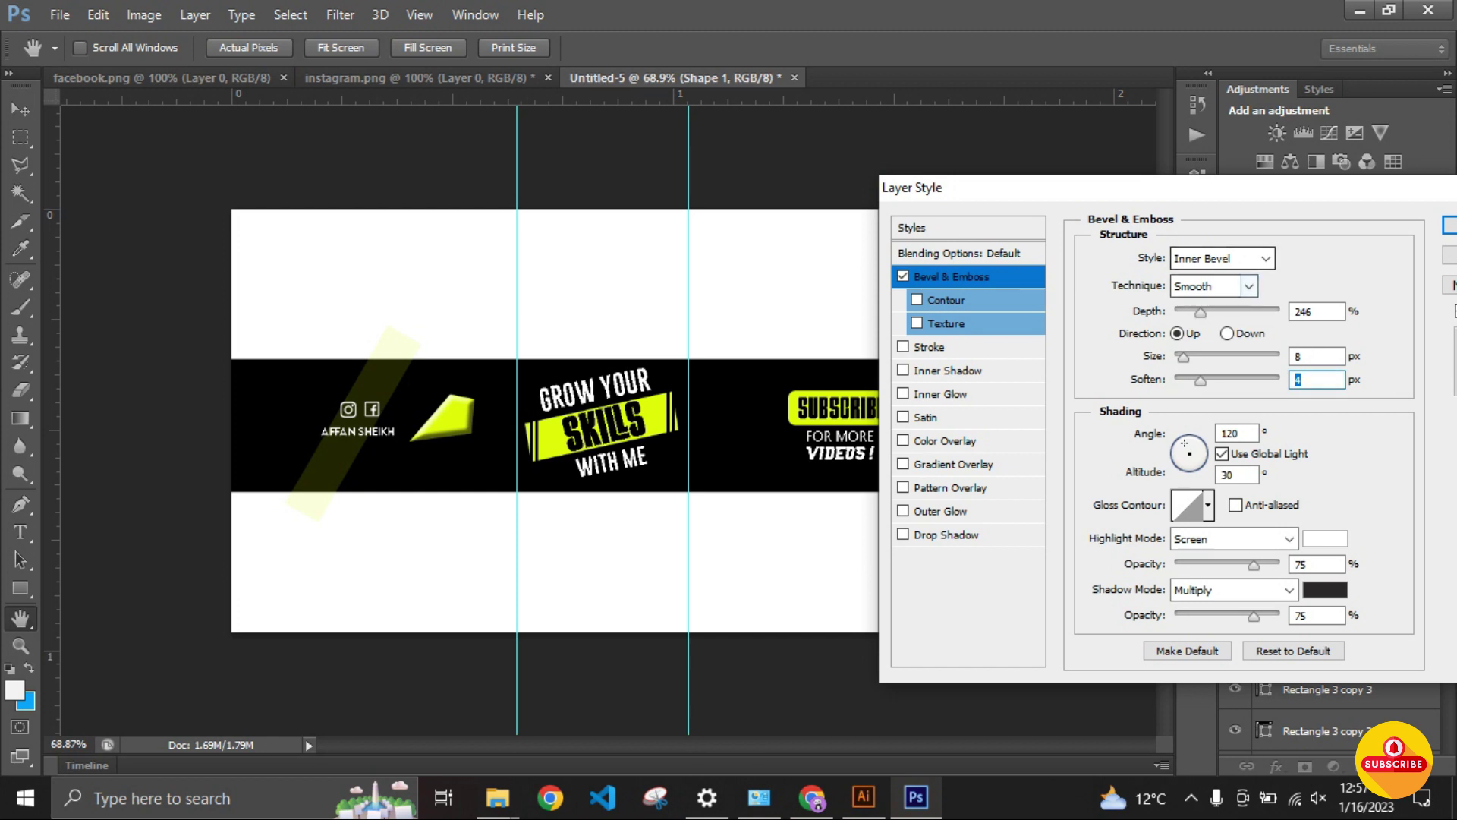
{"action": "left_click", "coordinate": [1226, 334]}
{"action": "left_click", "coordinate": [1177, 333]}
{"action": "left_click", "coordinate": [1227, 333]}
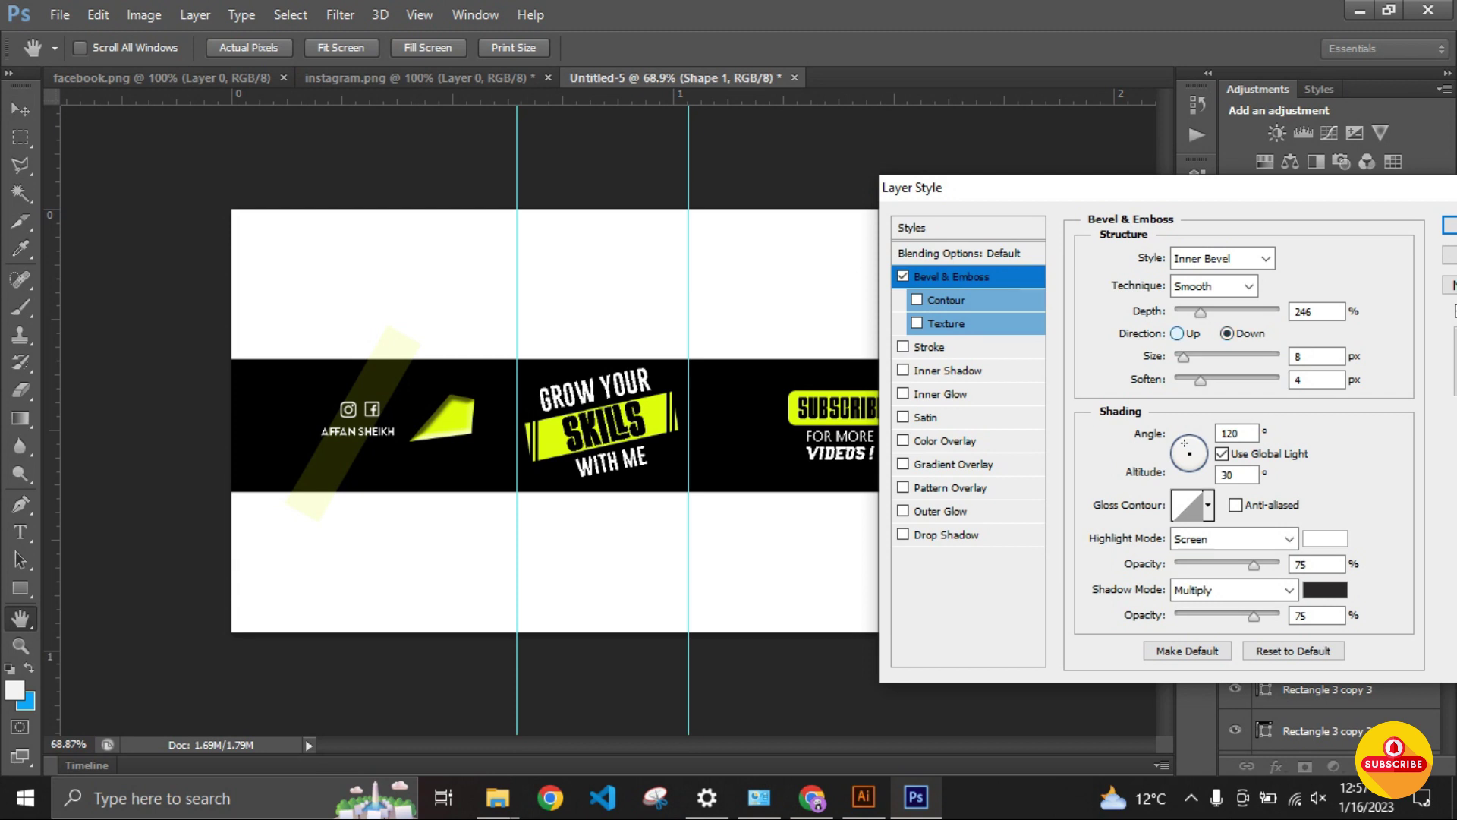
{"action": "left_click", "coordinate": [1177, 334]}
{"action": "key", "text": "Return"}
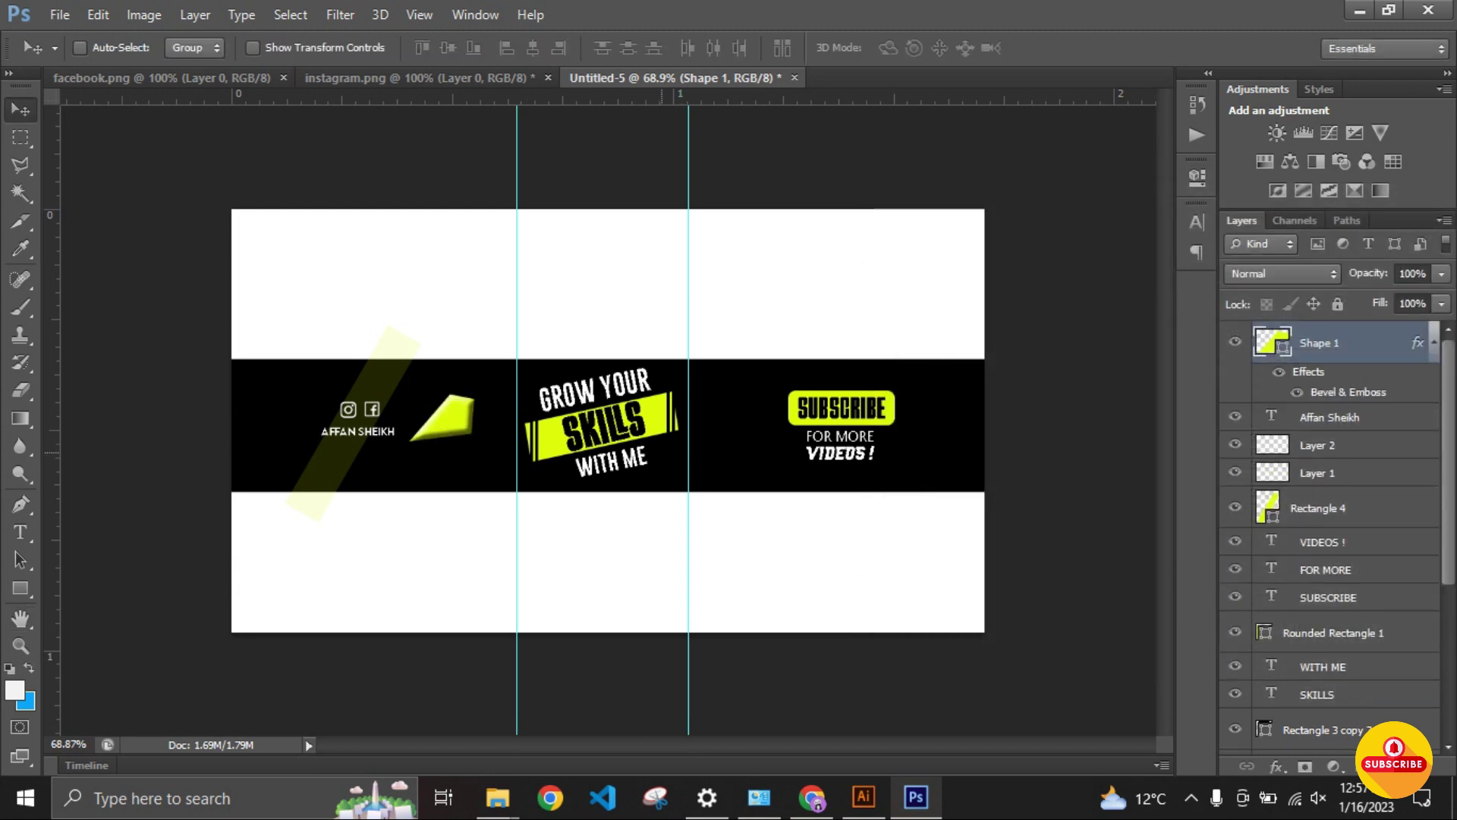
Step: Duplicate the bevelled wedge, place it right of the slogan and flip it horizontally
{"action": "key", "text": "ctrl+j"}
{"action": "left_click_drag", "start_coordinate": [447, 417], "coordinate": [717, 448]}
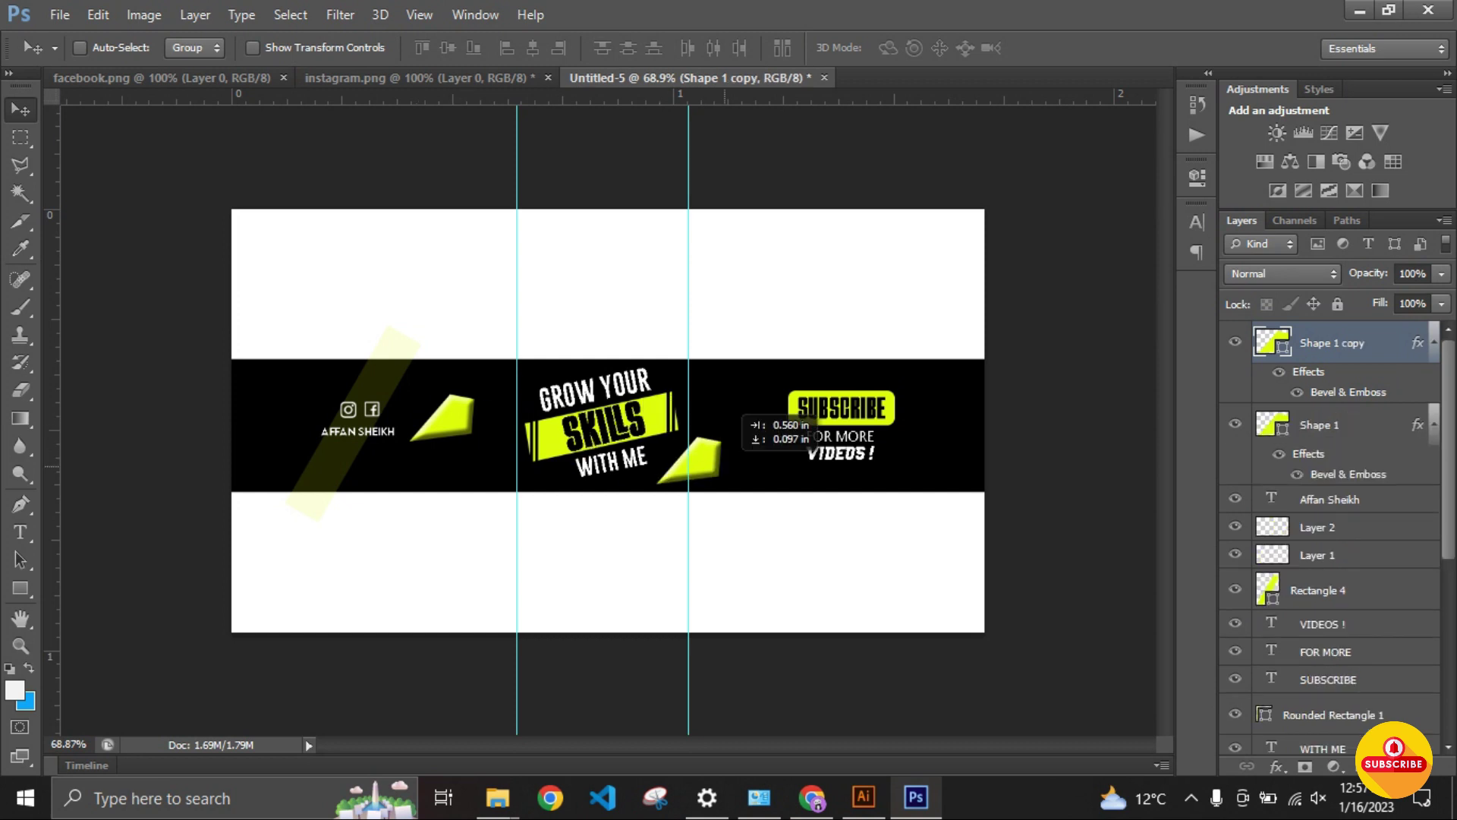
{"action": "key", "text": "ctrl+t"}
{"action": "right_click", "coordinate": [727, 448]}
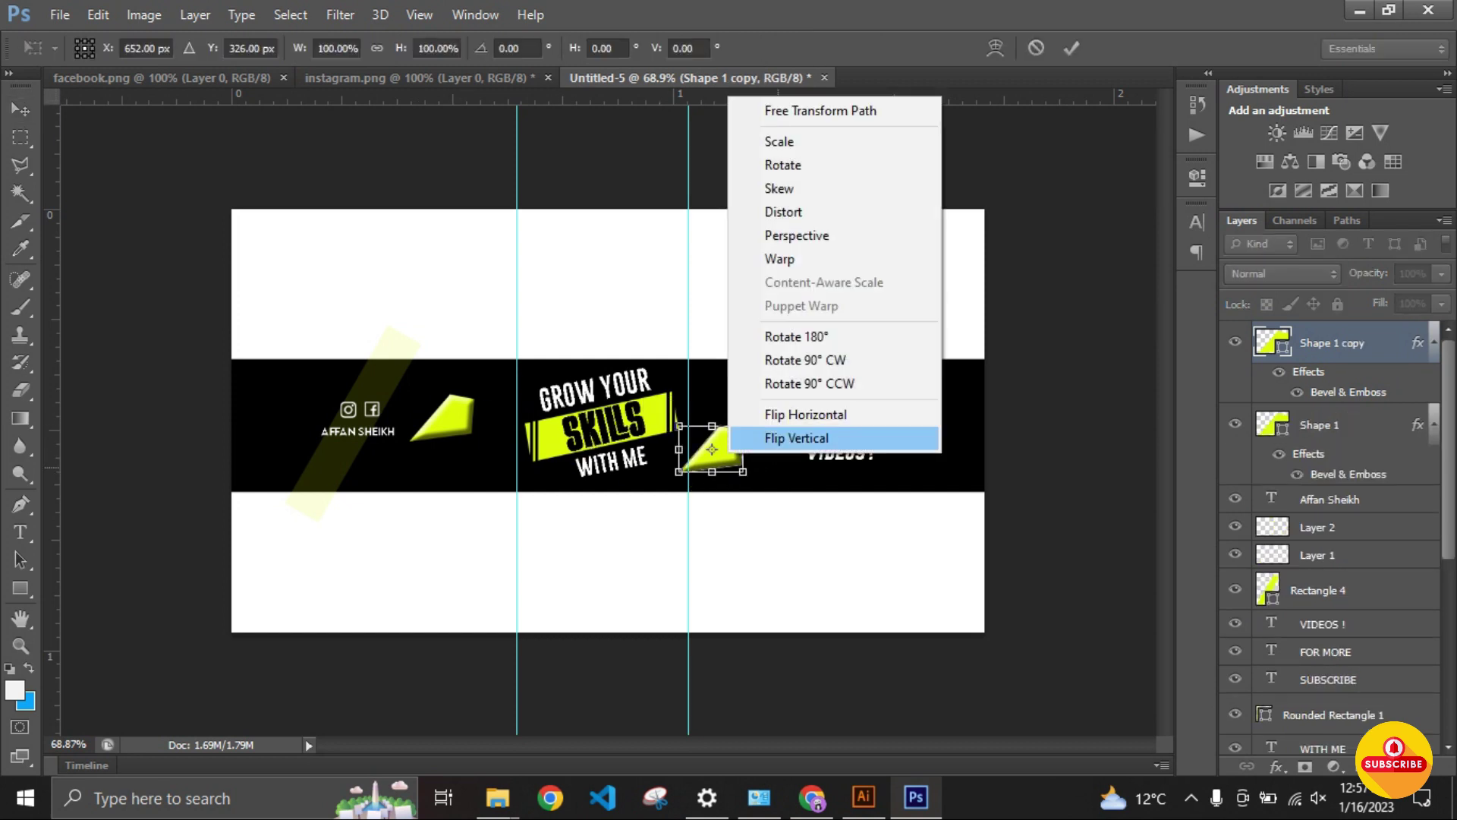
{"action": "left_click", "coordinate": [767, 414]}
{"action": "left_click_drag", "start_coordinate": [711, 449], "coordinate": [735, 457]}
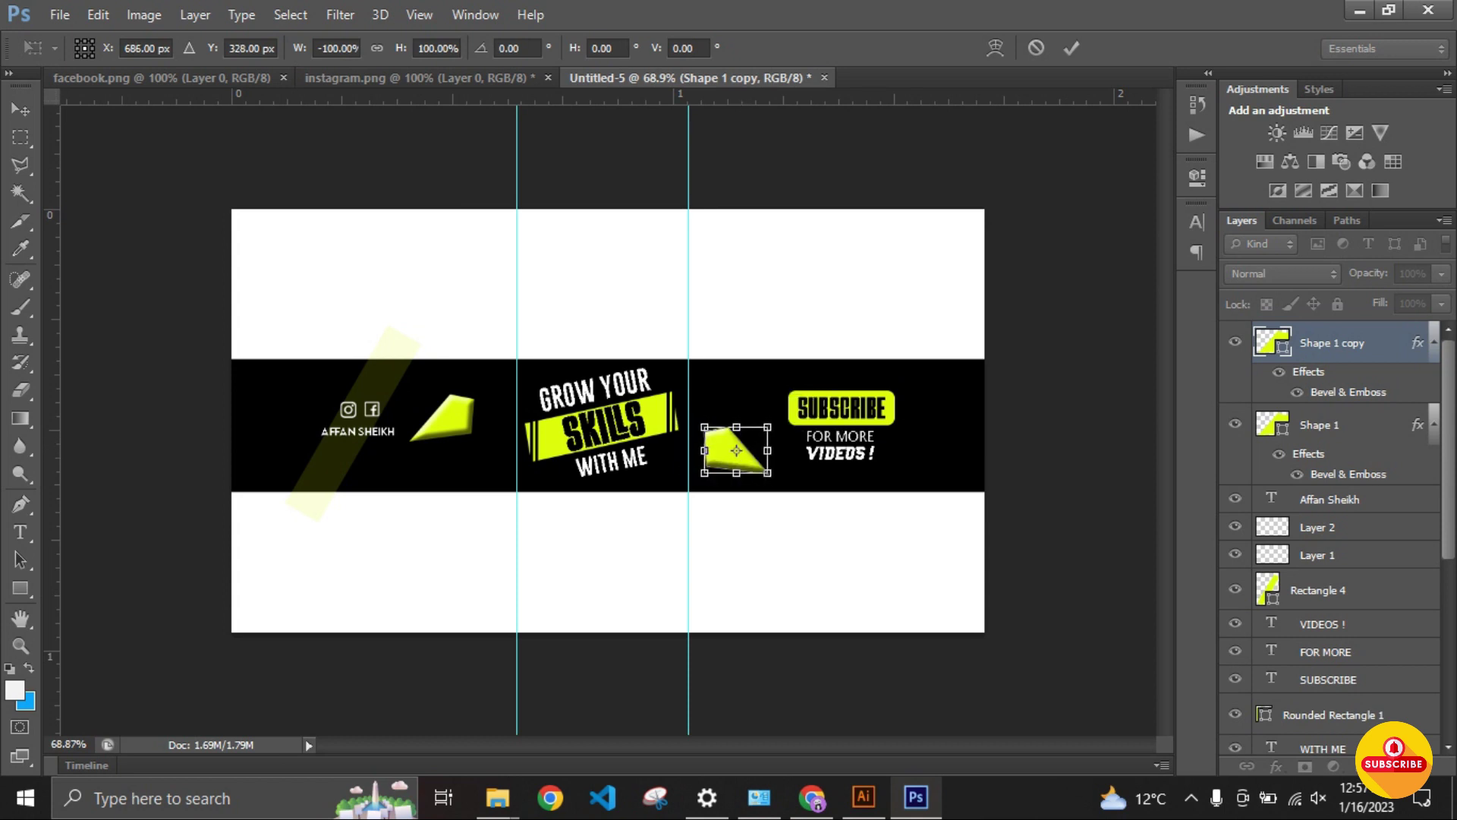
{"action": "key", "text": "Return"}
{"action": "key", "text": "ctrl+shift+alt+n"}
Step: Draw a four-point arrow shape with the Pen tool in Shape mode
{"action": "key", "text": "p"}
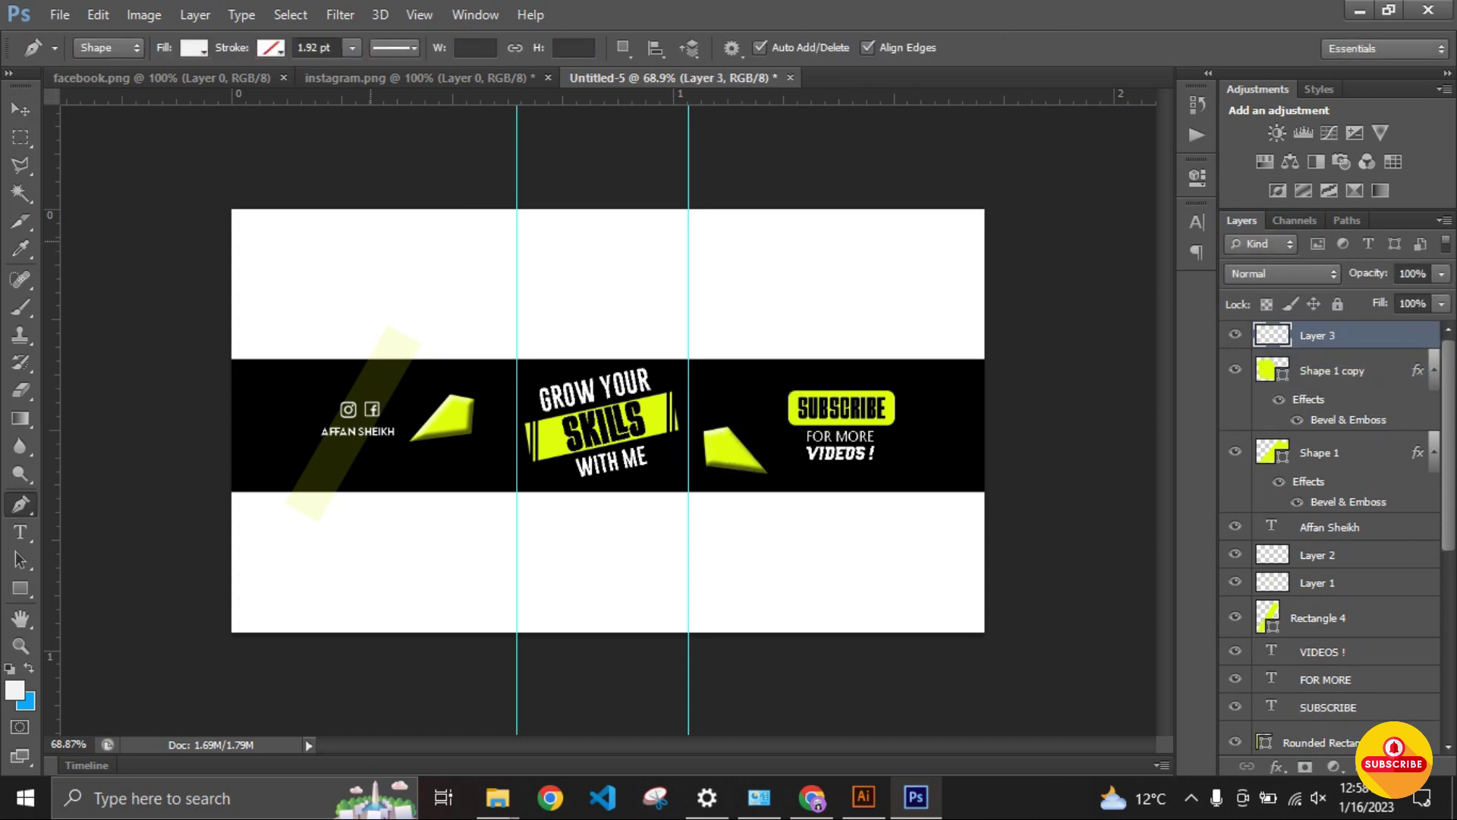
{"action": "scroll", "coordinate": [469, 218], "scroll_direction": "up", "scroll_amount": 2}
{"action": "scroll", "coordinate": [469, 218], "scroll_direction": "up", "scroll_amount": 2}
{"action": "scroll", "coordinate": [469, 218], "scroll_direction": "up", "scroll_amount": 2}
{"action": "scroll", "coordinate": [469, 218], "scroll_direction": "up", "scroll_amount": 1}
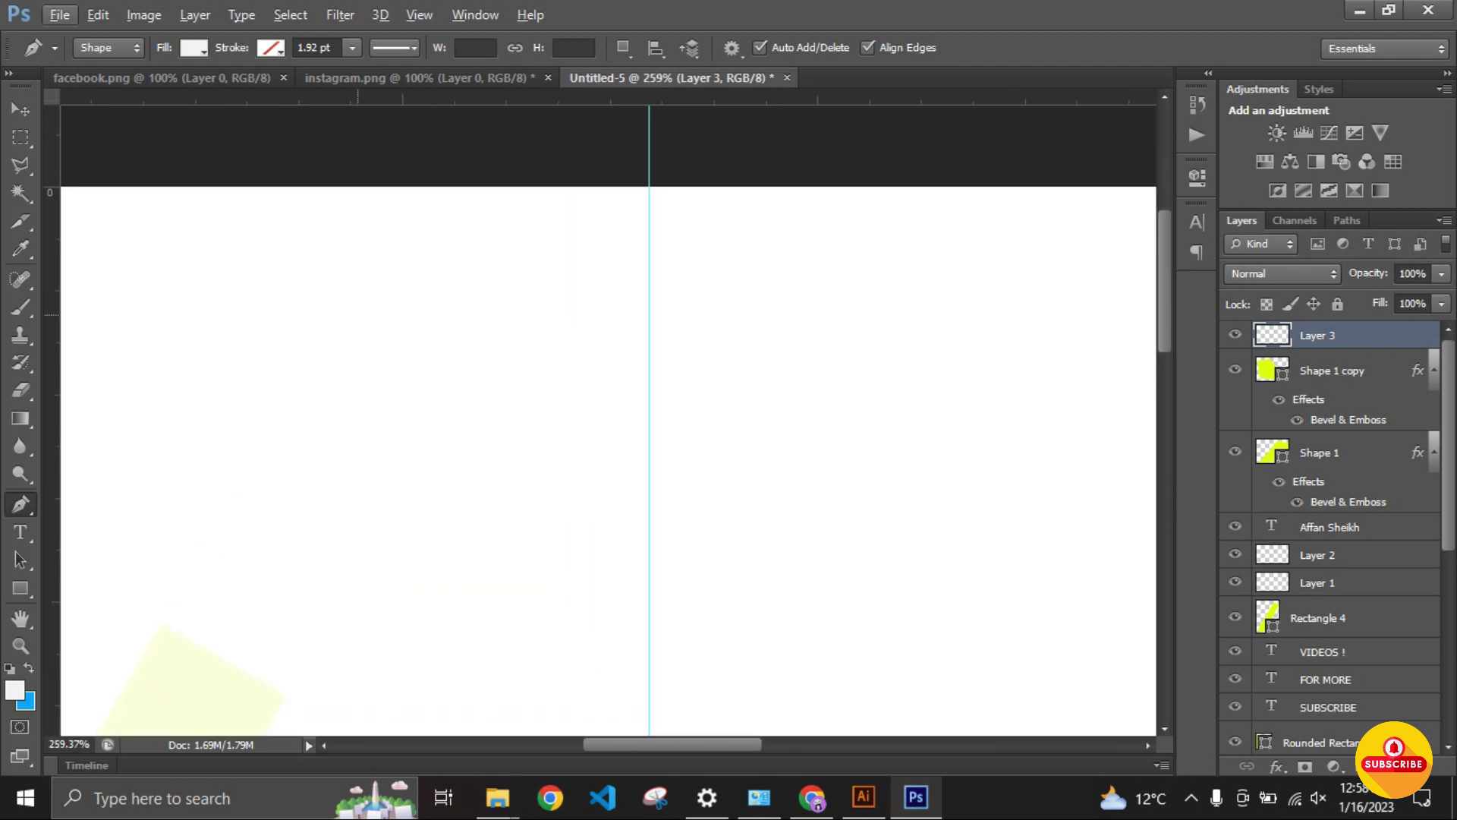
{"action": "left_click", "coordinate": [359, 313]}
{"action": "left_click", "coordinate": [380, 332]}
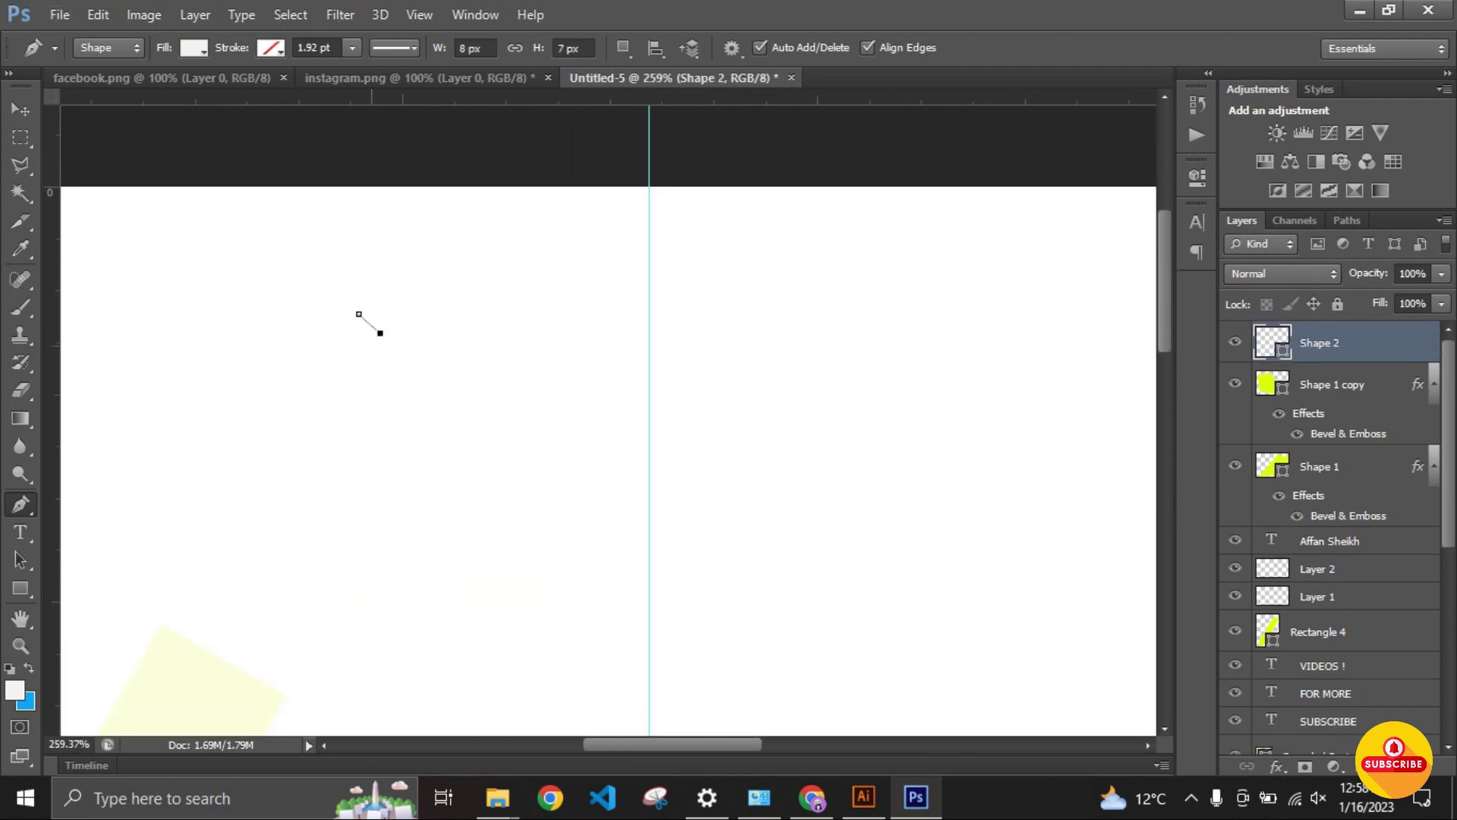
{"action": "left_click", "coordinate": [356, 355]}
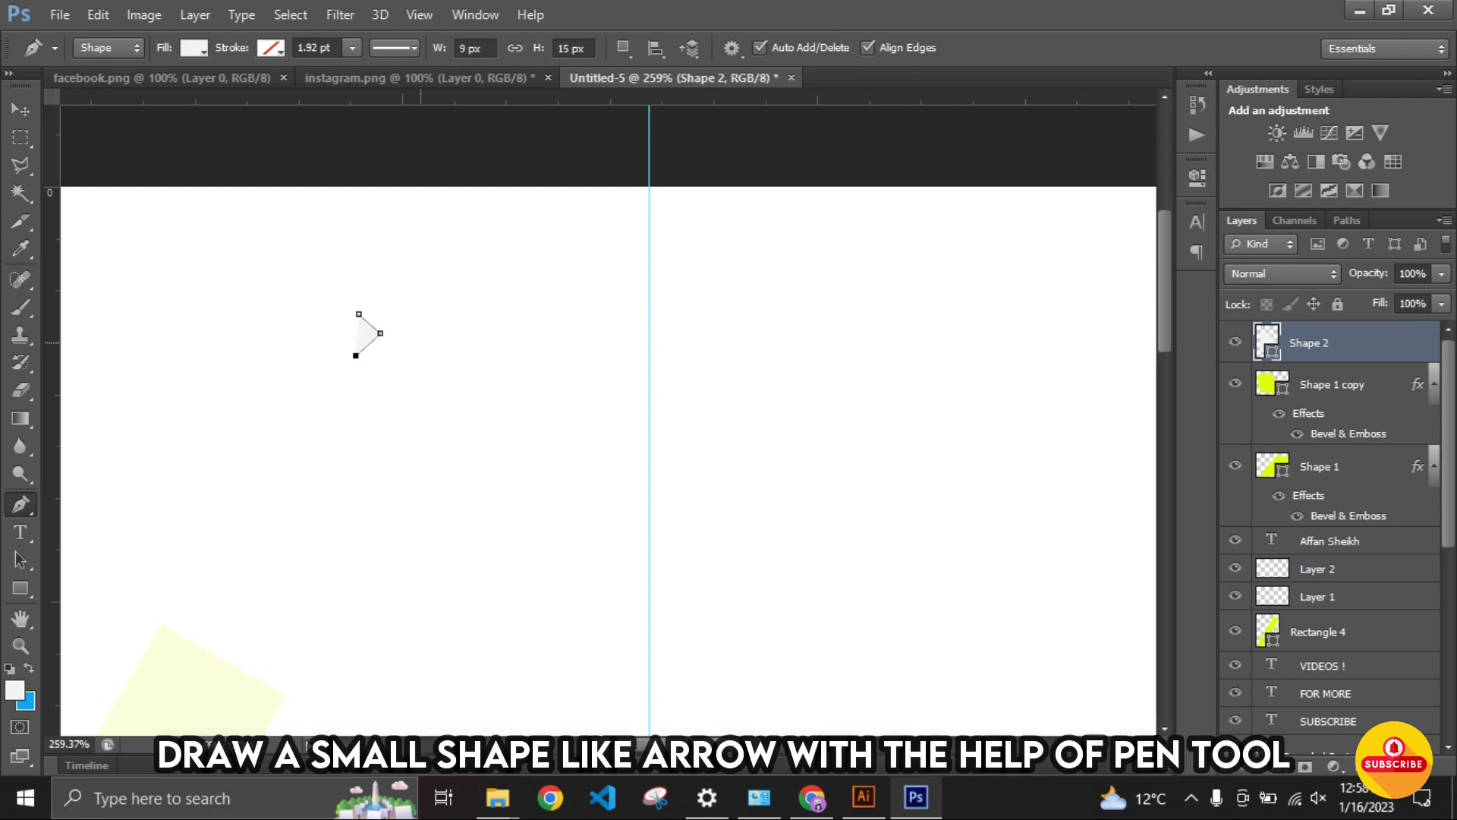
{"action": "left_click", "coordinate": [433, 332]}
{"action": "left_click", "coordinate": [359, 314]}
Step: Give the arrow a yellow-green fill and no stroke
{"action": "left_click", "coordinate": [193, 47]}
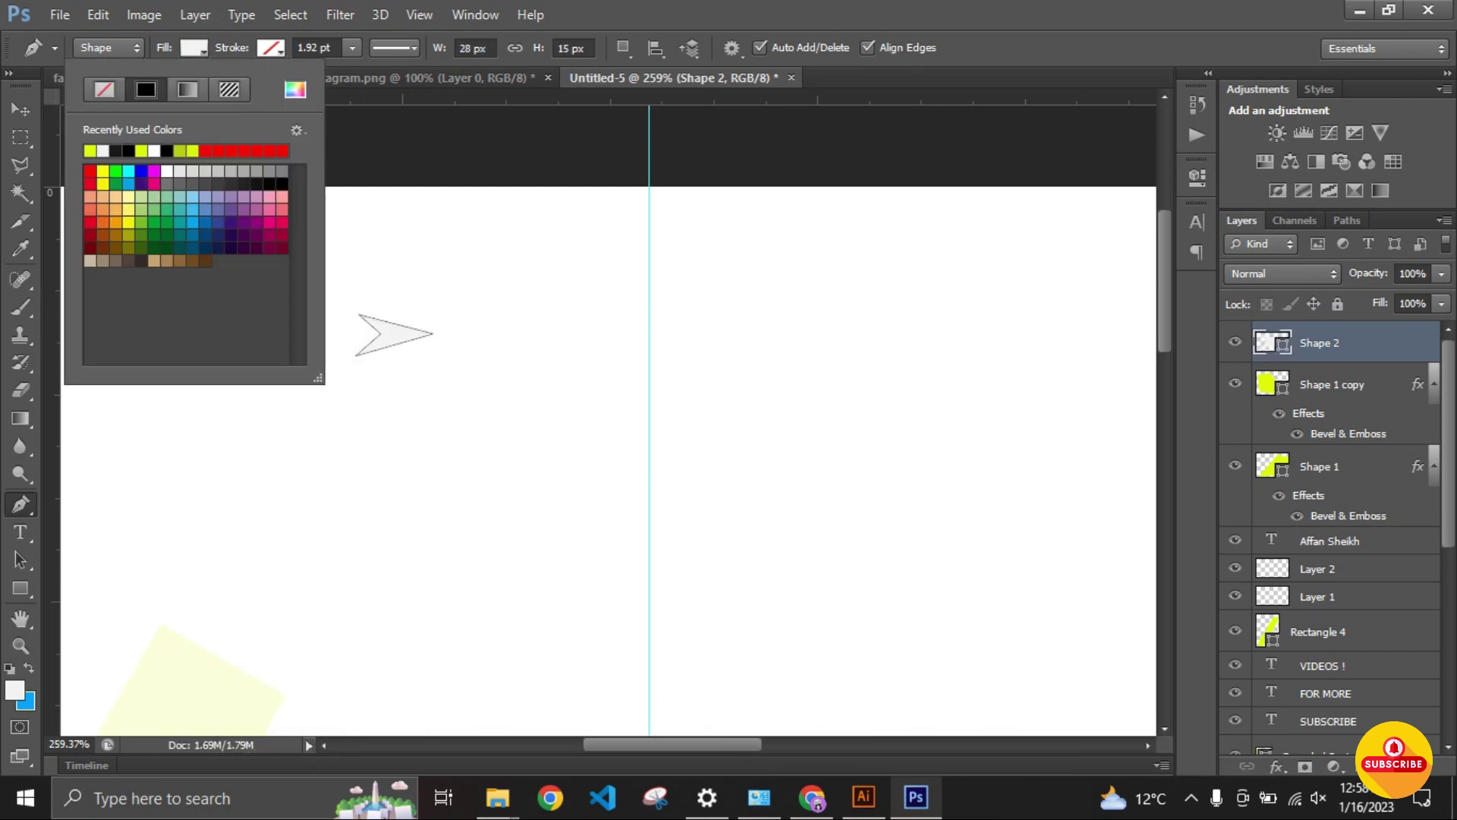
{"action": "left_click", "coordinate": [93, 144]}
{"action": "left_click", "coordinate": [194, 47]}
{"action": "left_click", "coordinate": [313, 47]}
{"action": "type", "text": "2"}
{"action": "left_click", "coordinate": [271, 47]}
{"action": "left_click", "coordinate": [223, 89]}
{"action": "left_click", "coordinate": [180, 90]}
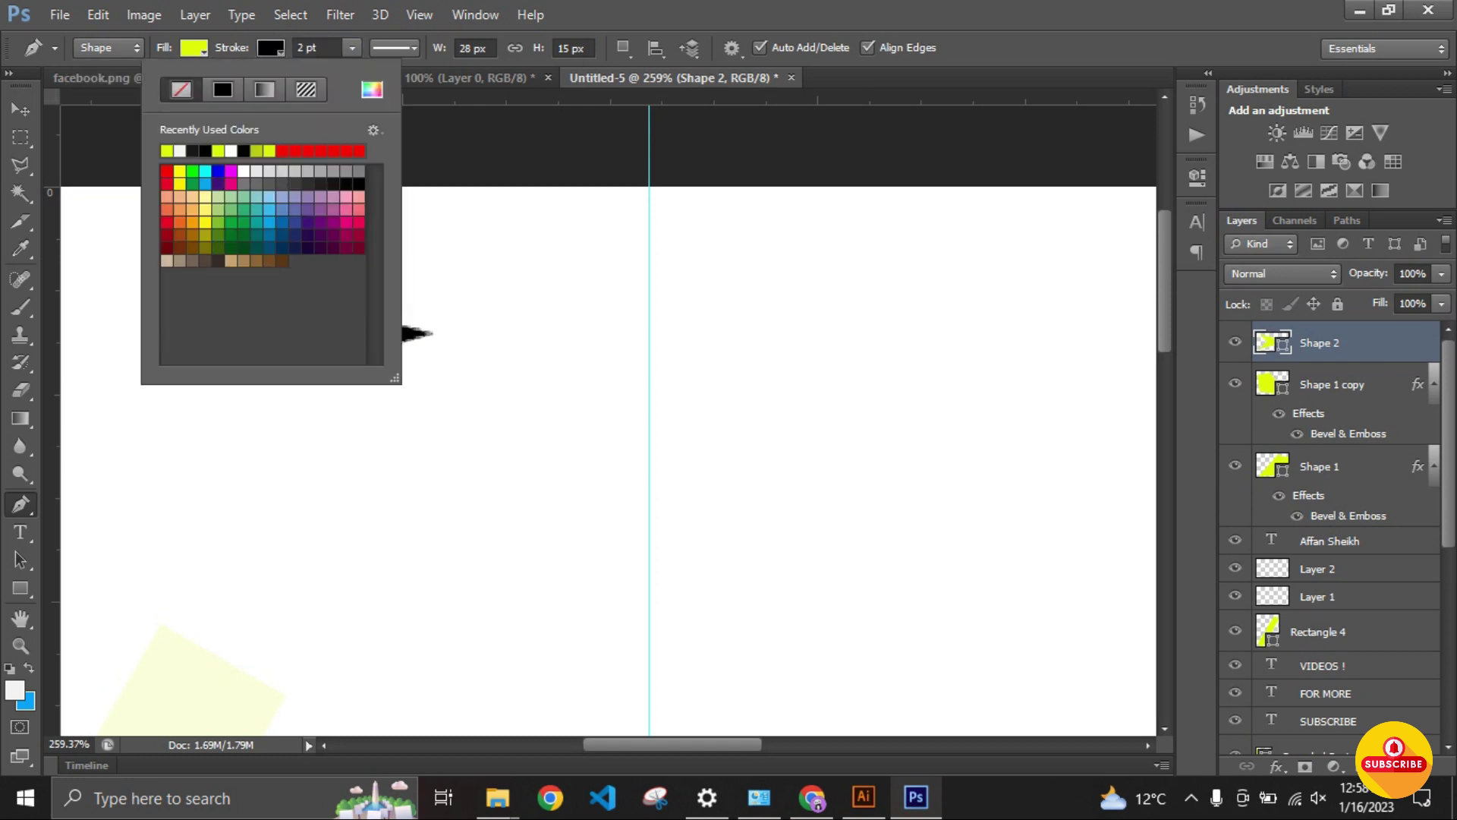
{"action": "key", "text": "Return"}
Step: Move the arrow onto the band's left side and duplicate it into a pair plus copies
{"action": "key", "text": "v"}
{"action": "key", "text": "ctrl+0"}
{"action": "mouse_move", "coordinate": [423, 225]}
{"action": "left_mouse_down"}
{"action": "mouse_move", "coordinate": [239, 365]}
{"action": "mouse_move", "coordinate": [260, 378]}
{"action": "left_mouse_up"}
{"action": "key", "text": "ctrl+j"}
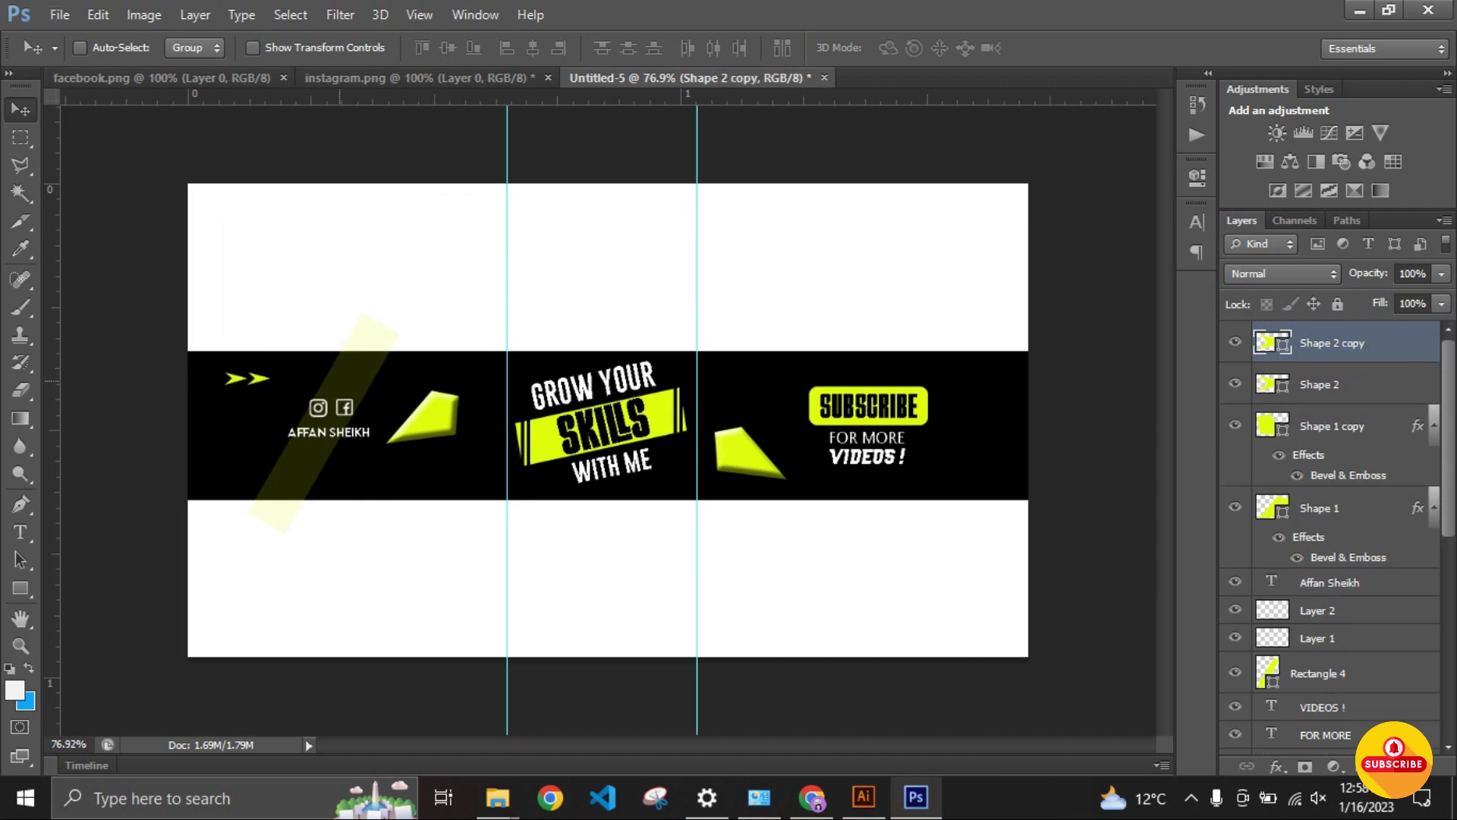
{"action": "key", "text": "ctrl+j"}
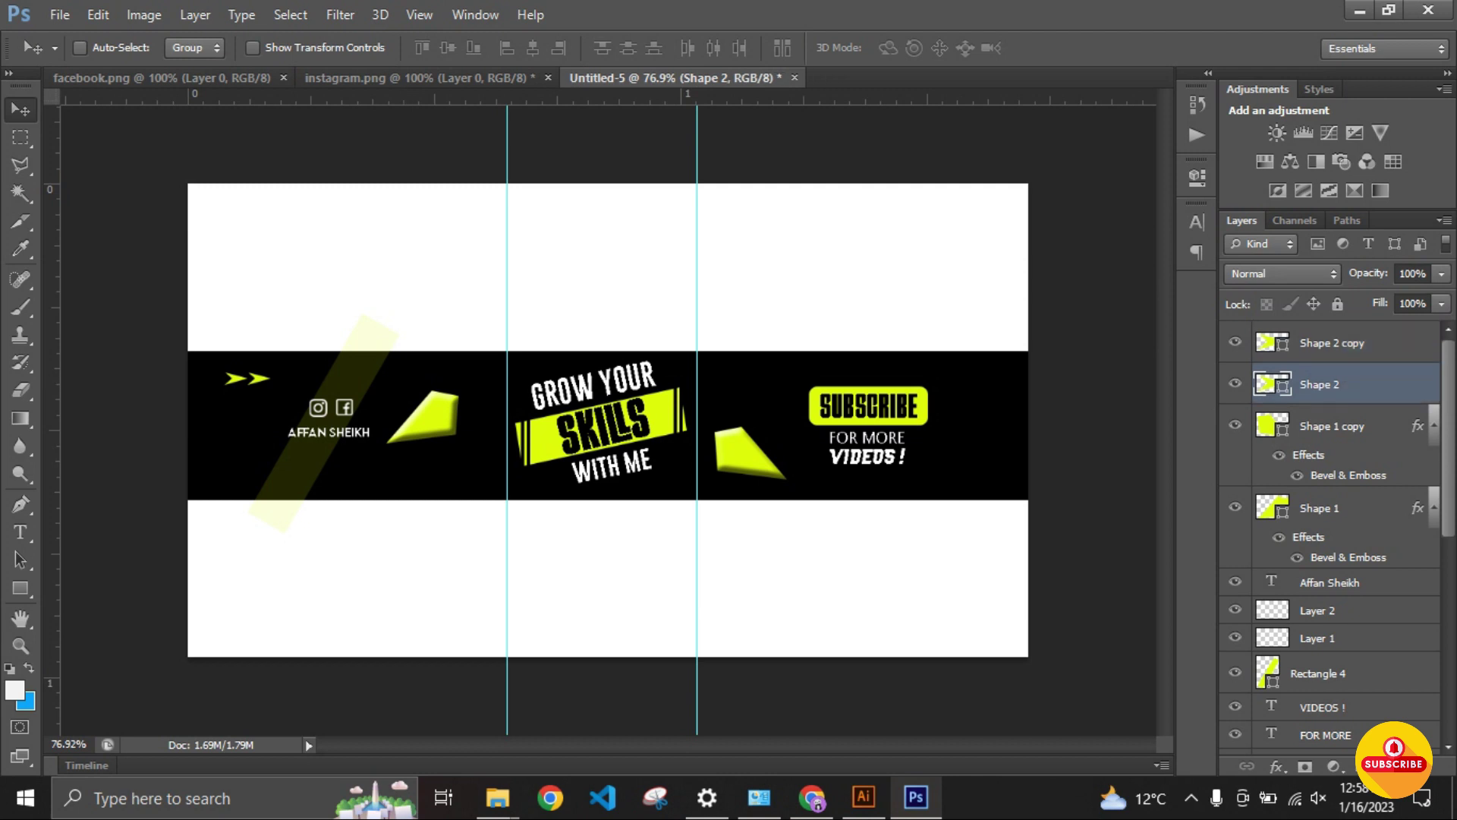
{"action": "key", "text": "ctrl+j"}
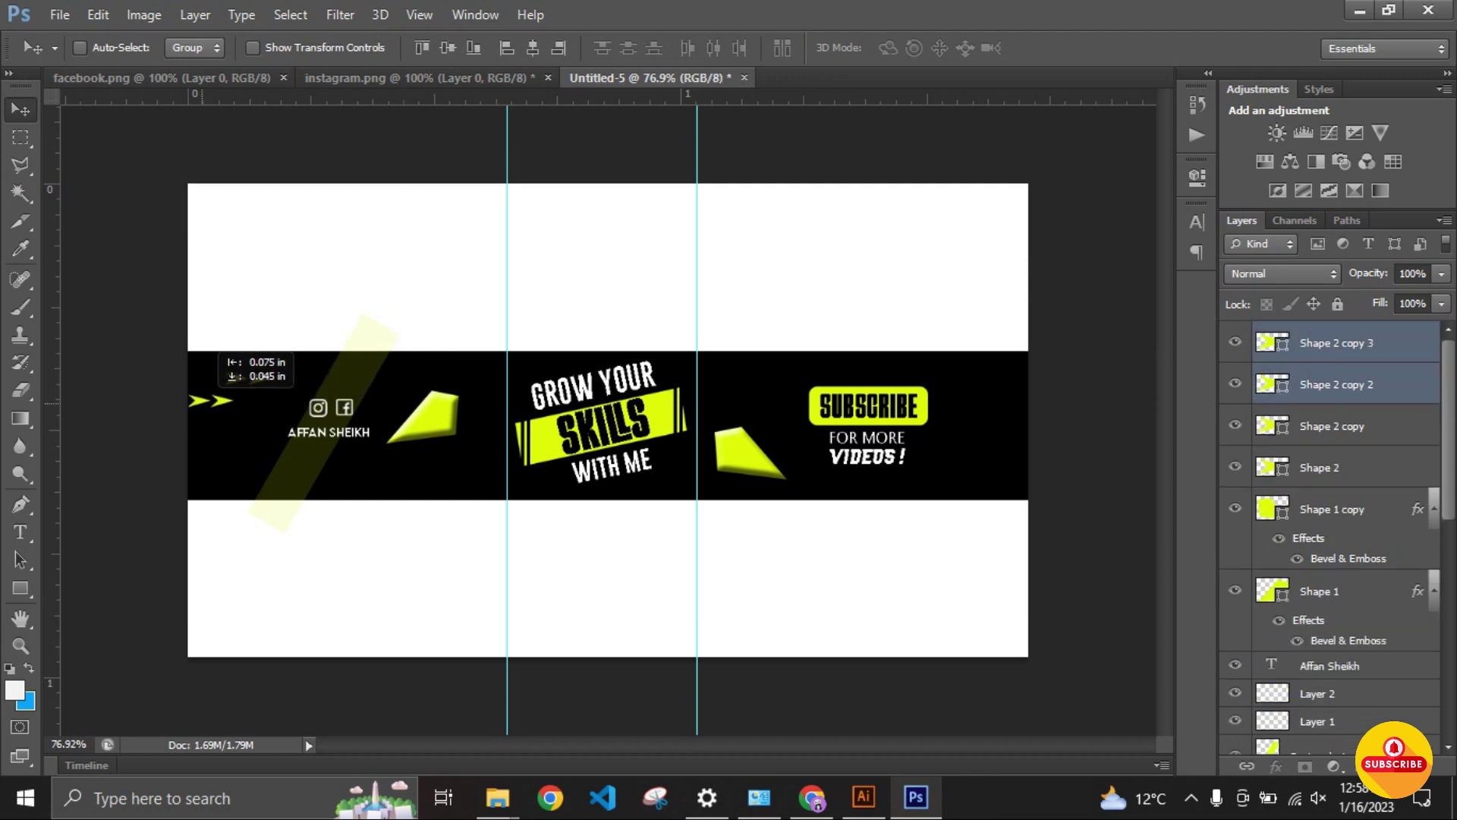
Step: Flip the arrow copies to point left beside VIDEOS!, and set the first pair above the social icons
{"action": "left_click_drag", "start_coordinate": [251, 378], "coordinate": [987, 458]}
{"action": "key", "text": "ctrl+t"}
{"action": "right_click", "coordinate": [974, 458]}
{"action": "left_click", "coordinate": [1057, 319]}
{"action": "left_click", "coordinate": [1071, 48]}
{"action": "left_click_drag", "start_coordinate": [264, 364], "coordinate": [367, 348]}
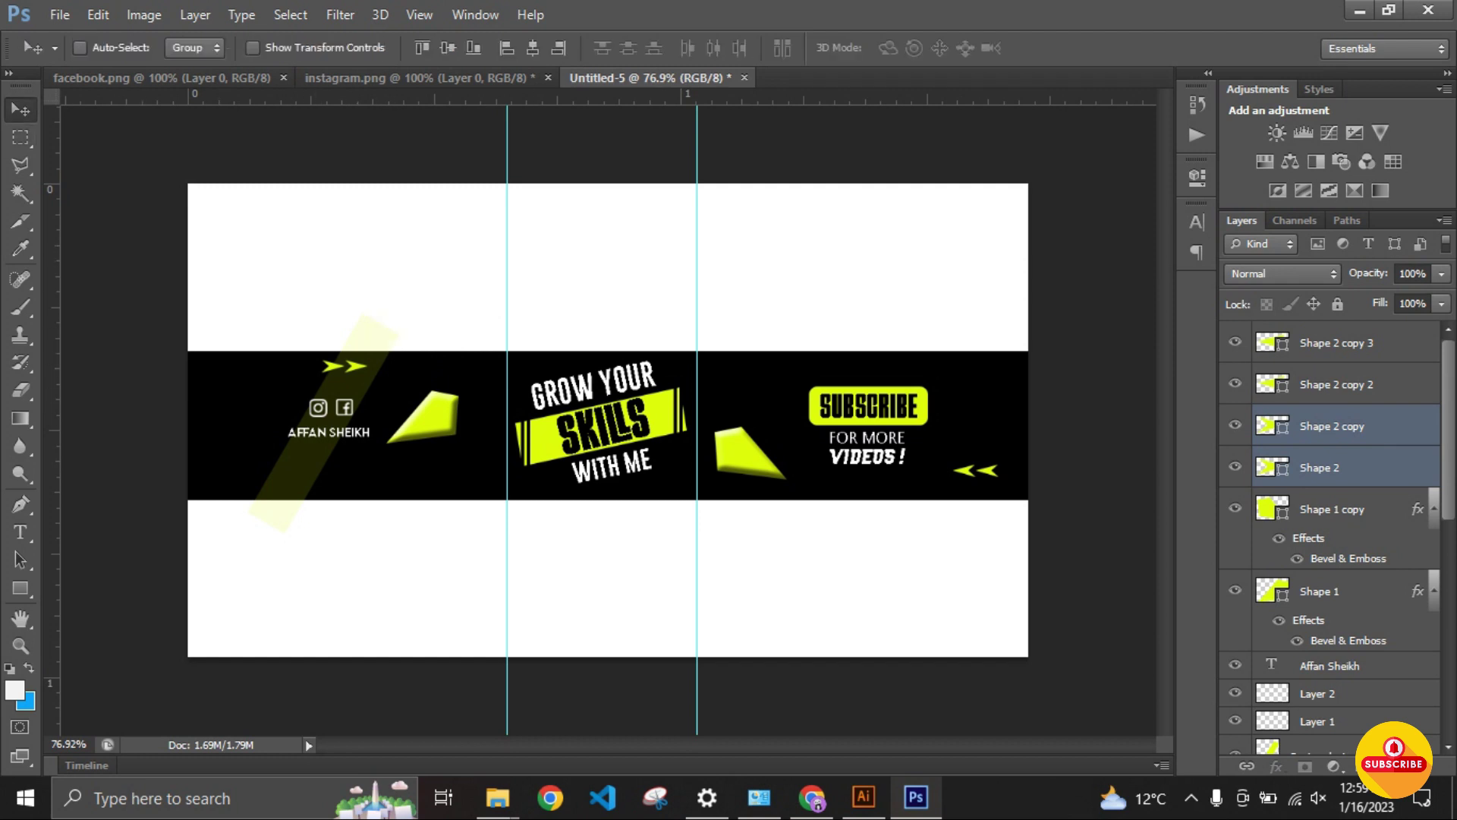
{"action": "key", "text": "alt+period"}
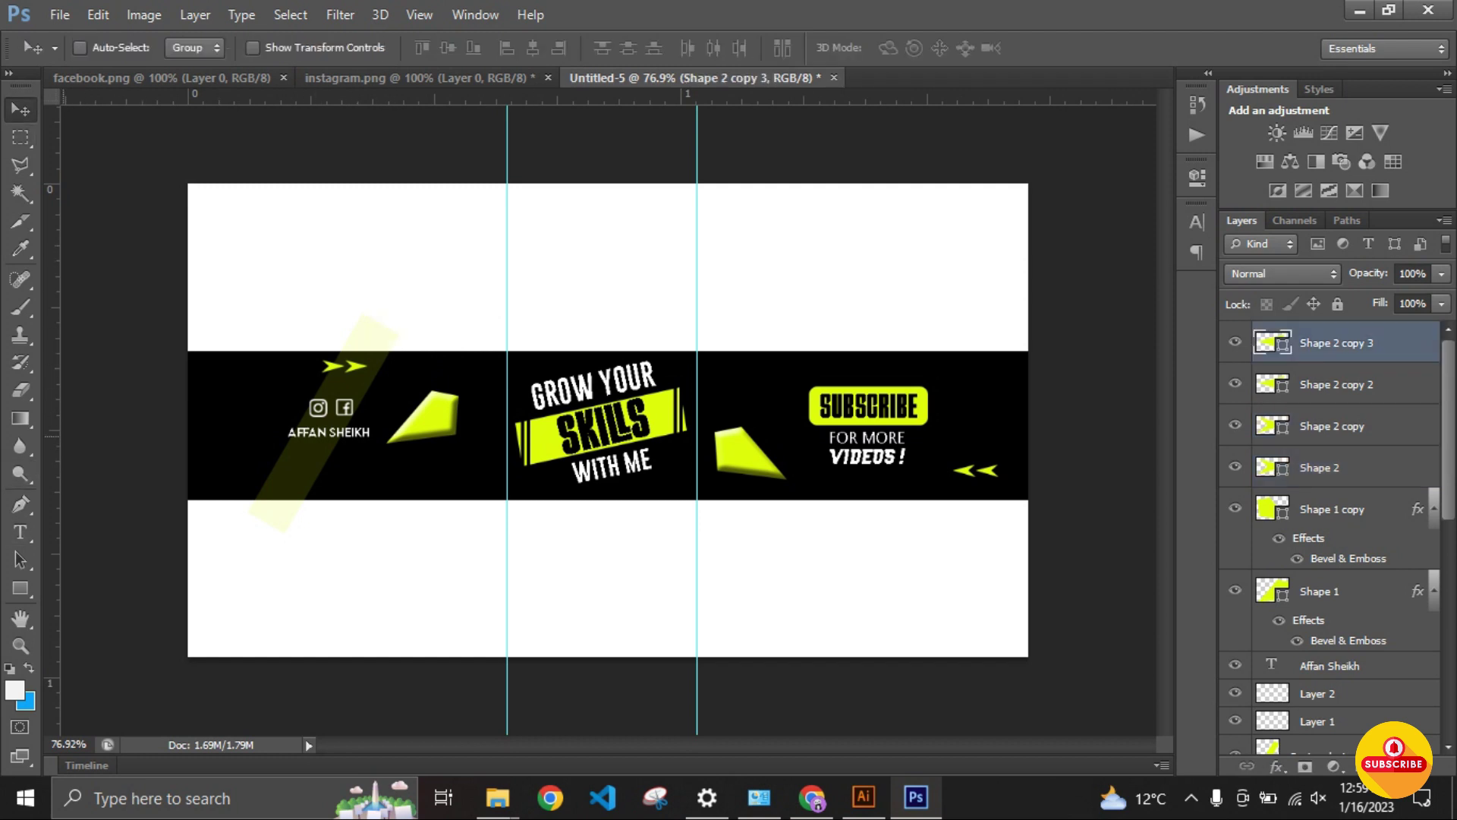
Step: Draw a slanted bar shape on a new layer, using helper guides for its edges
{"action": "left_click", "coordinate": [21, 504]}
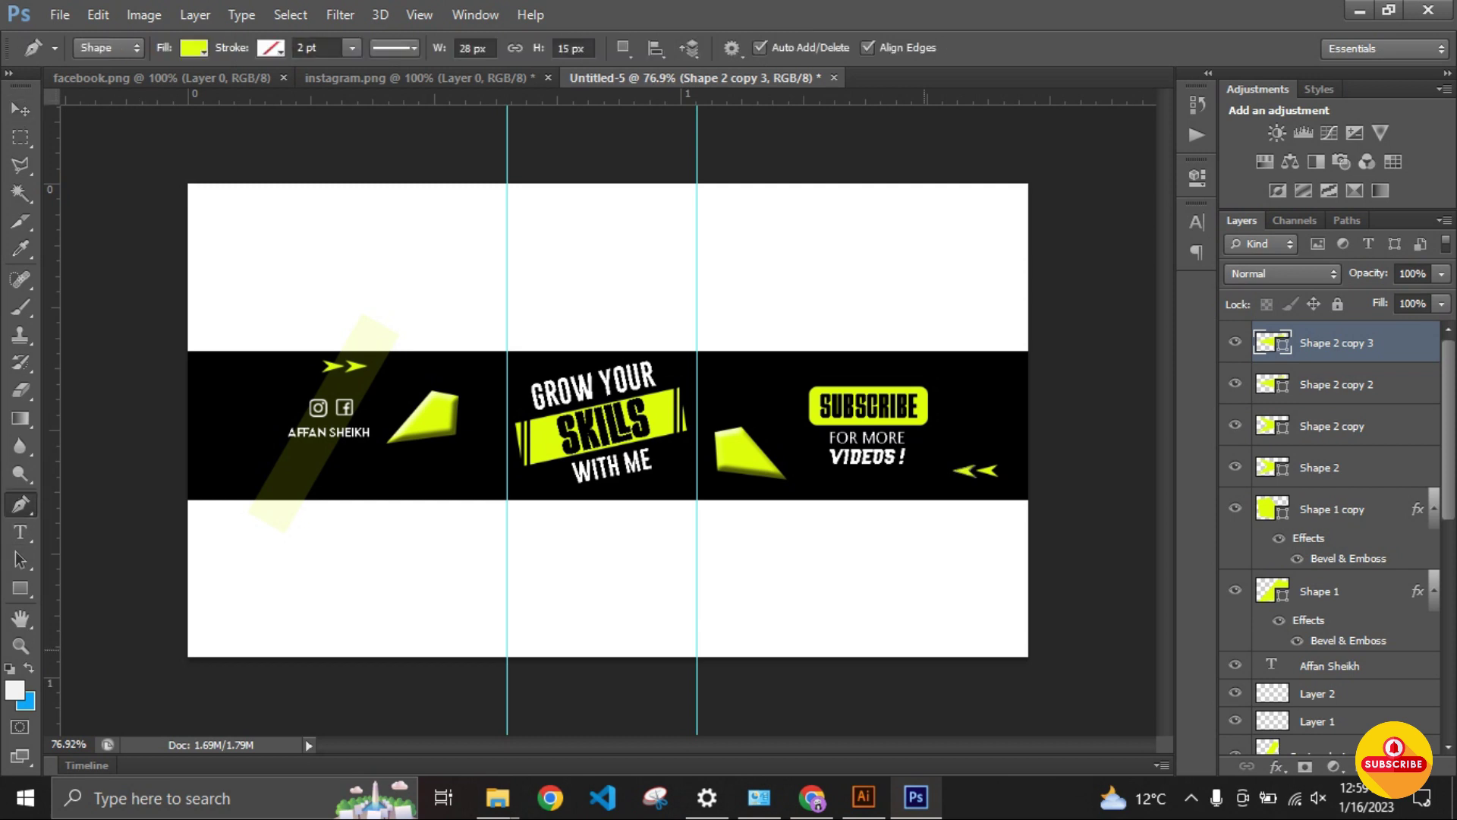
{"action": "key", "text": "ctrl+shift+alt+n"}
{"action": "left_click", "coordinate": [147, 368]}
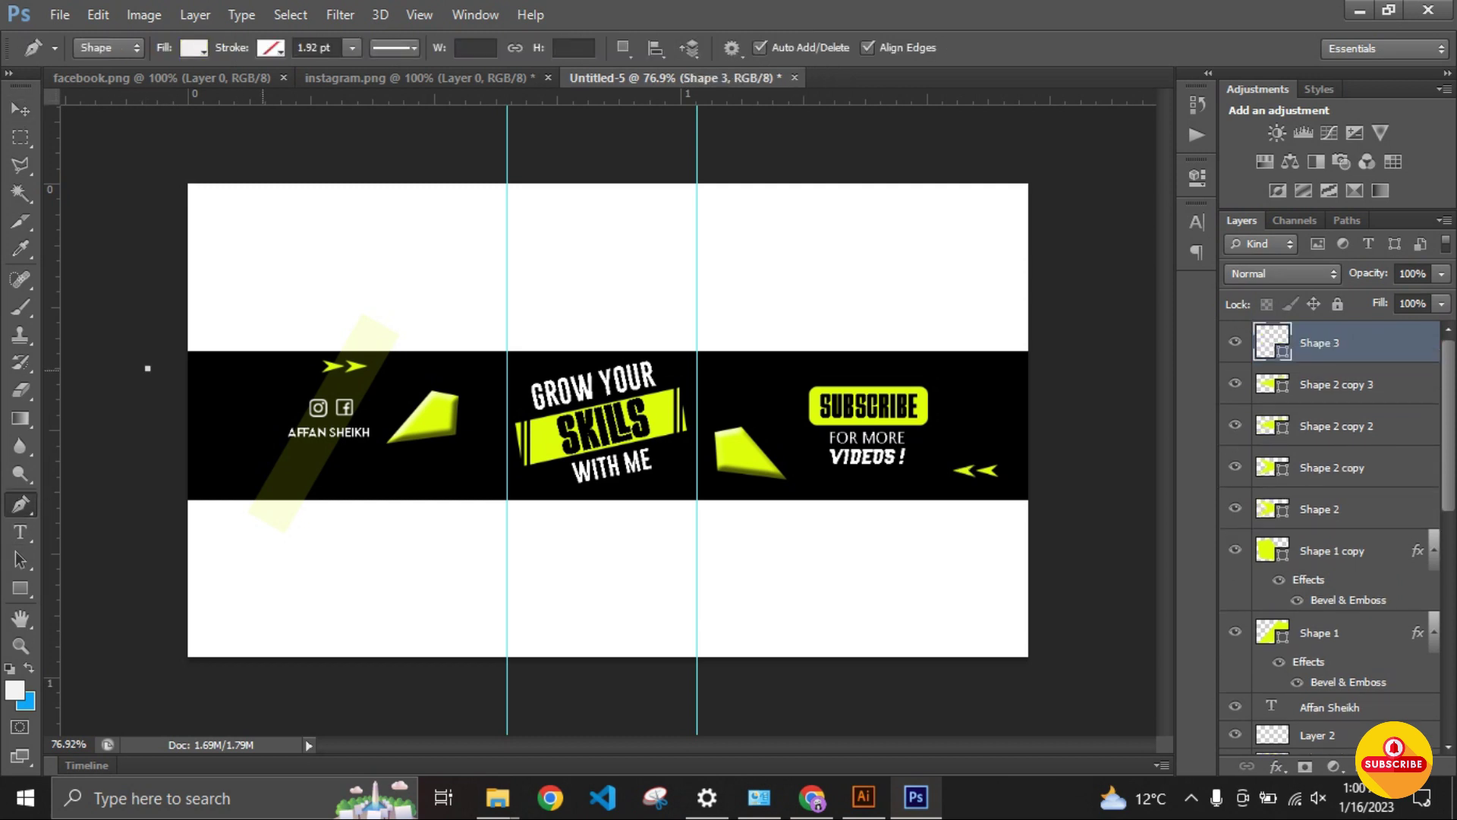
{"action": "left_click_drag", "start_coordinate": [278, 97], "coordinate": [278, 368]}
{"action": "left_click", "coordinate": [301, 370]}
{"action": "left_click", "coordinate": [286, 390]}
{"action": "left_click_drag", "start_coordinate": [228, 98], "coordinate": [227, 390]}
{"action": "left_click", "coordinate": [145, 390]}
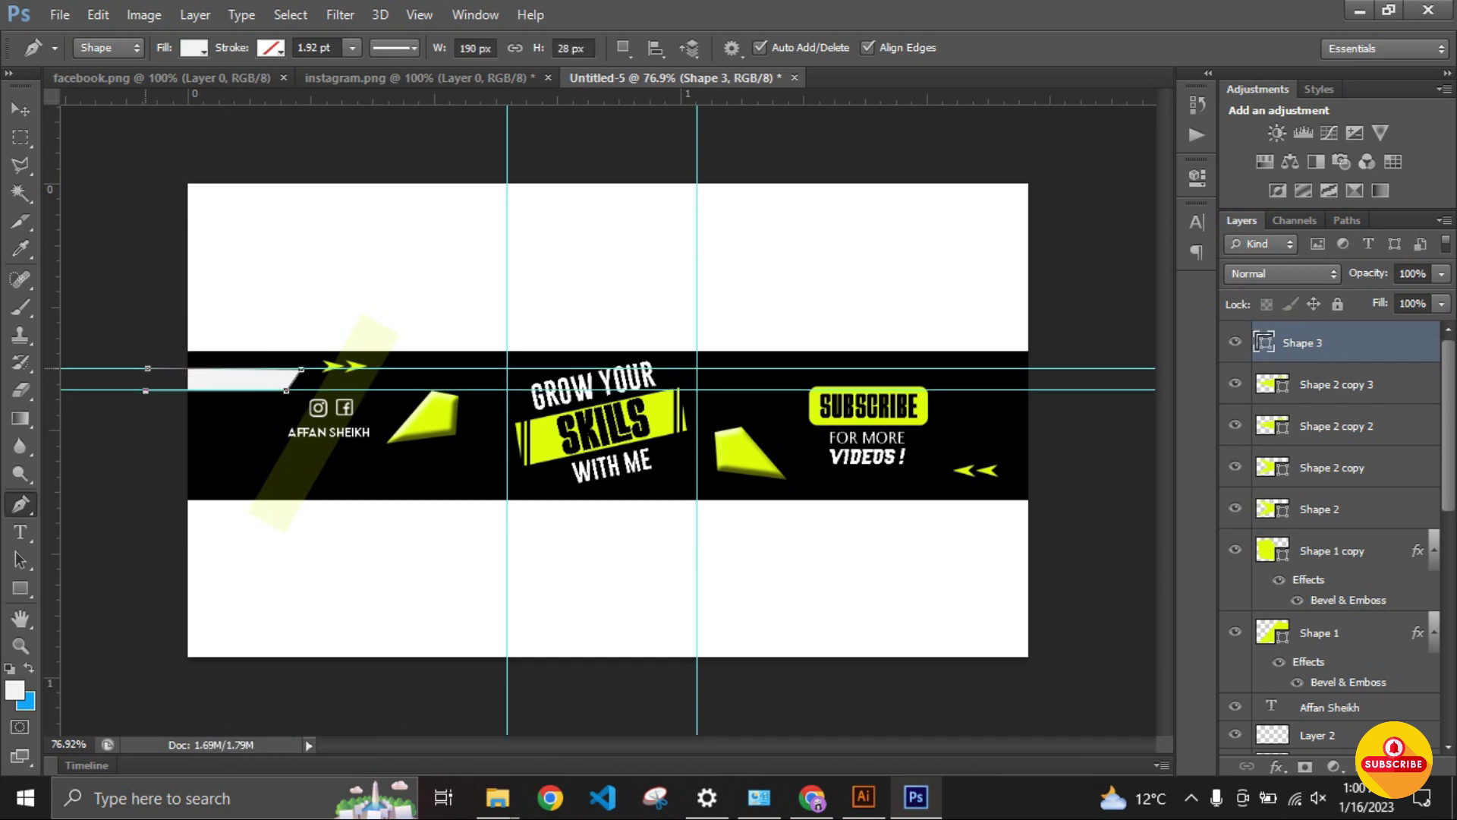
Step: Remove the two helper guides from the canvas
{"action": "key", "text": "v"}
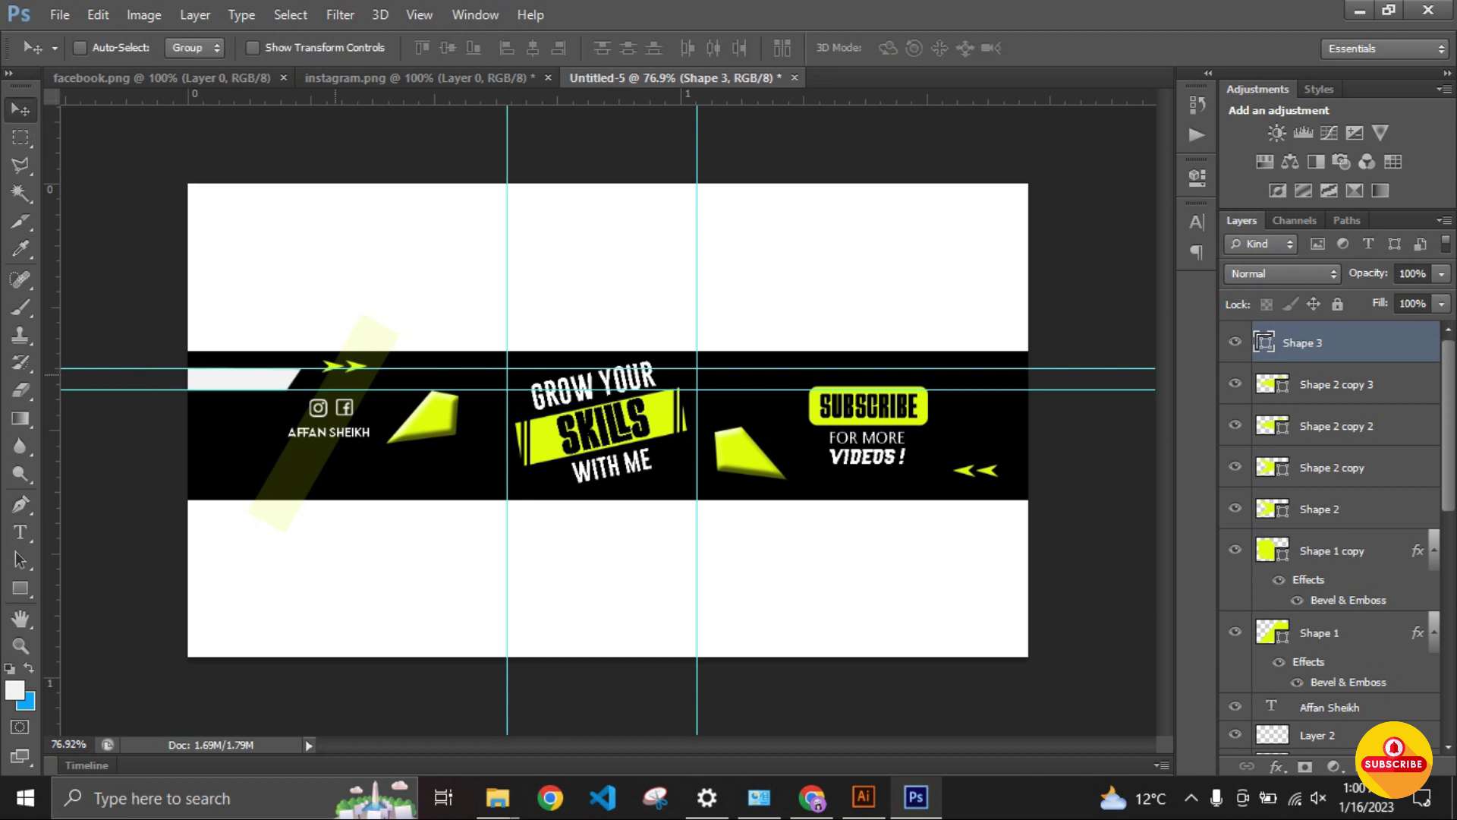
{"action": "key", "text": "p"}
{"action": "left_click", "coordinate": [193, 48]}
{"action": "key", "text": "Escape"}
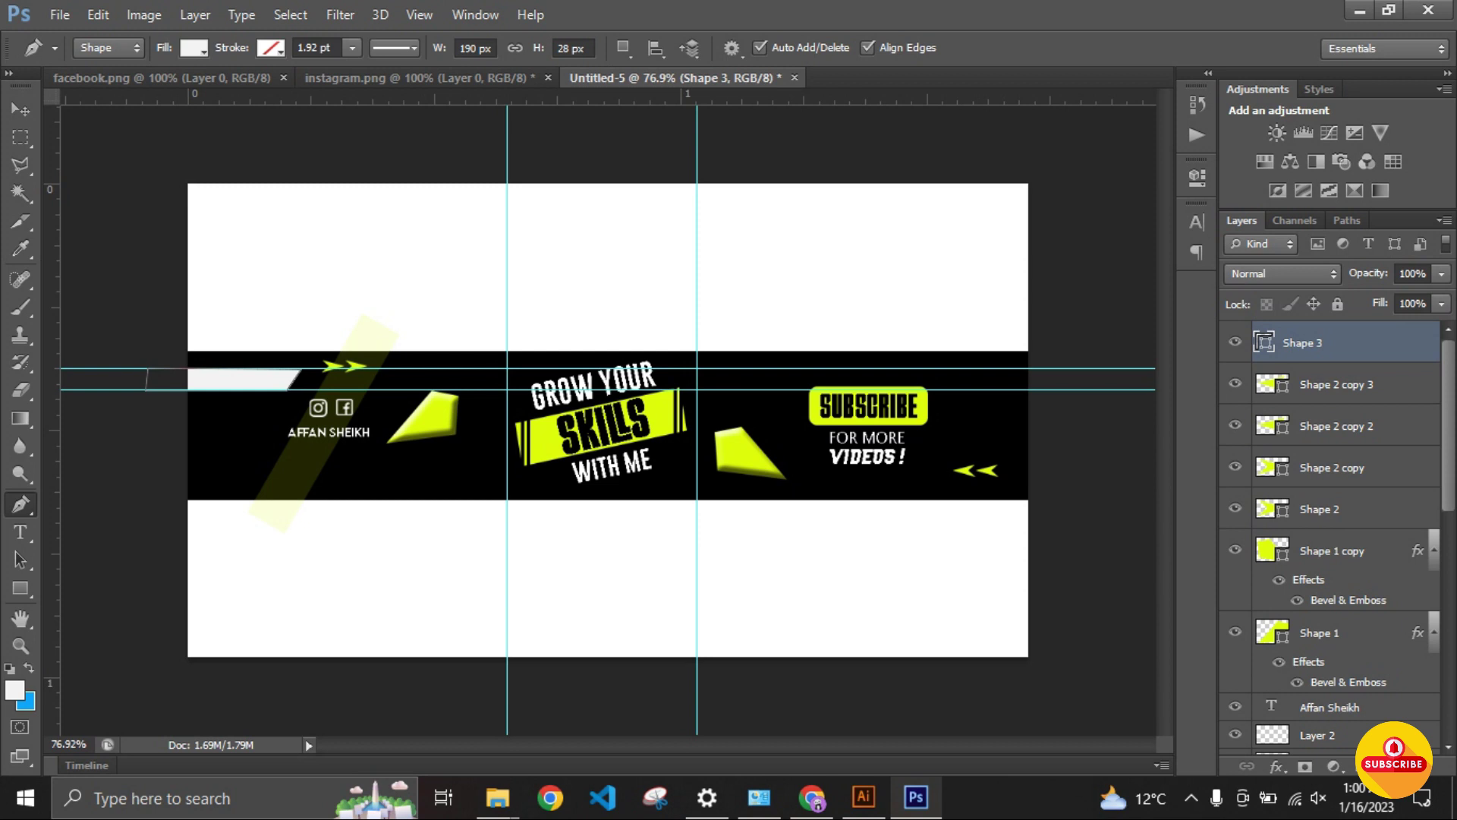
{"action": "key", "text": "v"}
{"action": "left_click_drag", "start_coordinate": [357, 97], "coordinate": [357, 76]}
{"action": "left_click_drag", "start_coordinate": [356, 389], "coordinate": [357, 84]}
Step: Change the slanted bar's fill to light grey
{"action": "key", "text": "p"}
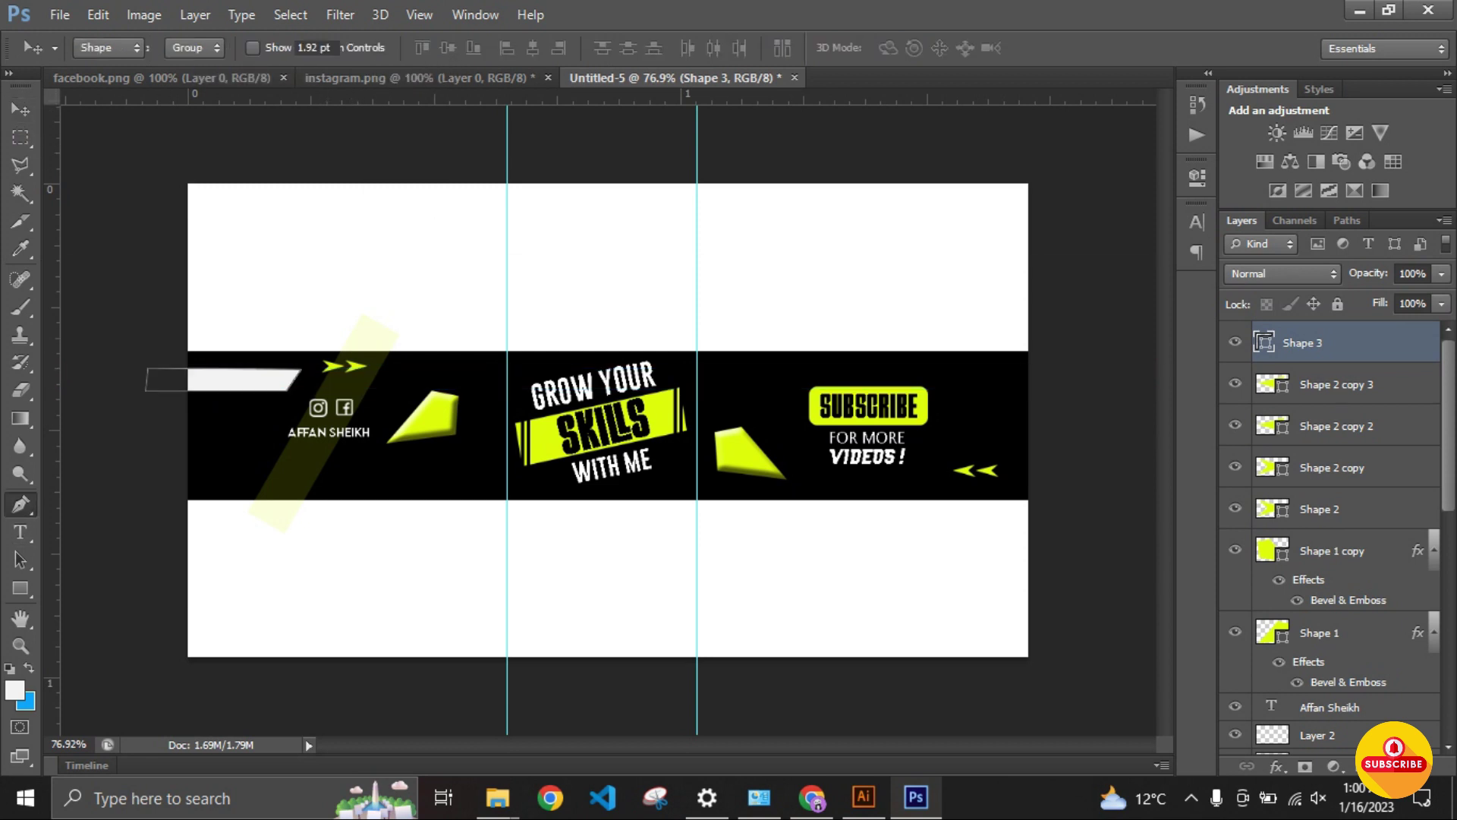
{"action": "left_click", "coordinate": [194, 47]}
{"action": "left_click", "coordinate": [180, 170]}
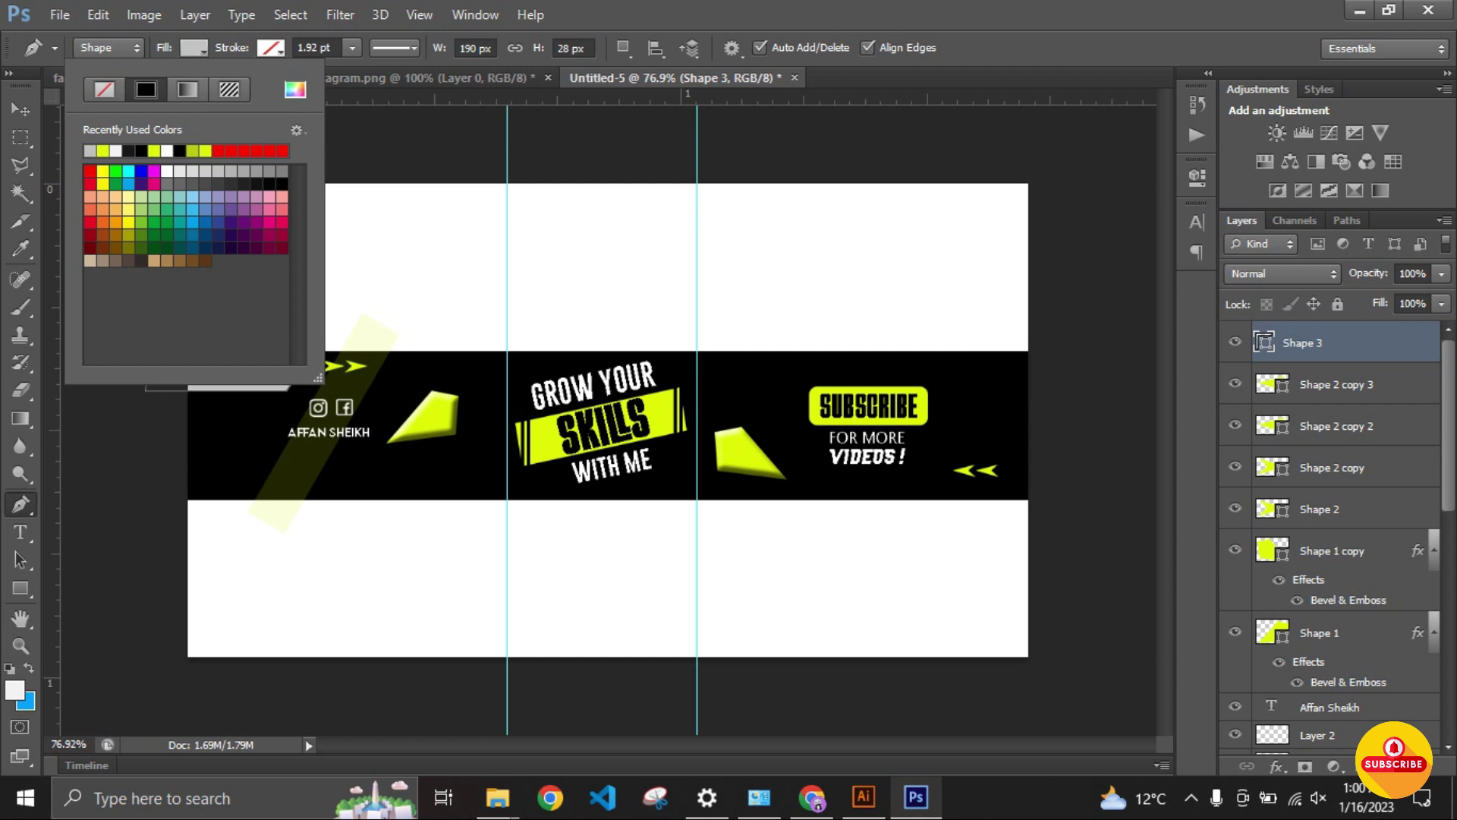
{"action": "key", "text": "Return"}
{"action": "key", "text": "v"}
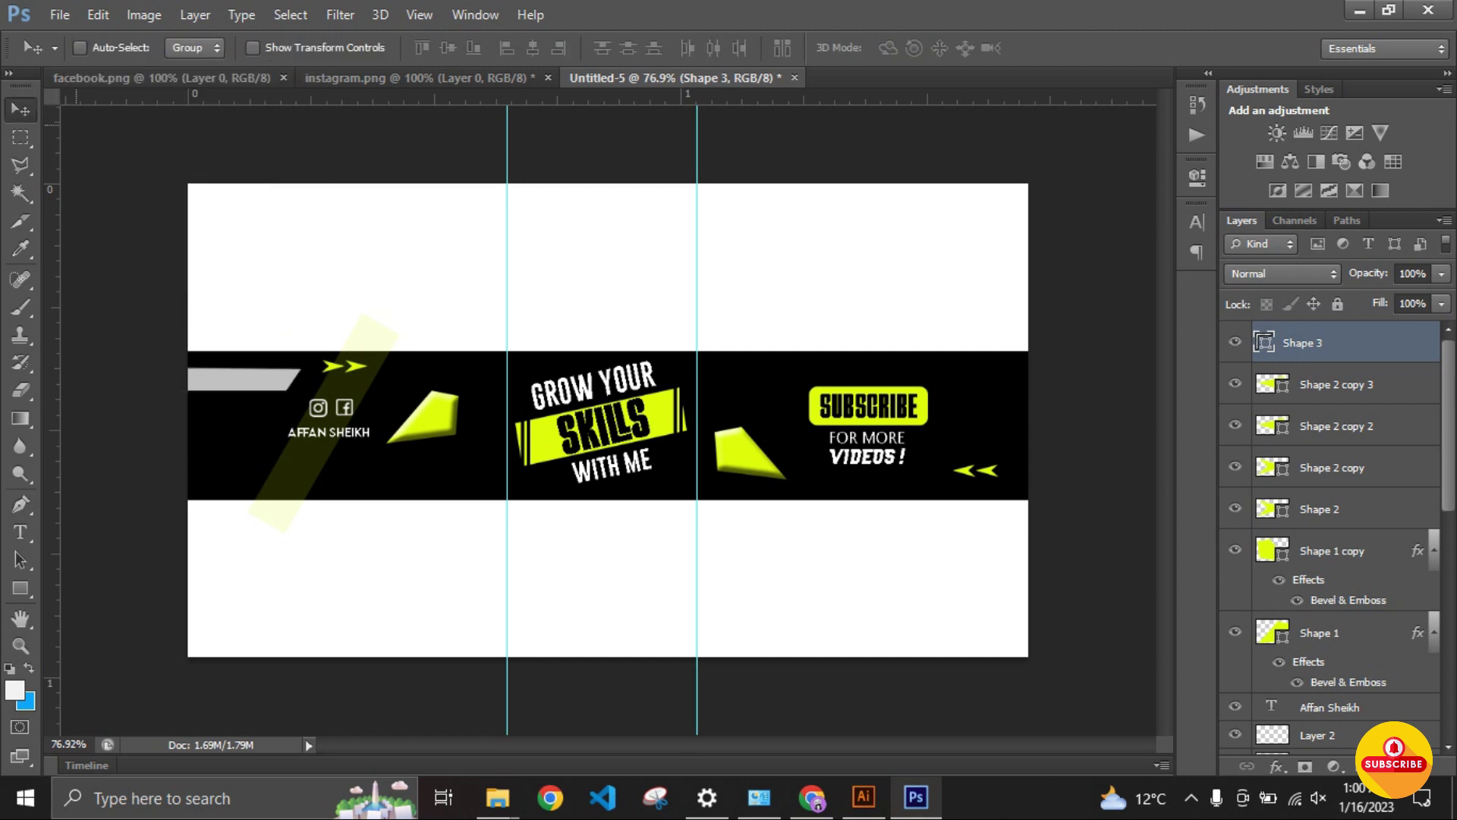
Step: Copy the bar into three stacked bars and shift them down-left at the band's edge
{"action": "left_click_drag", "start_coordinate": [243, 379], "coordinate": [195, 446]}
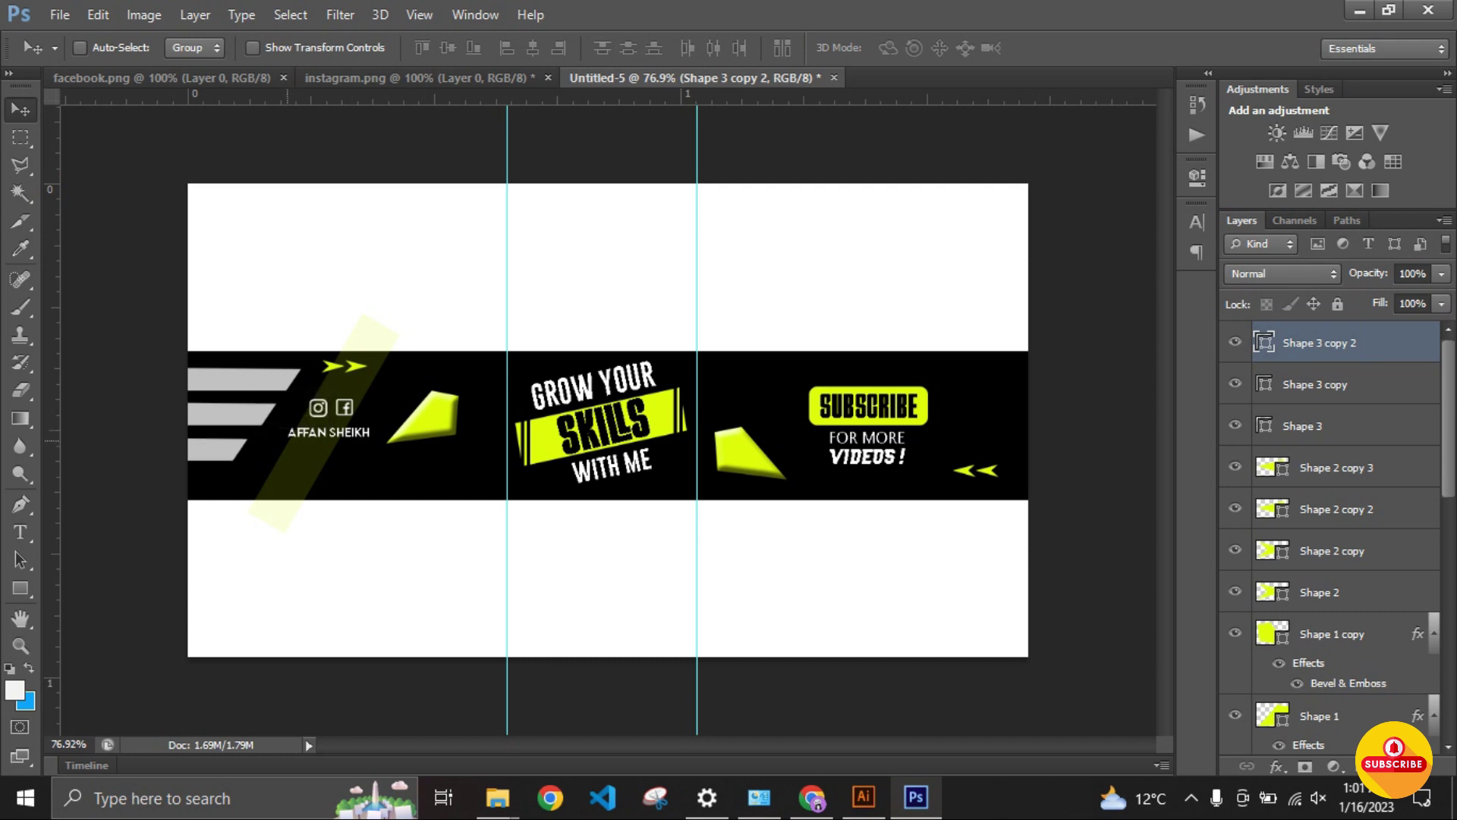
{"action": "left_click", "coordinate": [243, 415], "text": "ctrl+shift"}
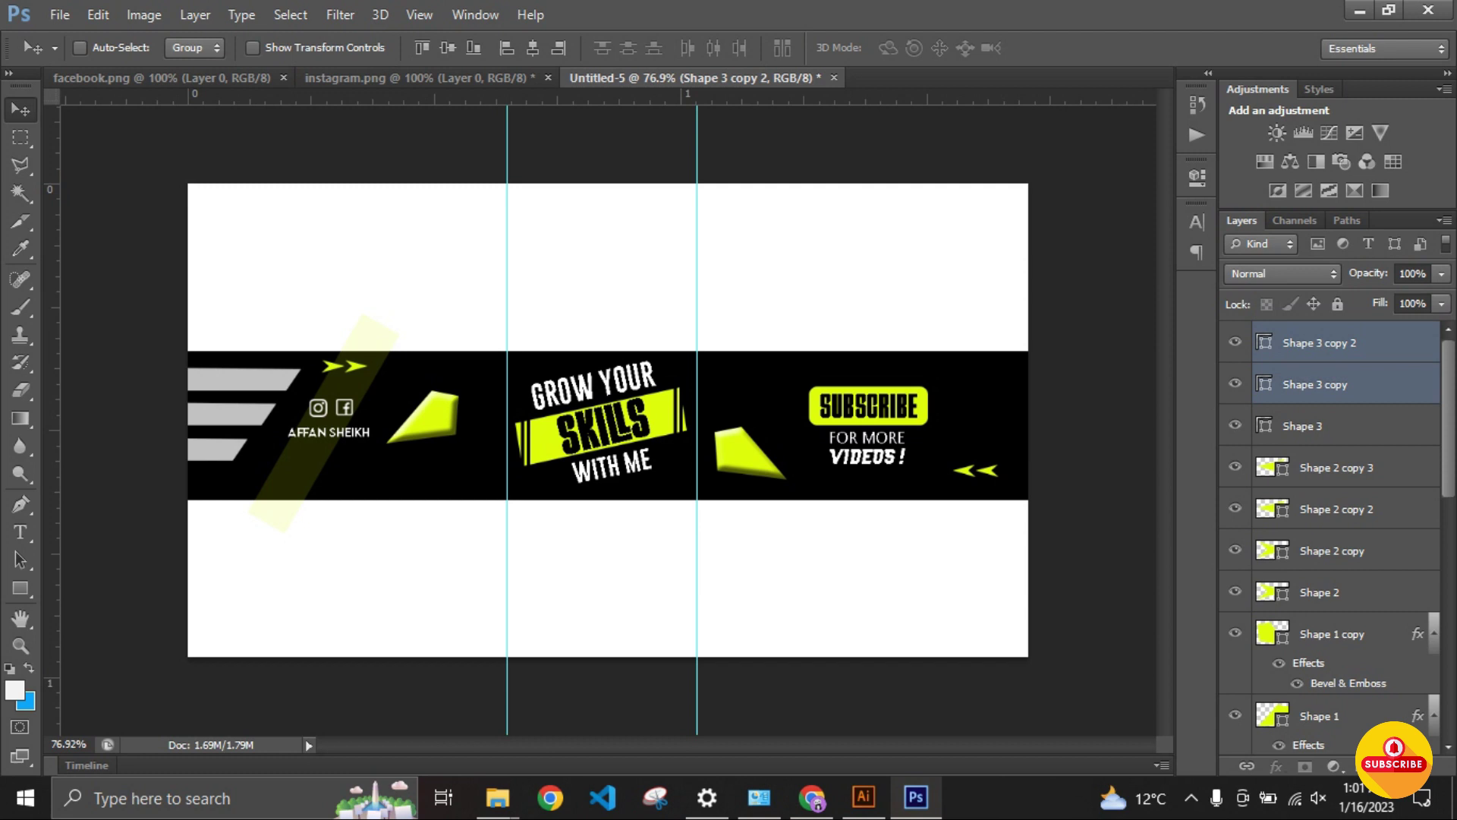
{"action": "left_click", "coordinate": [247, 380], "text": "ctrl+shift"}
{"action": "mouse_move", "coordinate": [246, 379]}
{"action": "left_mouse_down"}
{"action": "mouse_move", "coordinate": [232, 387]}
{"action": "mouse_move", "coordinate": [212, 356]}
{"action": "mouse_move", "coordinate": [203, 401]}
{"action": "mouse_move", "coordinate": [231, 355]}
{"action": "left_mouse_up"}
Step: Duplicate the three grey bars and scale the copies
{"action": "key", "text": "ctrl+j"}
{"action": "key", "text": "ctrl+plus"}
{"action": "key", "text": "ctrl+t"}
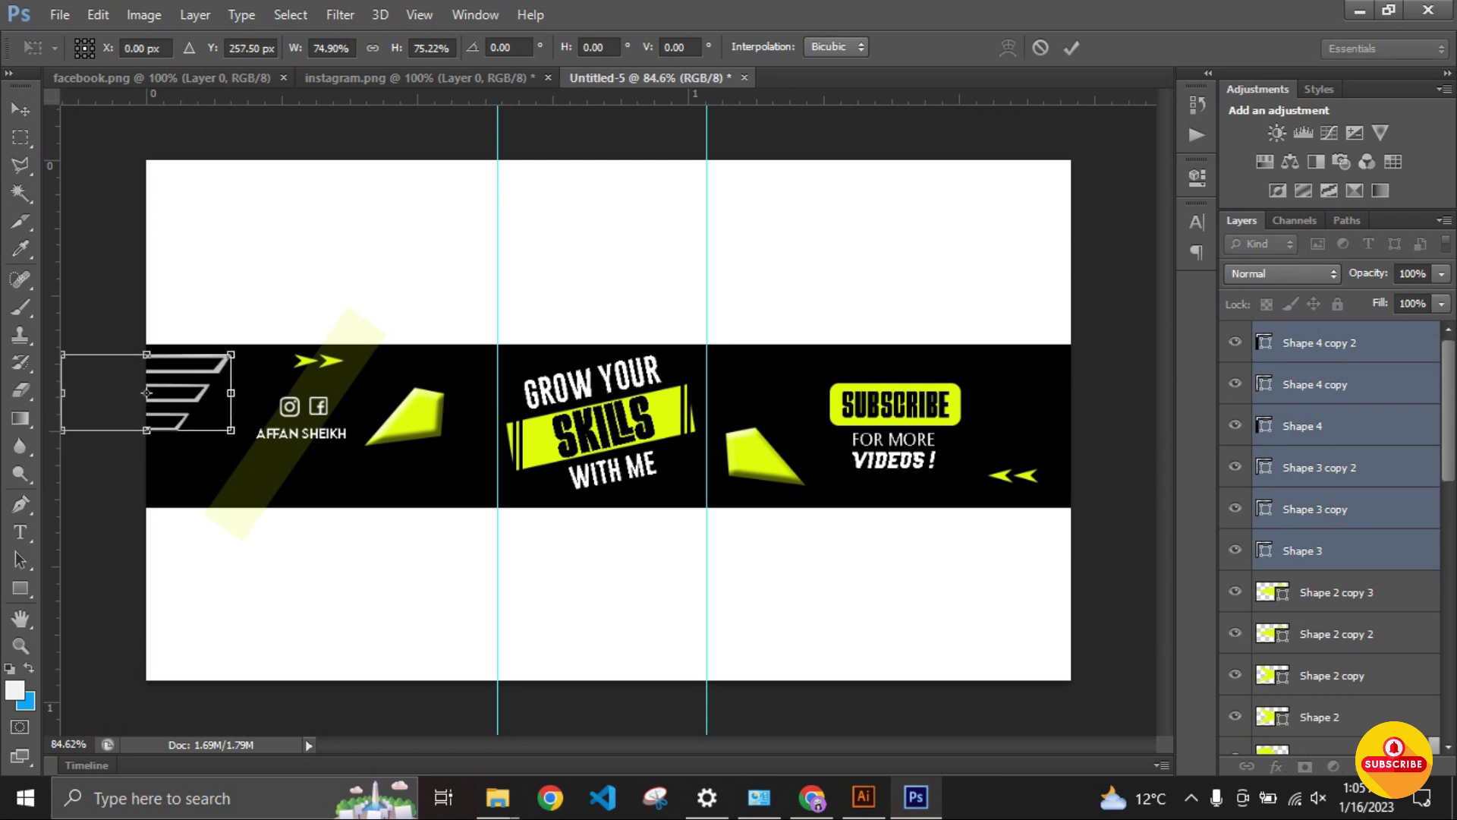
{"action": "key", "text": "Return"}
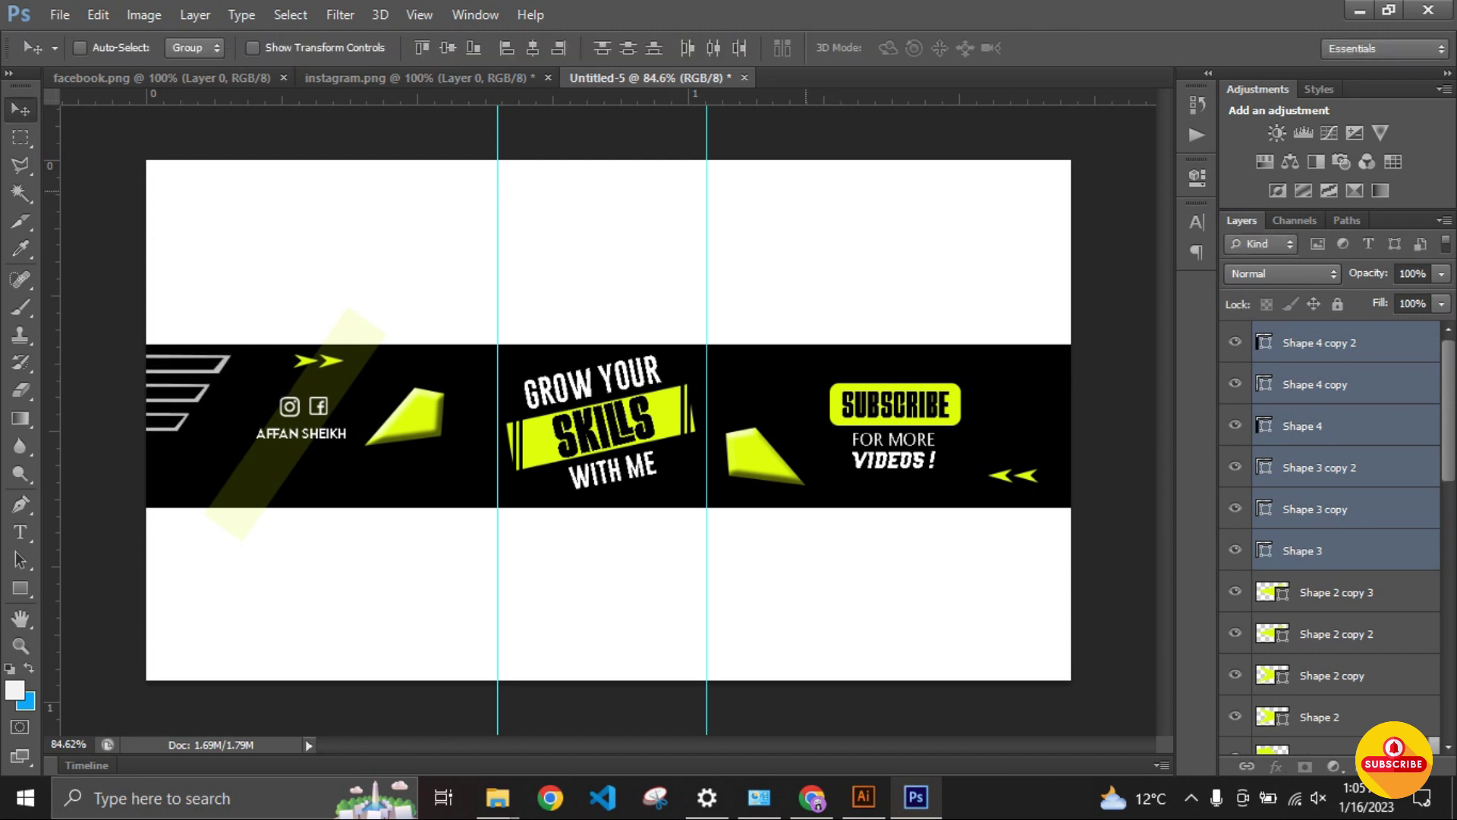
Step: Move the bar copies to the banner's right edge, flipped horizontally
{"action": "left_click_drag", "start_coordinate": [226, 311], "coordinate": [1068, 347]}
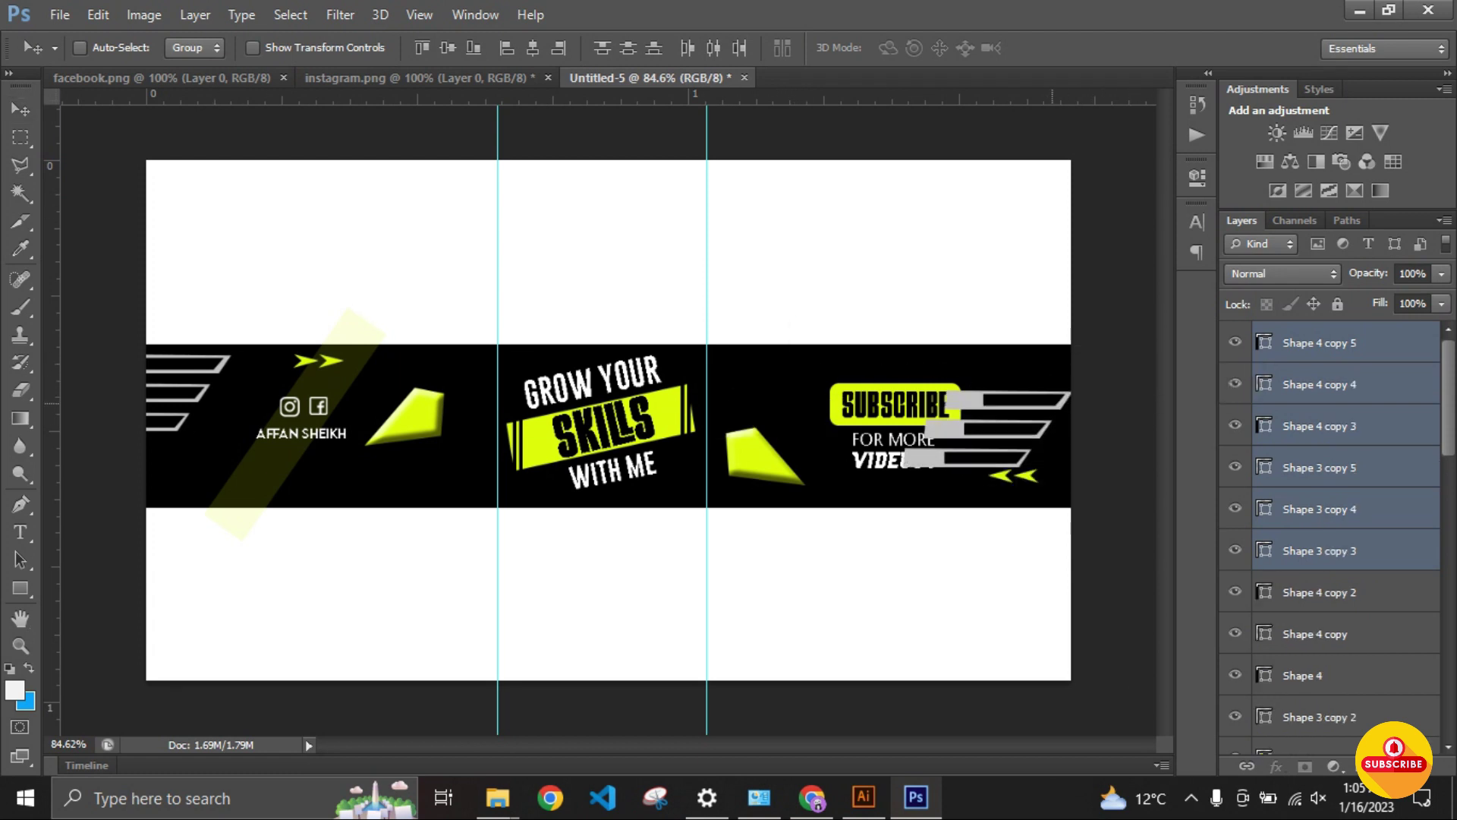
{"action": "key", "text": "ctrl+t"}
{"action": "right_click", "coordinate": [1029, 414]}
{"action": "left_click", "coordinate": [1063, 725]}
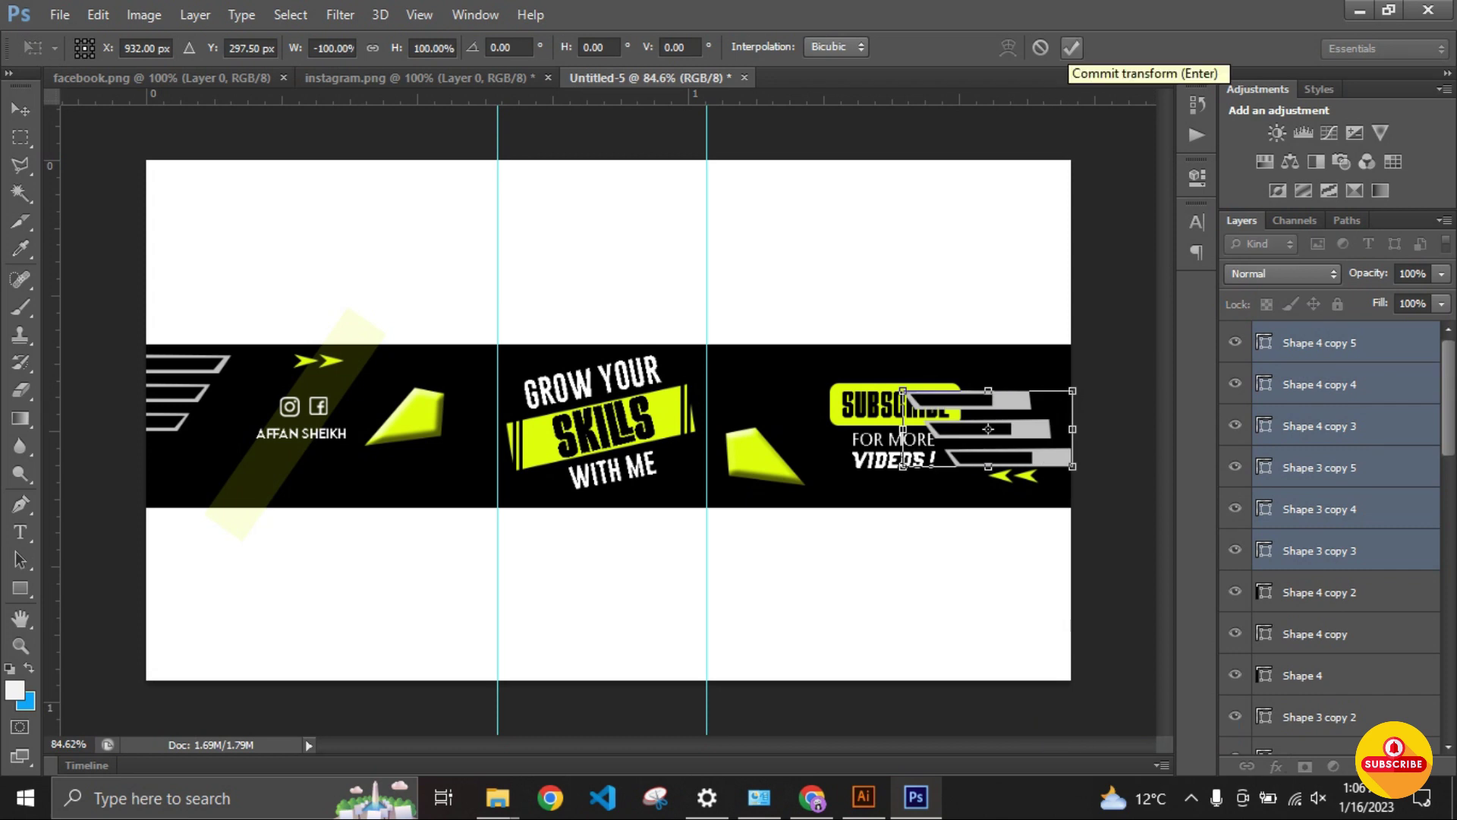
{"action": "left_click_drag", "start_coordinate": [988, 428], "coordinate": [1071, 390]}
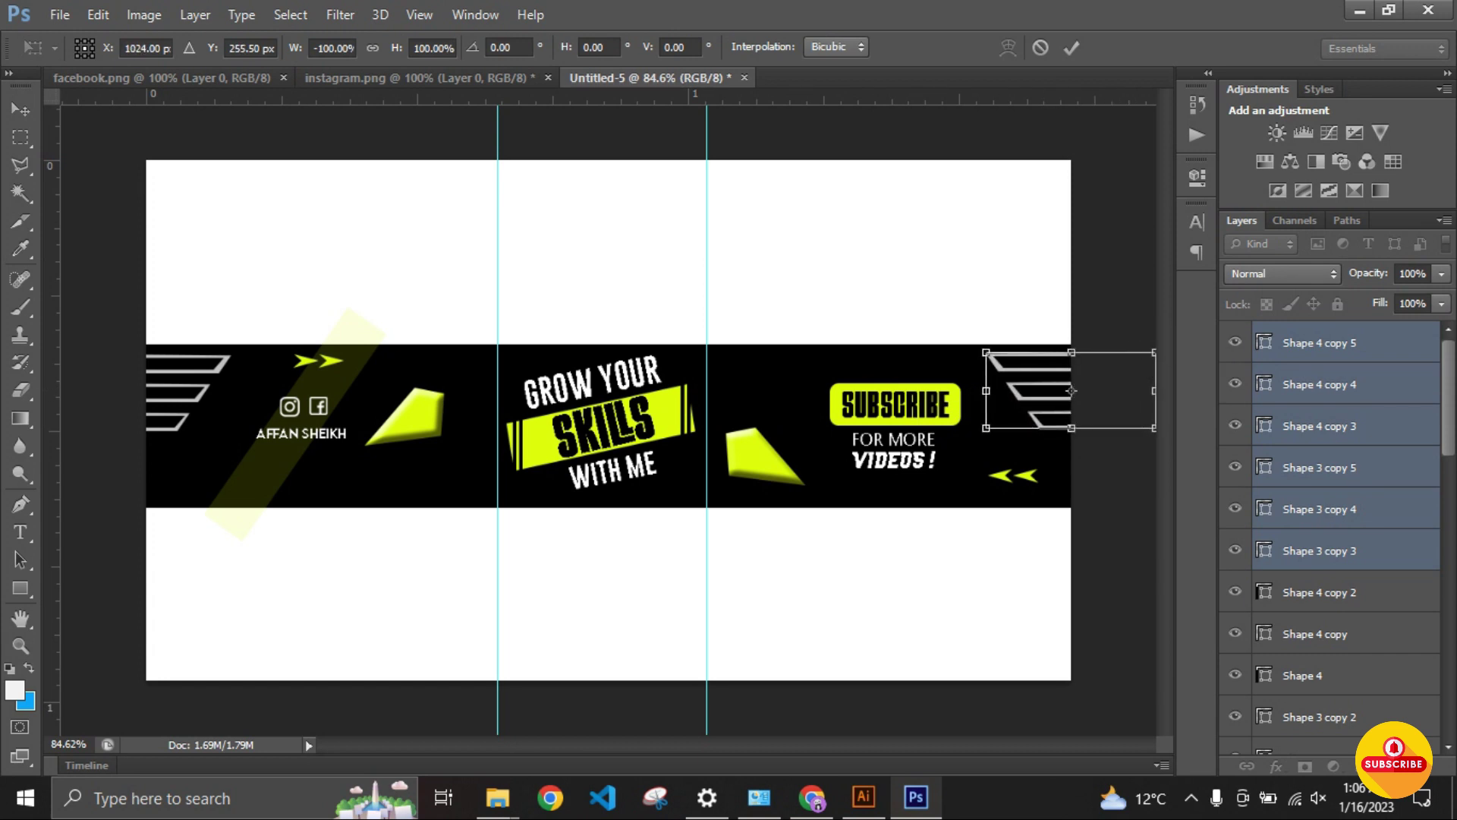
{"action": "left_click", "coordinate": [1071, 47]}
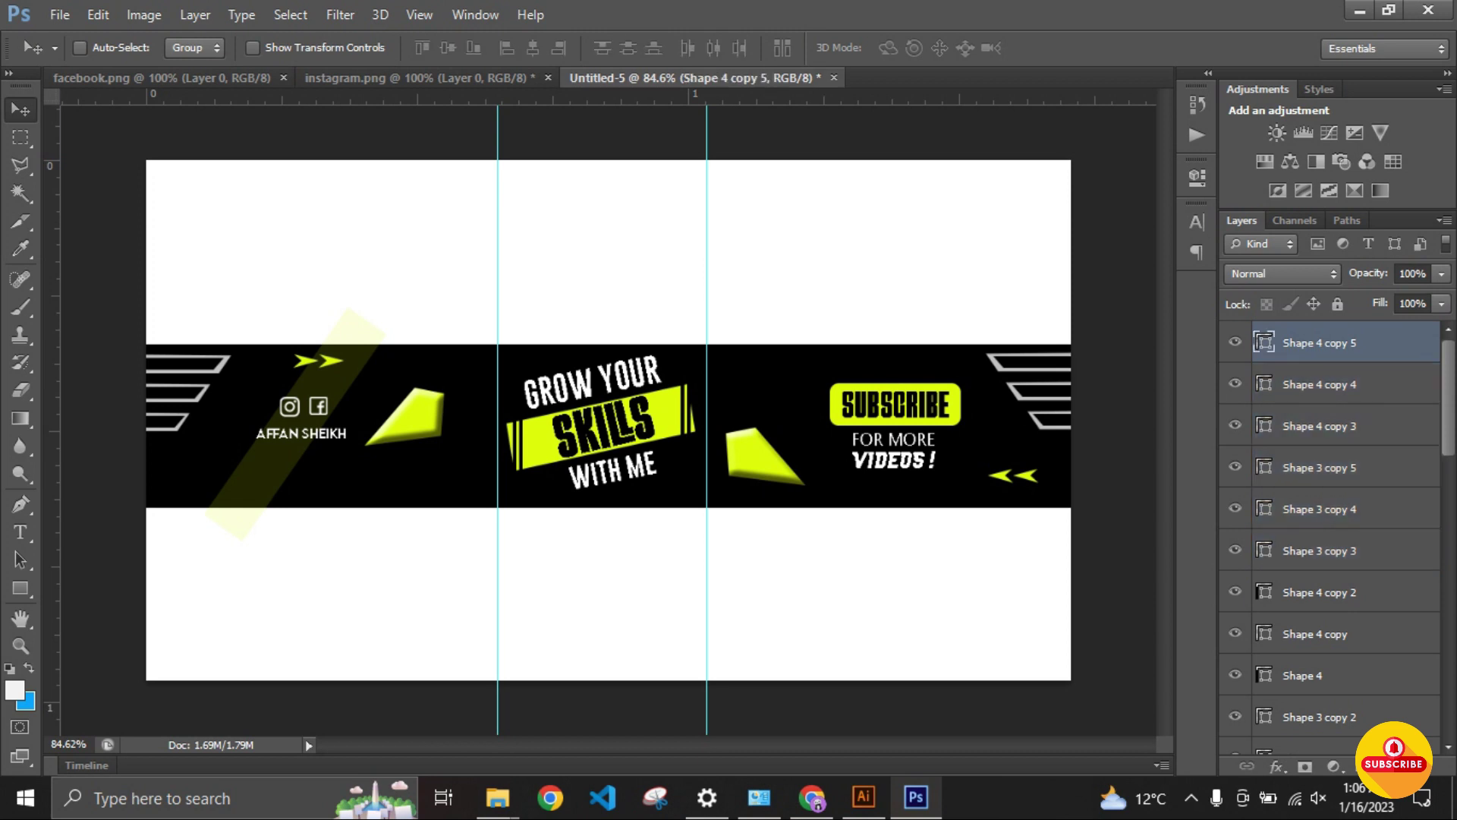
Step: Type FOR BUSINESS and move it down into the black banner
{"action": "key", "text": "t"}
{"action": "left_click", "coordinate": [259, 252]}
{"action": "type", "text": "FOR BUSINESS"}
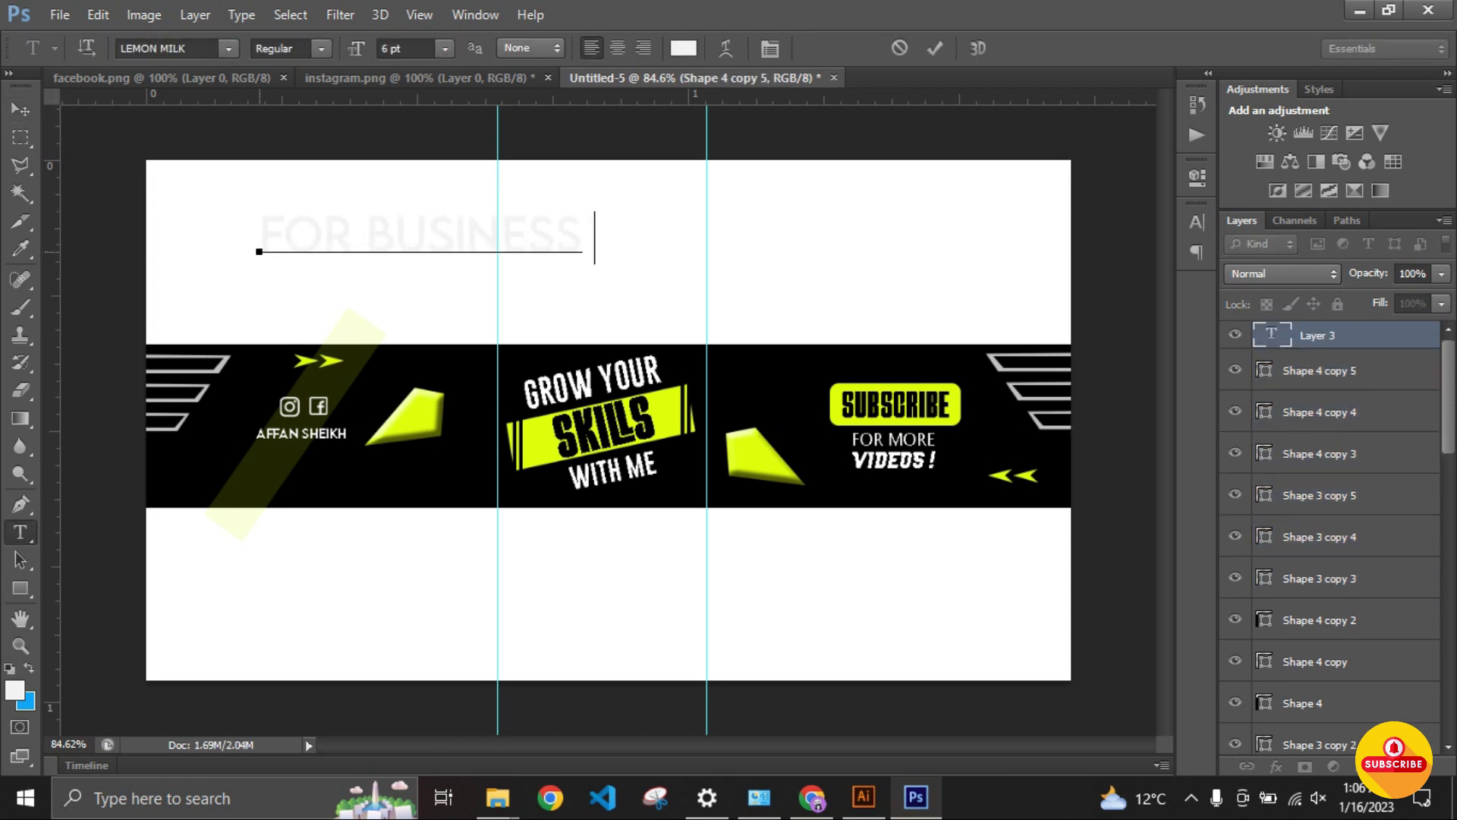
{"action": "left_click", "coordinate": [21, 108]}
{"action": "left_click_drag", "start_coordinate": [416, 193], "coordinate": [327, 432]}
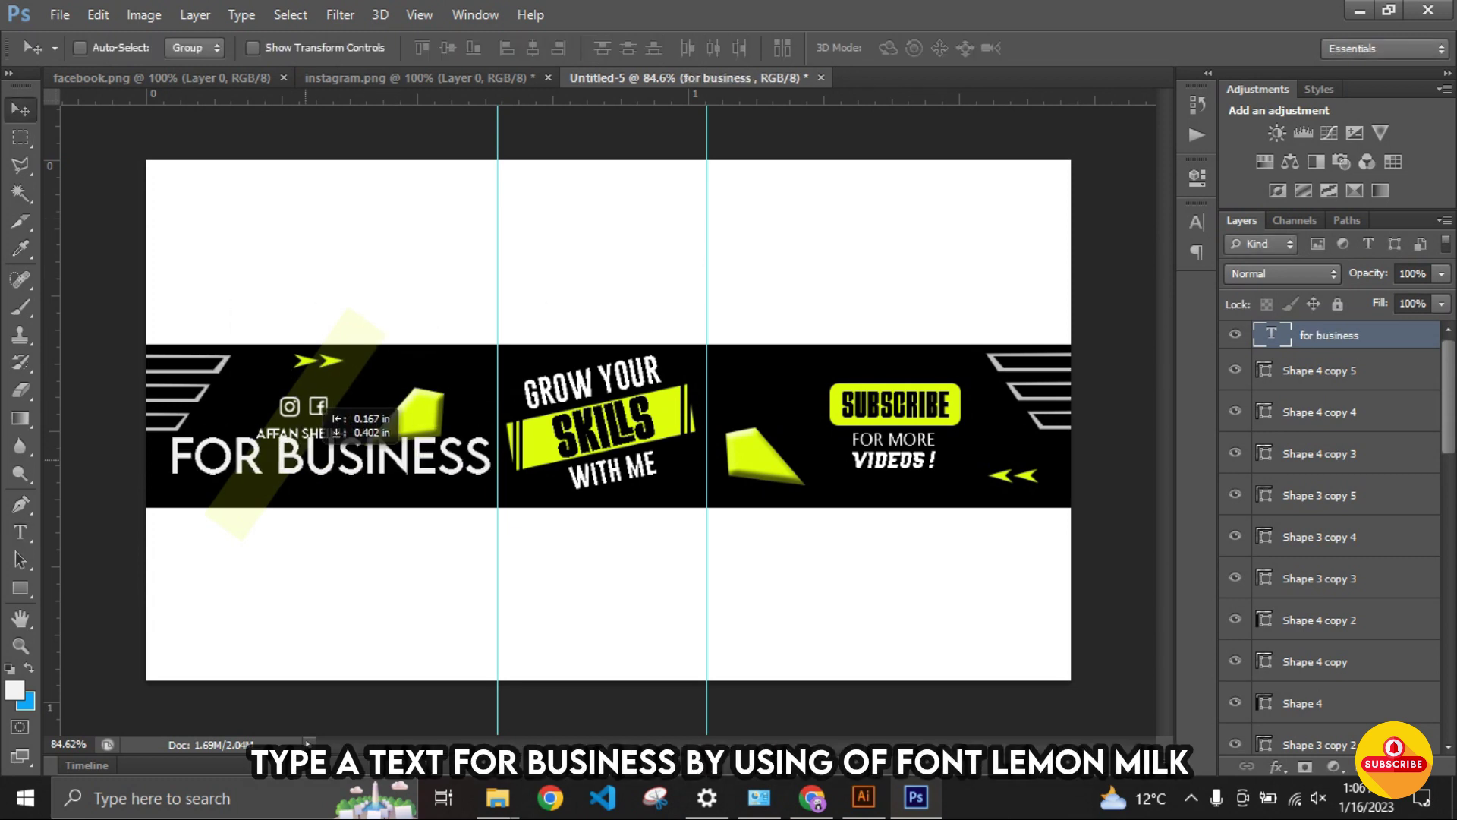
Step: Shrink FOR BUSINESS and position it in the banner's lower left
{"action": "left_click", "coordinate": [21, 531]}
{"action": "left_click", "coordinate": [445, 48]}
{"action": "key", "text": "Escape"}
{"action": "key", "text": "ctrl+t"}
{"action": "left_click_drag", "start_coordinate": [488, 442], "coordinate": [244, 497]}
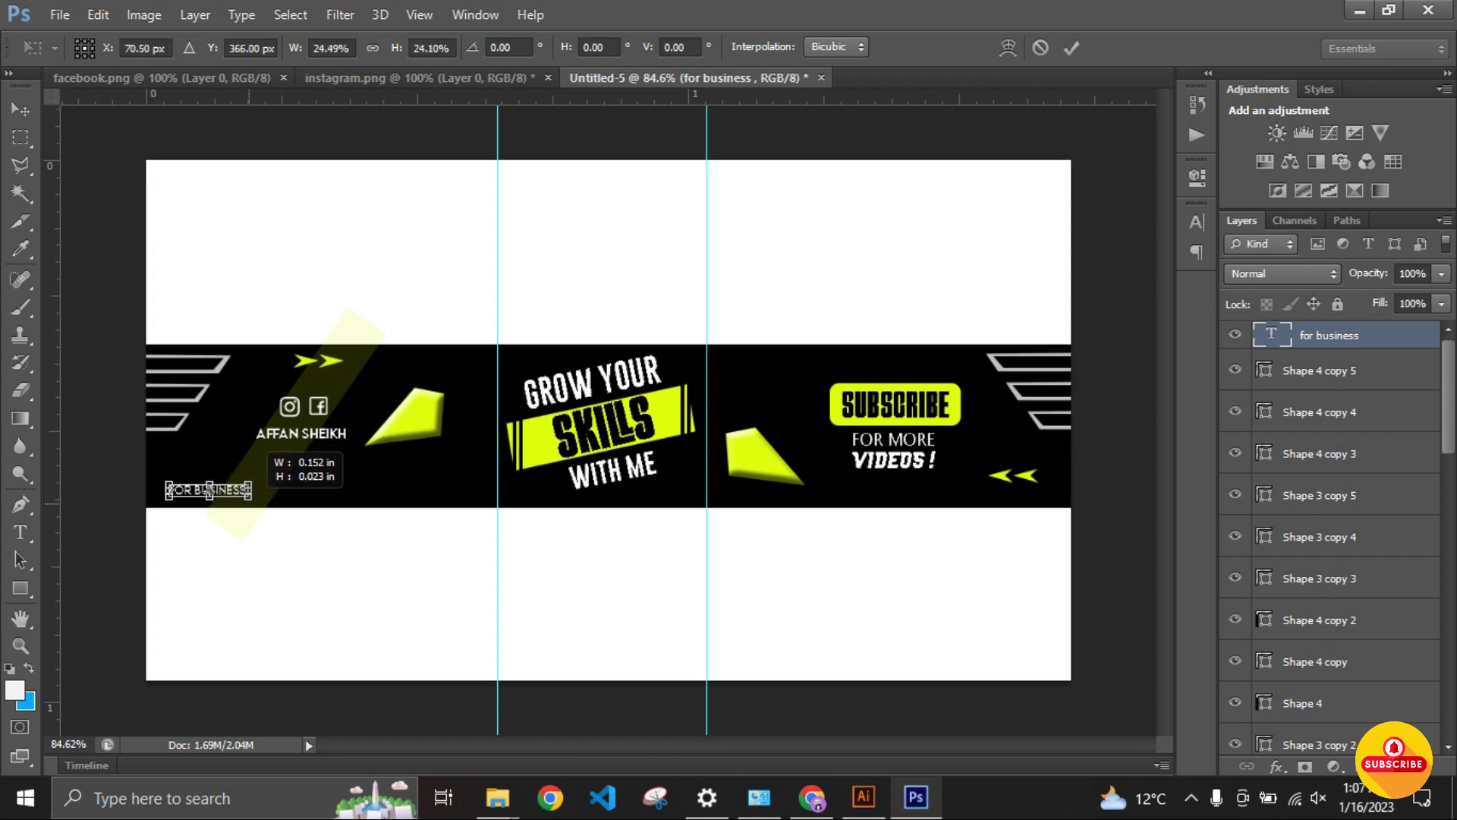
{"action": "key", "text": "Return"}
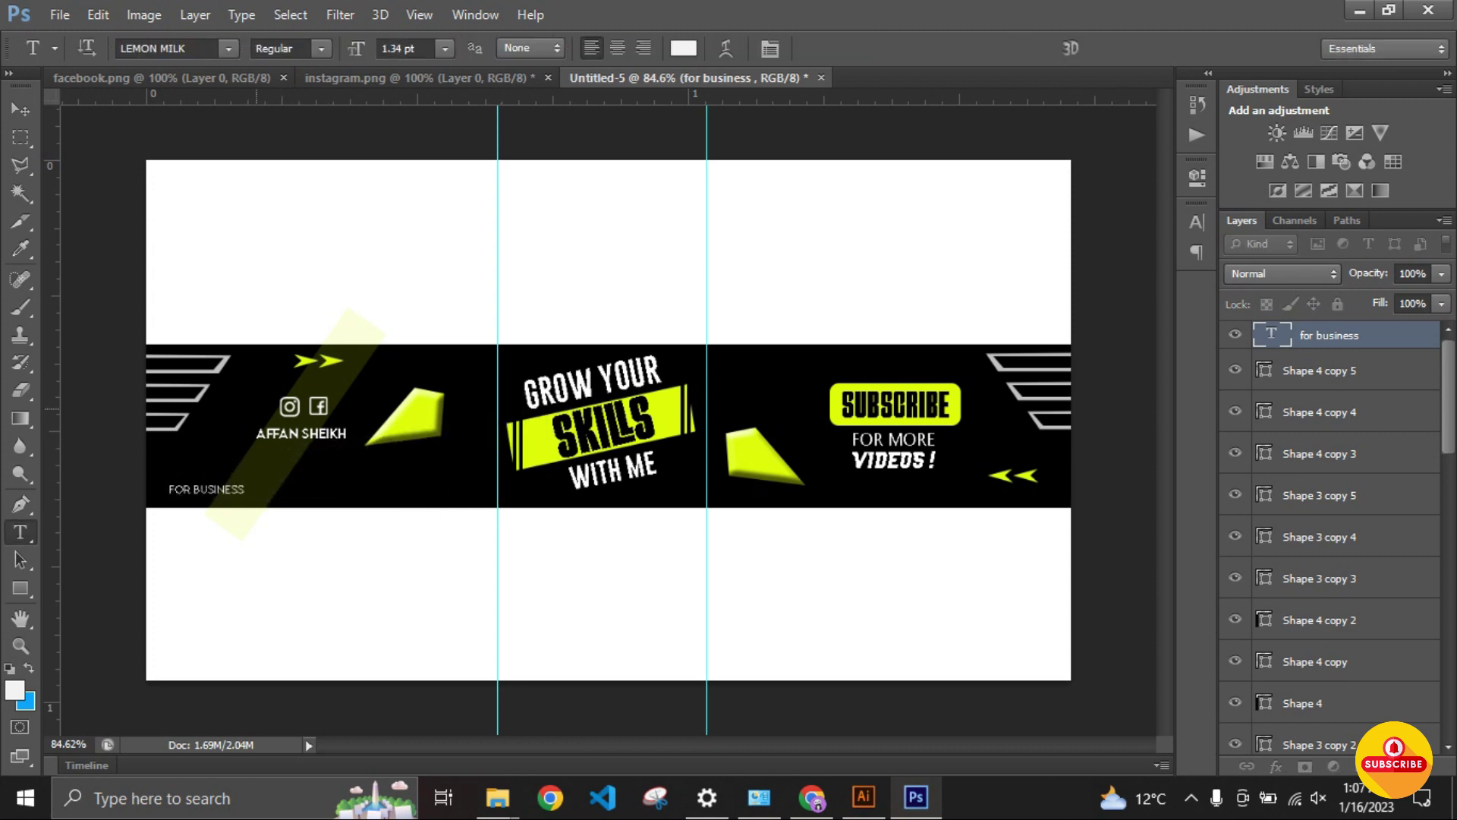
{"action": "key", "text": "v"}
{"action": "mouse_move", "coordinate": [224, 432]}
{"action": "left_mouse_down"}
{"action": "mouse_move", "coordinate": [267, 426]}
{"action": "mouse_move", "coordinate": [244, 428]}
{"action": "left_mouse_up"}
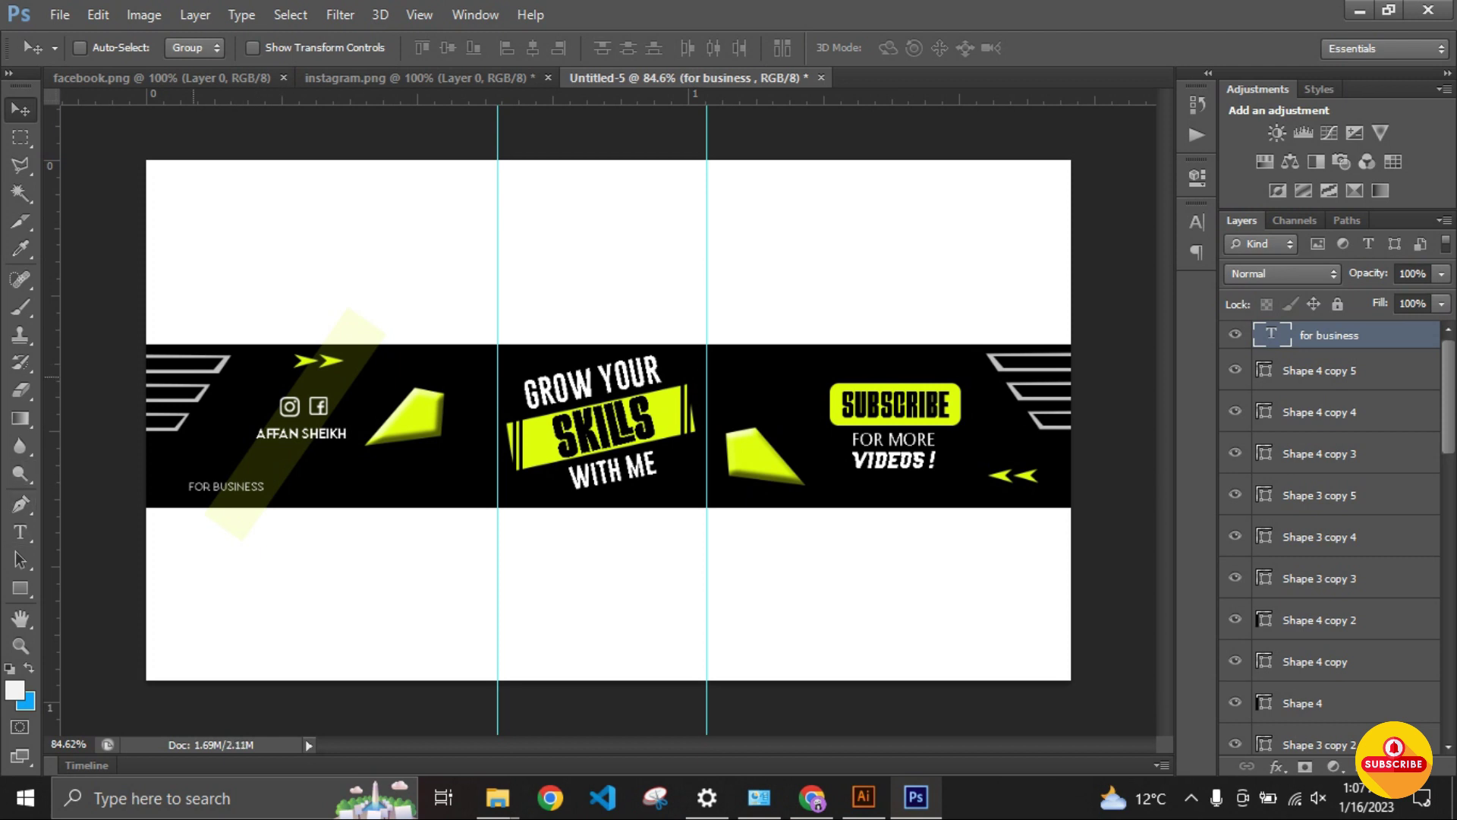
Step: Draw a small envelope custom shape after FOR BUSINESS and nudge it right and down
{"action": "right_click", "coordinate": [20, 589]}
{"action": "left_click", "coordinate": [99, 687]}
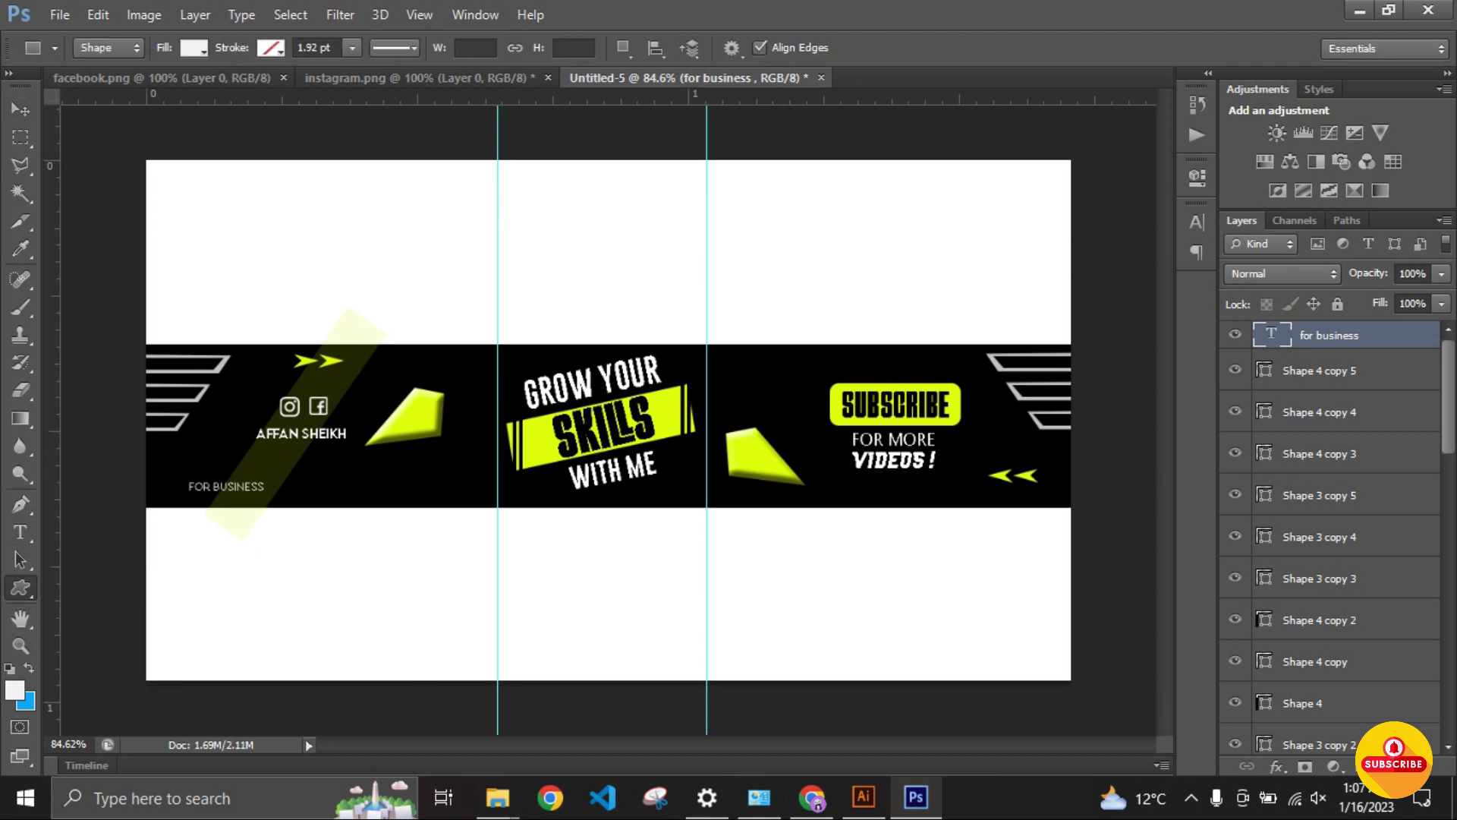
{"action": "left_click", "coordinate": [827, 48]}
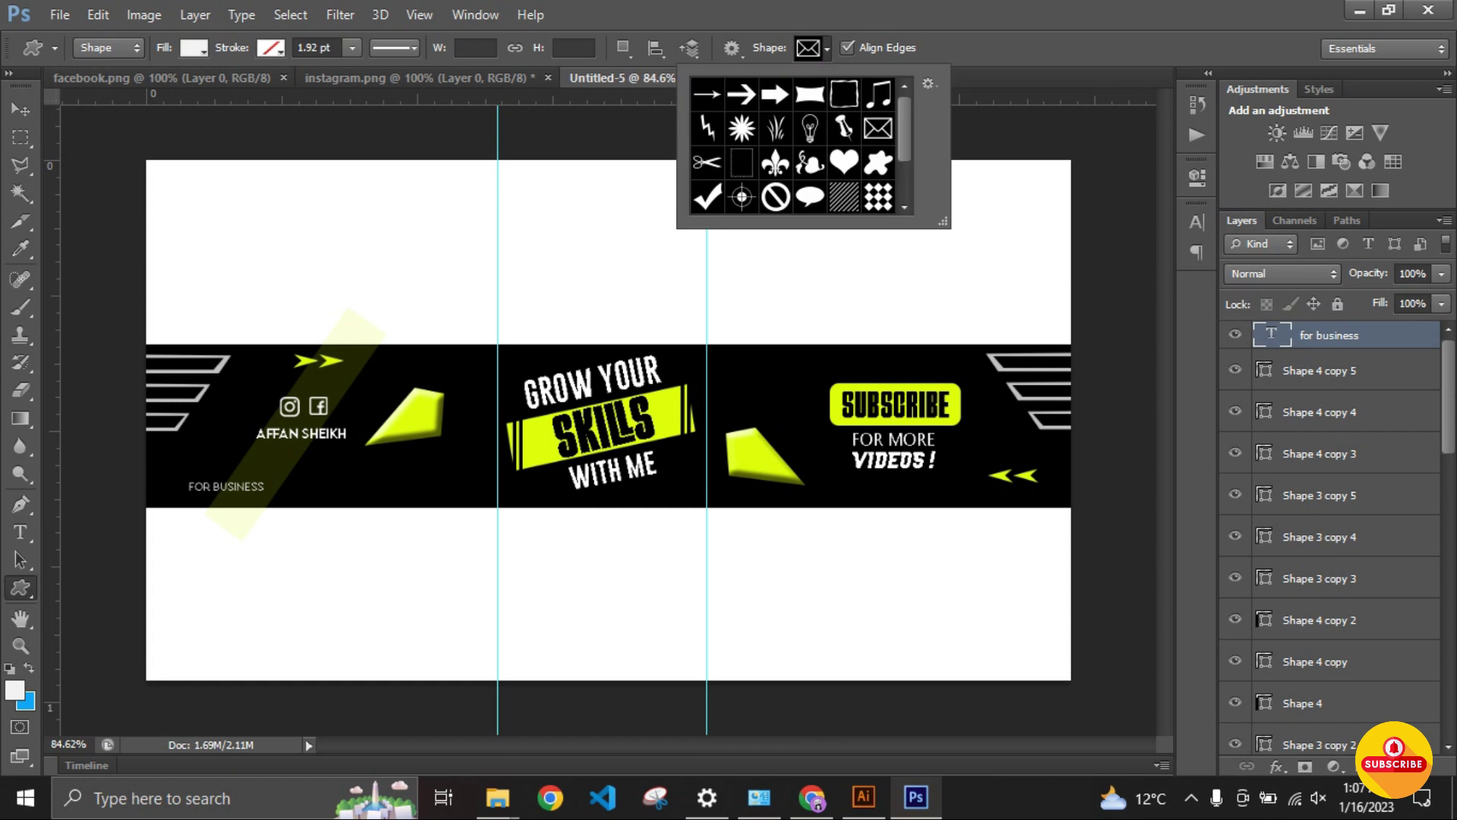
{"action": "key", "text": "Return"}
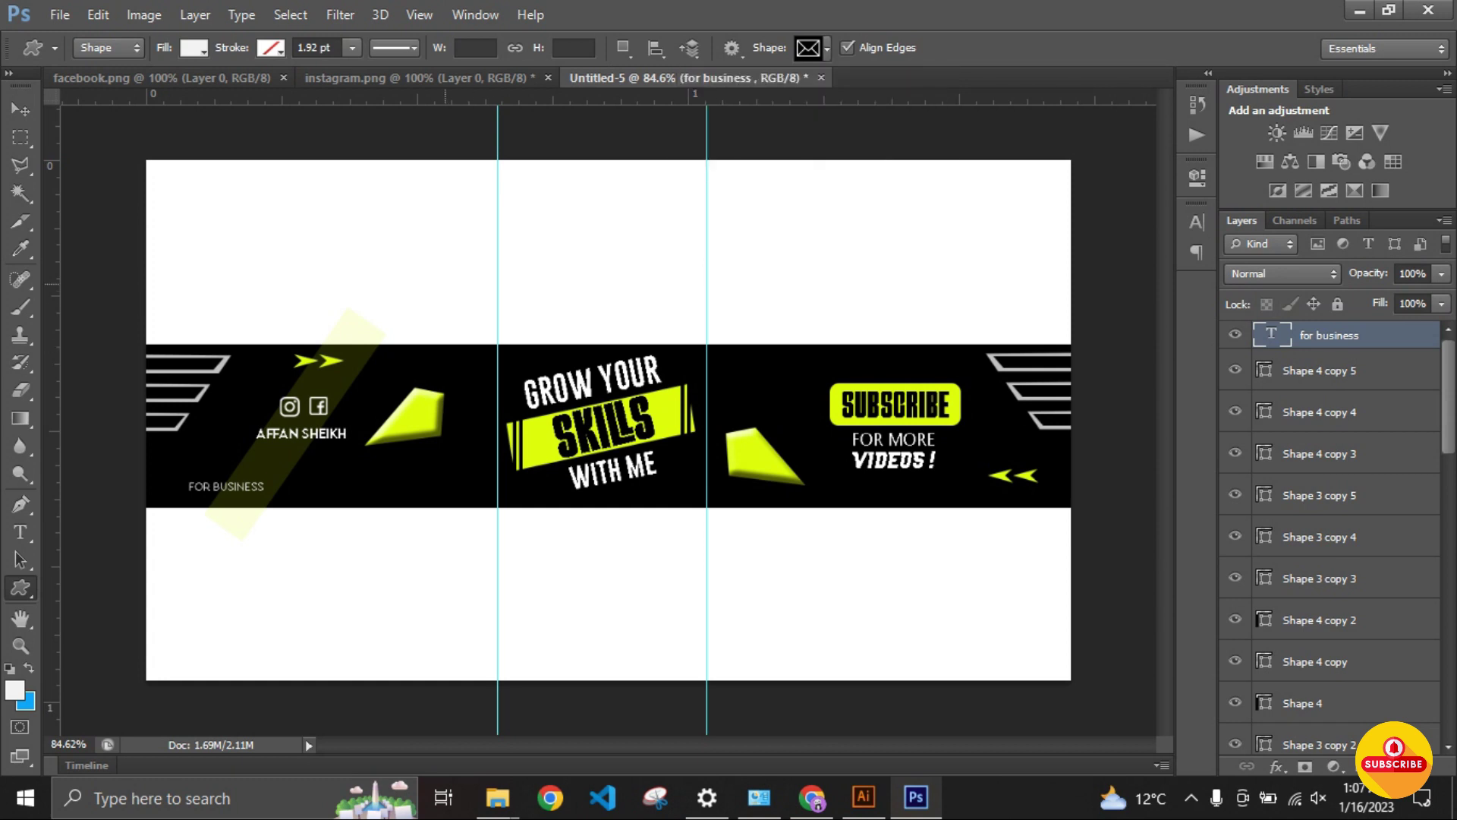
{"action": "left_click_drag", "start_coordinate": [372, 394], "coordinate": [397, 410]}
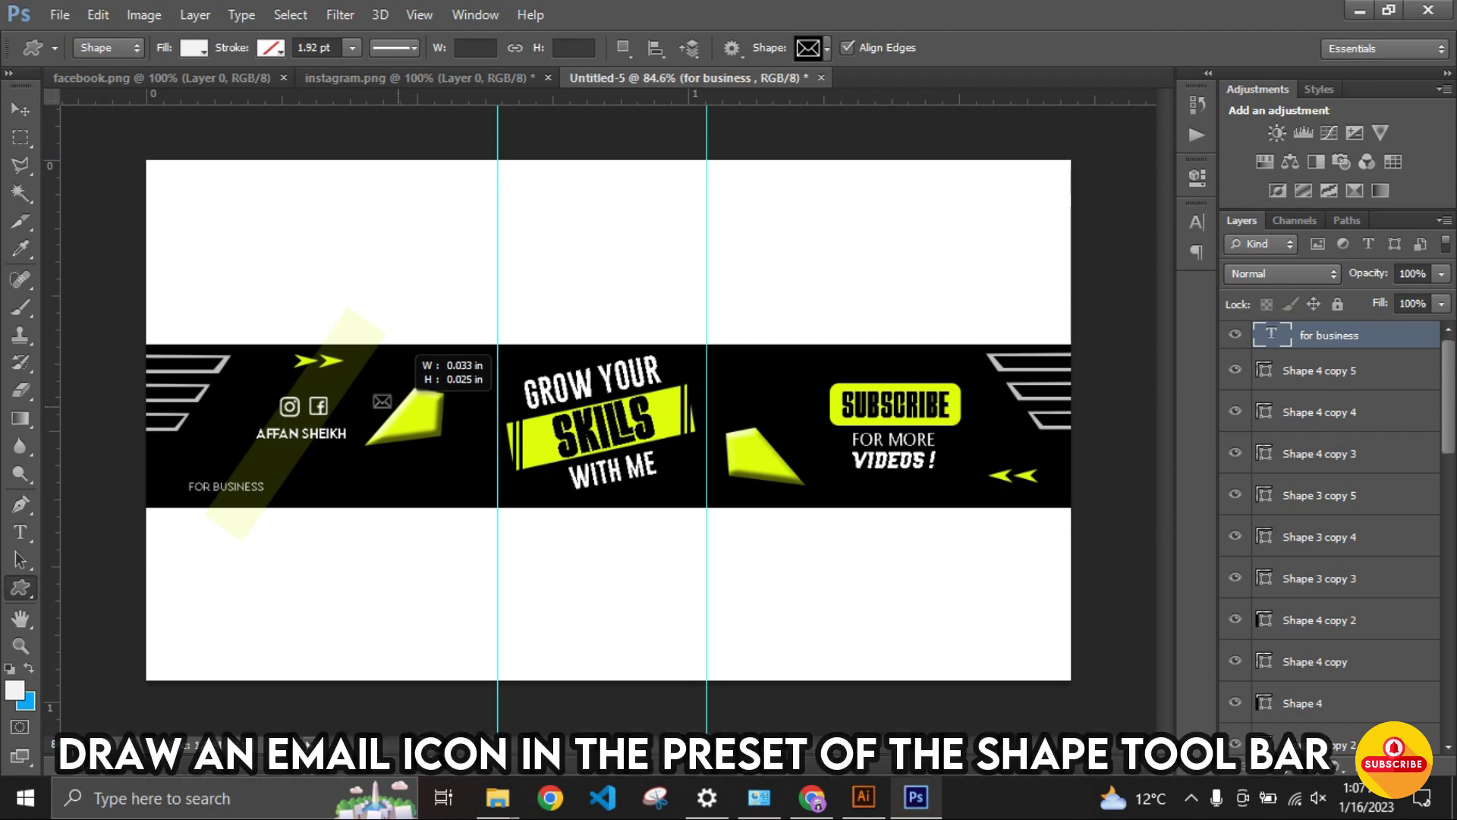
{"action": "left_click_drag", "start_coordinate": [396, 411], "coordinate": [279, 483]}
{"action": "key", "text": "v"}
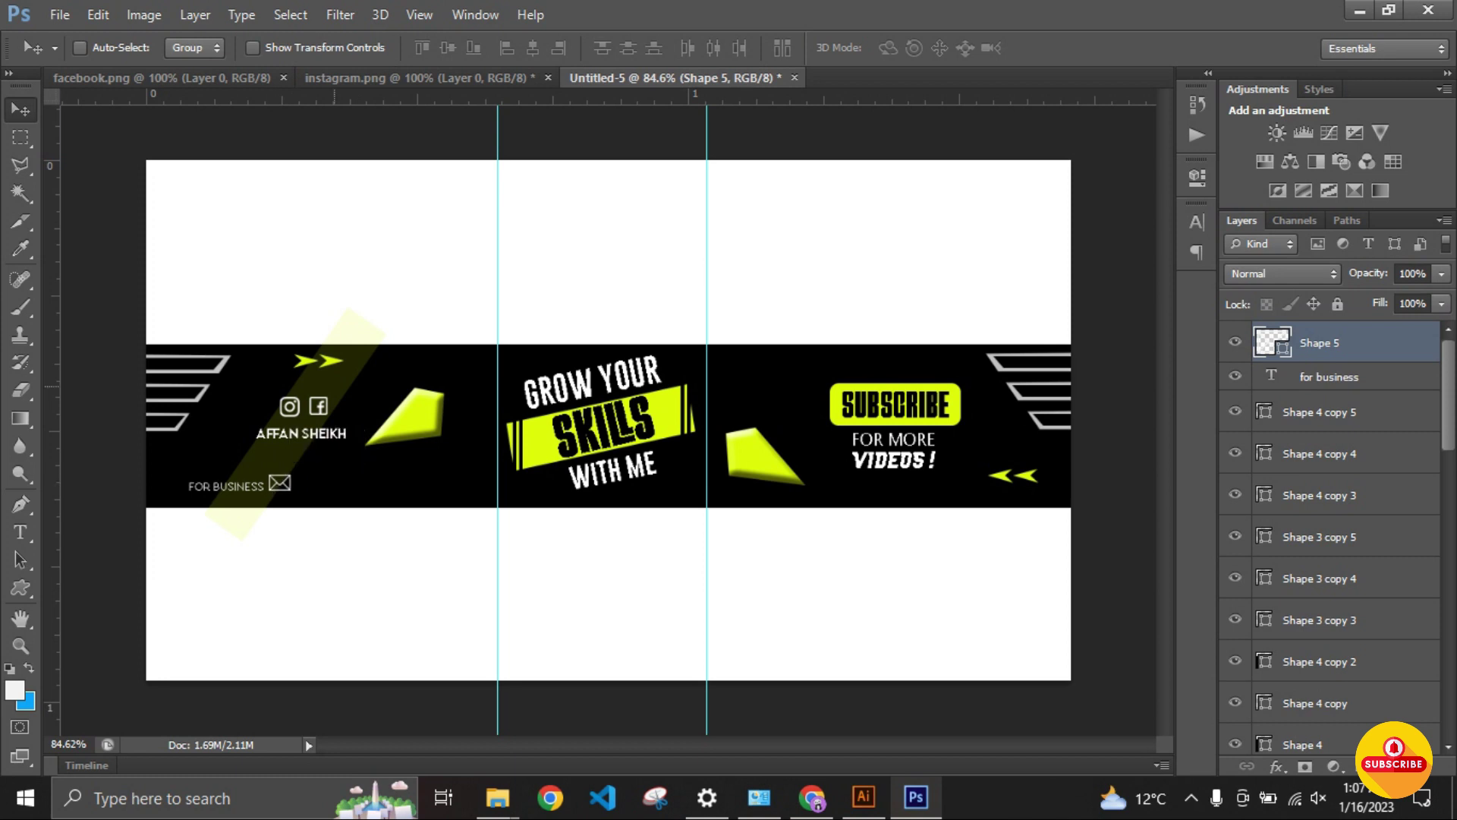
{"action": "key", "text": "Right"}
{"action": "key", "text": "Right"}
{"action": "key", "text": "Right"}
{"action": "key", "text": "Down"}
{"action": "key", "text": "Down"}
Step: Type the business e-mail address and move it down onto the banner
{"action": "left_click", "coordinate": [20, 531]}
{"action": "left_click", "coordinate": [352, 251]}
{"action": "type", "text": "HEIKH A"}
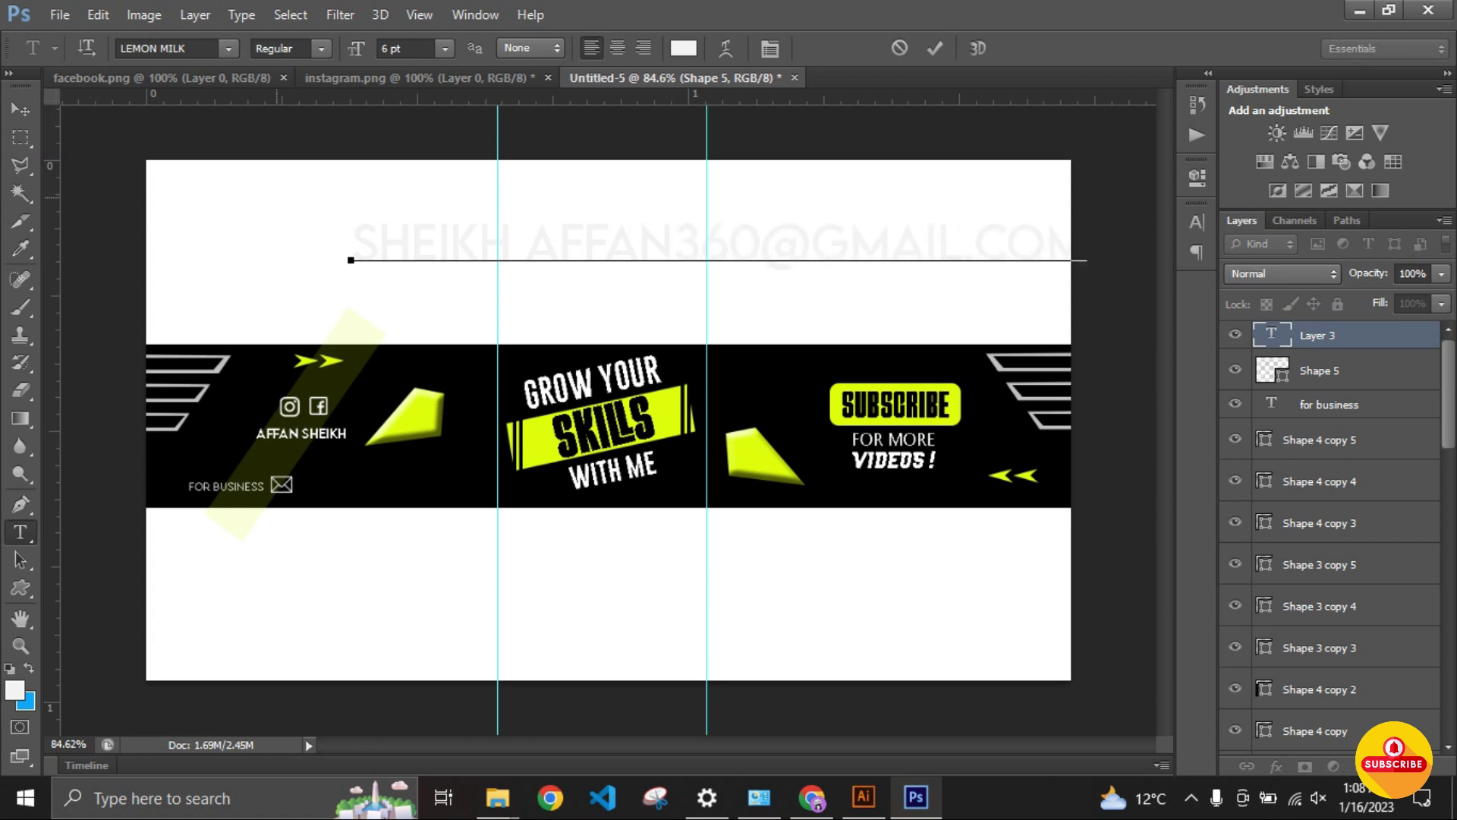
{"action": "left_click", "coordinate": [20, 109]}
{"action": "mouse_move", "coordinate": [520, 174]}
{"action": "left_mouse_down"}
{"action": "mouse_move", "coordinate": [380, 338]}
{"action": "mouse_move", "coordinate": [353, 347]}
{"action": "left_mouse_up"}
{"action": "key", "text": "t"}
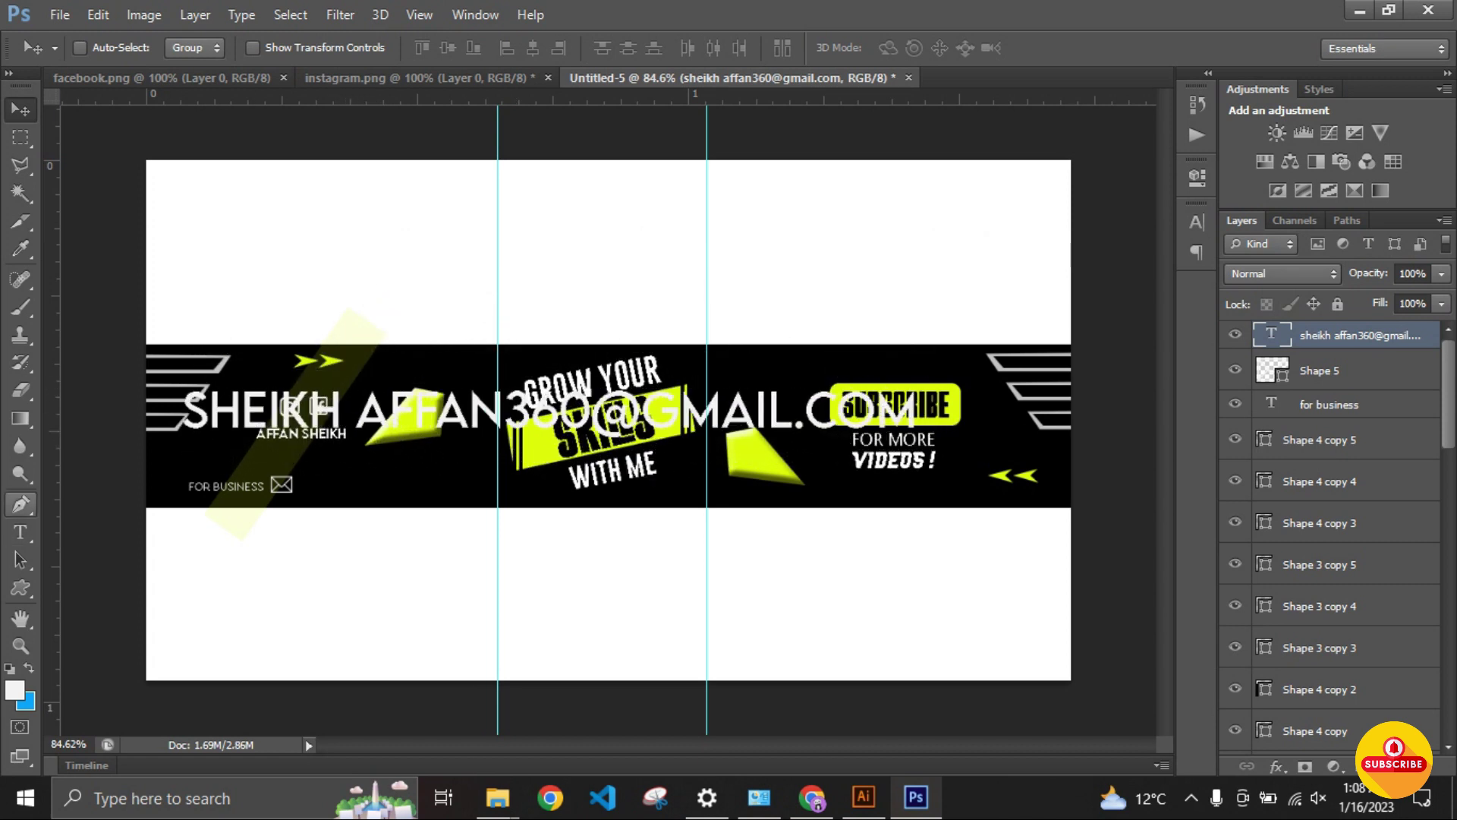
Step: Set the e-mail text font to Segoe UI and move it further onto the banner
{"action": "key", "text": "t"}
{"action": "left_click", "coordinate": [227, 48]}
{"action": "left_click", "coordinate": [175, 109]}
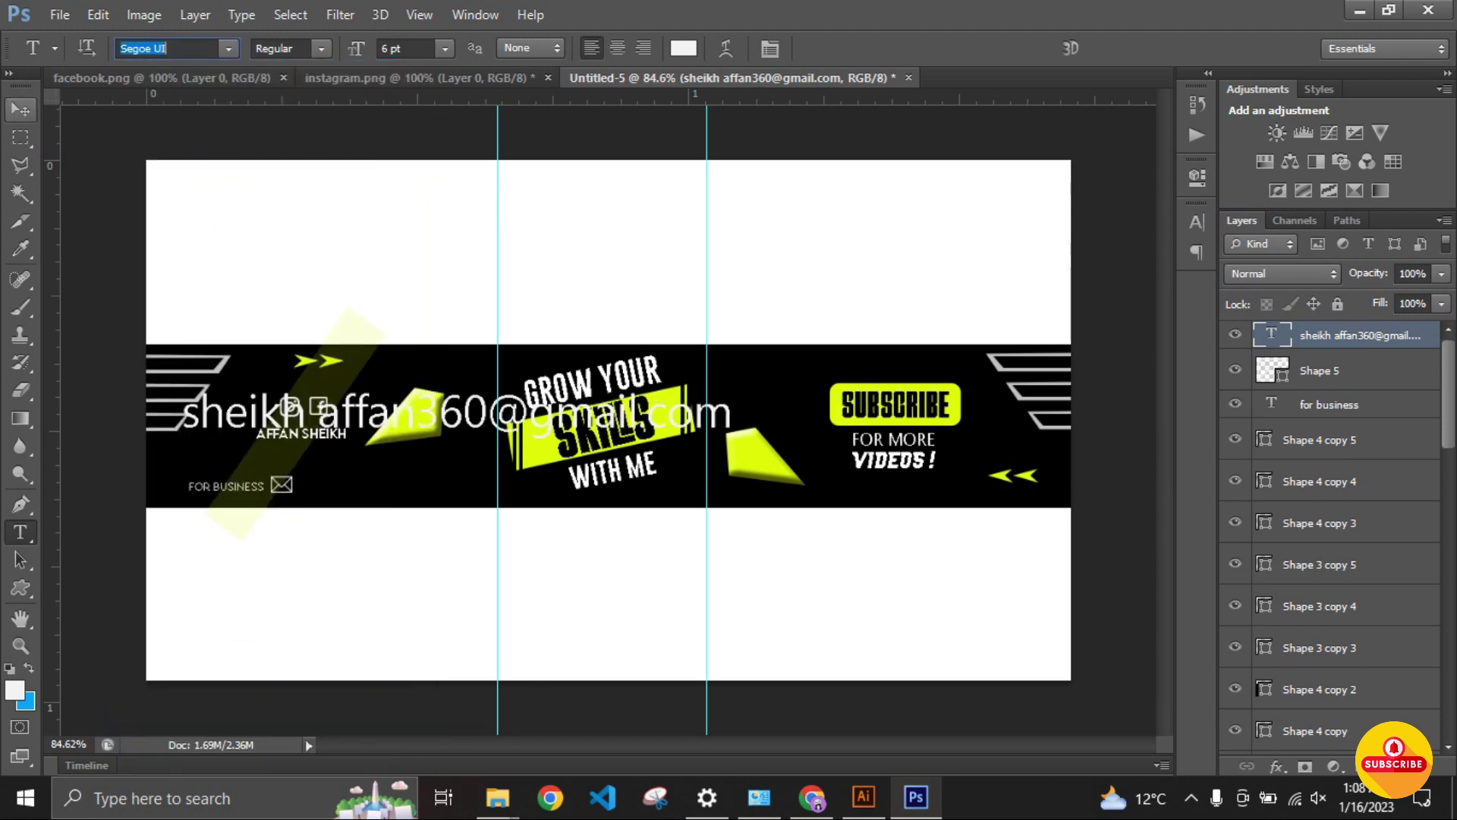
{"action": "key", "text": "v"}
{"action": "left_click_drag", "start_coordinate": [455, 413], "coordinate": [491, 473]}
Step: Shrink the e-mail text and place it beside the envelope icon
{"action": "key", "text": "ctrl+t"}
{"action": "left_click_drag", "start_coordinate": [767, 451], "coordinate": [335, 495]}
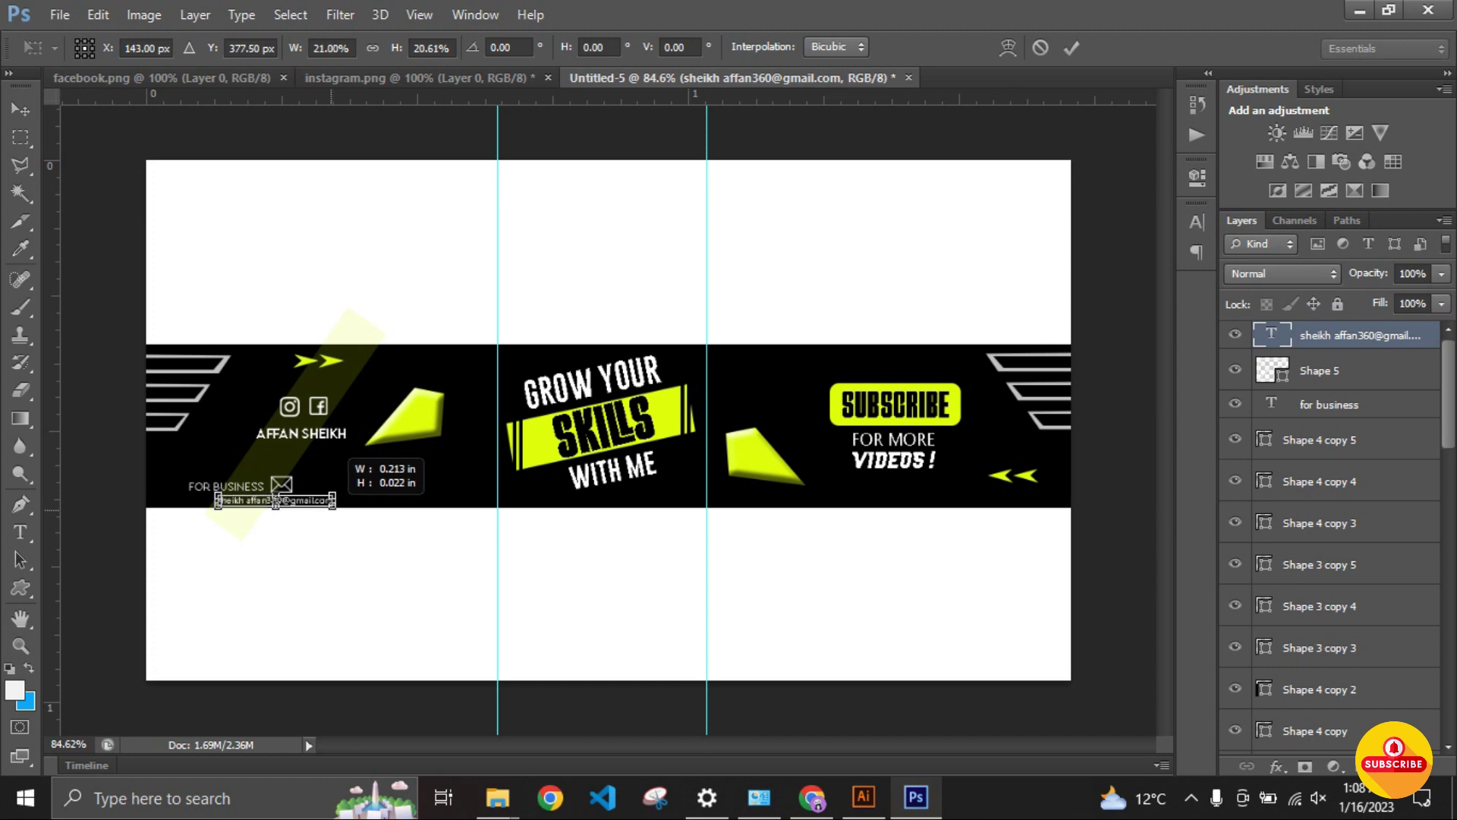
{"action": "left_click", "coordinate": [1071, 48]}
{"action": "left_click_drag", "start_coordinate": [341, 455], "coordinate": [419, 439]}
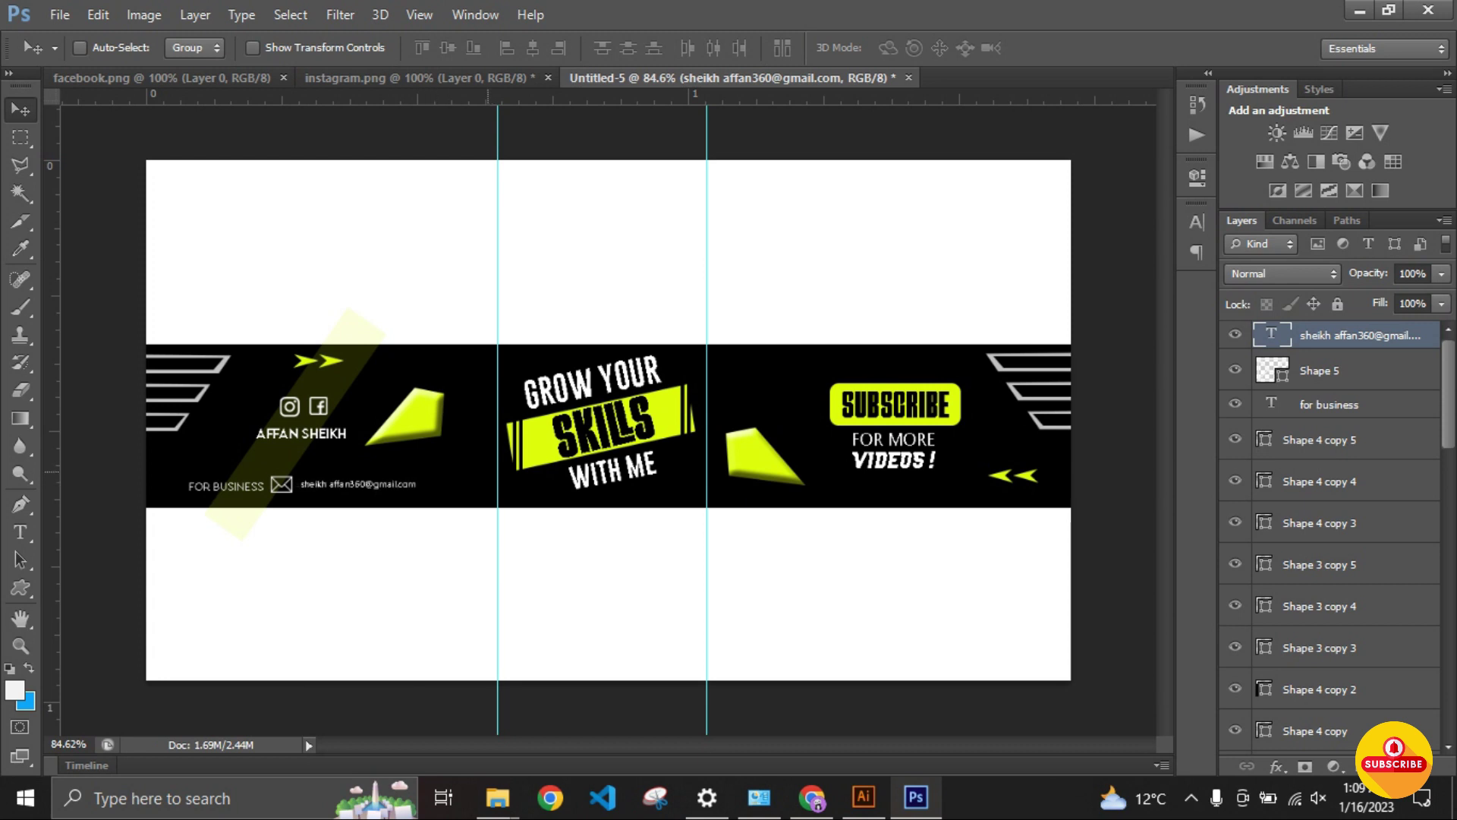
{"action": "key", "text": "ctrl+t"}
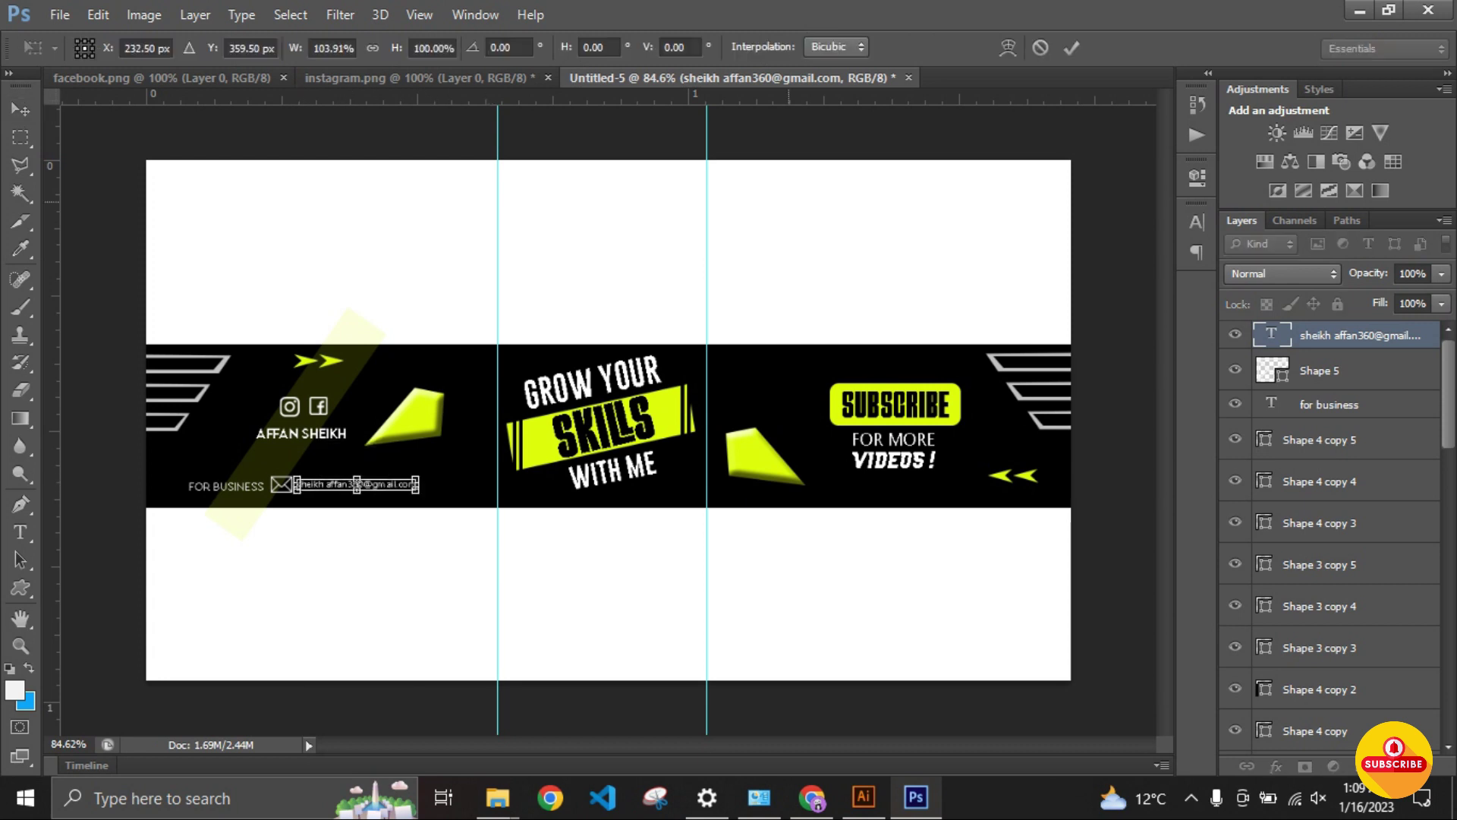
{"action": "key", "text": "Return"}
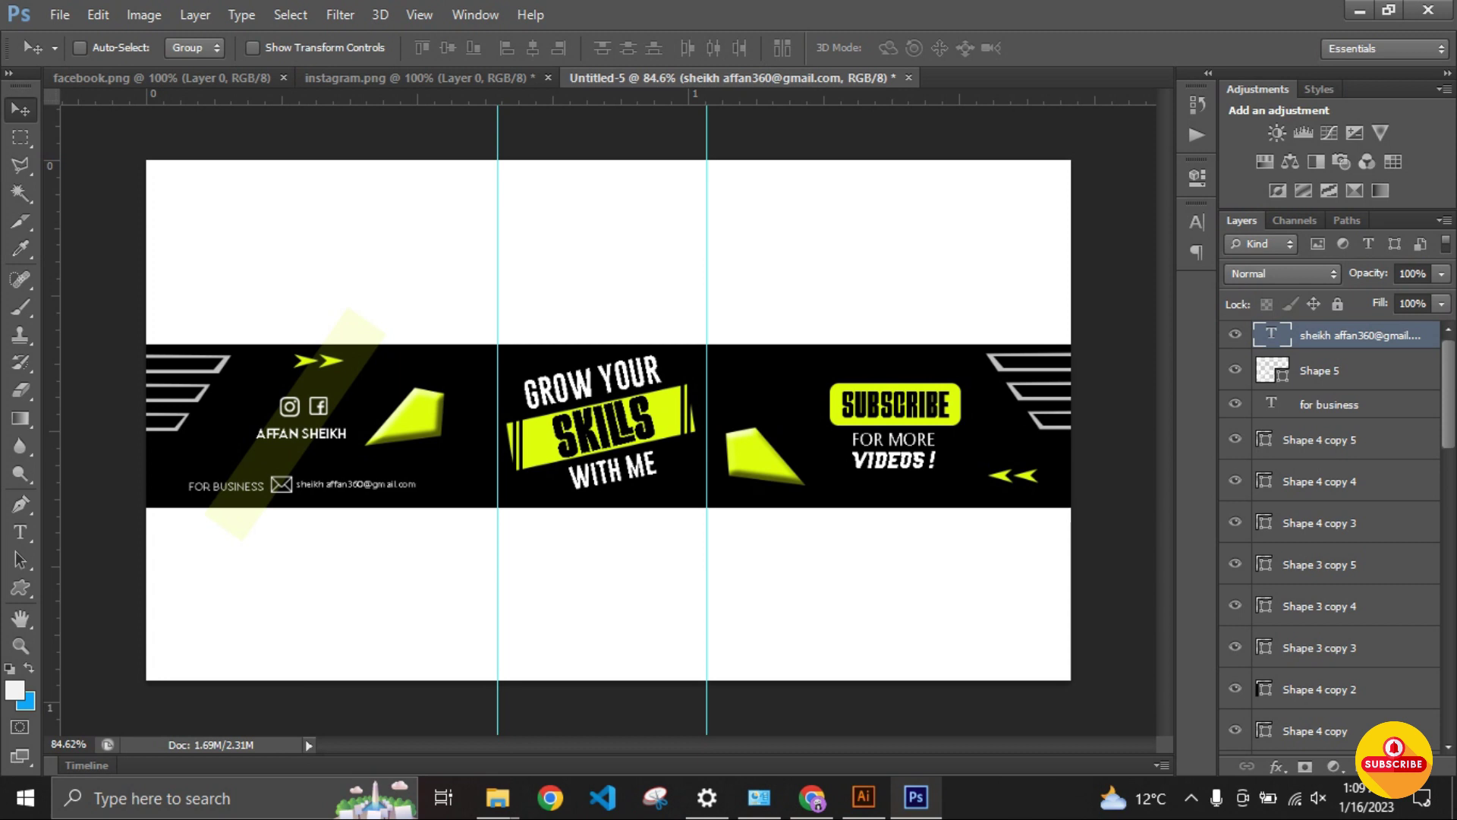
Step: Set the e-mail text's tracking to 0 in the Character panel
{"action": "key", "text": "t"}
{"action": "left_click", "coordinate": [769, 48]}
{"action": "left_click", "coordinate": [1153, 290]}
{"action": "left_click", "coordinate": [1138, 463]}
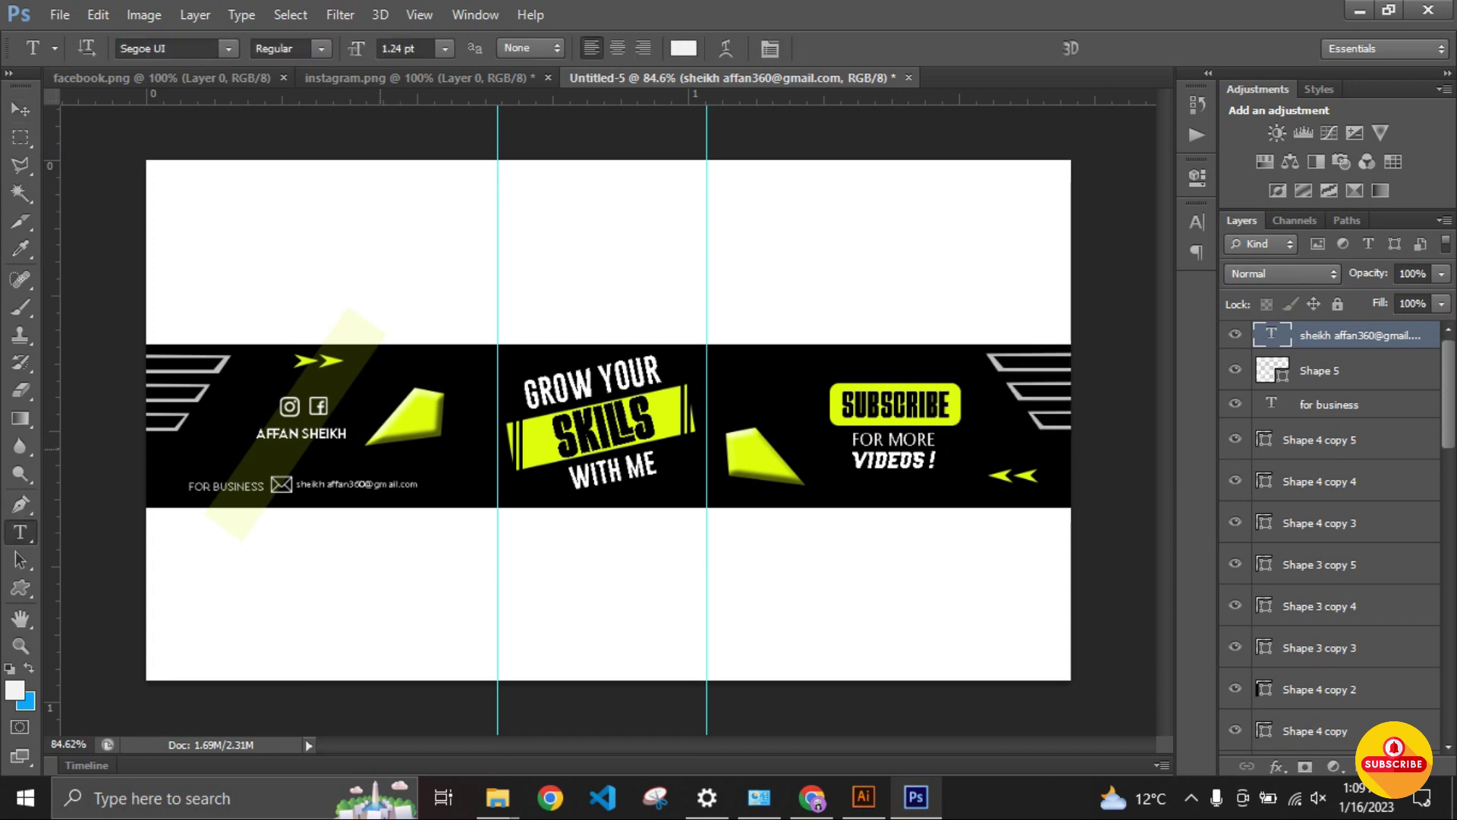
Step: Flip a yellow wedge copy, shrink it to about half size and tilt it about -27.5°
{"action": "scroll", "coordinate": [607, 417], "scroll_direction": "up", "scroll_amount": 3}
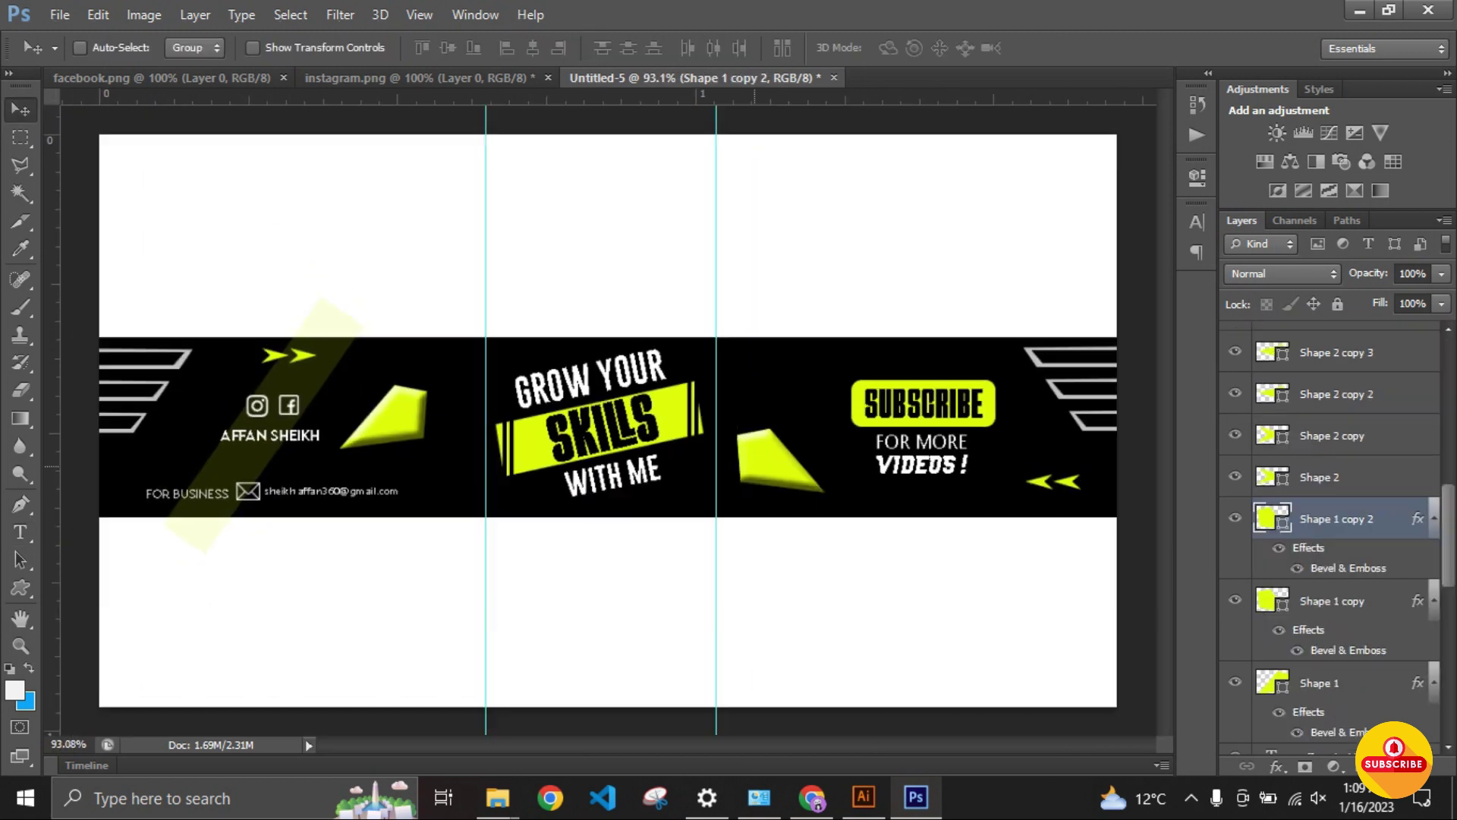
{"action": "key", "text": "ctrl+t"}
{"action": "right_click", "coordinate": [788, 381]}
{"action": "left_click", "coordinate": [850, 707]}
{"action": "mouse_move", "coordinate": [804, 351]}
{"action": "left_mouse_down"}
{"action": "mouse_move", "coordinate": [730, 404]}
{"action": "mouse_move", "coordinate": [736, 366]}
{"action": "mouse_move", "coordinate": [454, 486]}
{"action": "left_mouse_up"}
{"action": "key", "text": "Return"}
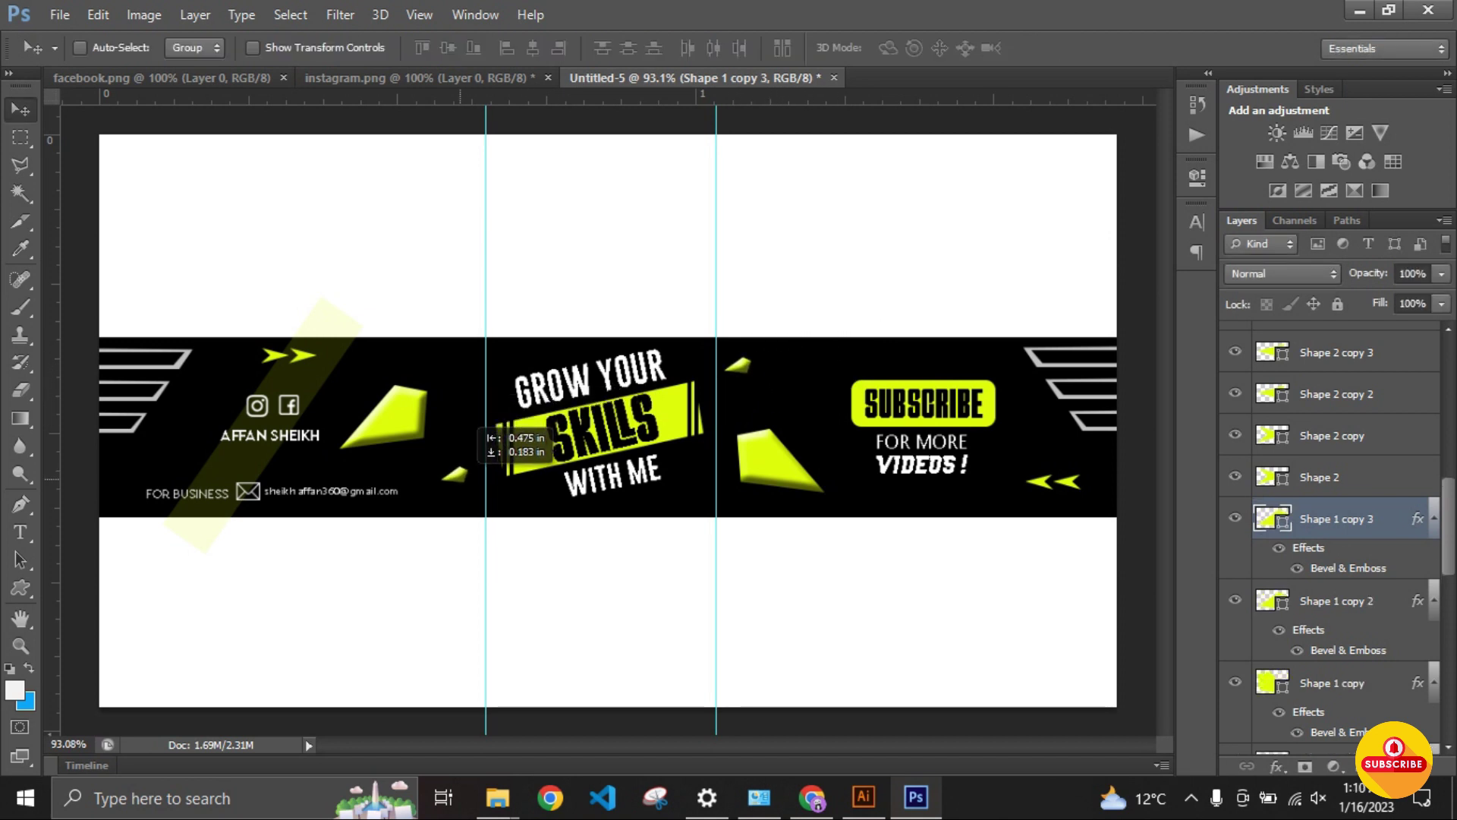
{"action": "key", "text": "ctrl+t"}
{"action": "left_click_drag", "start_coordinate": [546, 436], "coordinate": [533, 416]}
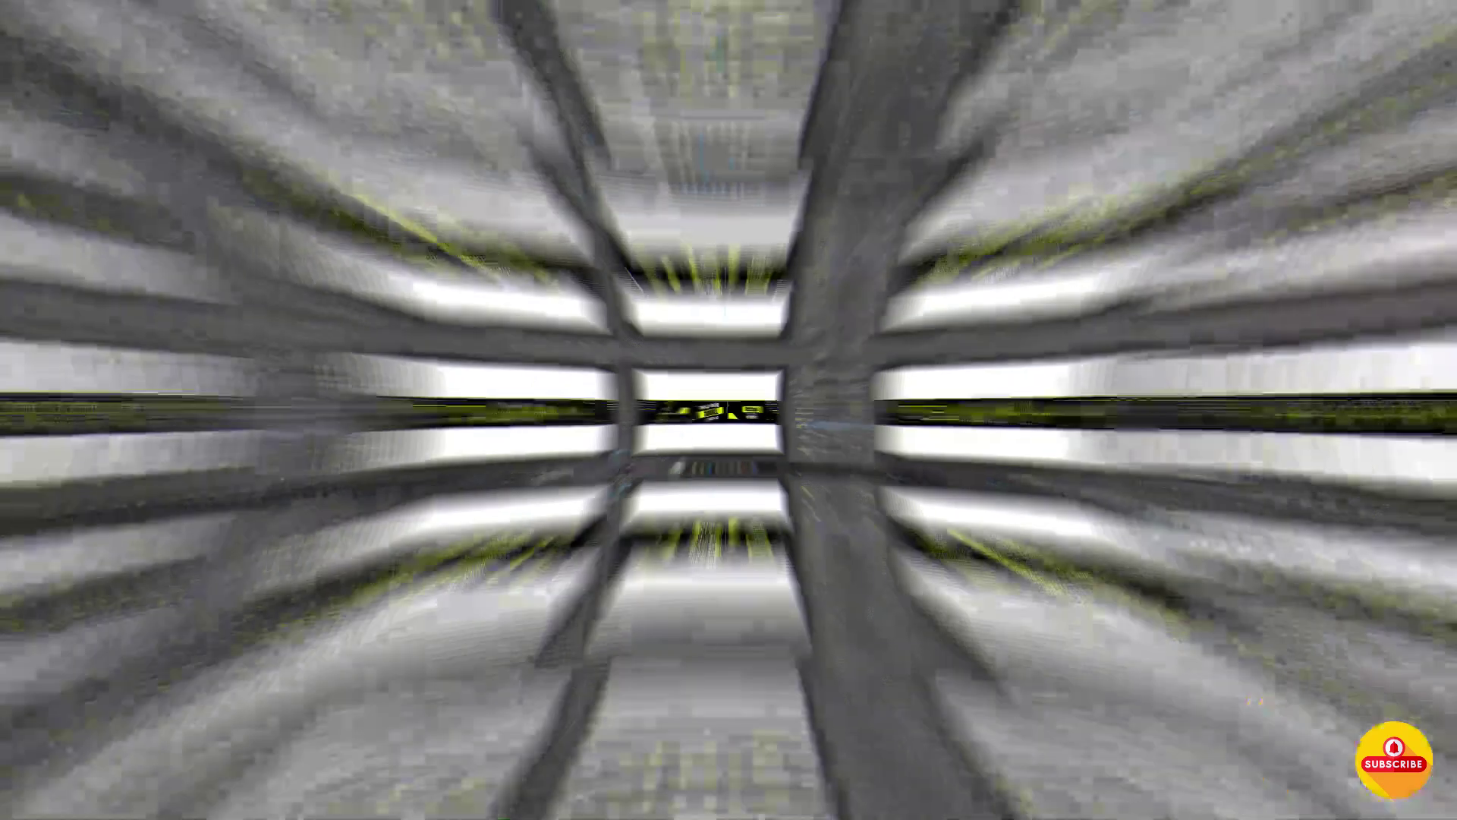